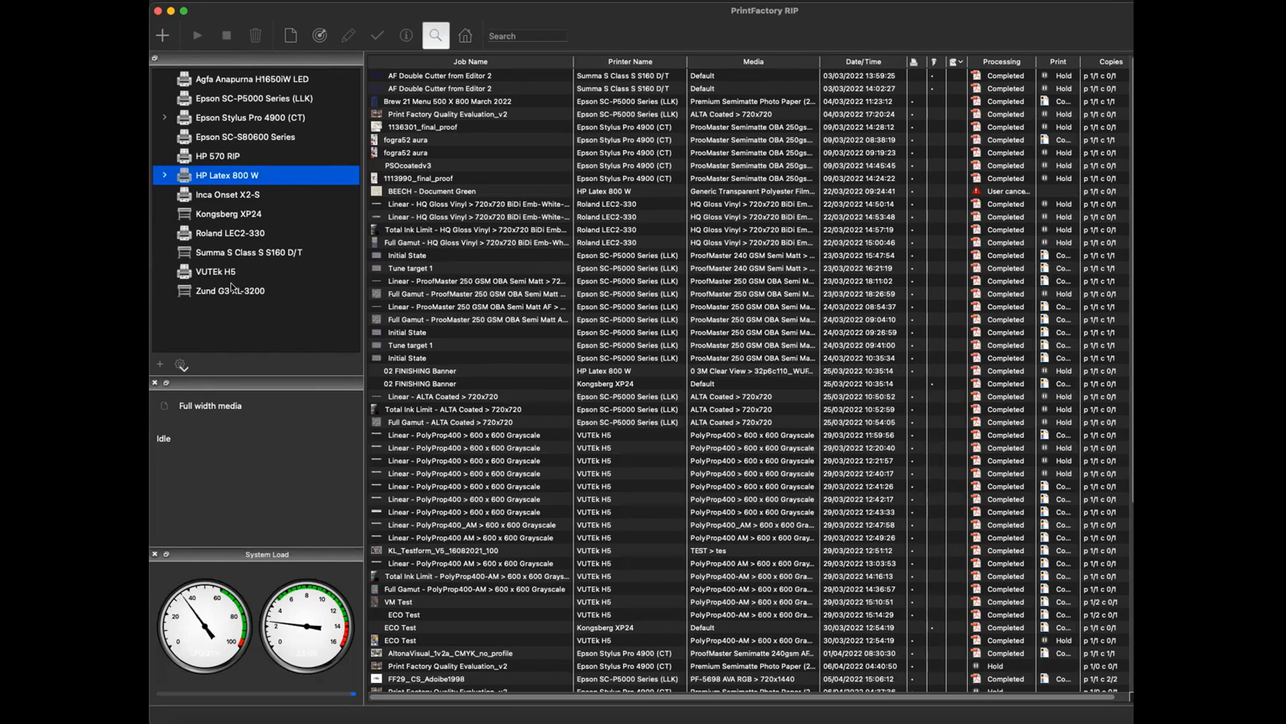
# Step: Start creating a new output device and bring the end of the printer model list into view
pyautogui.click(225, 0)
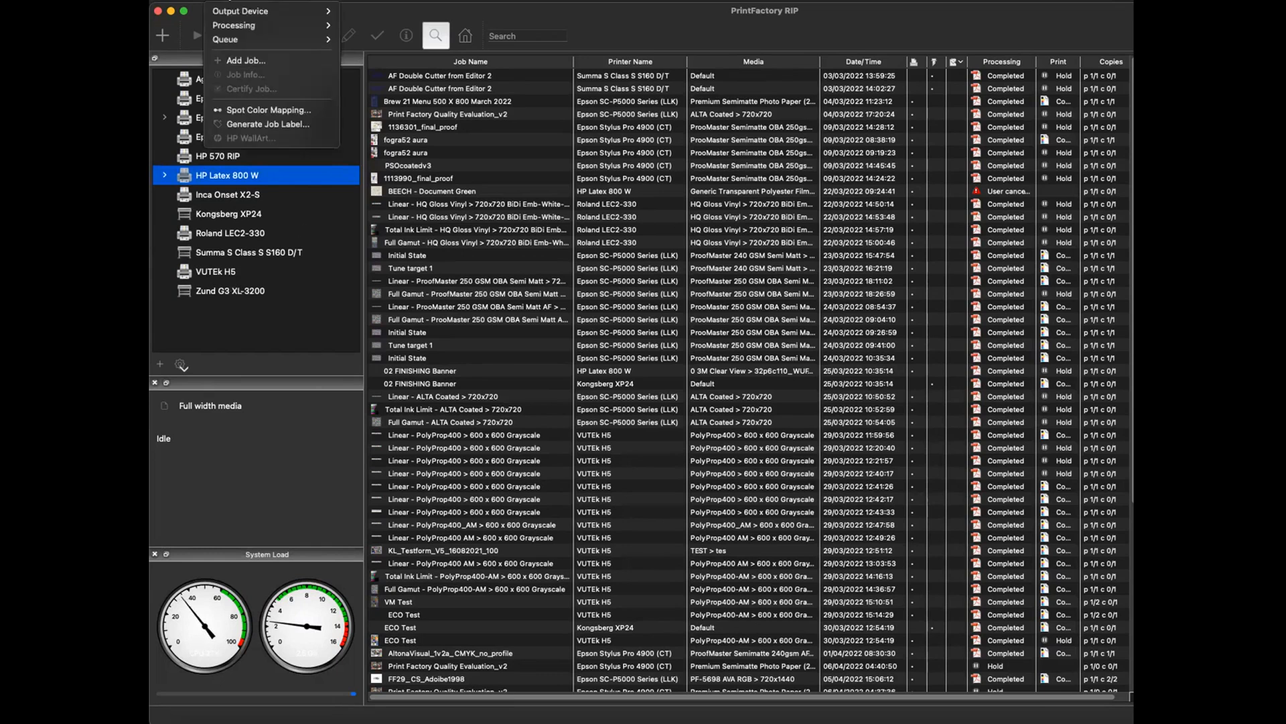
pyautogui.moveTo(232, 8)
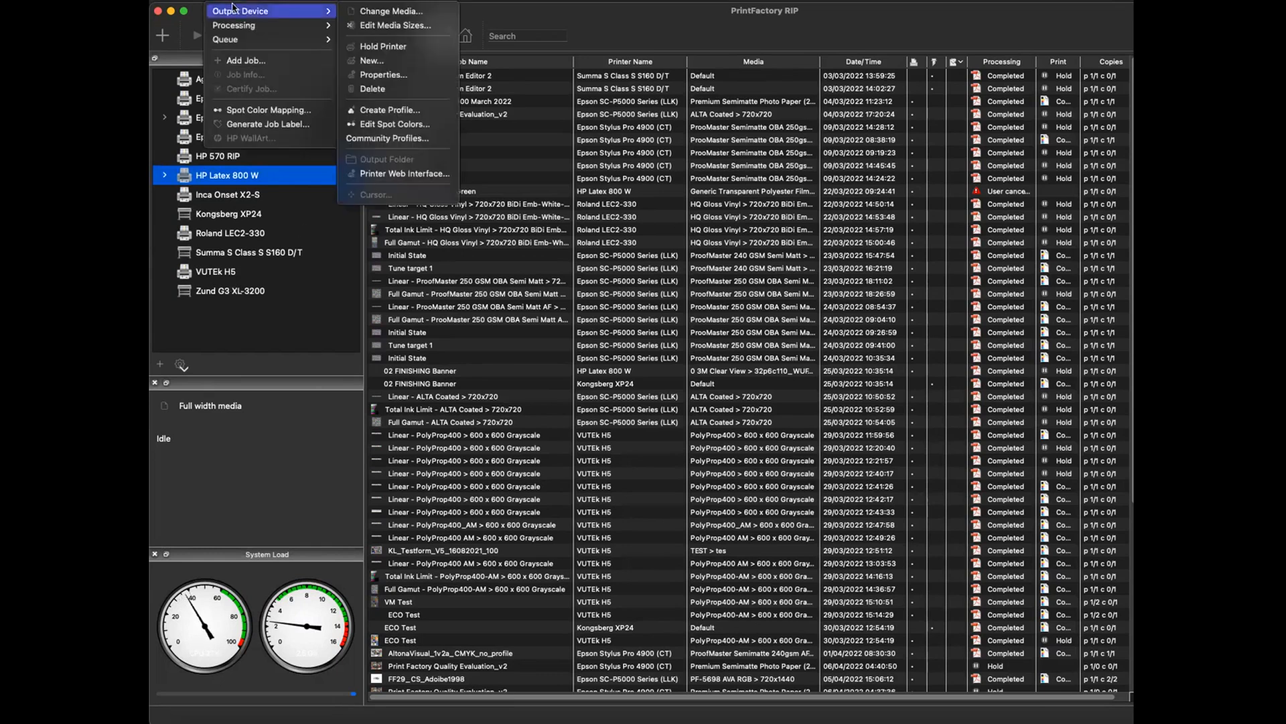
pyautogui.click(384, 59)
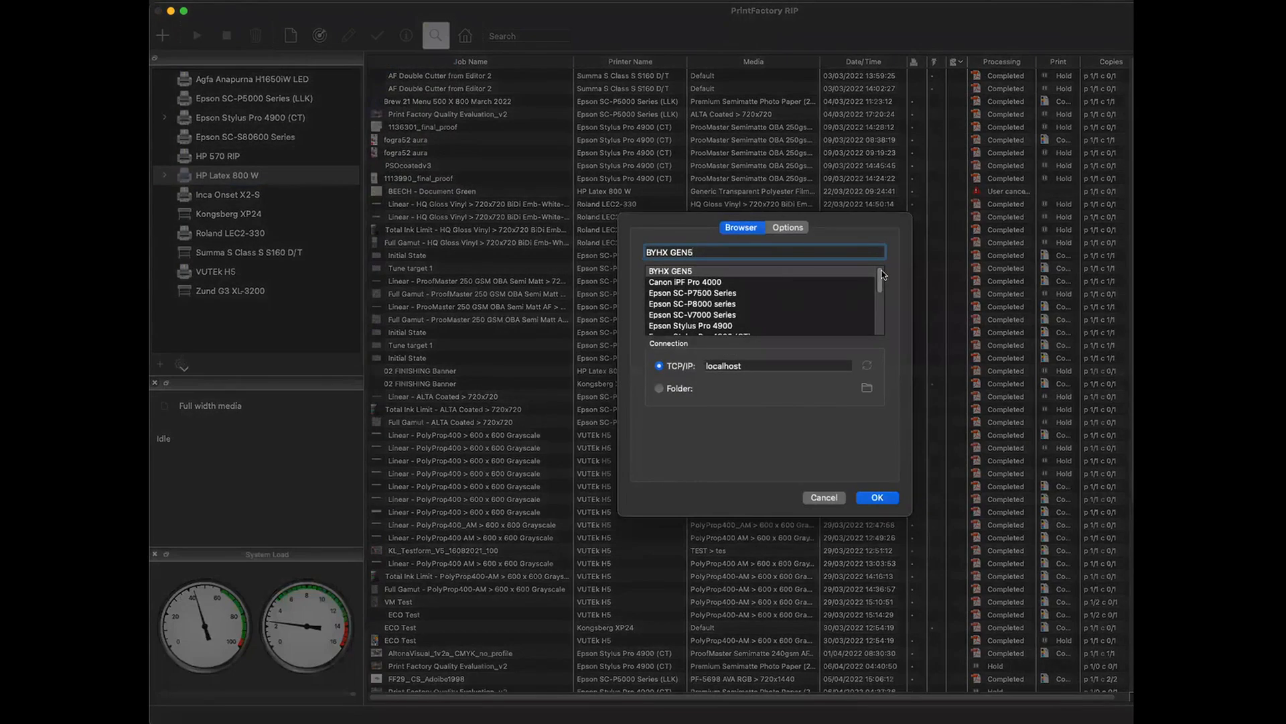
pyautogui.moveTo(882, 284); pyautogui.dragTo(875, 321)
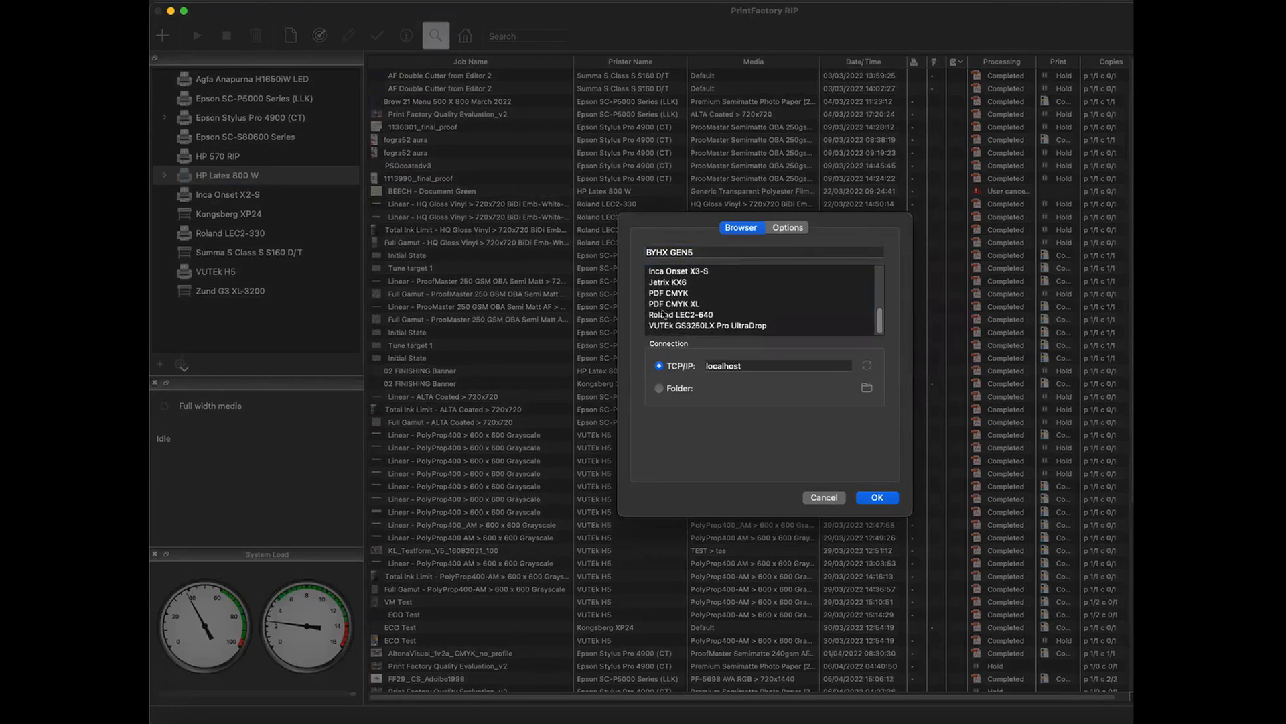
# Step: Compare the connection settings offered for PDF CMYK, Inca Onset X3-S, Jetrix KX6 and VUTEk GS3250LX Pro UltraDrop
pyautogui.click(664, 315)
pyautogui.click(672, 293)
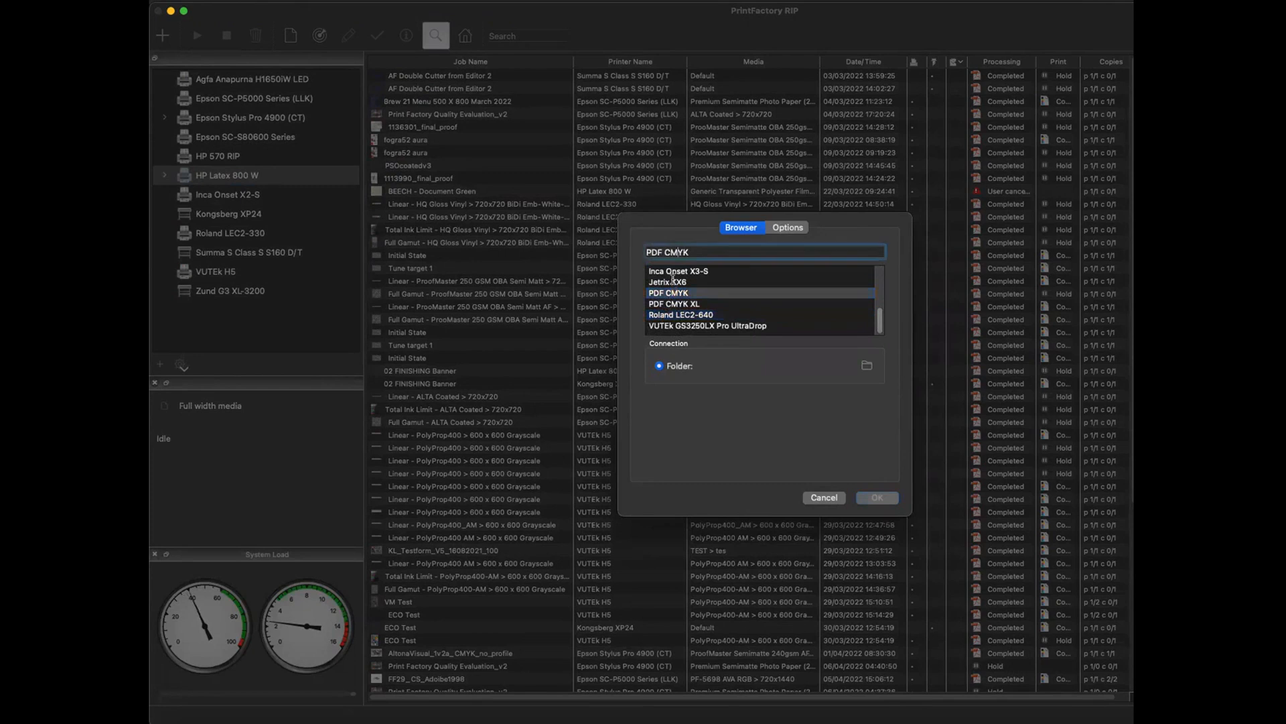
pyautogui.click(676, 271)
pyautogui.click(705, 326)
pyautogui.click(678, 314)
pyautogui.click(678, 282)
pyautogui.click(680, 271)
pyautogui.press('Tab')
pyautogui.click(692, 325)
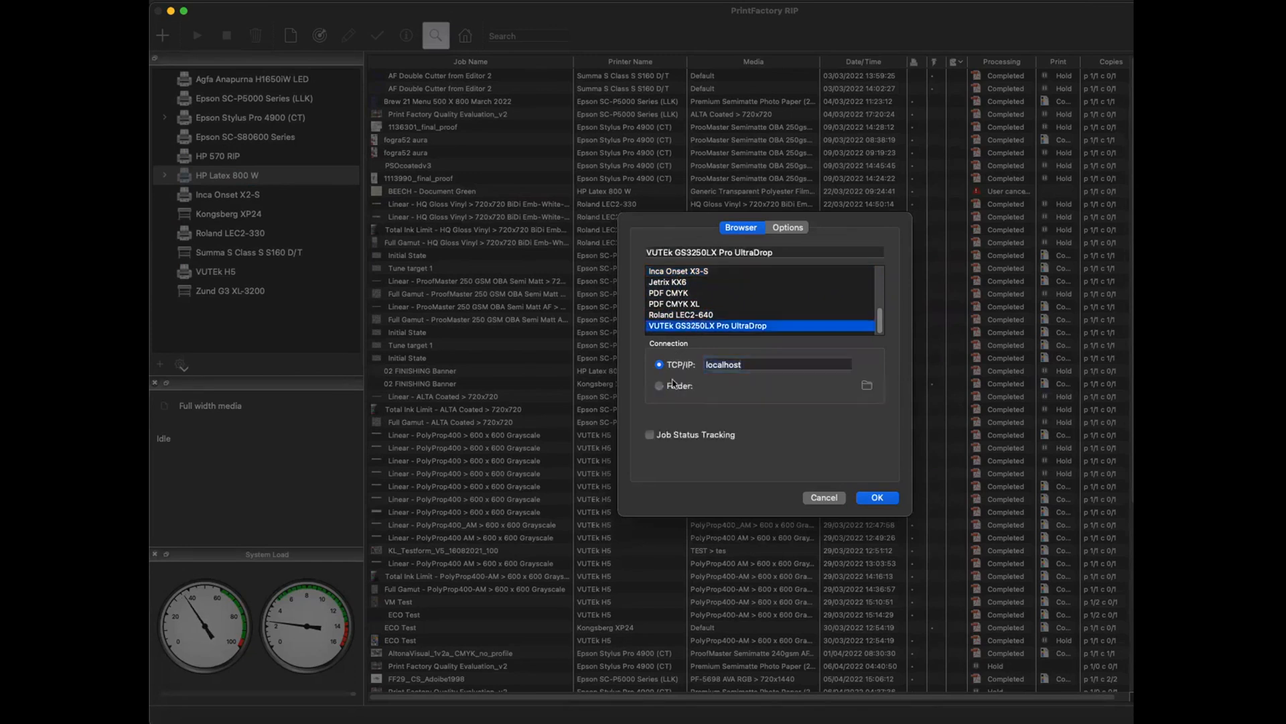
# Step: Add the Roland LEC2-640 with a TCP/IP connection to localhost, keeping its default processing options
pyautogui.click(682, 316)
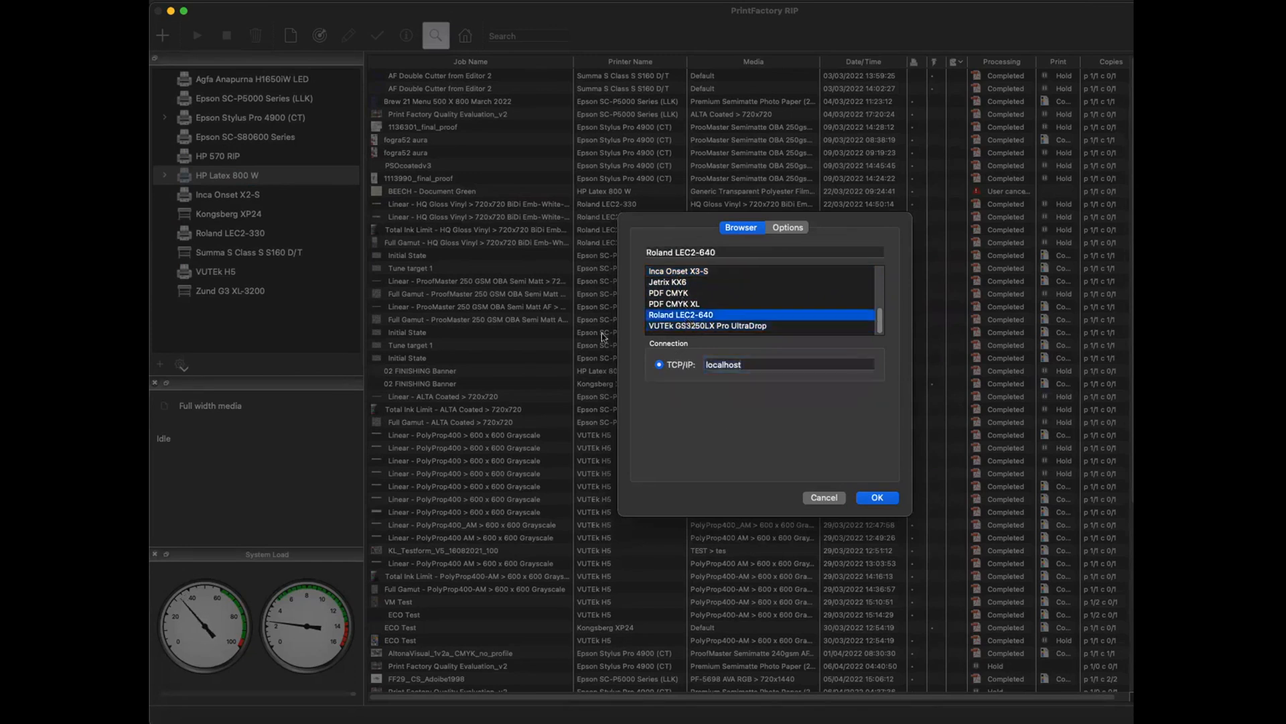
pyautogui.click(787, 228)
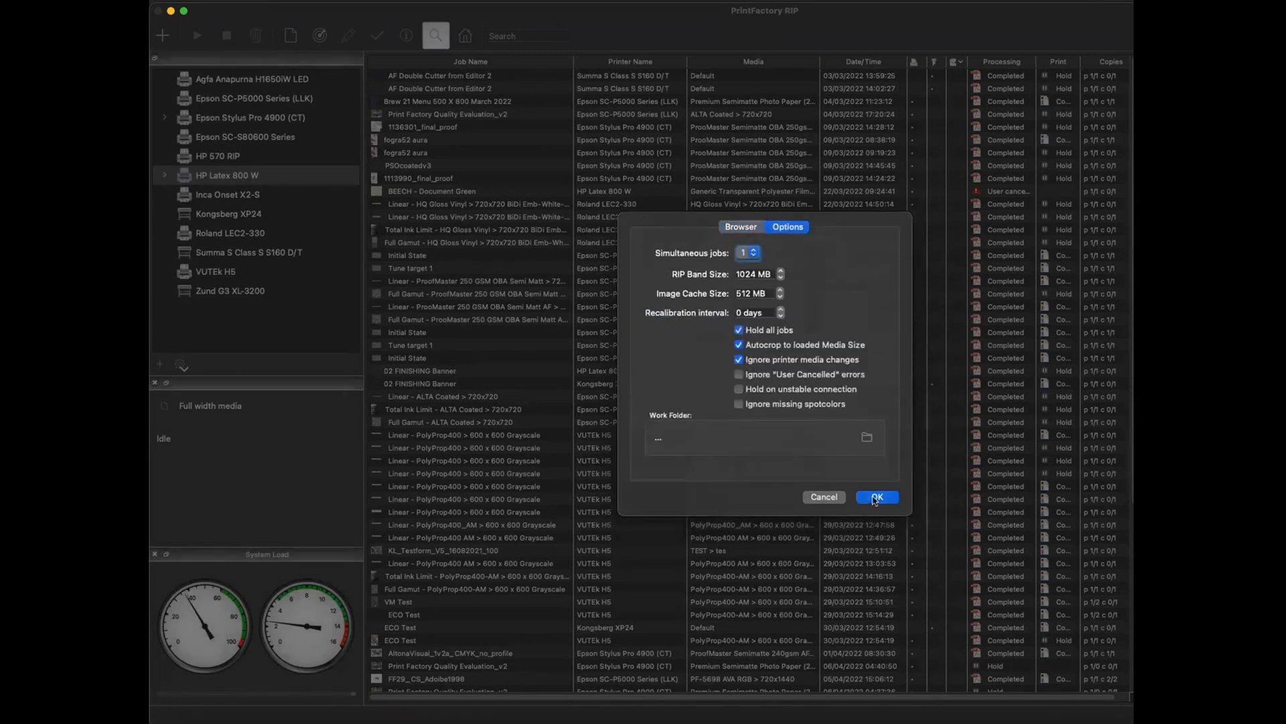
pyautogui.click(875, 498)
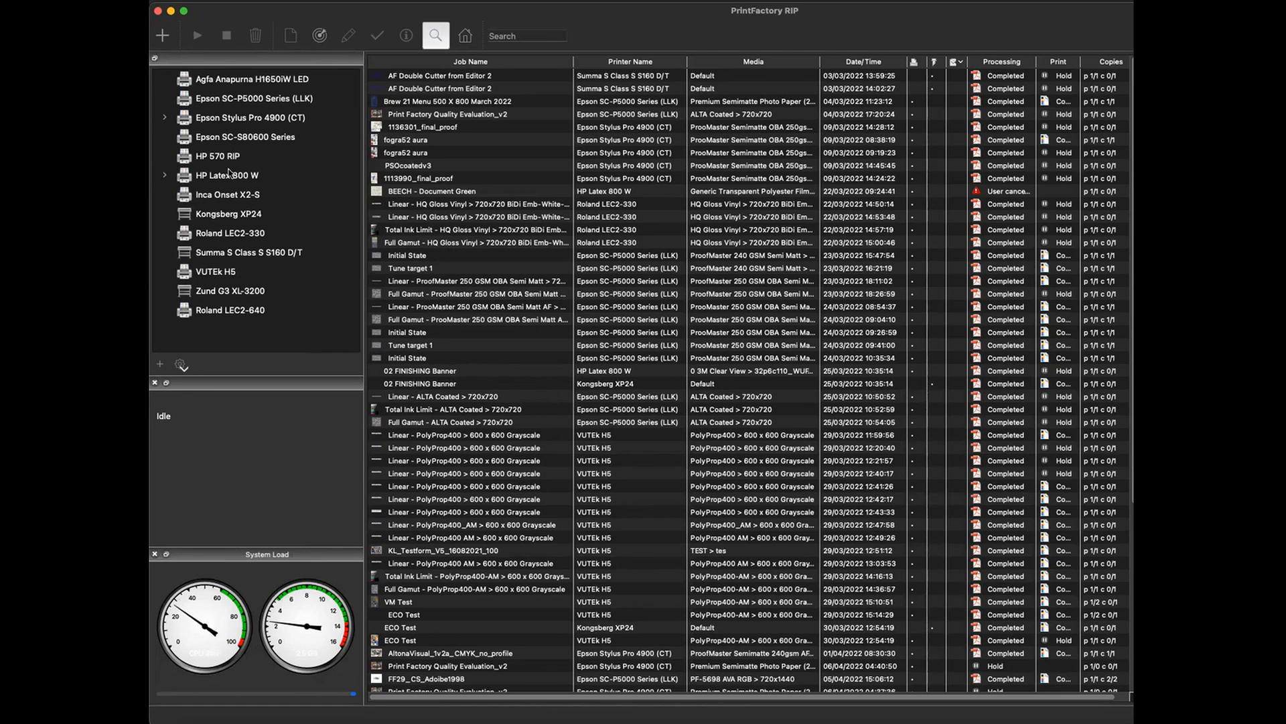
# Step: Check the status and loaded media of the Epson SC-S80600 Series, HP 570 RIP and Epson Stylus Pro 4900 (CT)
pyautogui.click(271, 136)
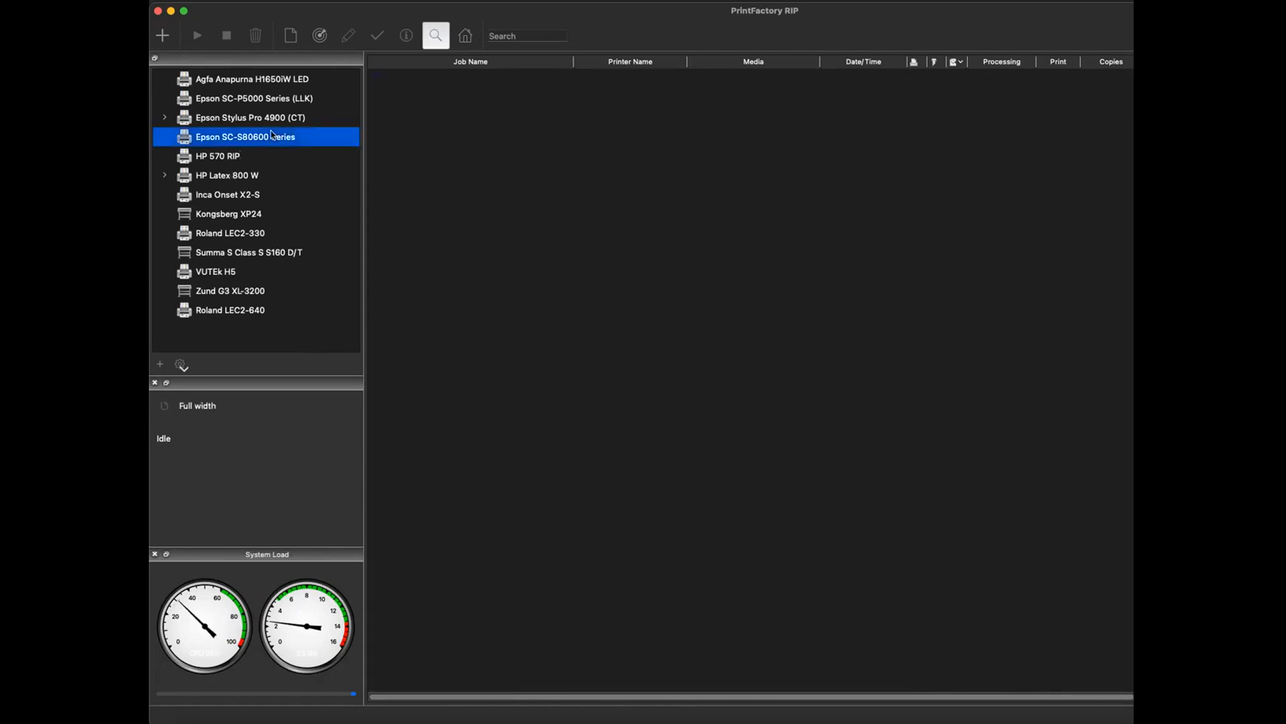
pyautogui.click(237, 161)
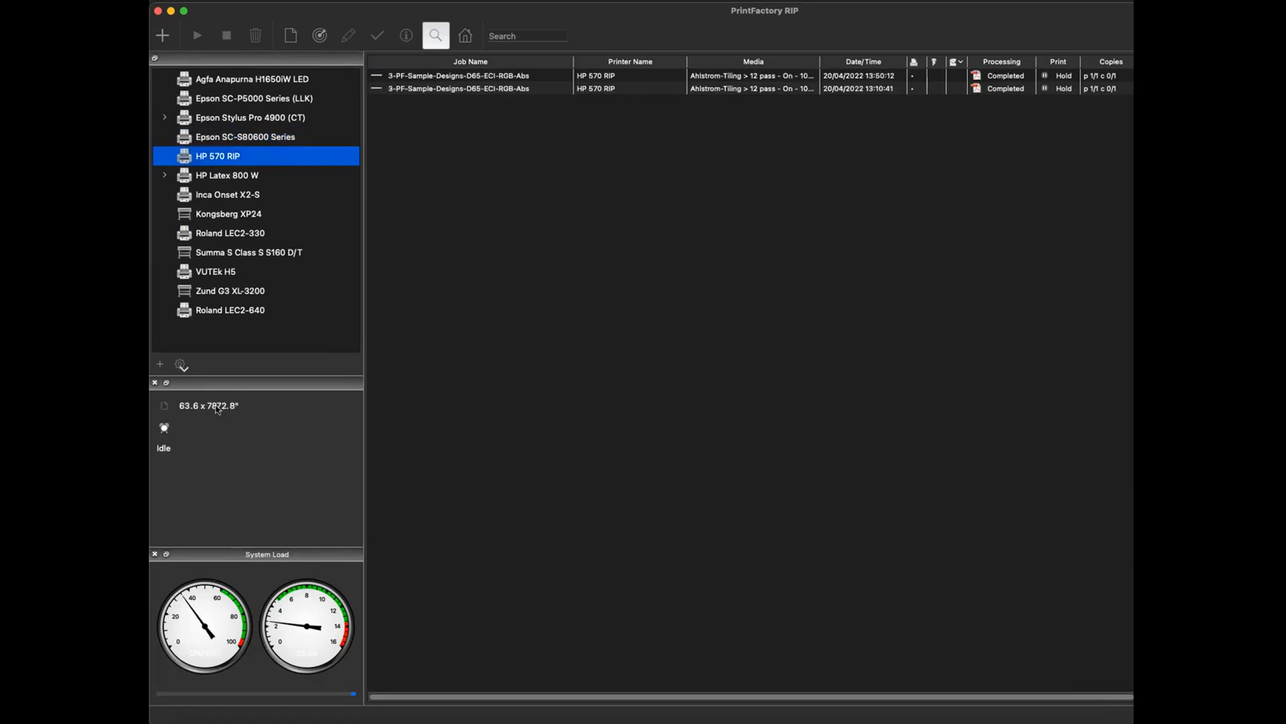
pyautogui.click(273, 120)
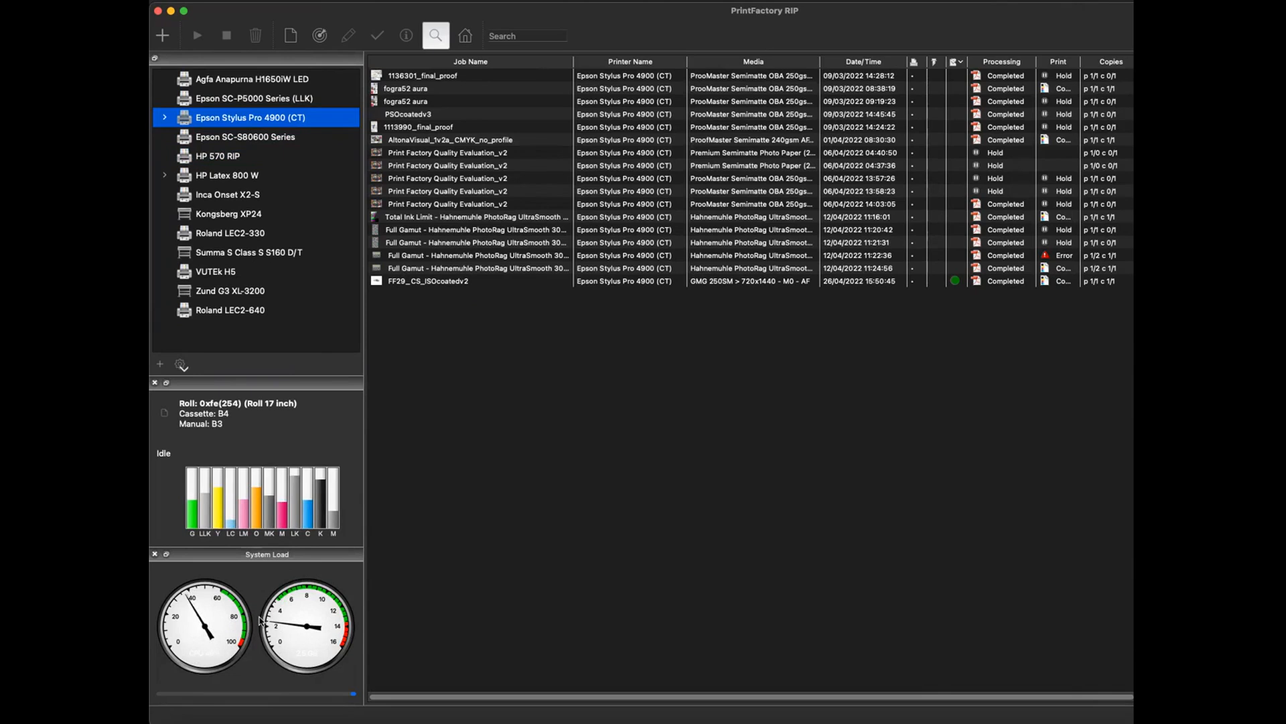
# Step: Review the roll media settings and available media sizes of the Zund G3 XL-3200 without changing them
pyautogui.rightClick(249, 291)
pyautogui.click(300, 317)
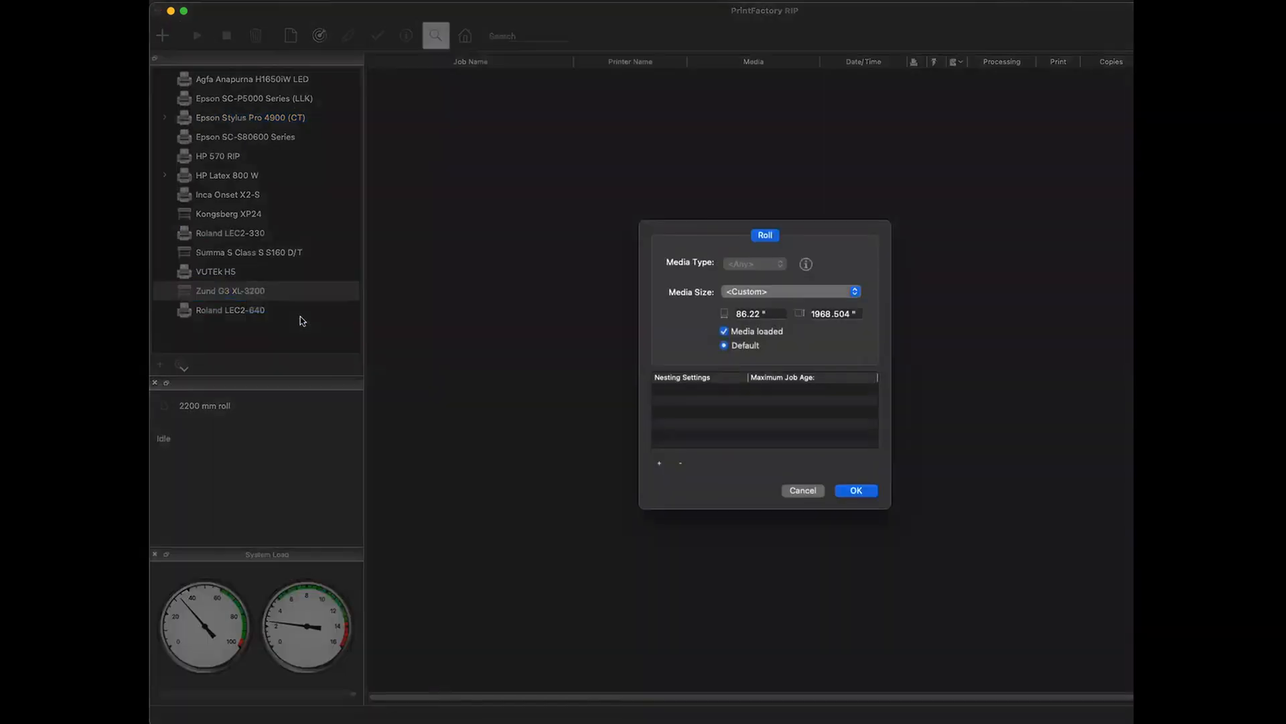
pyautogui.click(767, 293)
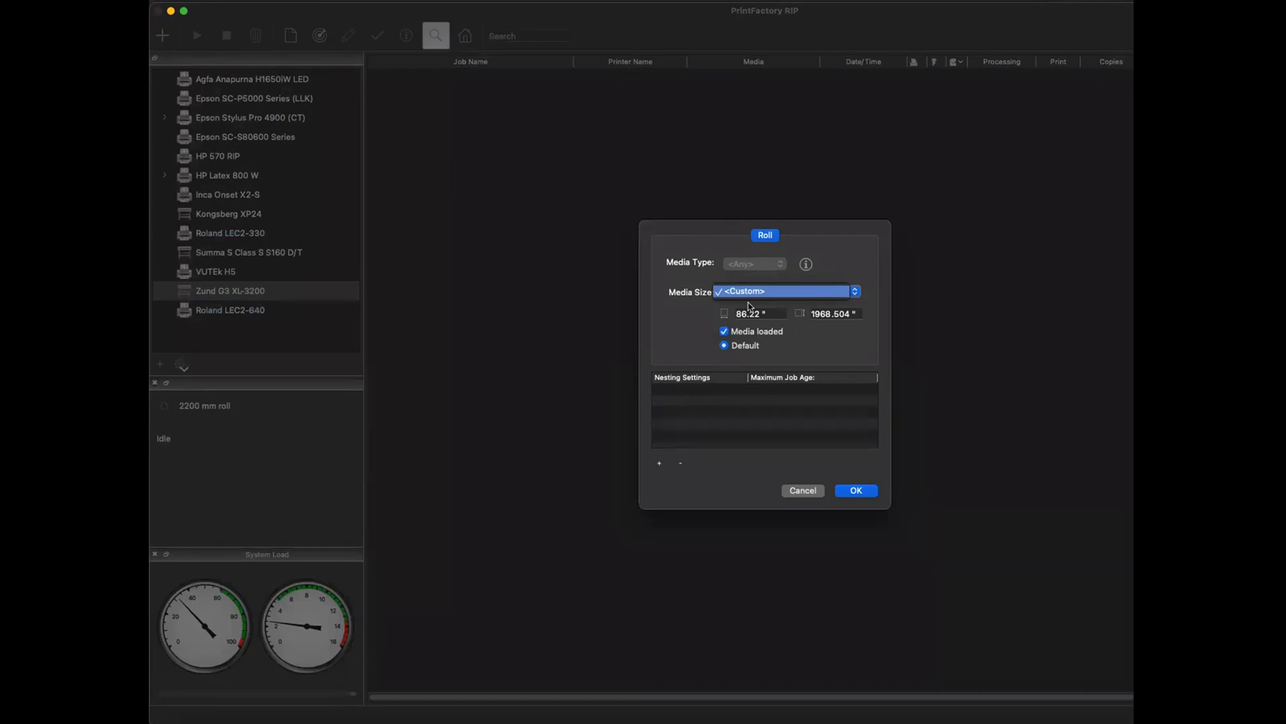
pyautogui.click(787, 473)
pyautogui.click(802, 491)
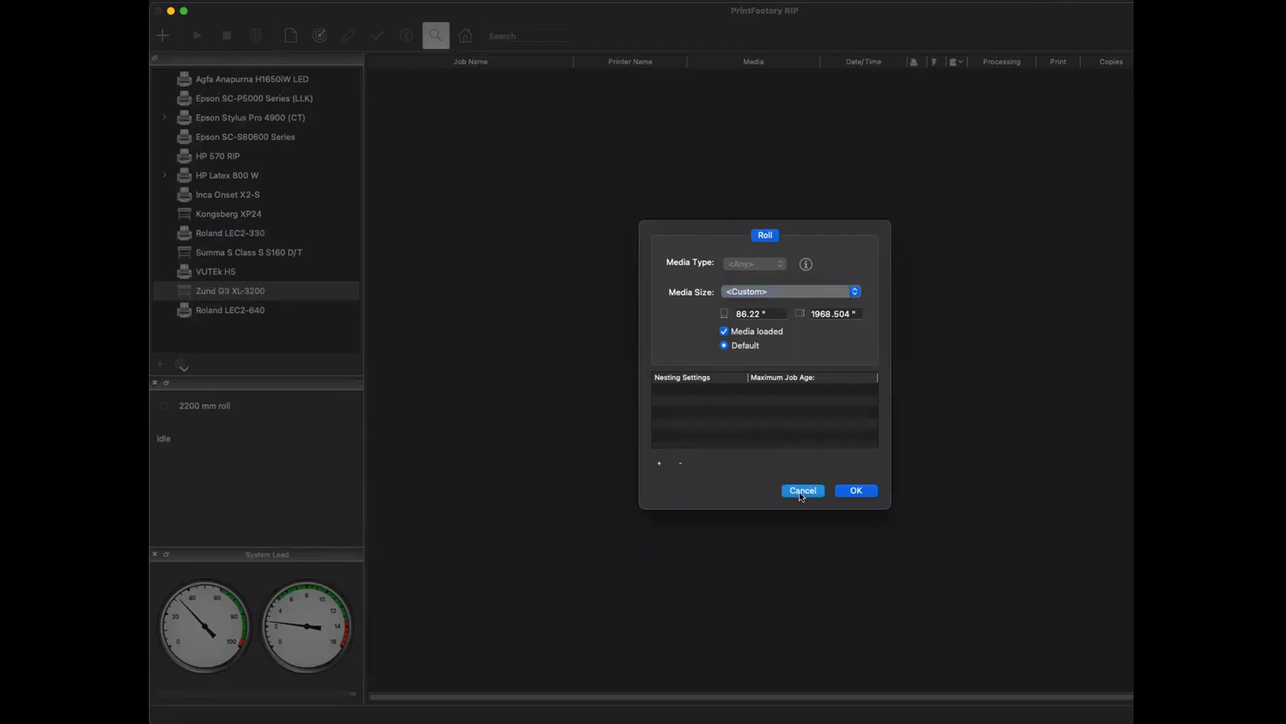
# Step: Examine the job queues of the Epson SC-P5000, Roland LEC2-640, Kongsberg XP24, Epson SC-S80600, Epson Stylus Pro 4900 and HP 570 RIP
pyautogui.click(247, 101)
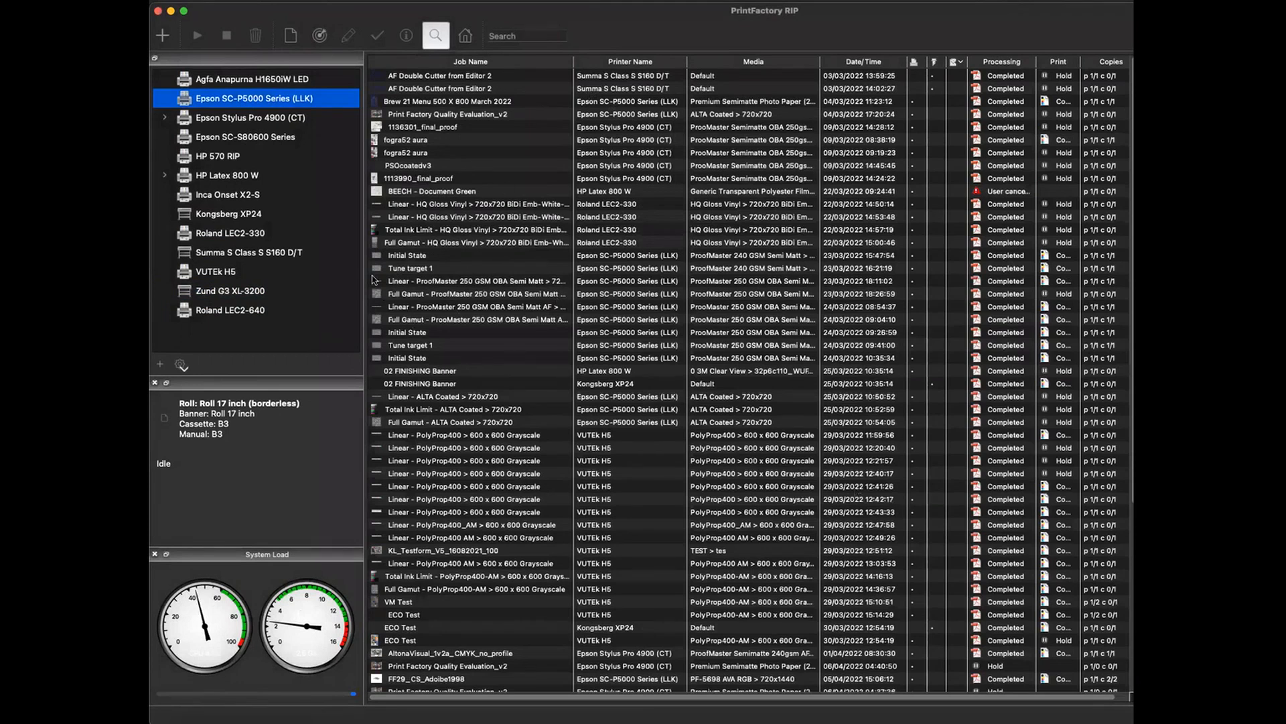
pyautogui.click(236, 310)
pyautogui.click(231, 214)
pyautogui.click(246, 139)
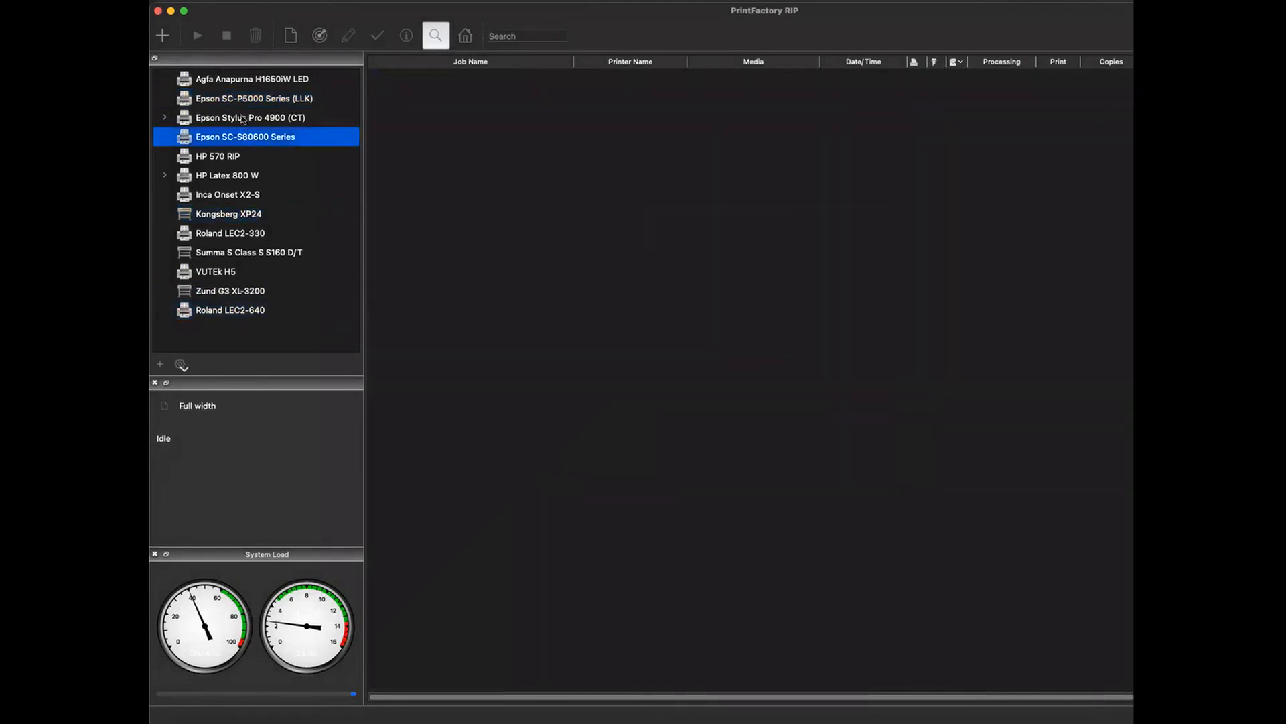
pyautogui.click(244, 119)
pyautogui.click(235, 159)
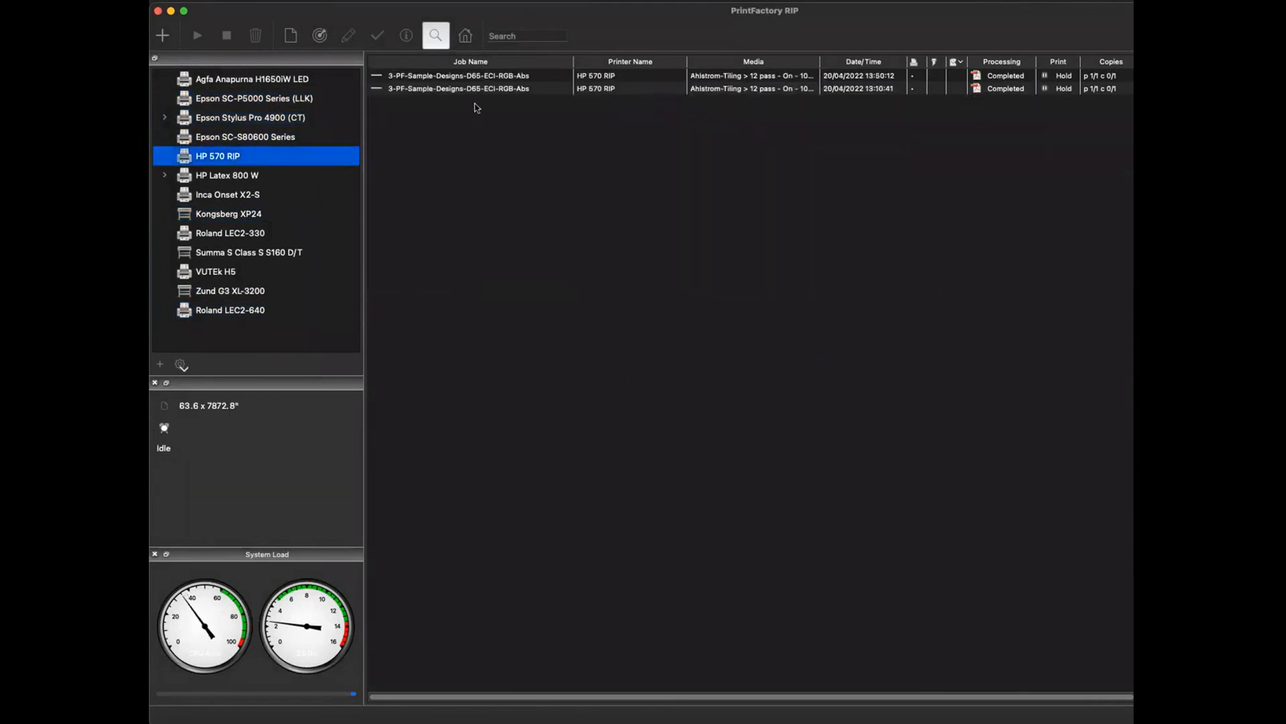
pyautogui.click(242, 99)
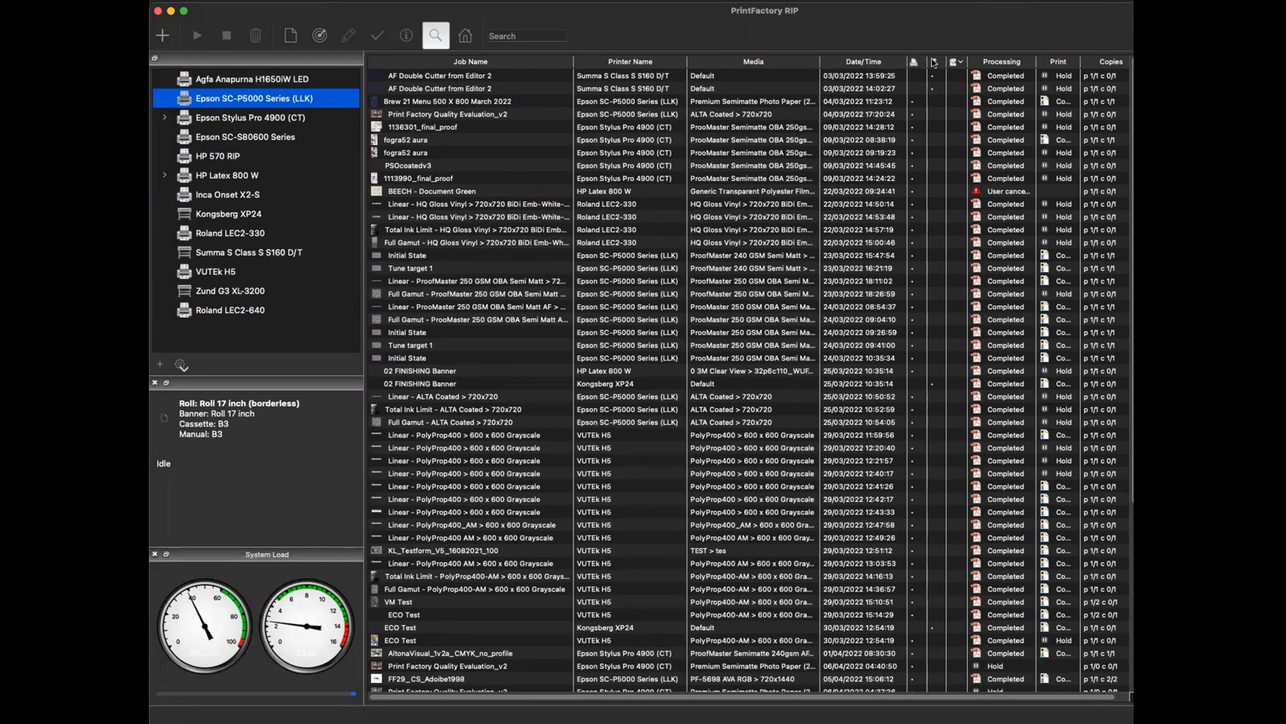
# Step: Preview several queued jobs, including Tune target 1, ECO Test and the Print Factory Quality Evaluation_v2 job dated 06/04/2022 14:03:05
pyautogui.scroll(-1, 964, 358)
pyautogui.scroll(-6, 964, 358)
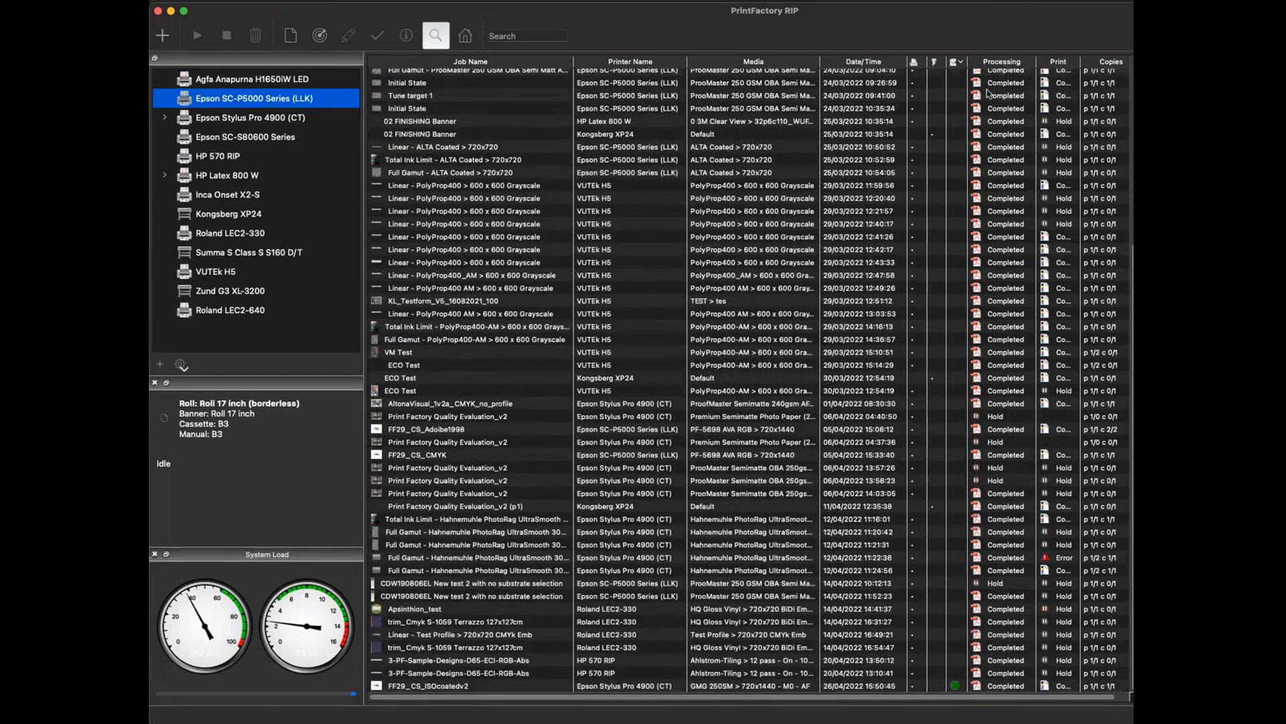
pyautogui.click(987, 92)
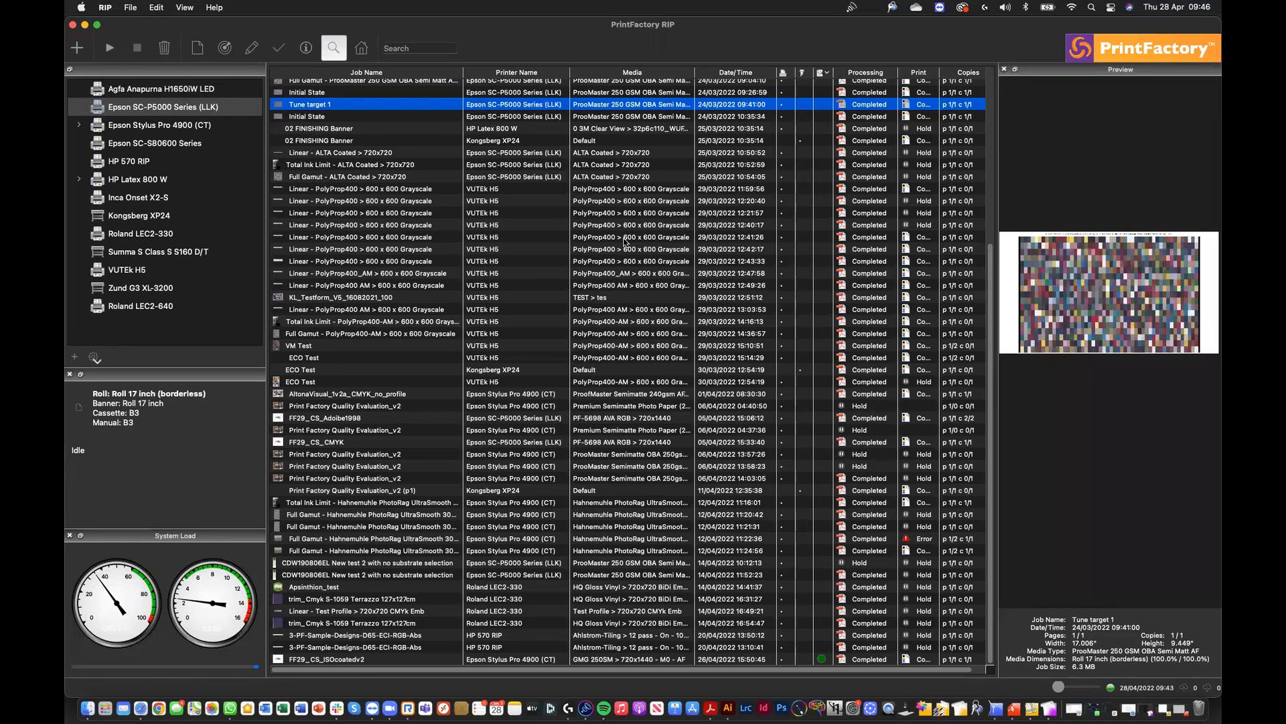
pyautogui.click(744, 236)
pyautogui.click(590, 369)
pyautogui.click(606, 478)
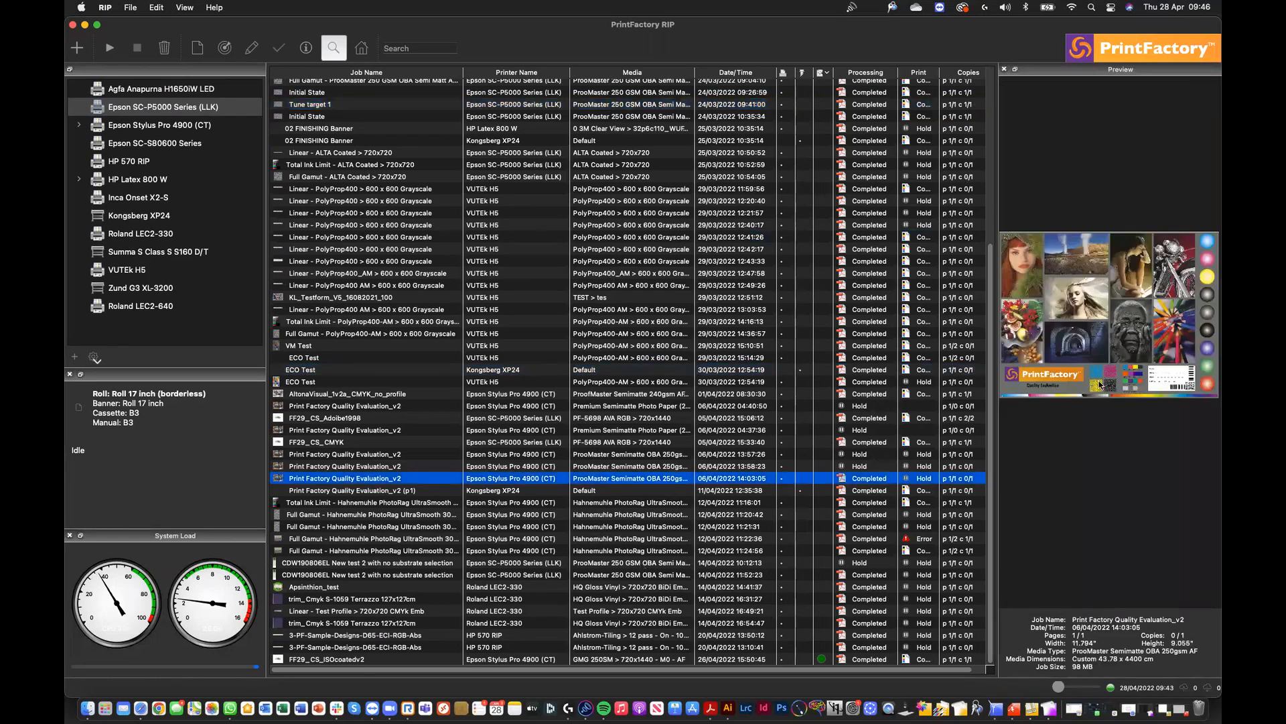
pyautogui.rightClick(632, 480)
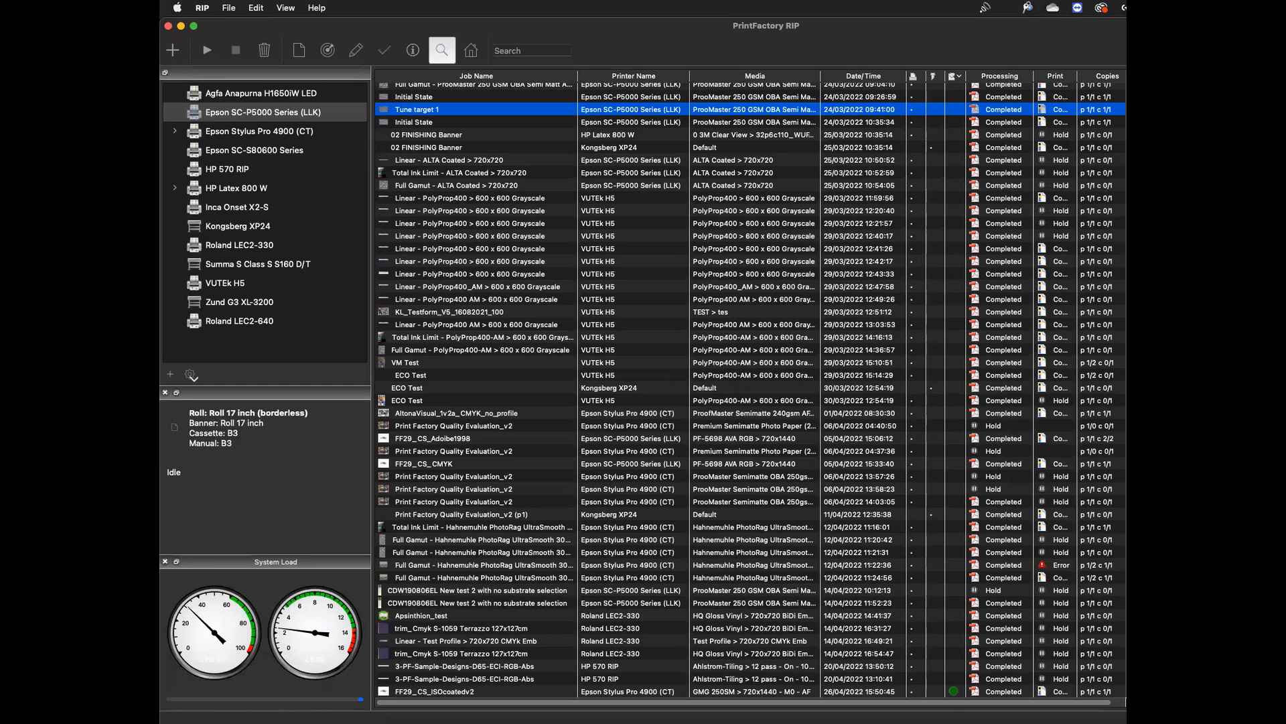
pyautogui.click(746, 250)
pyautogui.click(708, 386)
pyautogui.click(726, 501)
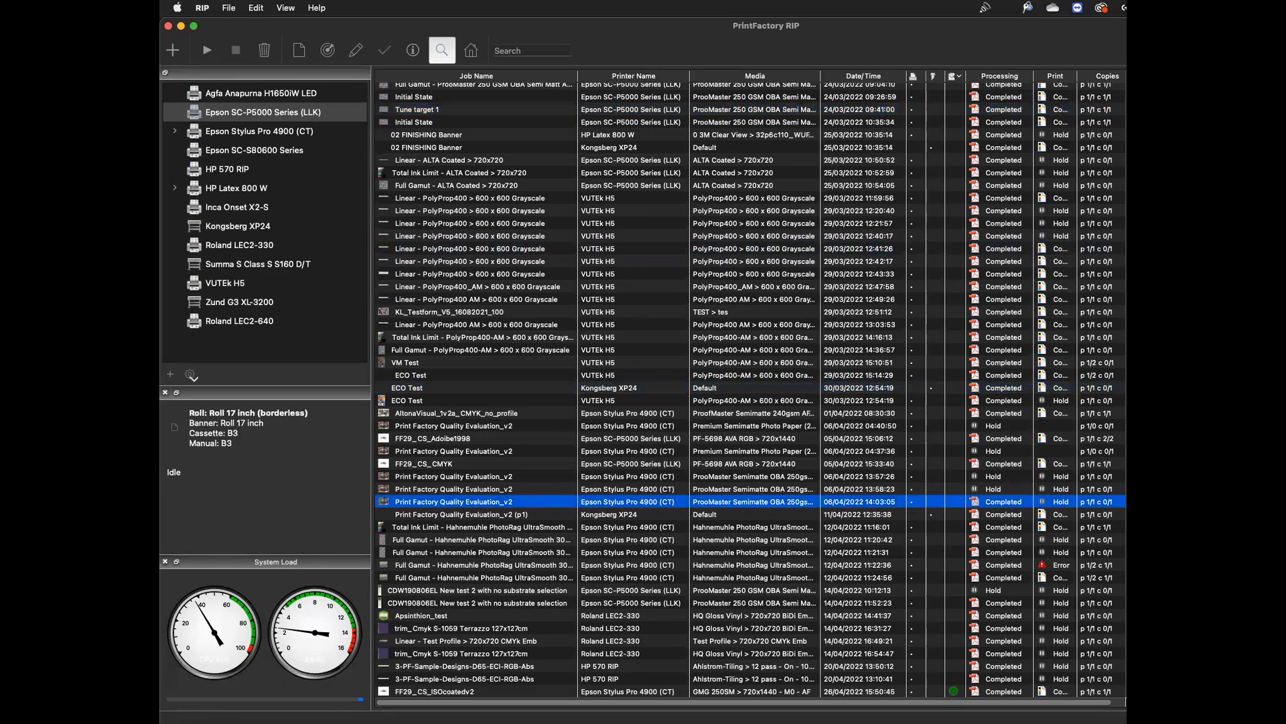
# Step: Open the job info of the selected Print Factory Quality Evaluation_v2 job and read through its spot colour list
pyautogui.rightClick(756, 504)
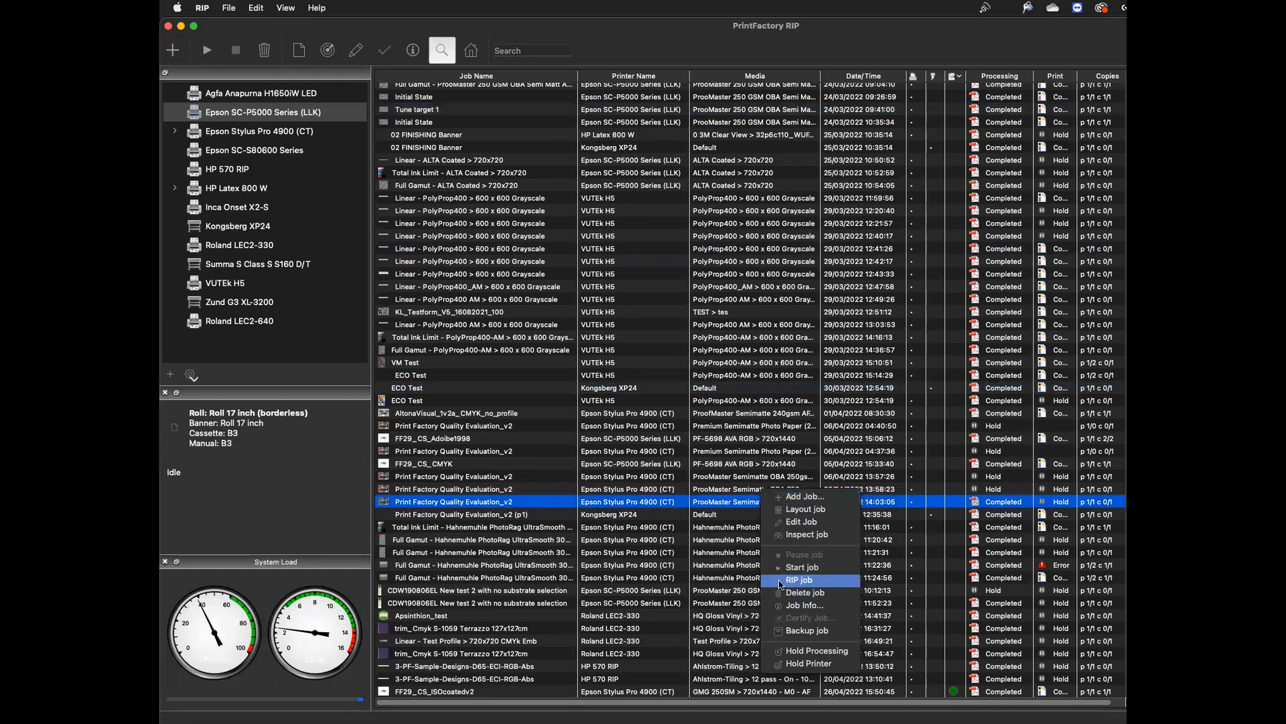
pyautogui.click(811, 607)
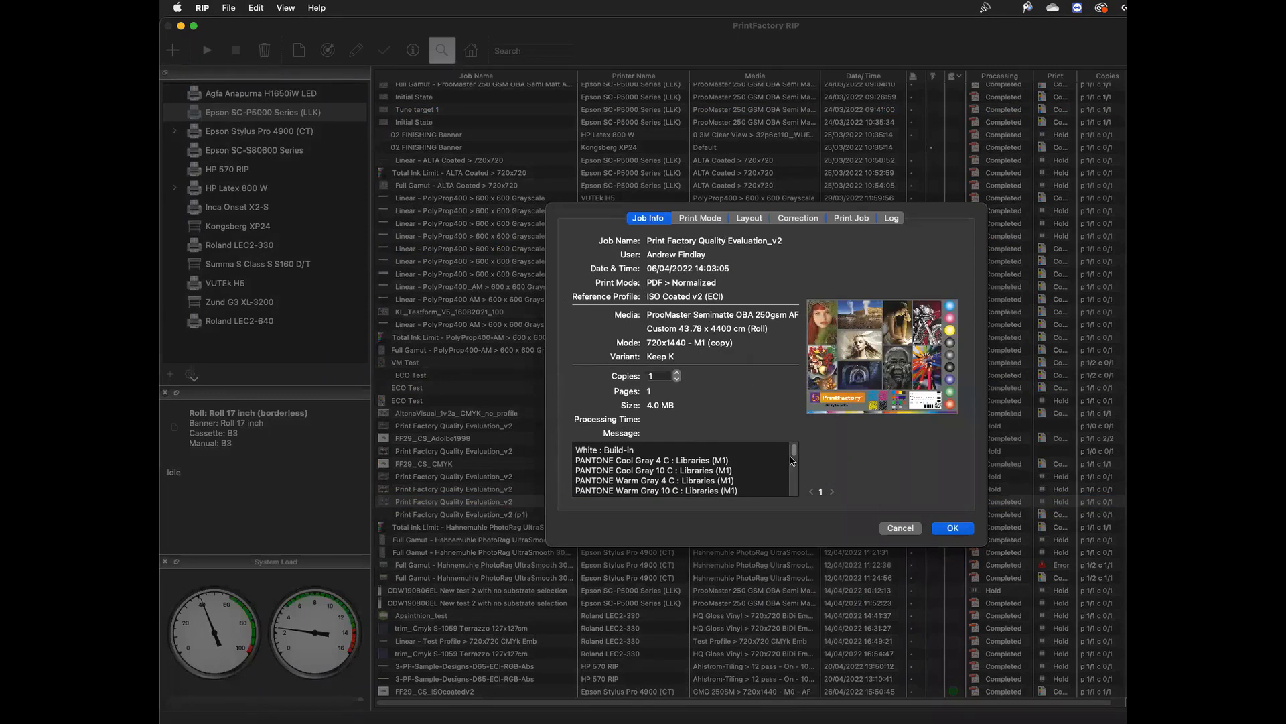
pyautogui.moveTo(795, 455); pyautogui.dragTo(795, 495)
pyautogui.moveTo(793, 496); pyautogui.dragTo(793, 451)
# Step: Review the job's print mode, layout, colour correction and print job details, leaving its settings as they are
pyautogui.click(701, 219)
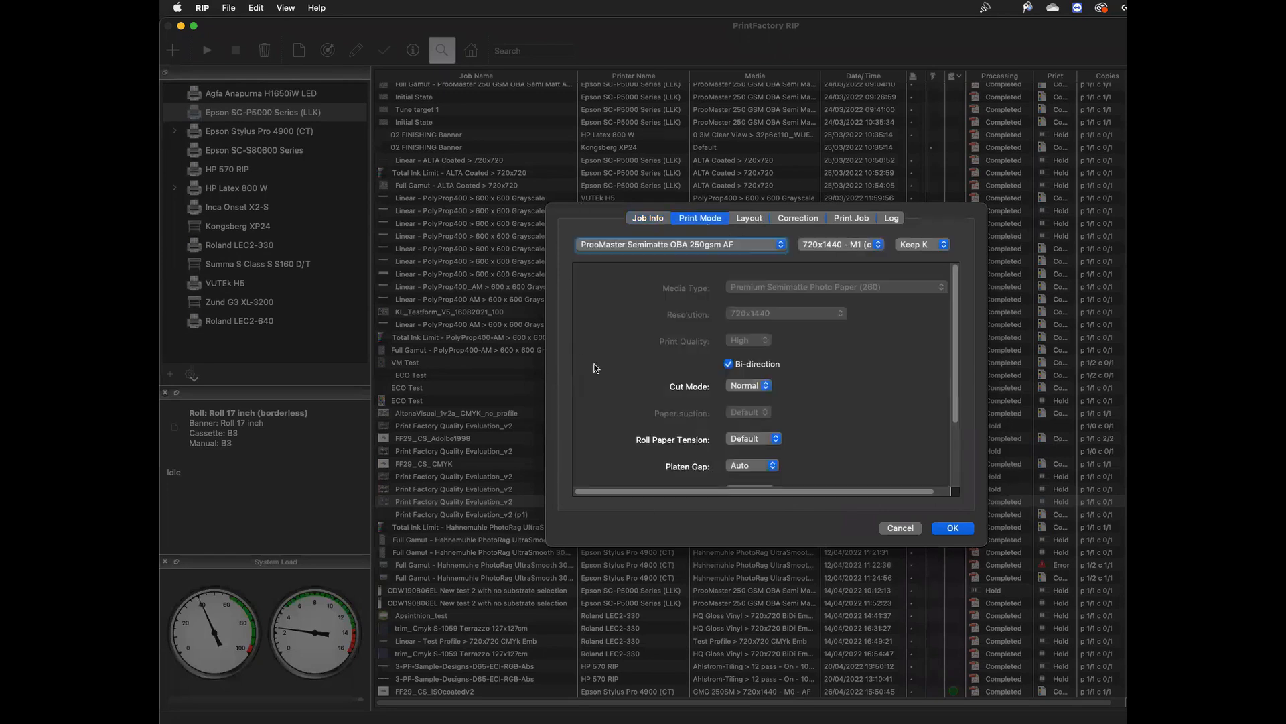
pyautogui.click(749, 219)
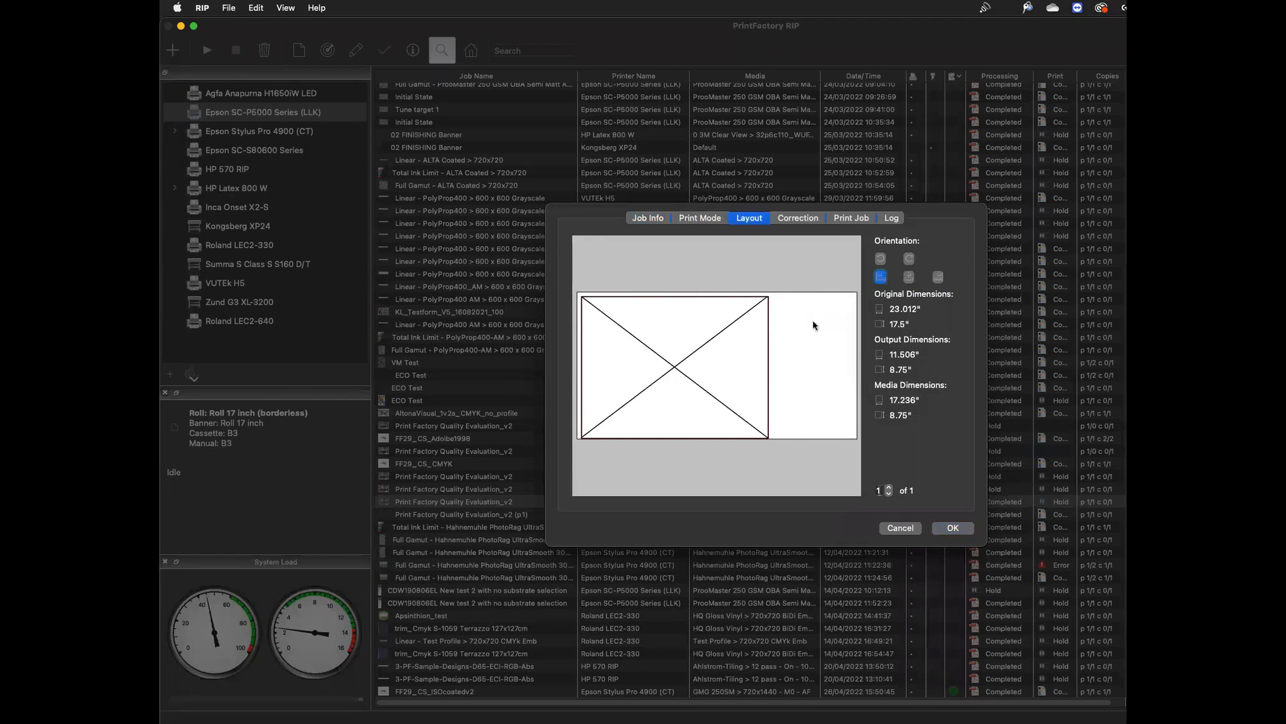
pyautogui.click(796, 221)
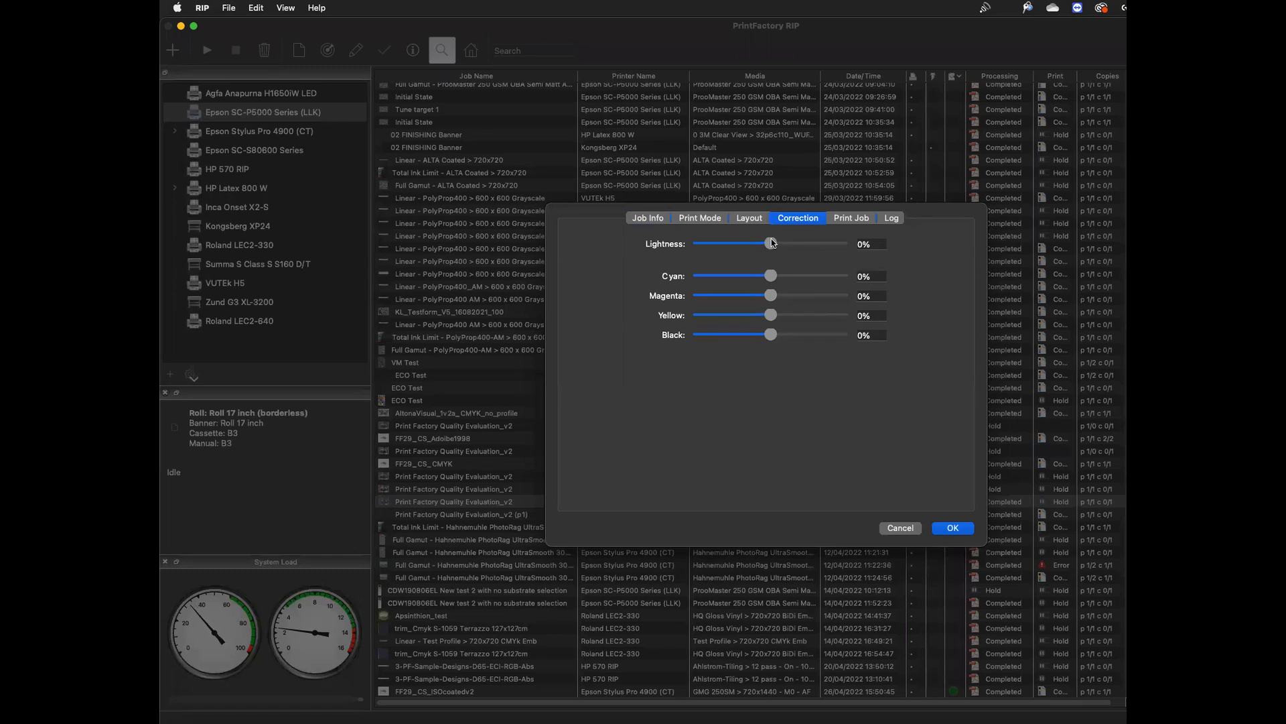
pyautogui.moveTo(771, 275)
pyautogui.mouseDown()
pyautogui.moveTo(808, 277)
pyautogui.moveTo(769, 276)
pyautogui.moveTo(767, 300)
pyautogui.moveTo(739, 306)
pyautogui.moveTo(771, 301)
pyautogui.mouseUp()
pyautogui.click(851, 218)
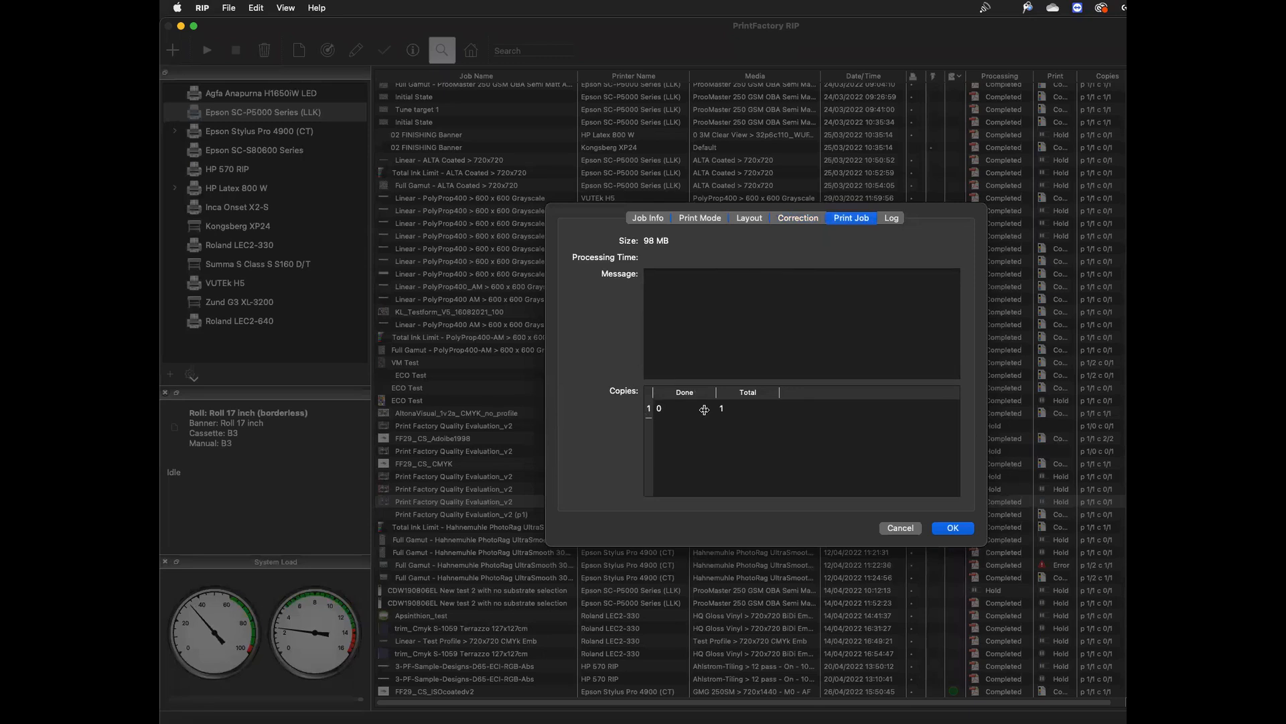
pyautogui.click(953, 528)
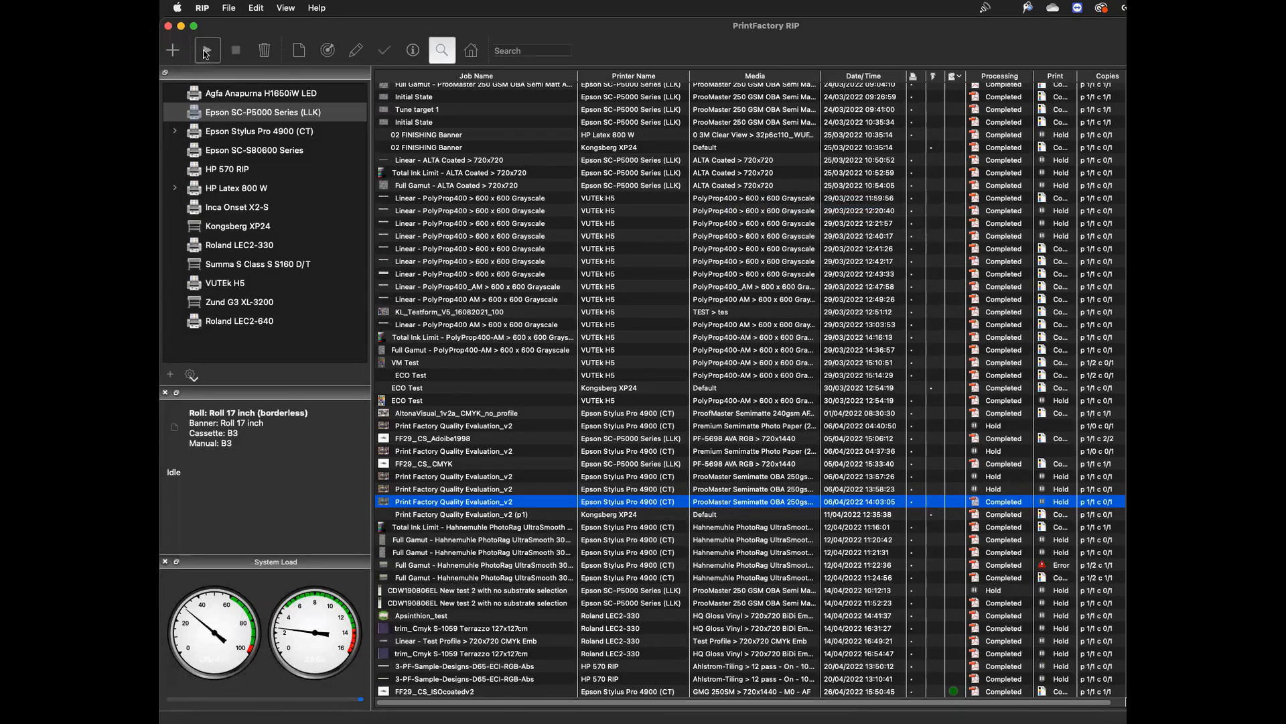
# Step: Switch to PrintFactory Calibrator, browse the media of individual printers, and filter the list to the HP Latex 800 W
pyautogui.click(326, 51)
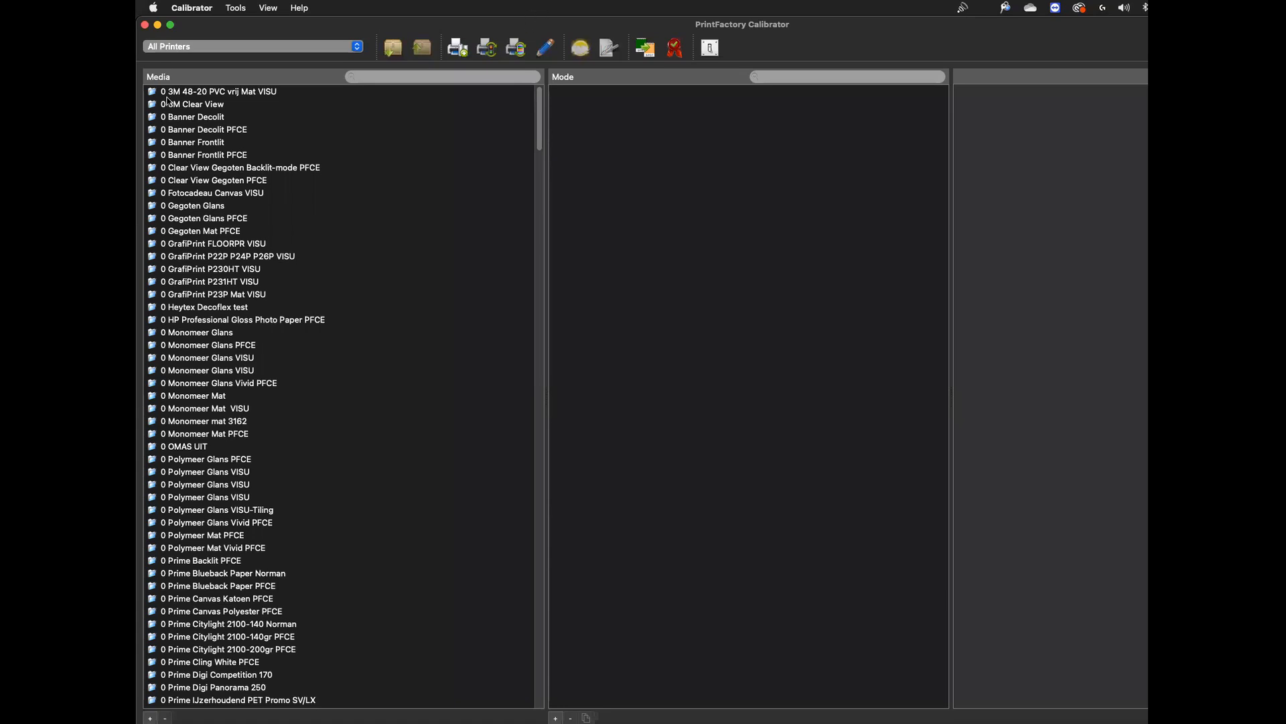
pyautogui.click(217, 47)
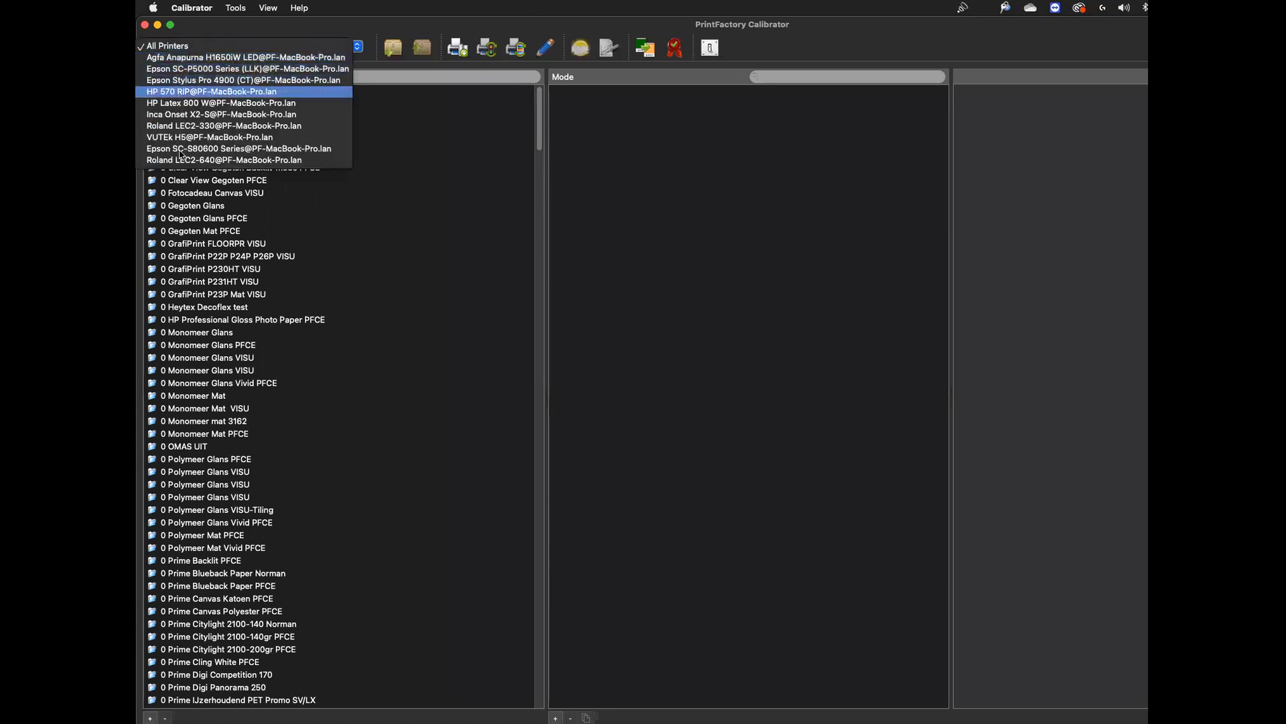
pyautogui.click(188, 69)
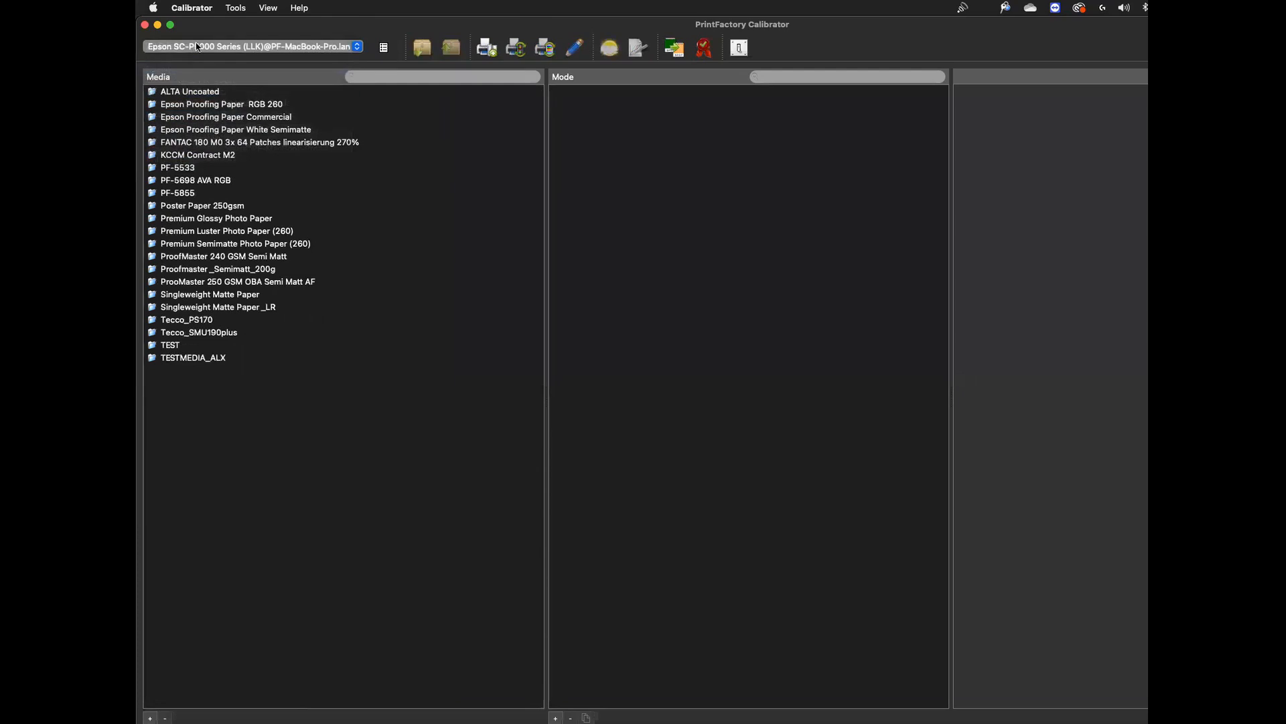
pyautogui.click(196, 45)
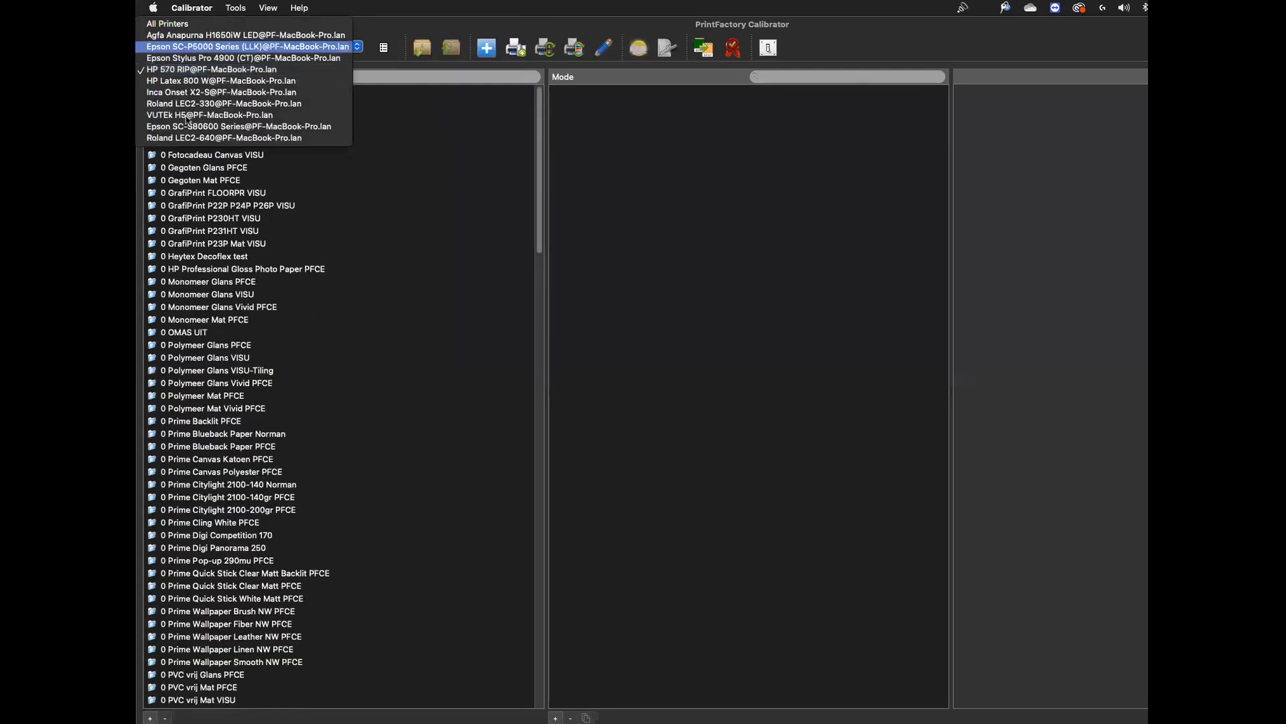
pyautogui.click(207, 81)
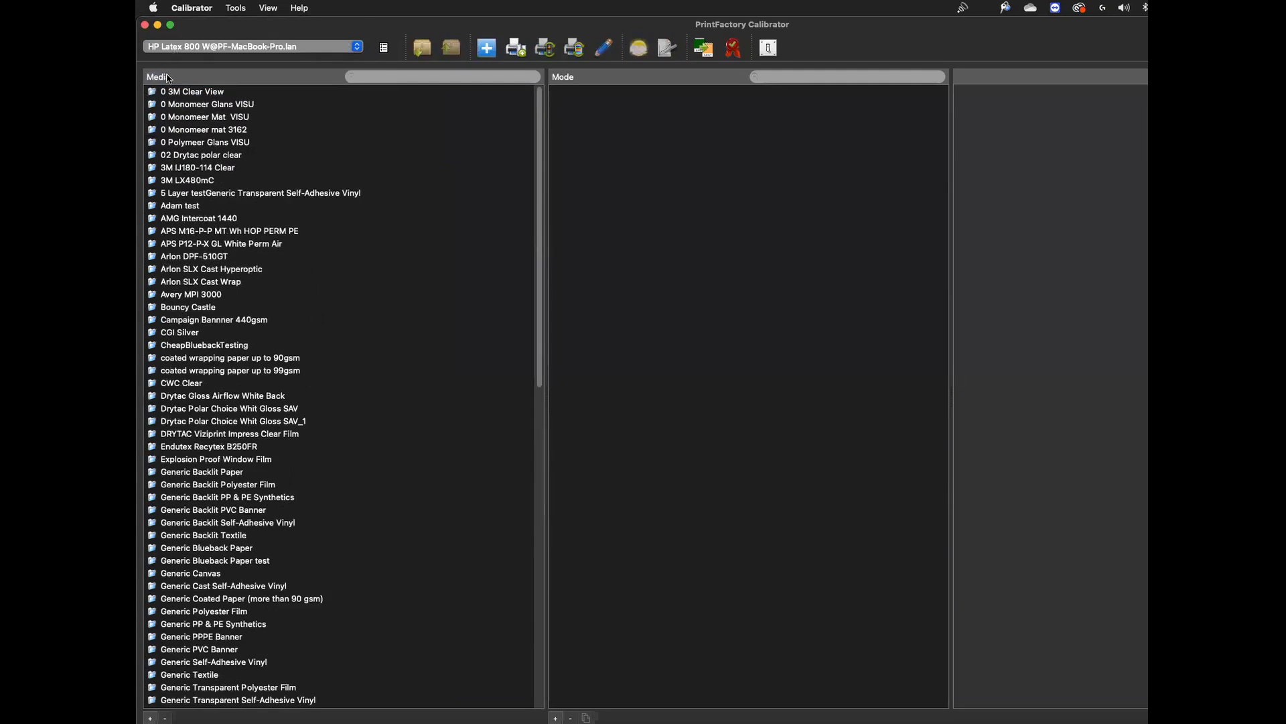
# Step: View the print modes of the AMG Intercoat 1440 media, keeping the HP Latex 800 W as the chosen printer
pyautogui.click(195, 217)
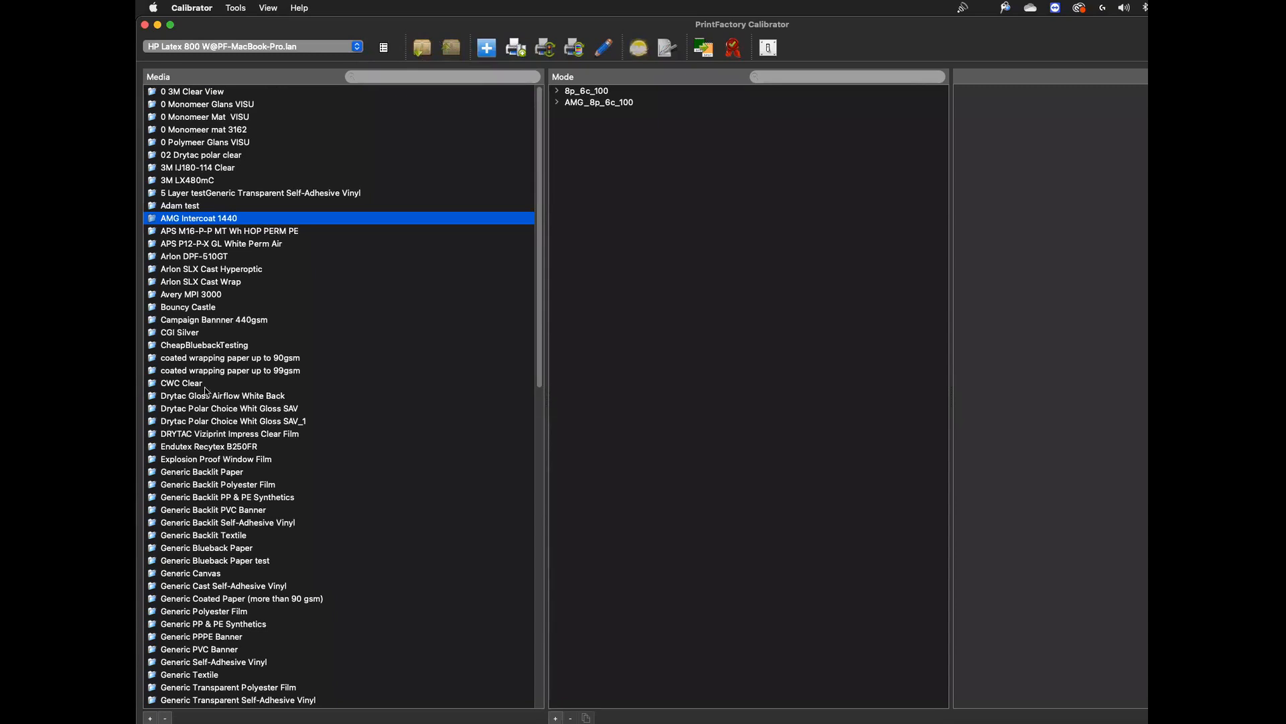
pyautogui.click(308, 46)
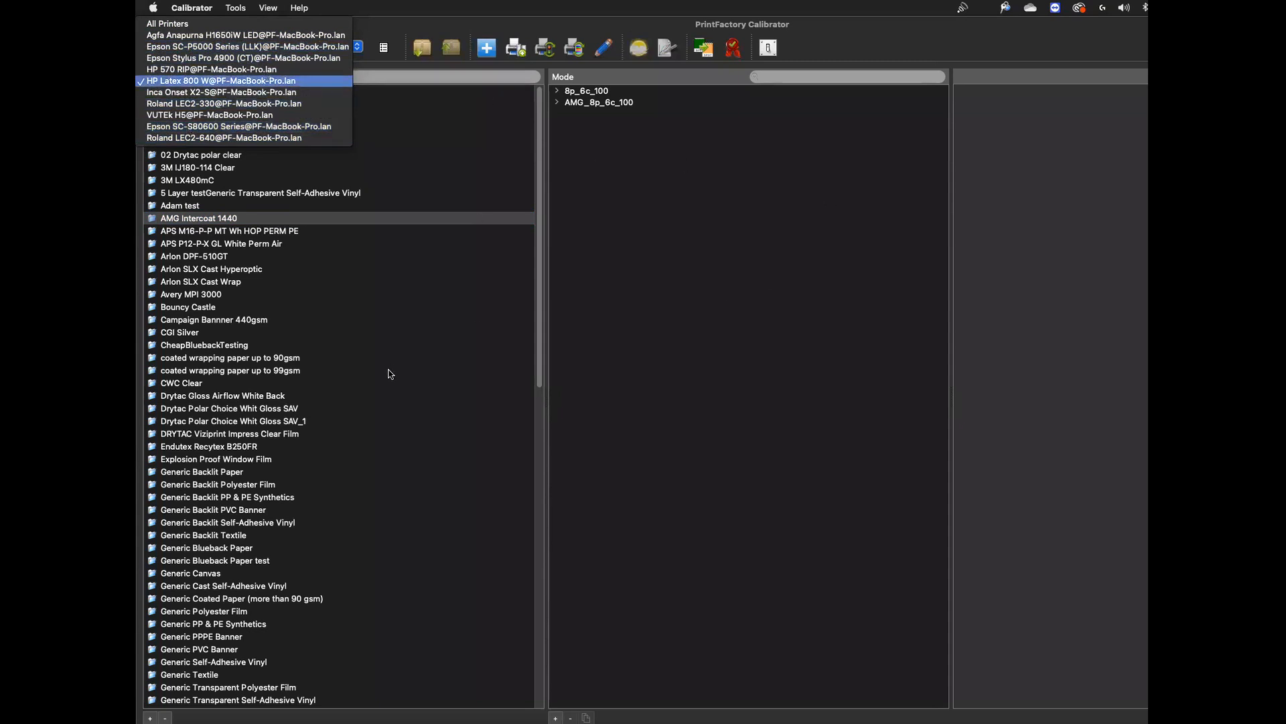
pyautogui.click(625, 287)
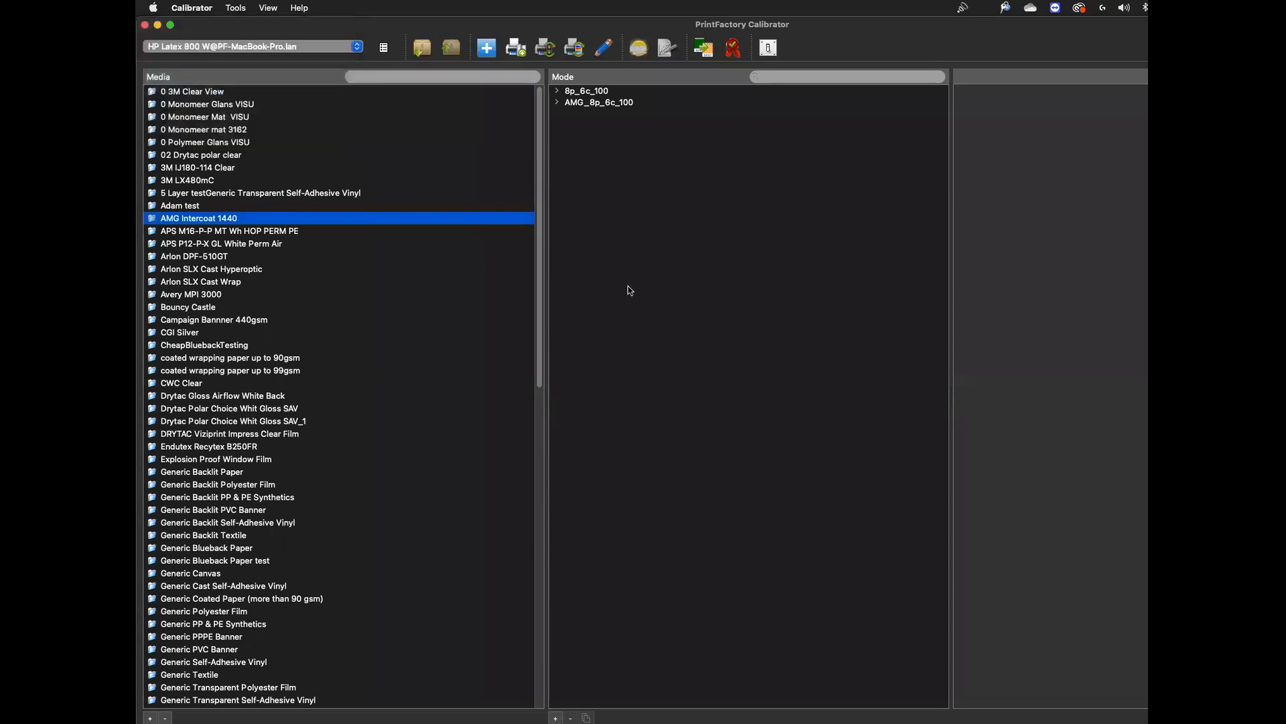
# Step: Open the measurement device preferences and compare the options offered for the X-Rite i1 Pro and the Barbieri Spectro LFPqb
pyautogui.click(770, 51)
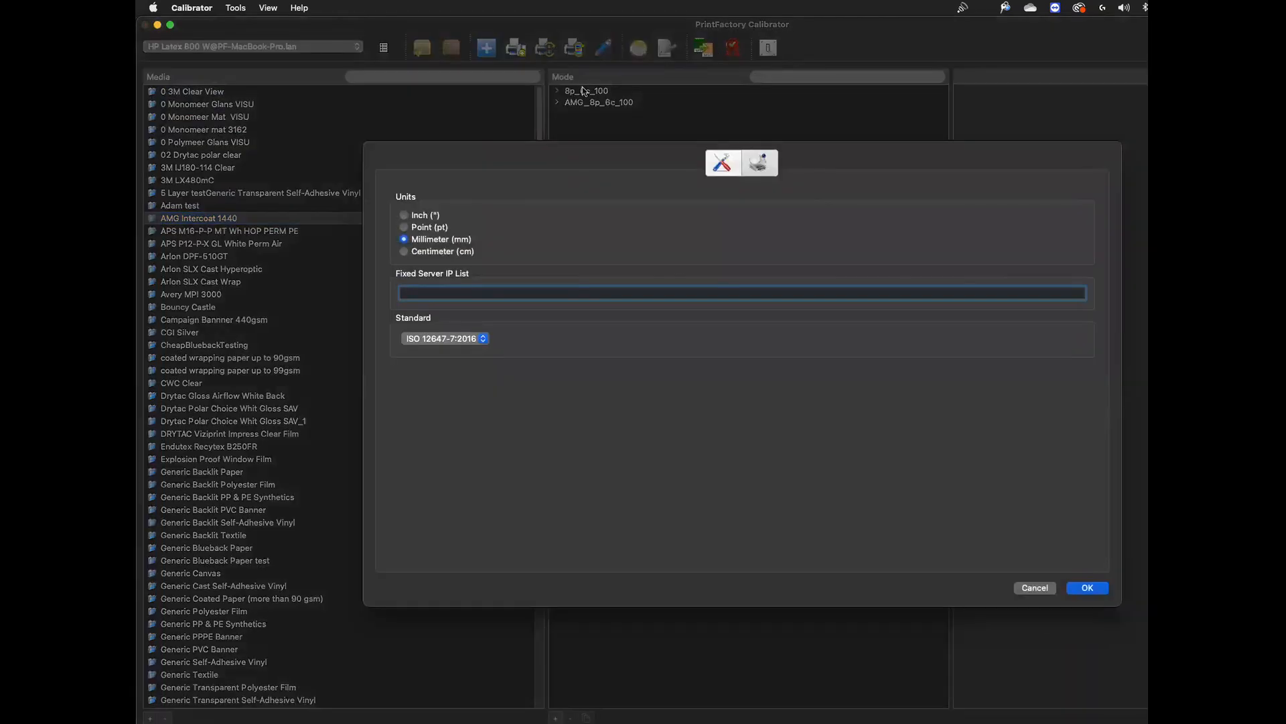
pyautogui.click(745, 154)
pyautogui.click(793, 220)
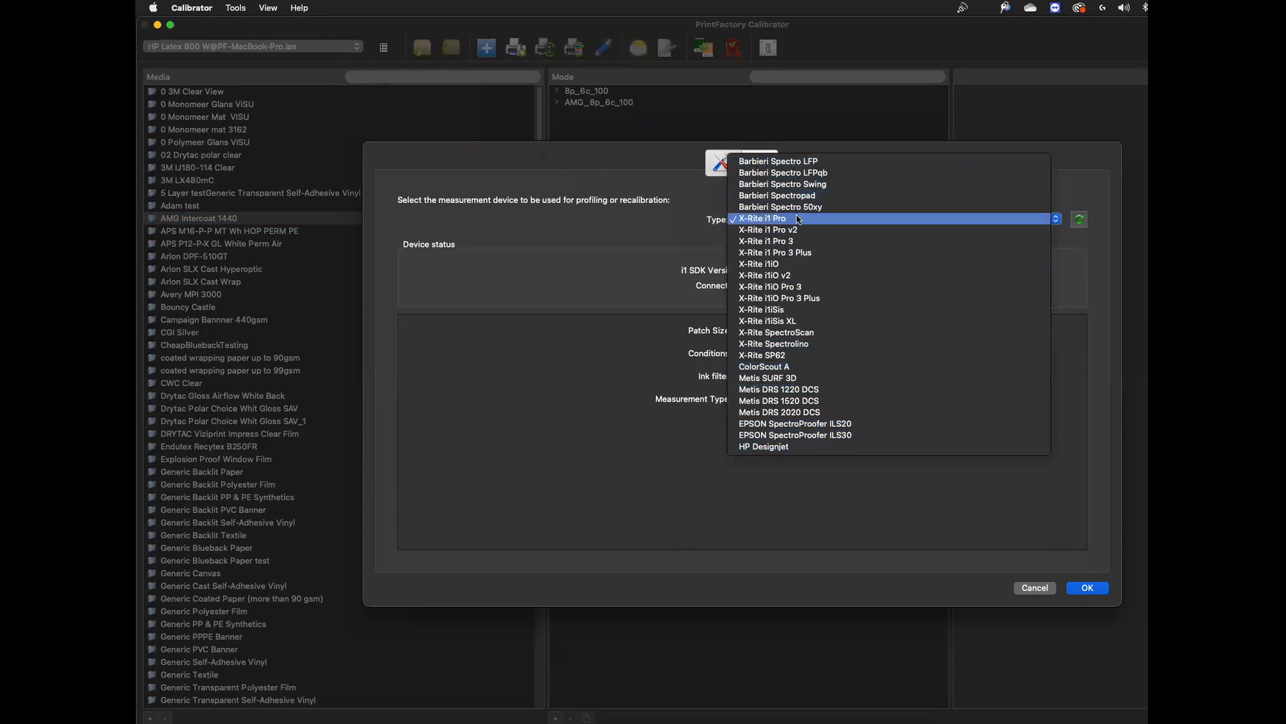
pyautogui.click(764, 219)
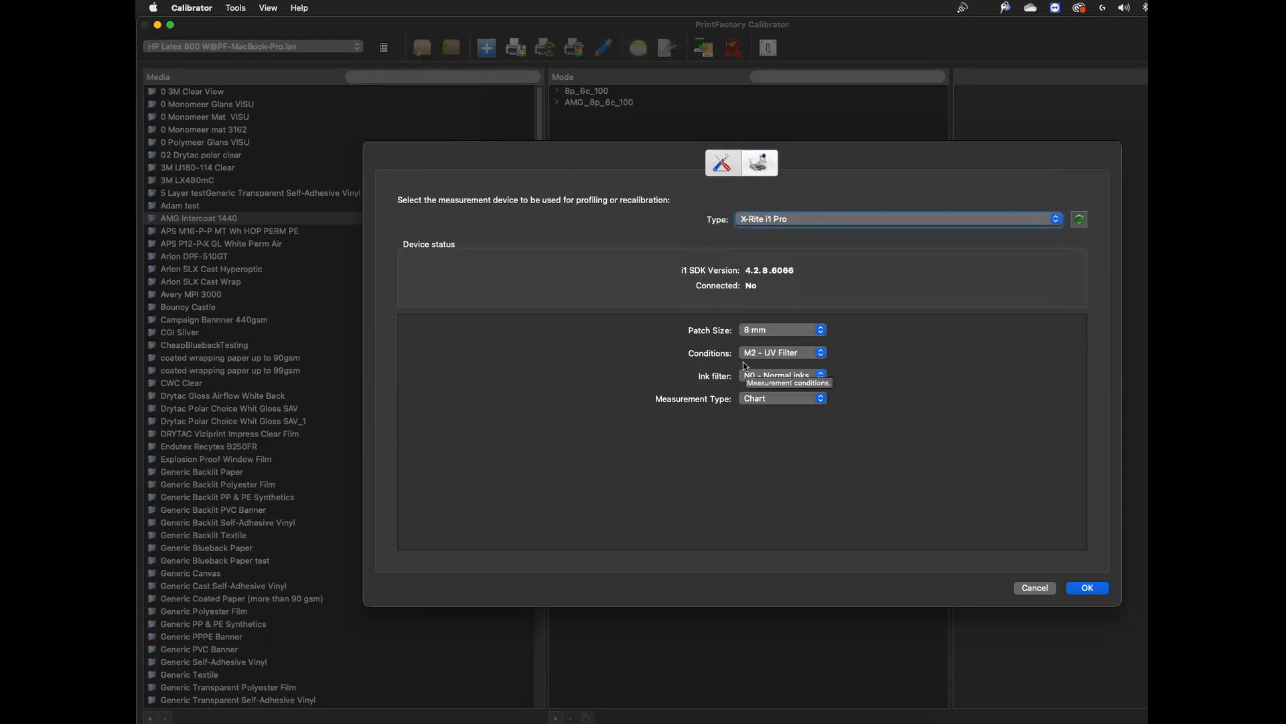
pyautogui.click(791, 219)
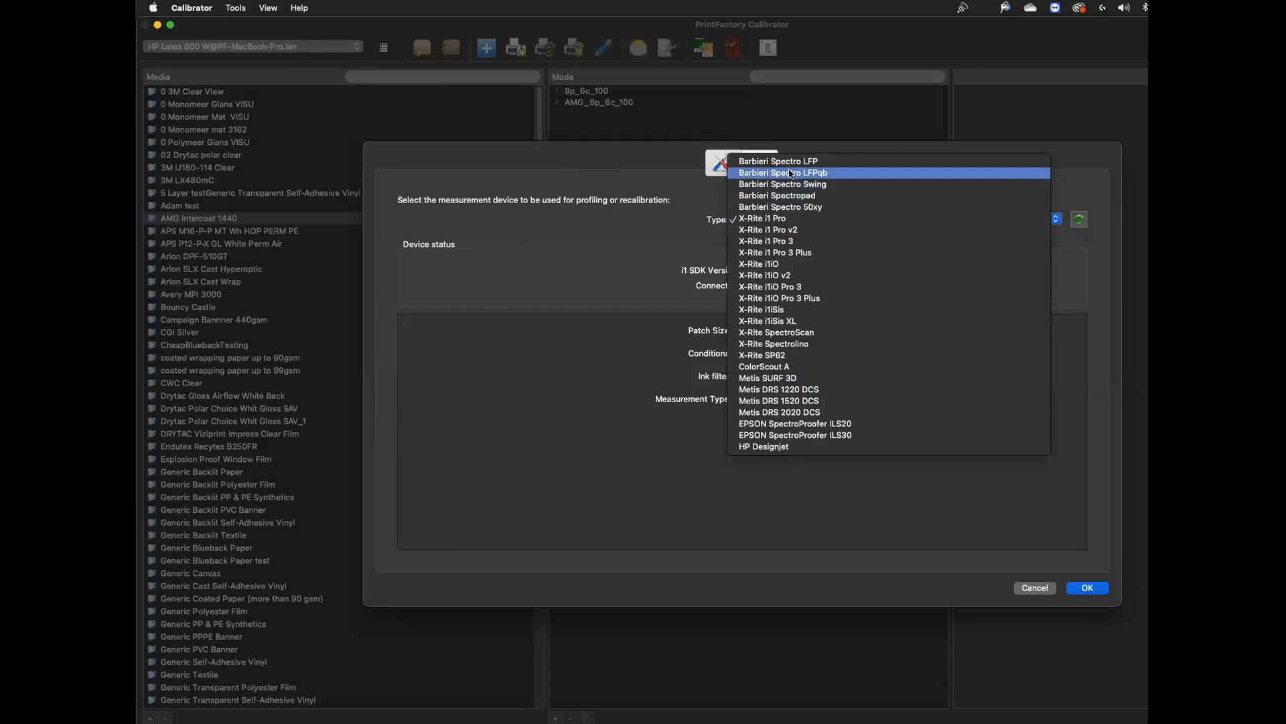
pyautogui.click(791, 174)
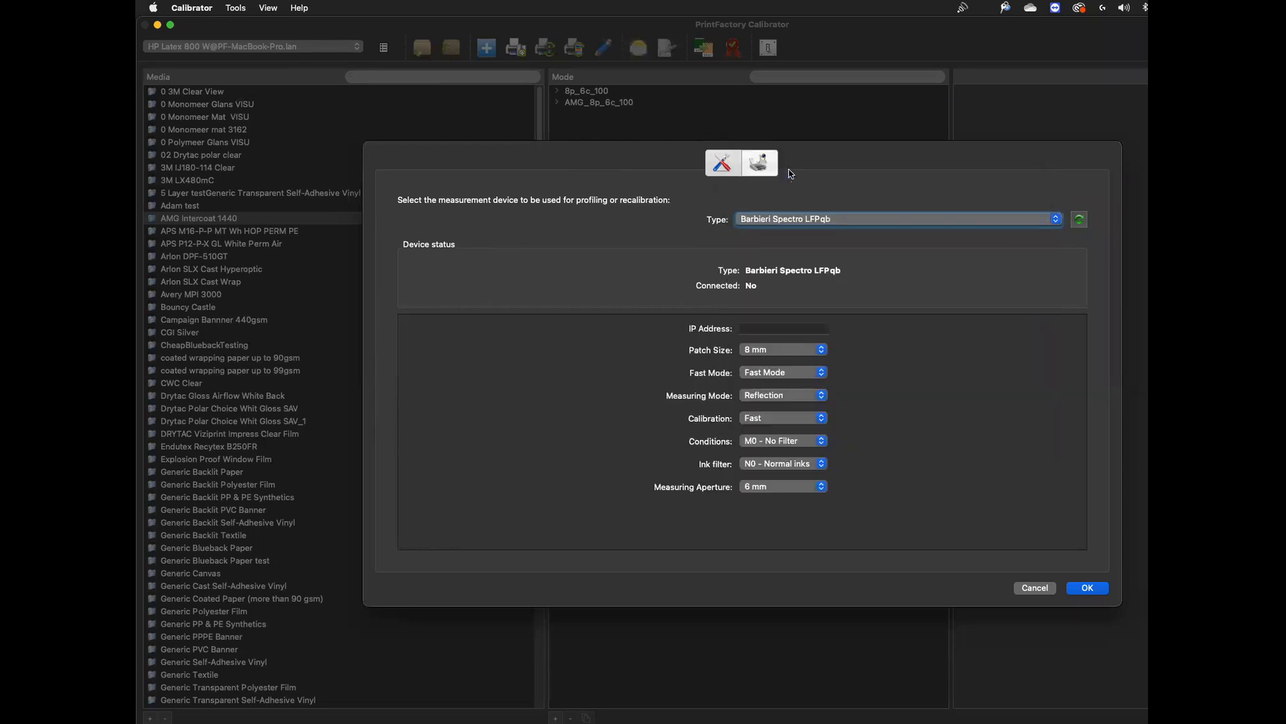
# Step: Set the measurement device to X-Rite i1 Pro v2 with an 8 mm patch size and M2 - UV Filter conditions
pyautogui.click(801, 224)
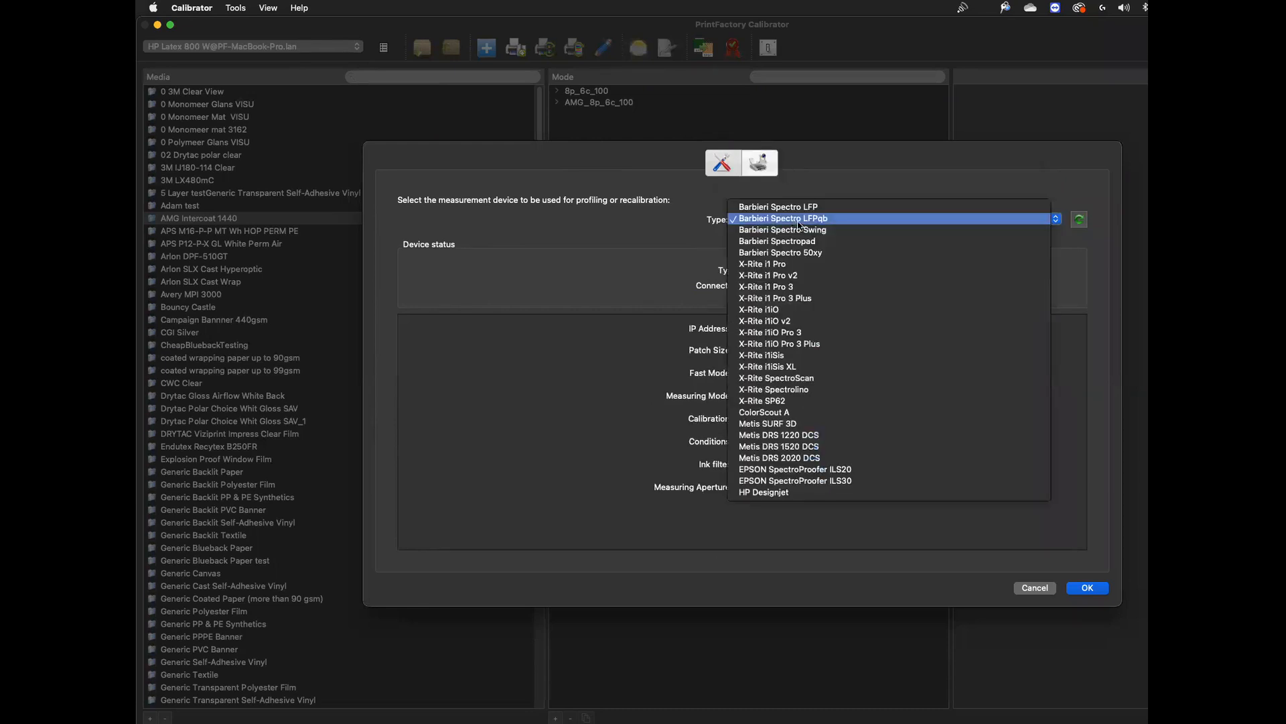
pyautogui.click(779, 277)
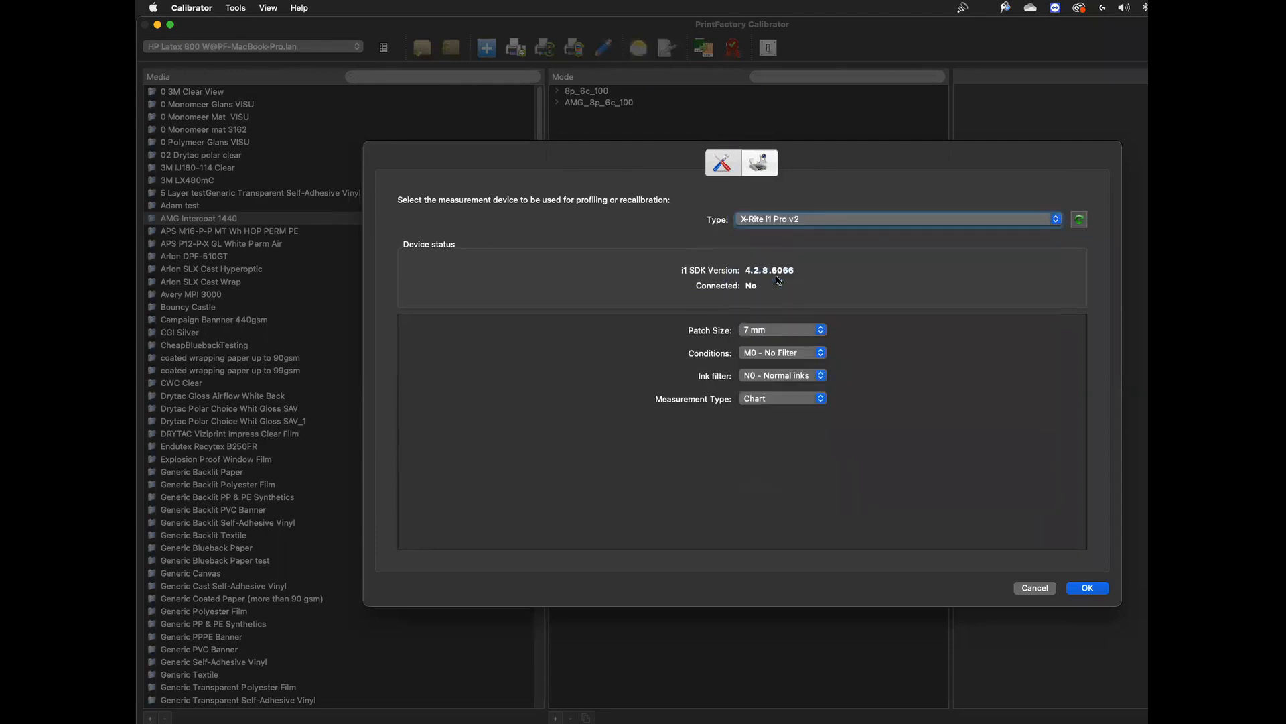
pyautogui.click(789, 333)
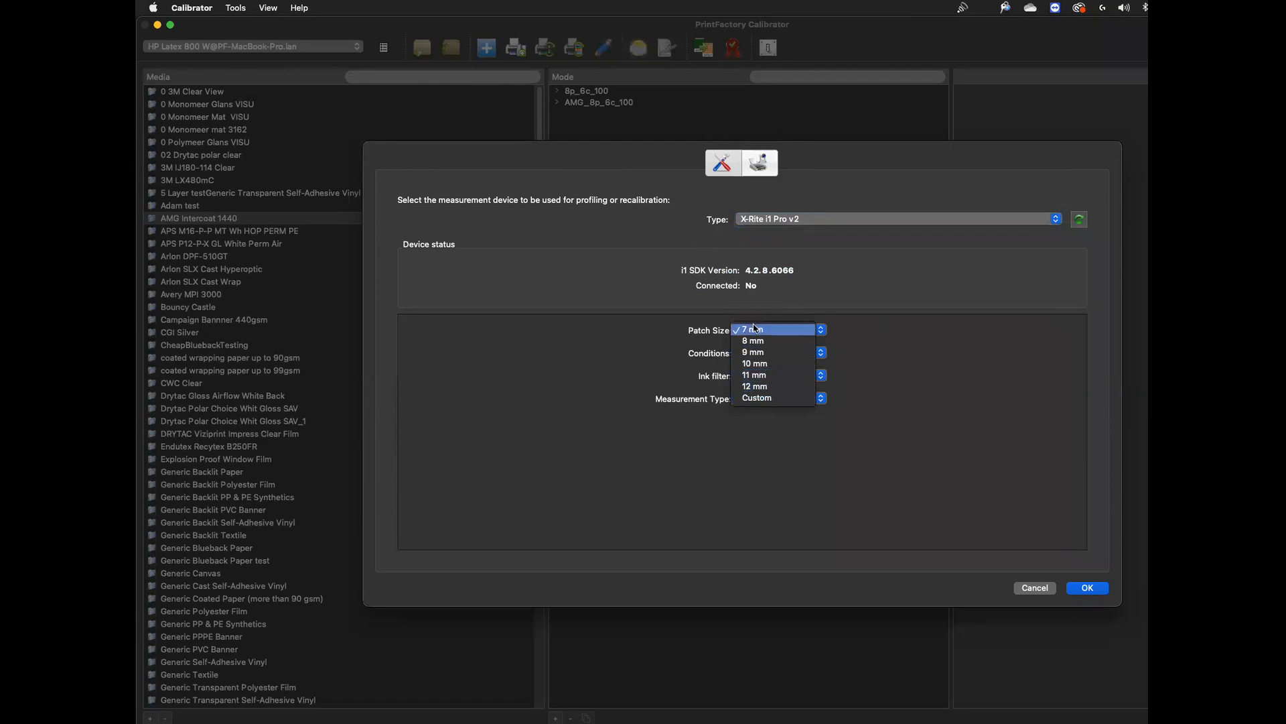
pyautogui.click(760, 341)
pyautogui.click(775, 359)
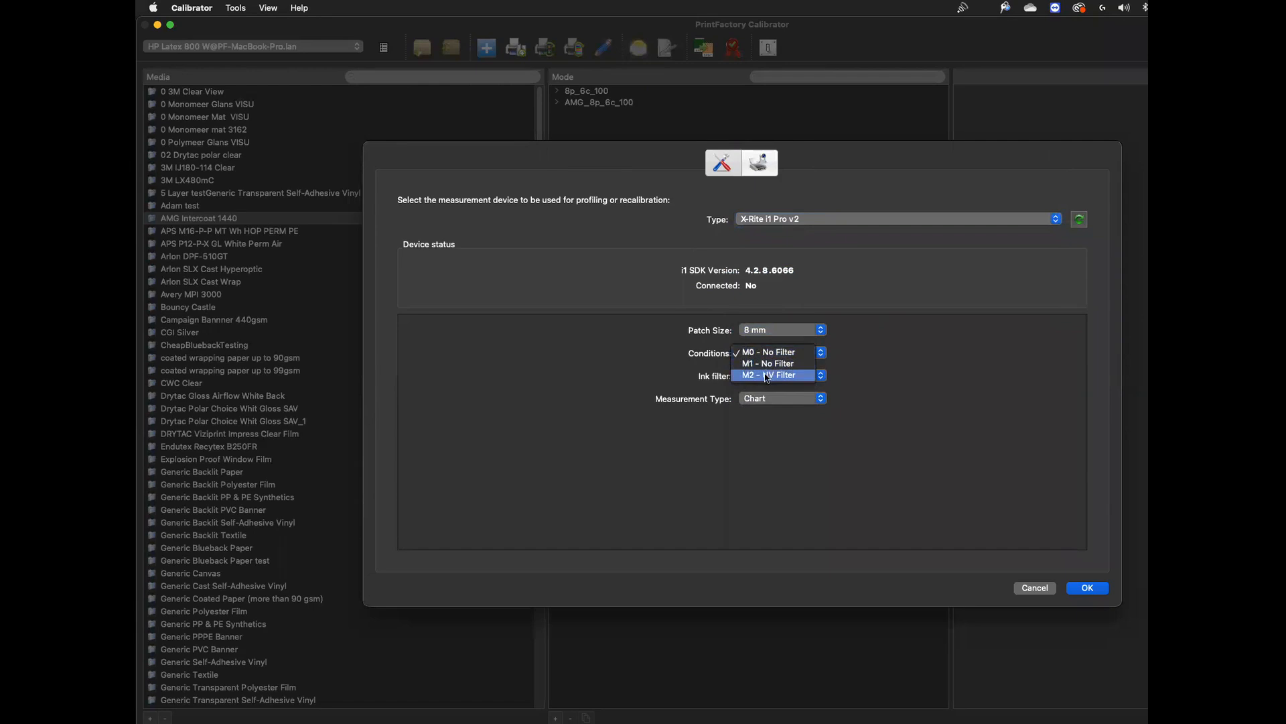
pyautogui.click(767, 377)
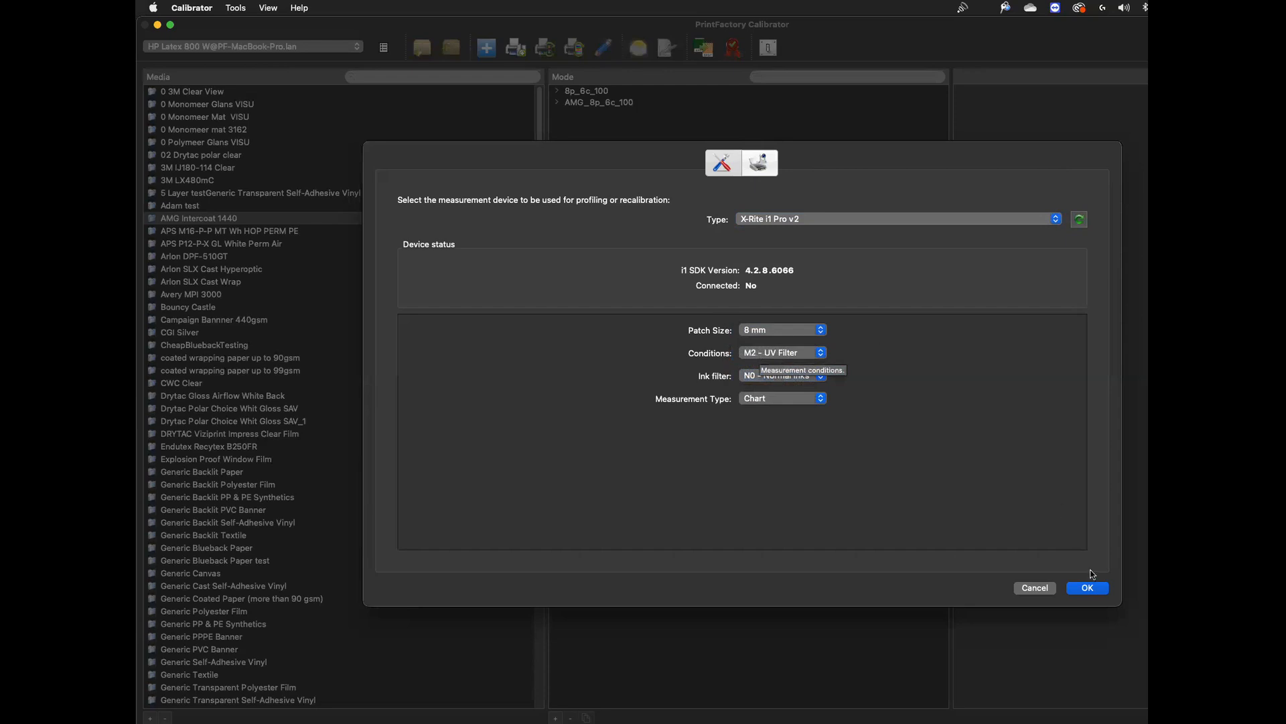
pyautogui.click(1091, 588)
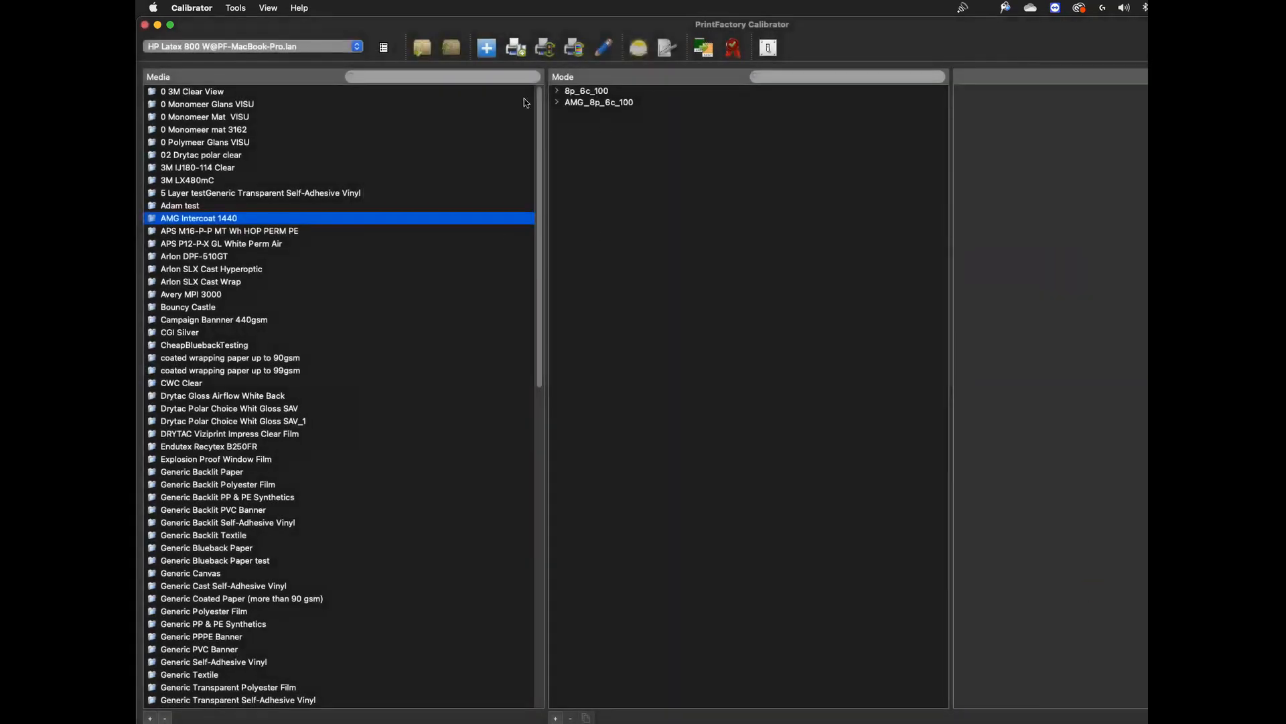
# Step: Start a new printer media model from the Endutex Recytex B250FR media and set its printer to Roland LEC2-640
pyautogui.click(249, 445)
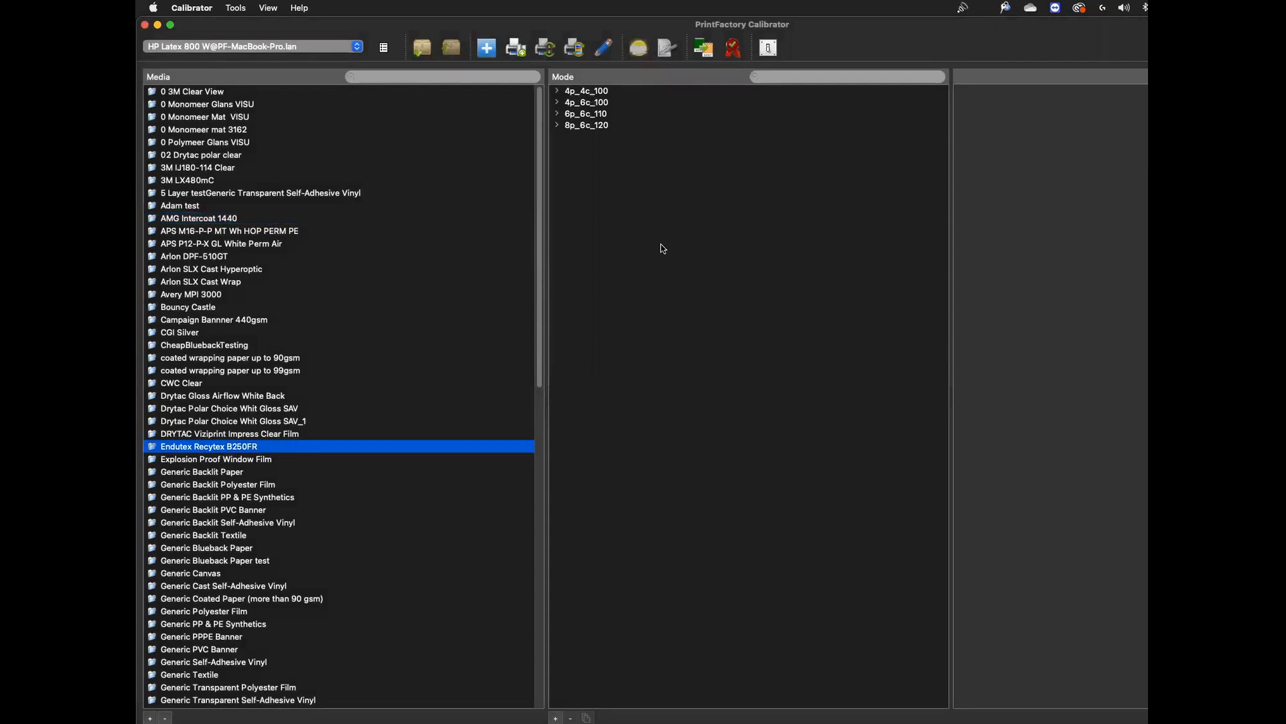
pyautogui.click(520, 54)
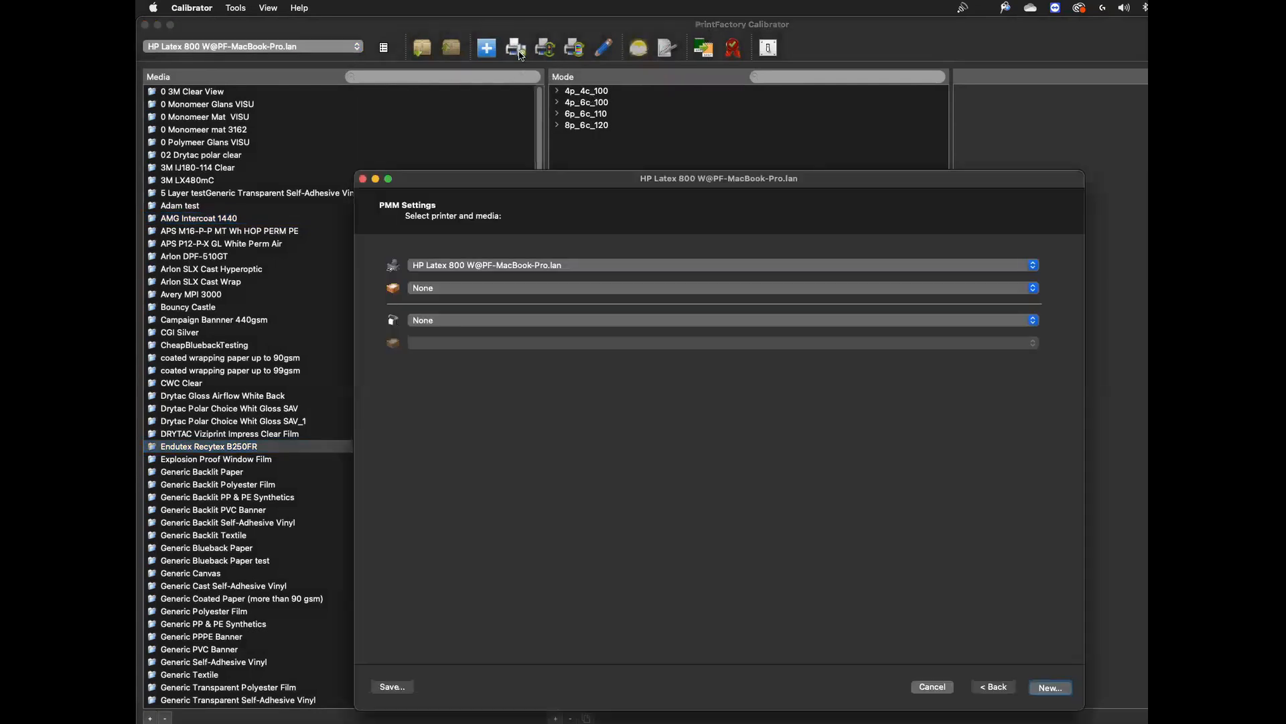
pyautogui.moveTo(569, 178); pyautogui.dragTo(628, 105)
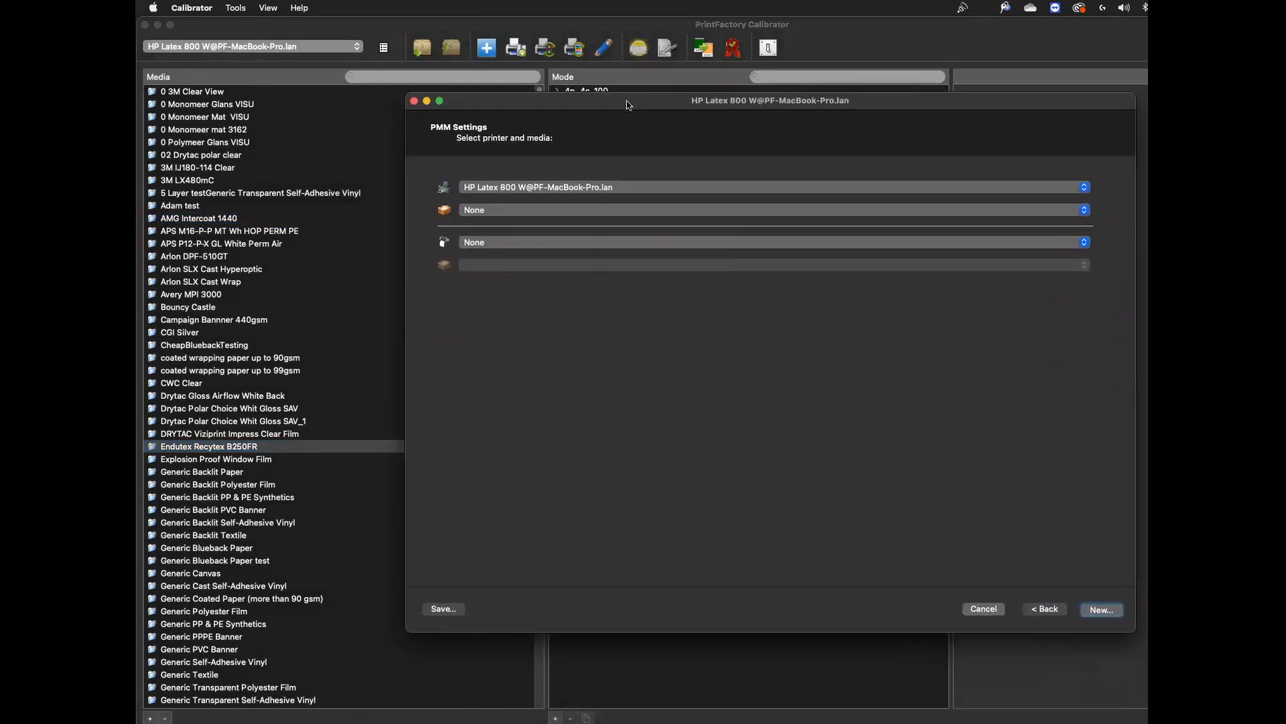
pyautogui.click(499, 187)
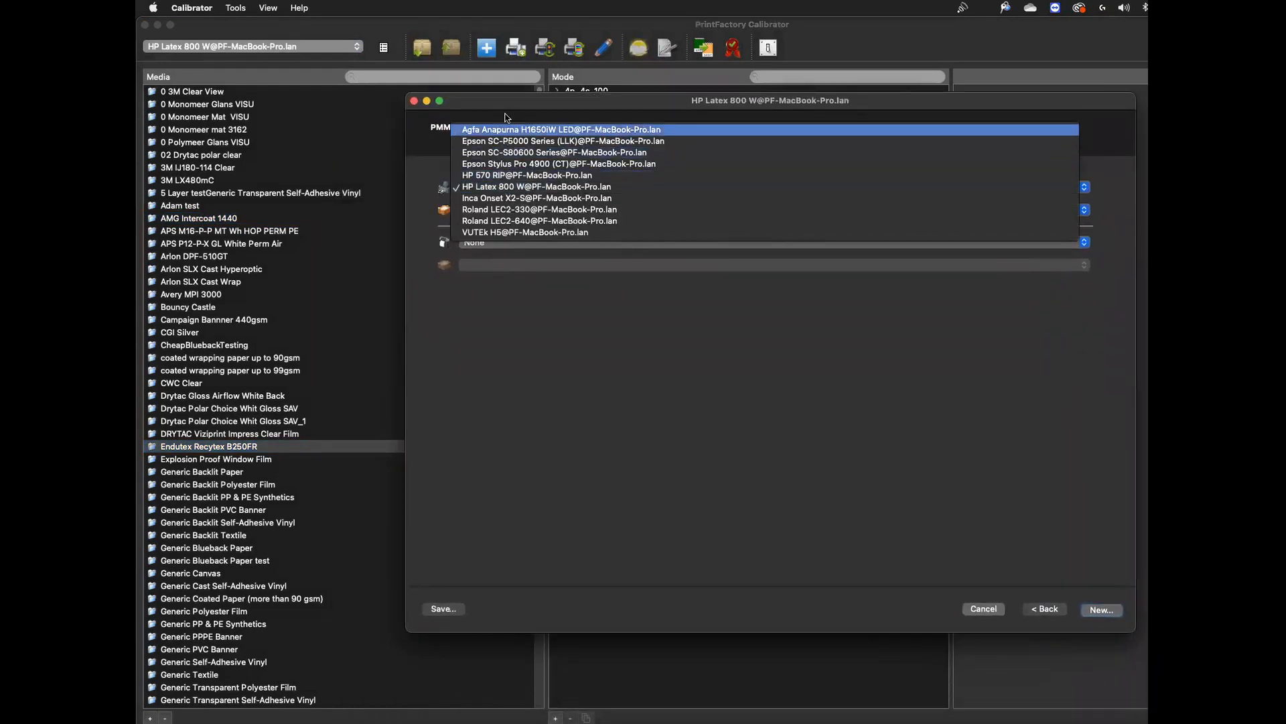
pyautogui.click(498, 221)
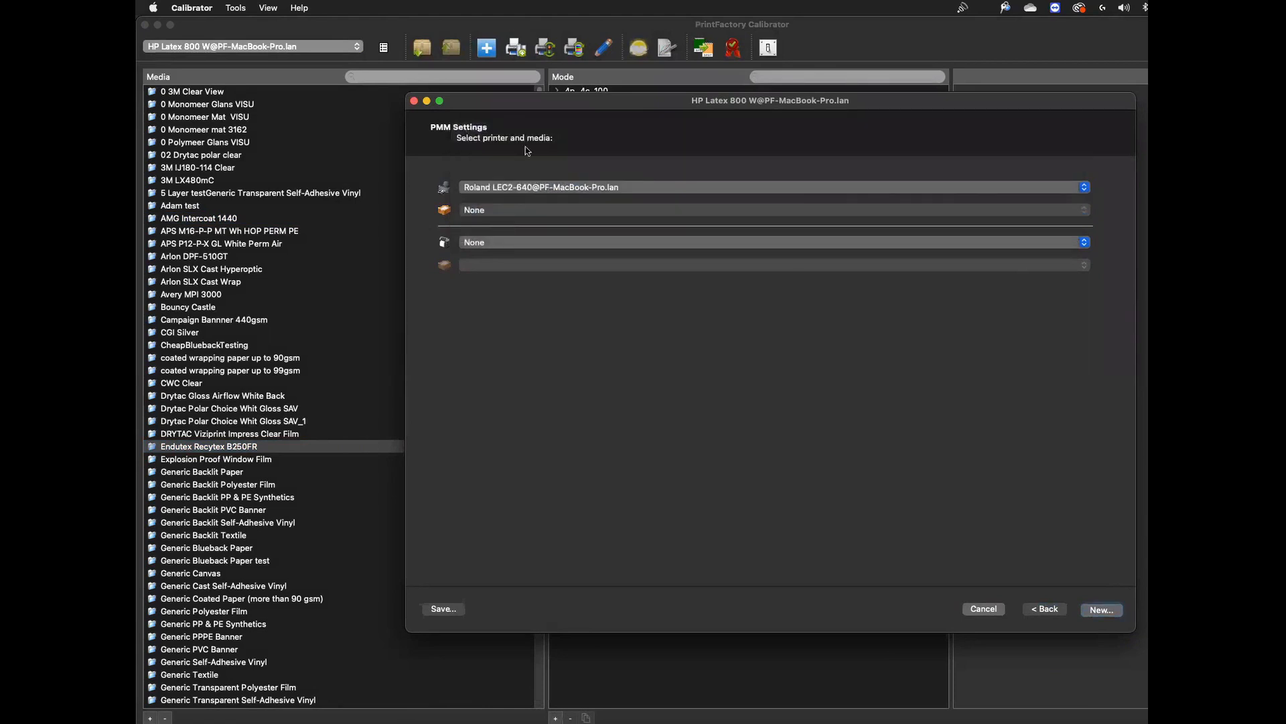
pyautogui.press('Return')
pyautogui.click(1044, 609)
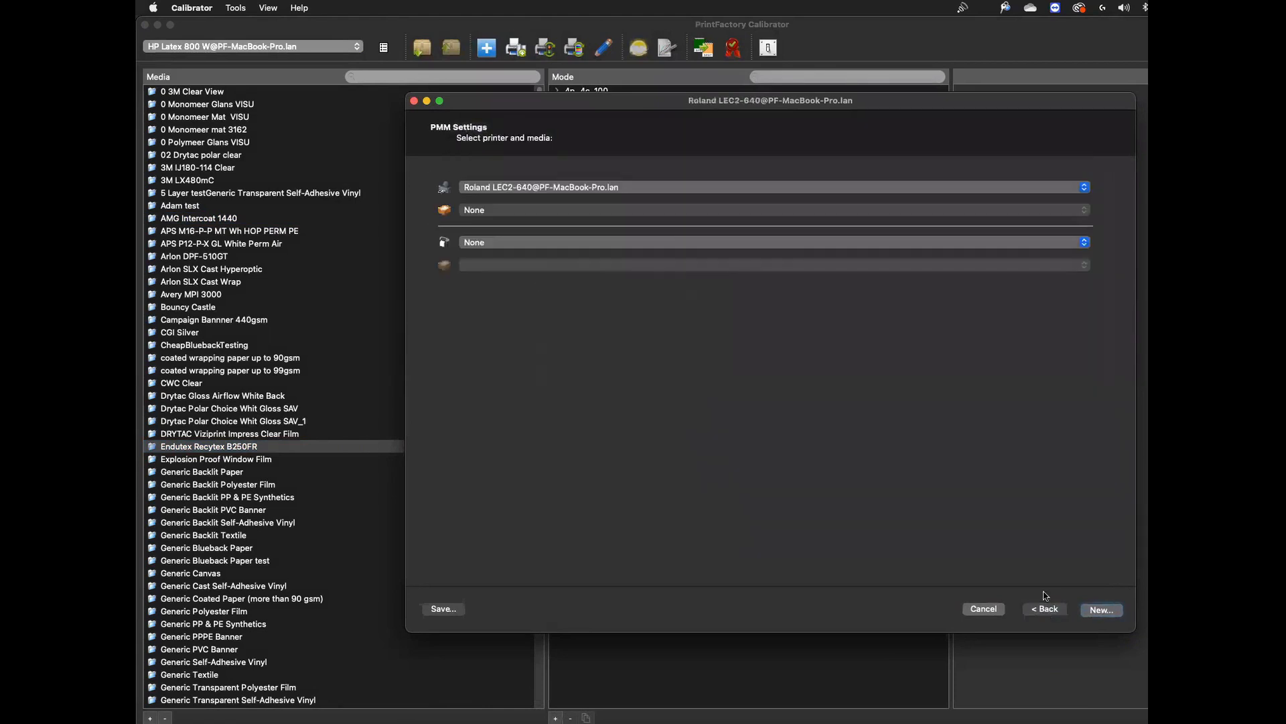
# Step: Keep the cutting device at None and continue to the print settings of a new model
pyautogui.click(507, 246)
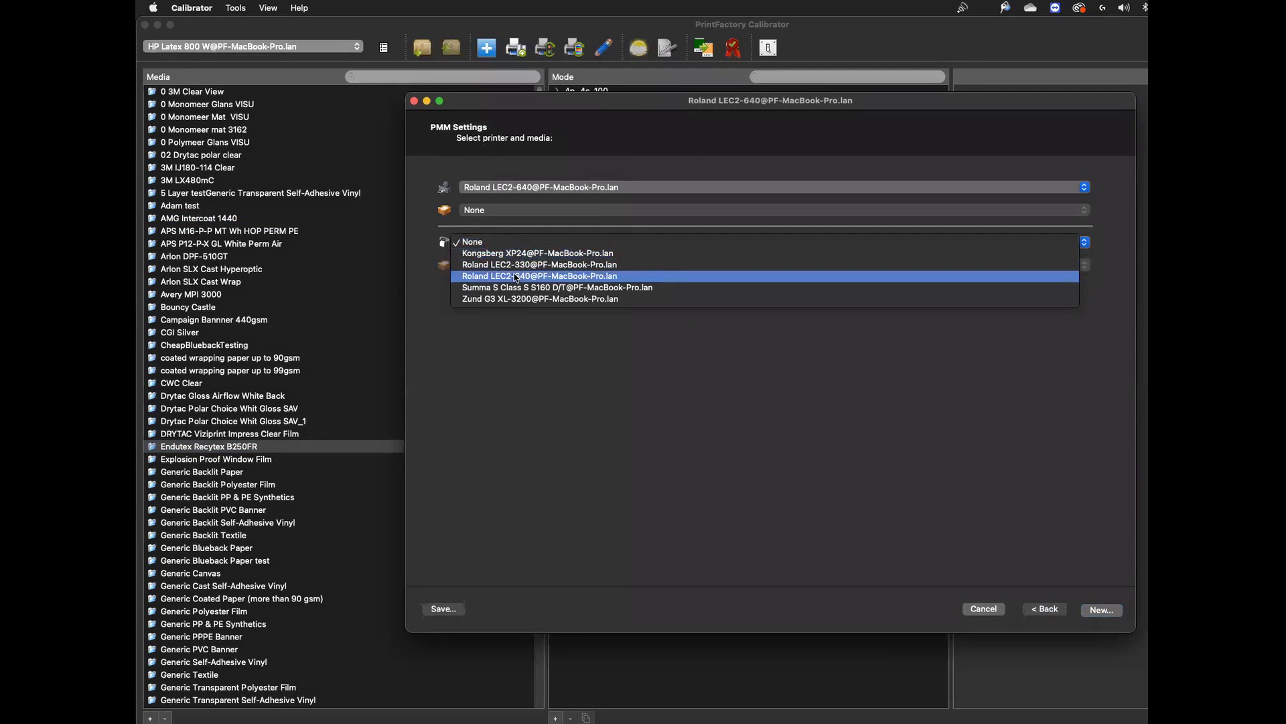
pyautogui.click(482, 242)
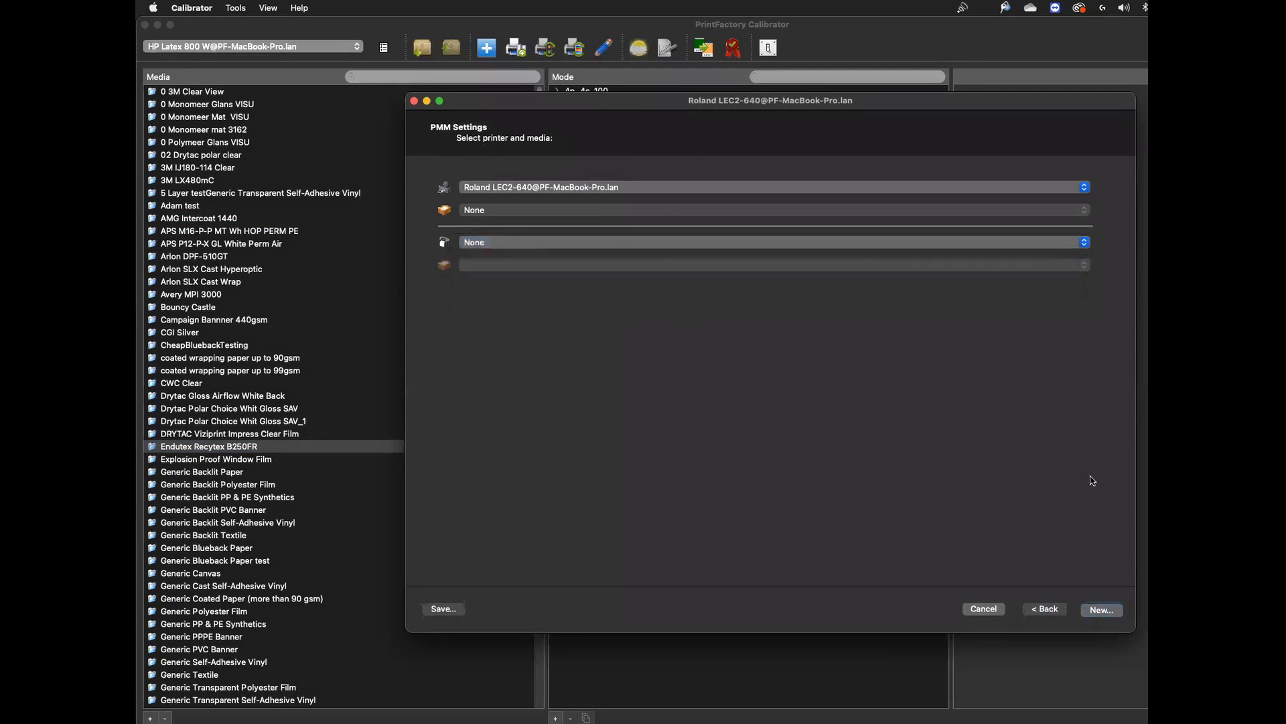
pyautogui.click(1107, 607)
pyautogui.click(1107, 607)
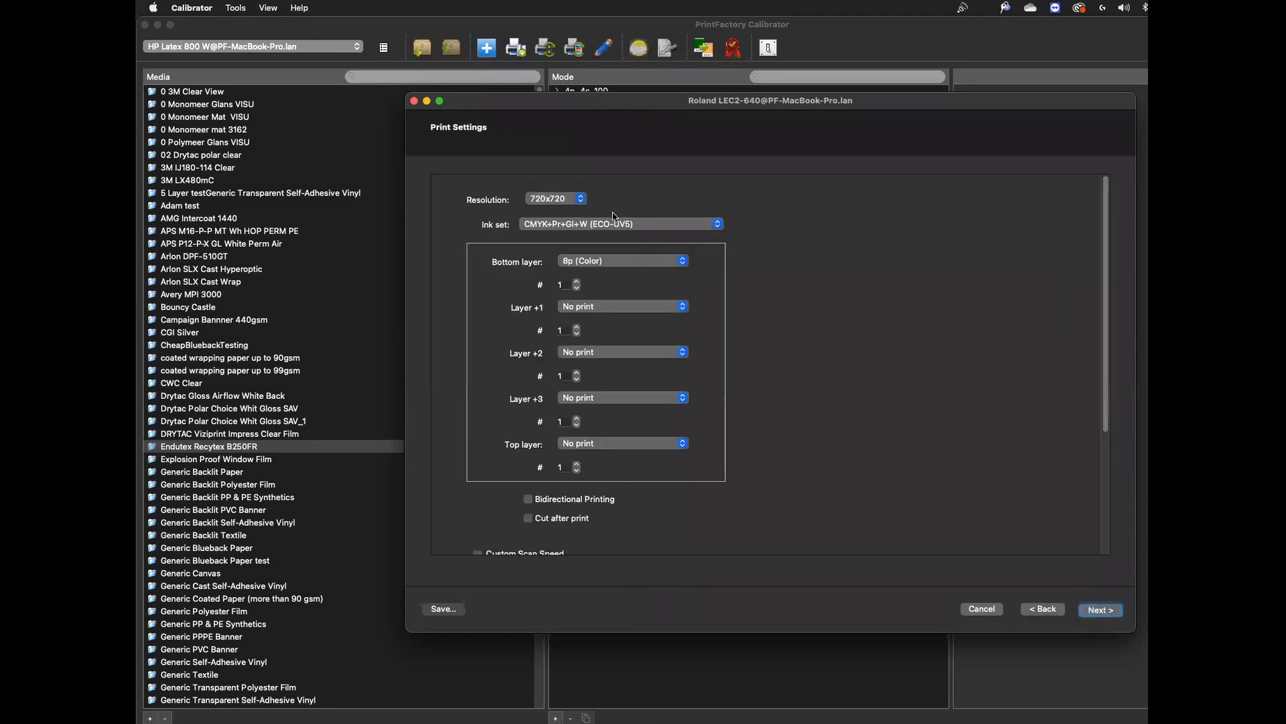
# Step: Set the print resolution to 720x1440 and keep the CMYK+Pr+Gl+W (ECO-UV5) ink set
pyautogui.click(575, 198)
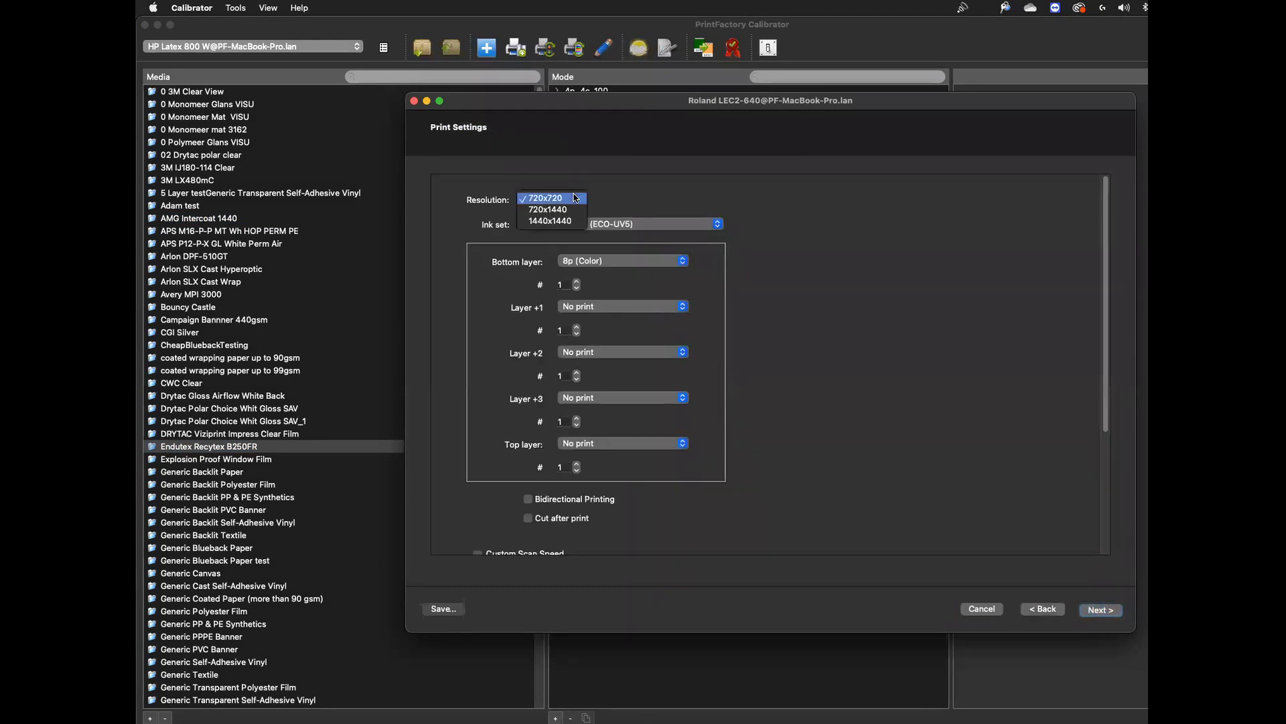
pyautogui.click(538, 211)
pyautogui.click(606, 226)
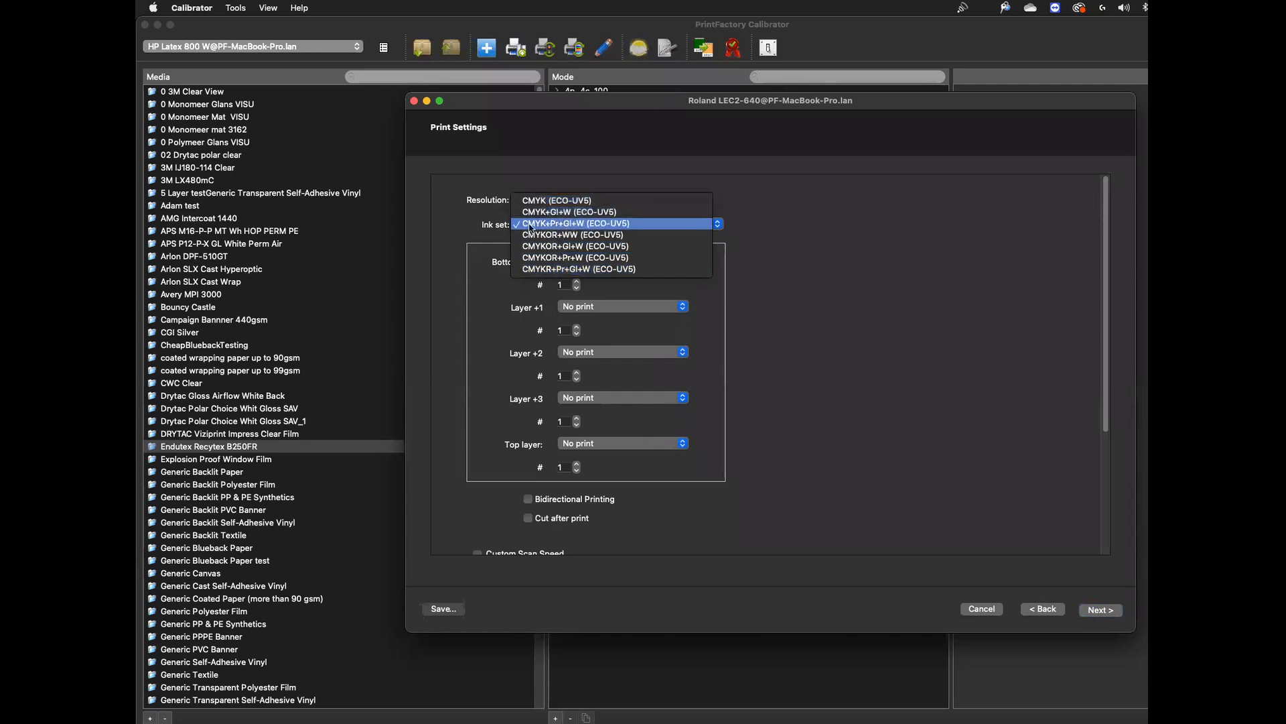
pyautogui.click(590, 229)
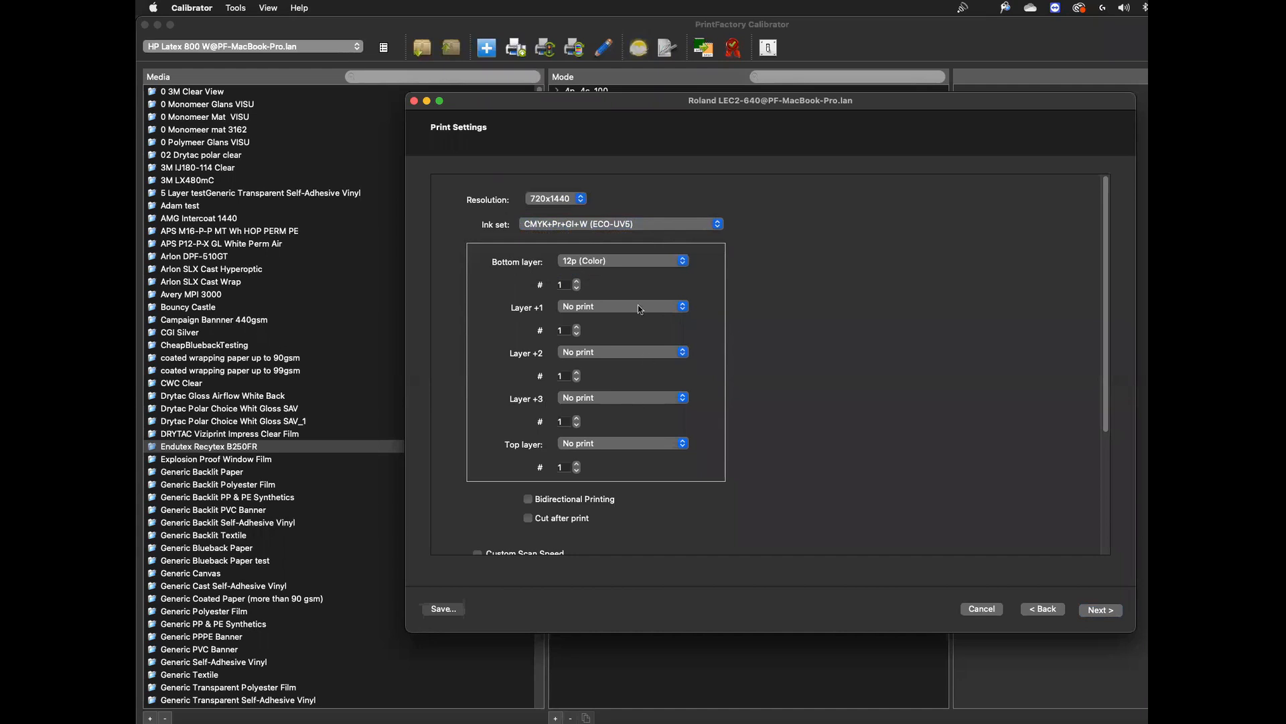
# Step: Set the bottom layer to 16p (White), layer +1 to 16p (Color) and layer +2 to 16p (GlossVarnish)
pyautogui.click(626, 265)
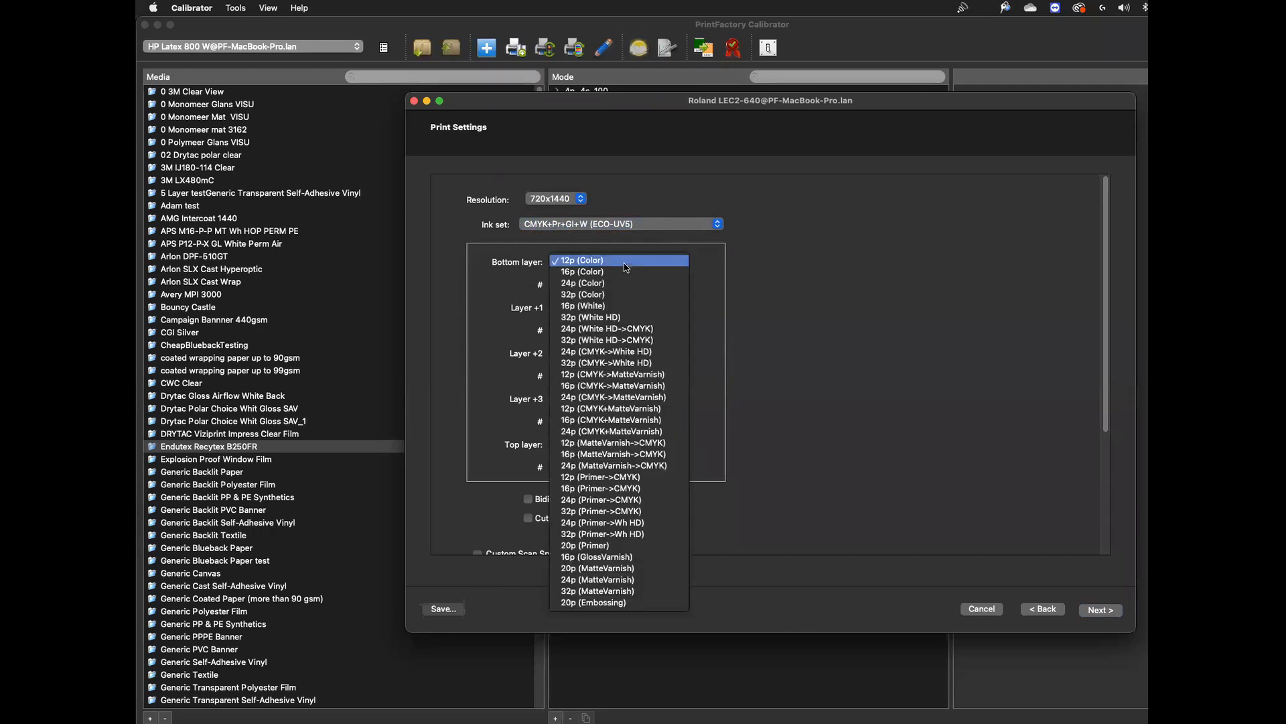
pyautogui.click(583, 306)
pyautogui.click(600, 308)
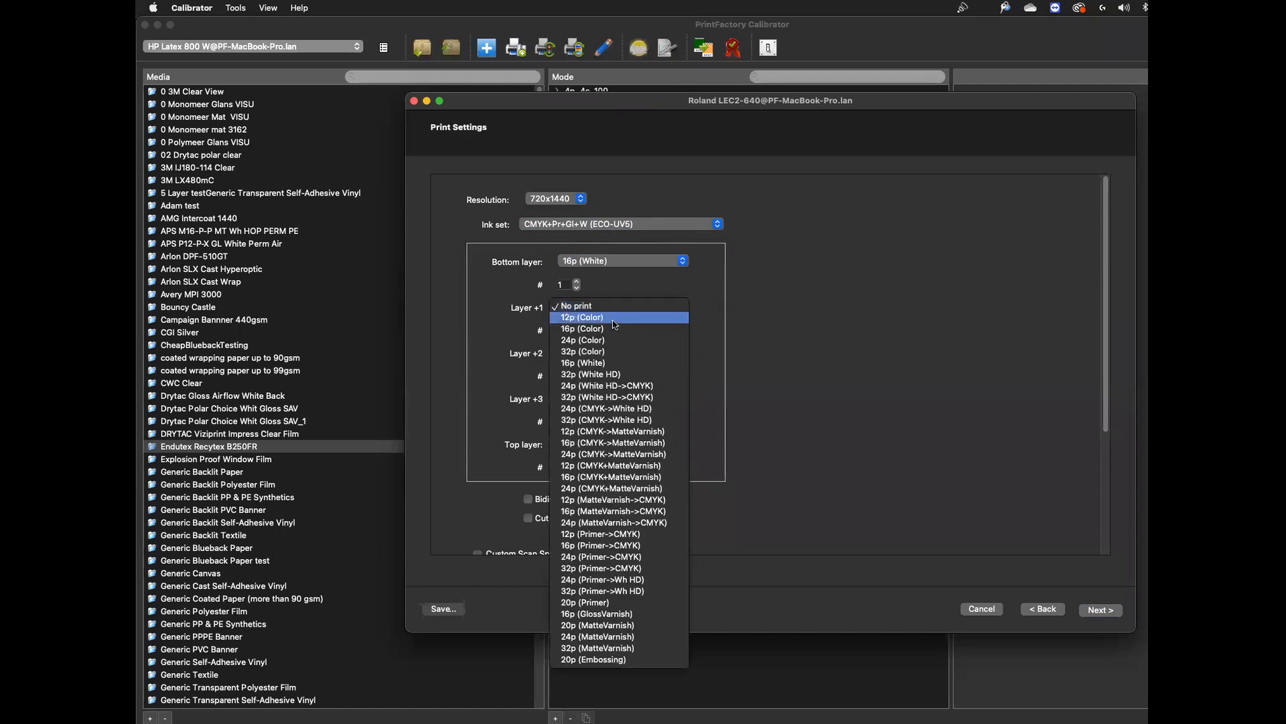
pyautogui.click(609, 329)
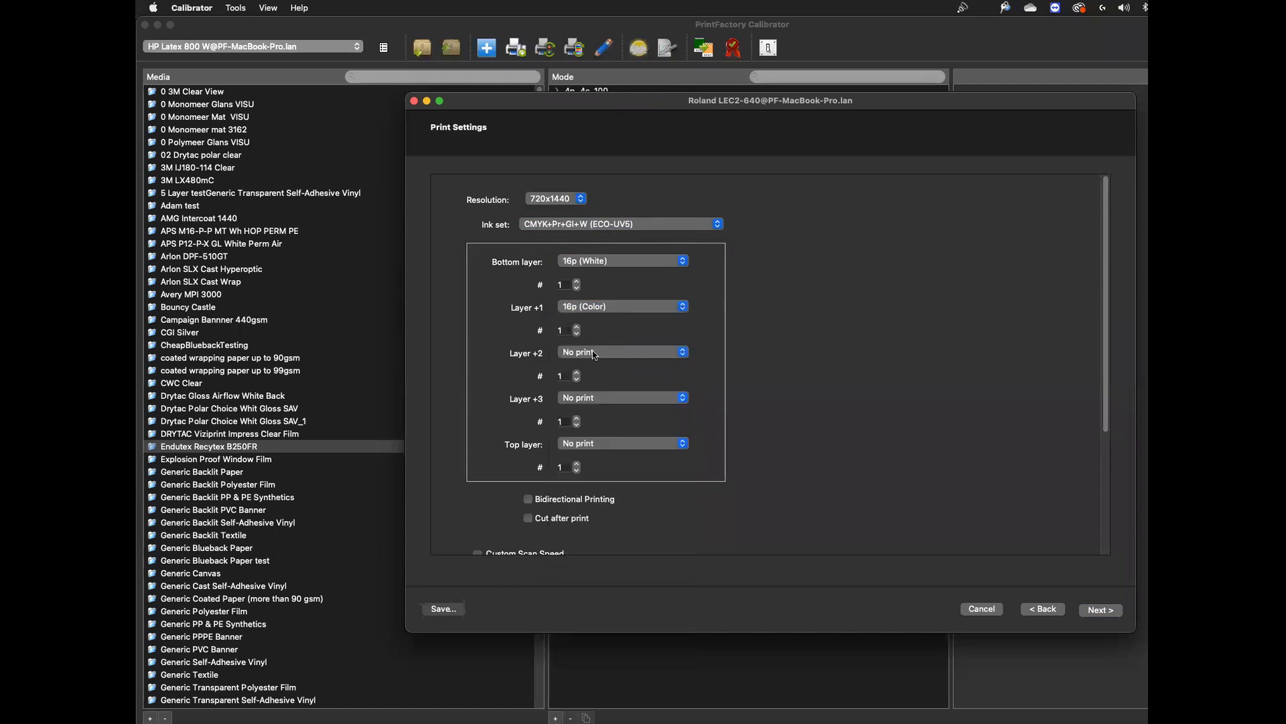
pyautogui.click(592, 351)
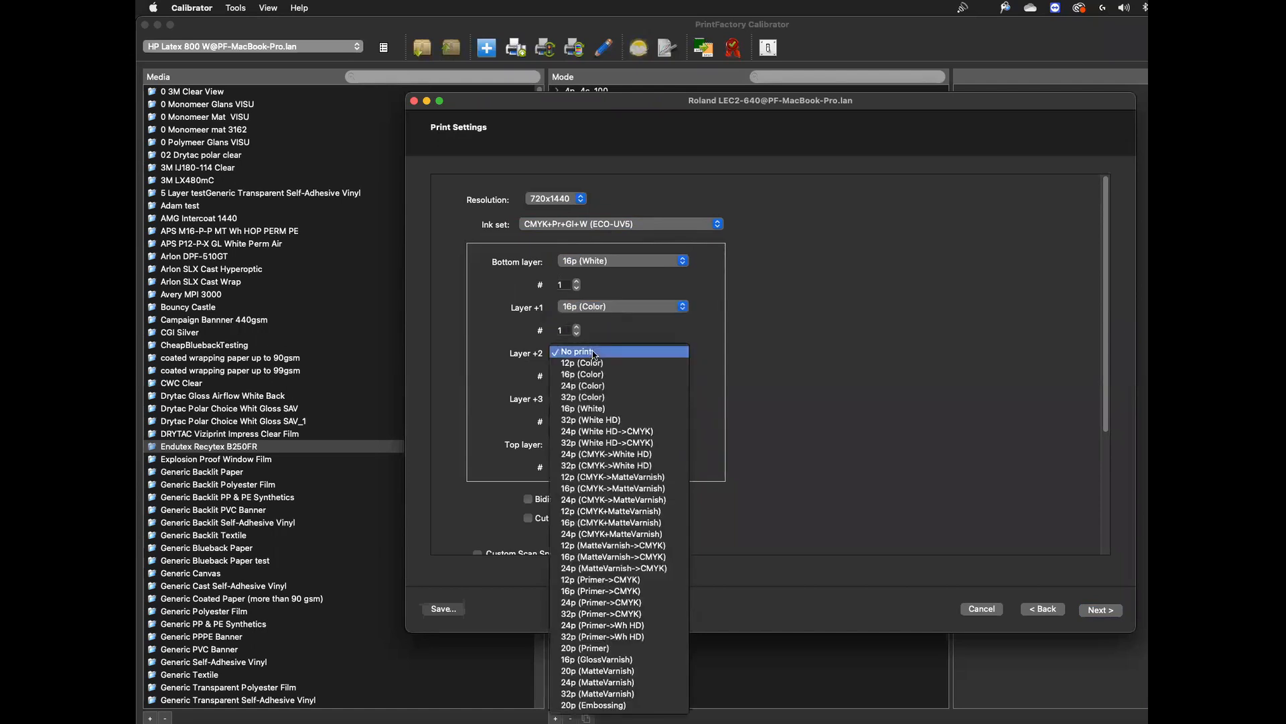
pyautogui.click(606, 661)
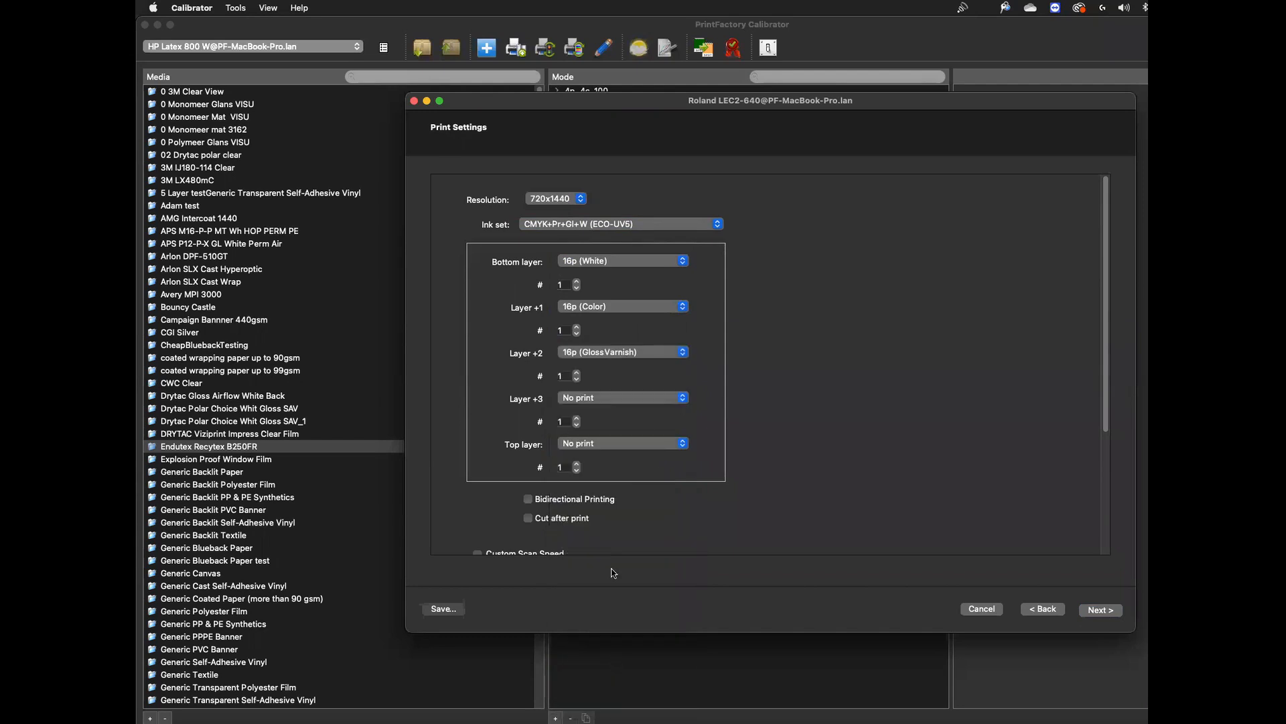
# Step: Open the ink settings of the print mode and keep the White ink's tone at Special
pyautogui.moveTo(1105, 284); pyautogui.dragTo(1107, 423)
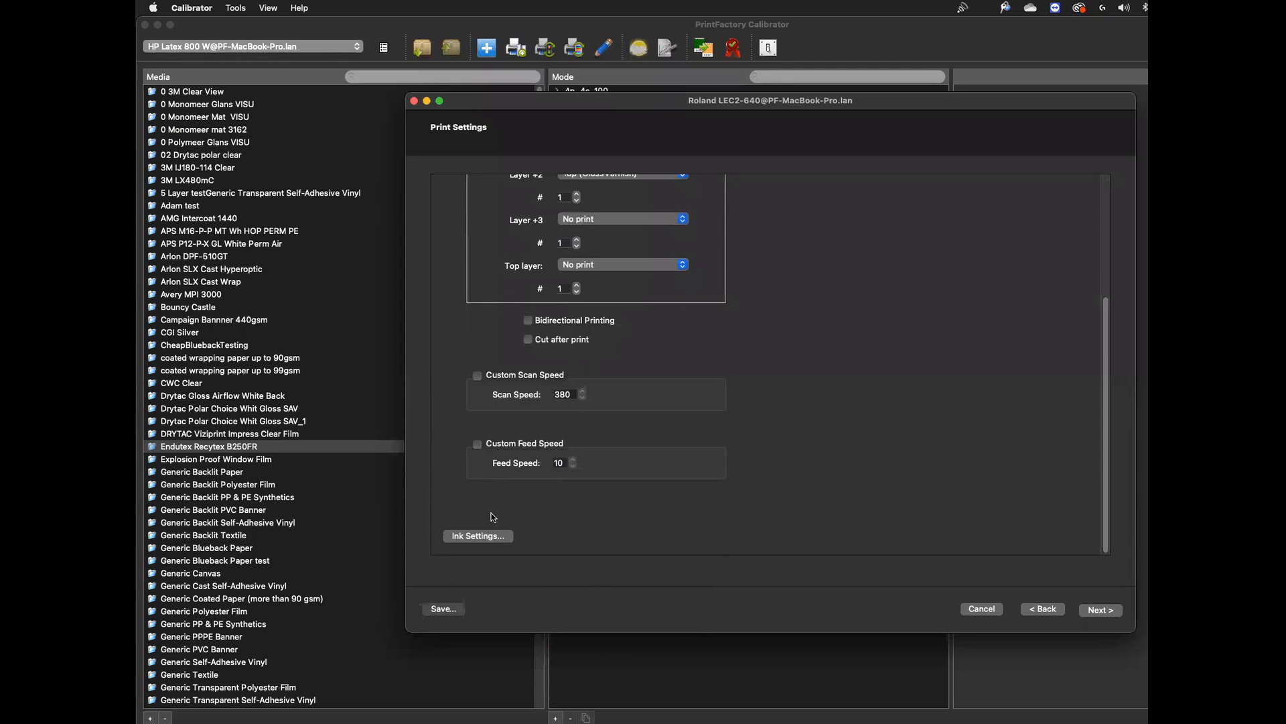
pyautogui.click(492, 536)
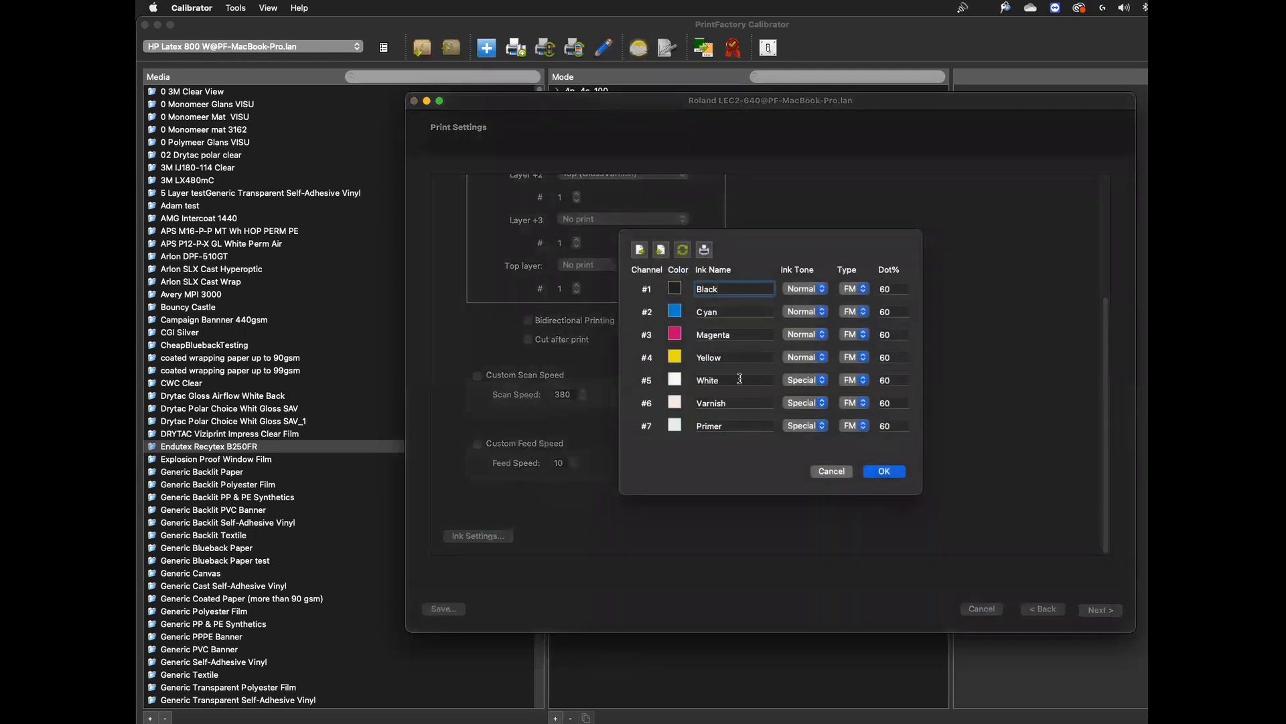
pyautogui.click(737, 379)
pyautogui.click(807, 380)
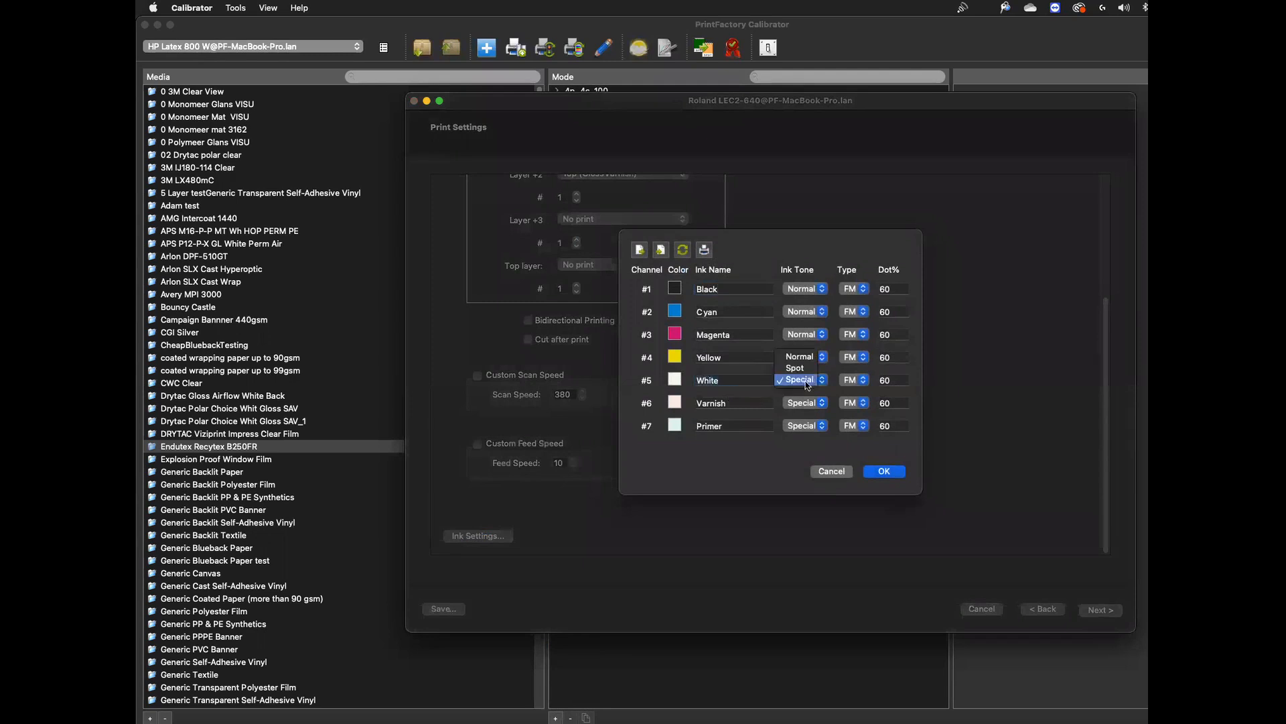
pyautogui.click(801, 380)
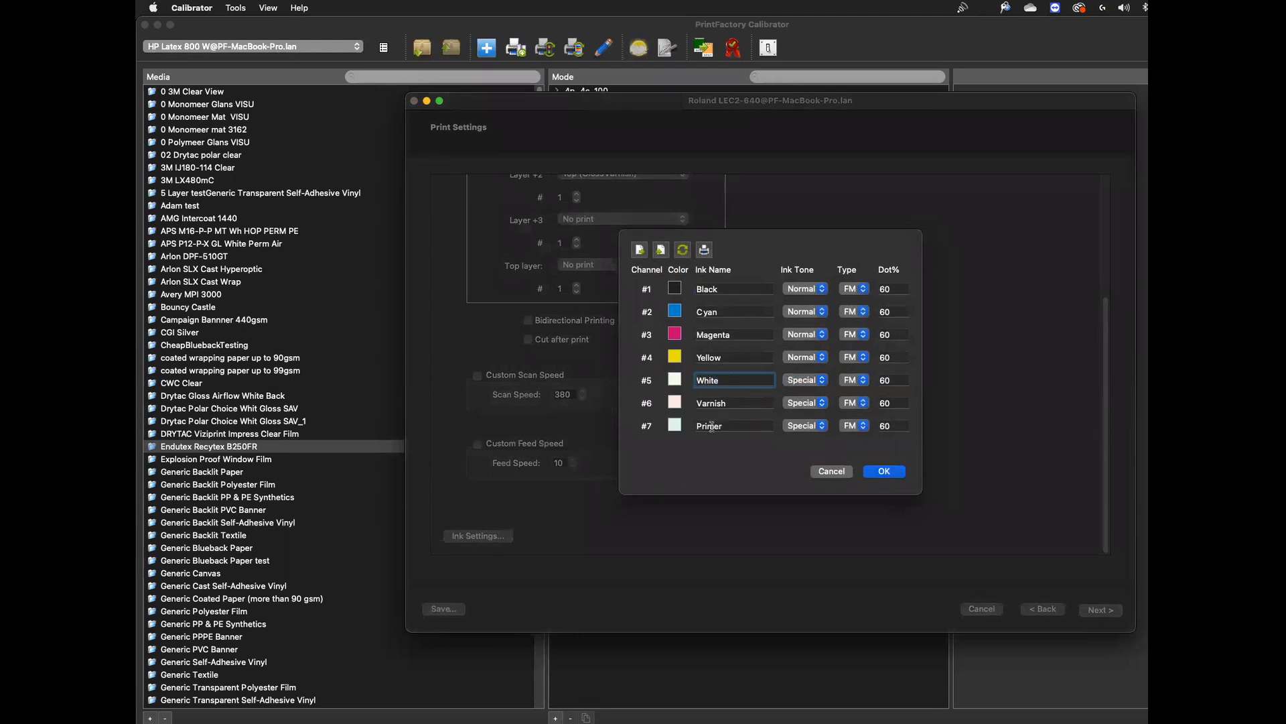
# Step: Redefine the channel 7 ink as Red with a red swatch and the Normal ink tone
pyautogui.moveTo(735, 427); pyautogui.dragTo(681, 425)
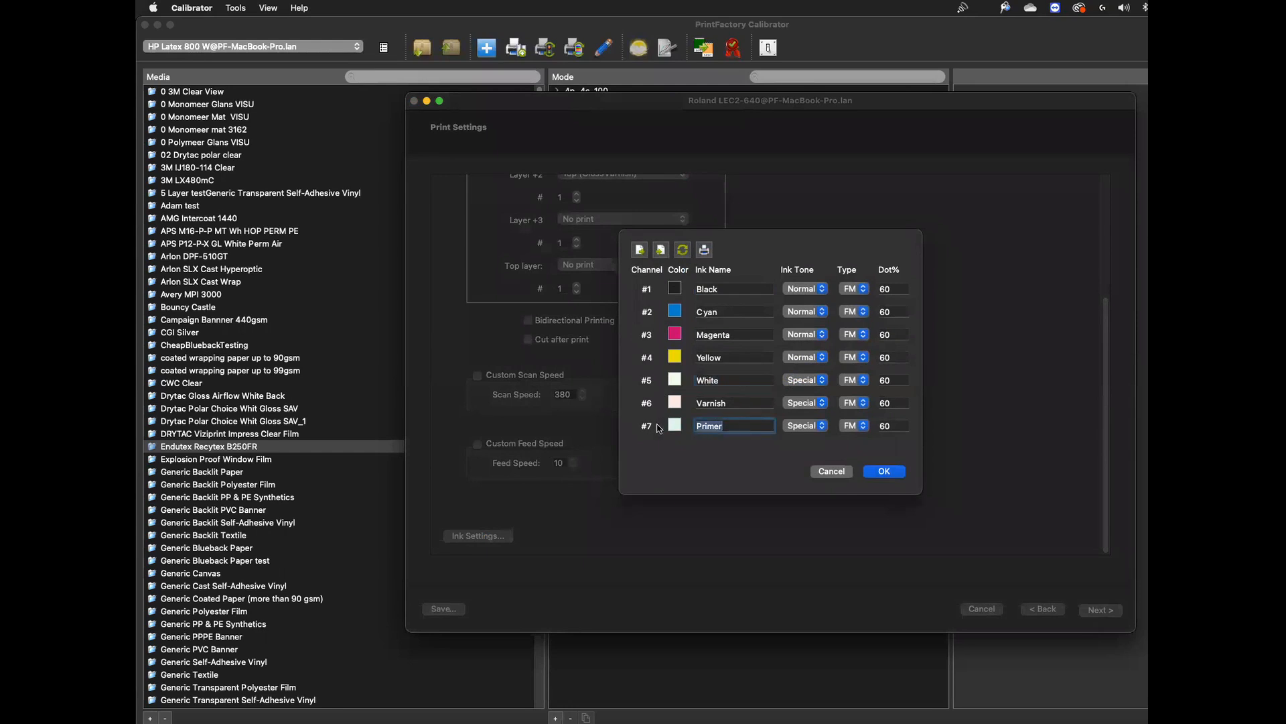
pyautogui.write('Red')
pyautogui.moveTo(729, 429); pyautogui.dragTo(697, 428)
pyautogui.click(674, 425)
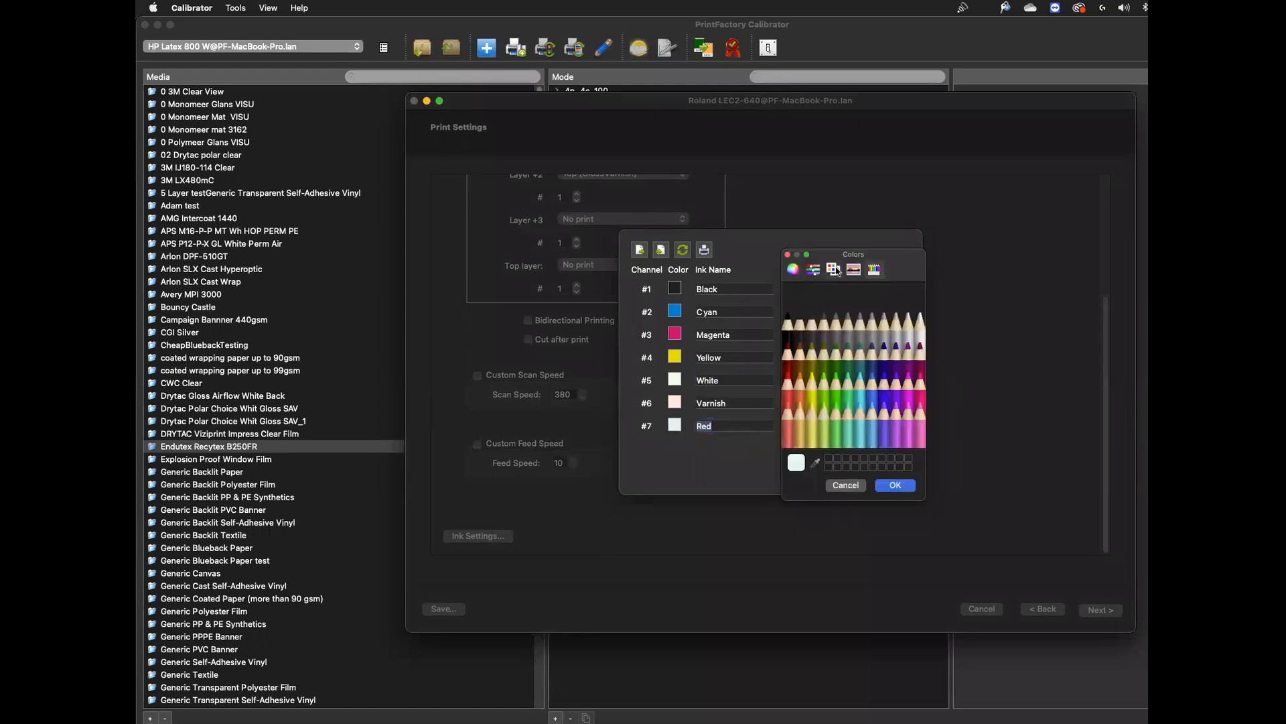
pyautogui.click(815, 274)
pyautogui.click(792, 268)
pyautogui.click(906, 355)
pyautogui.click(895, 485)
pyautogui.click(804, 426)
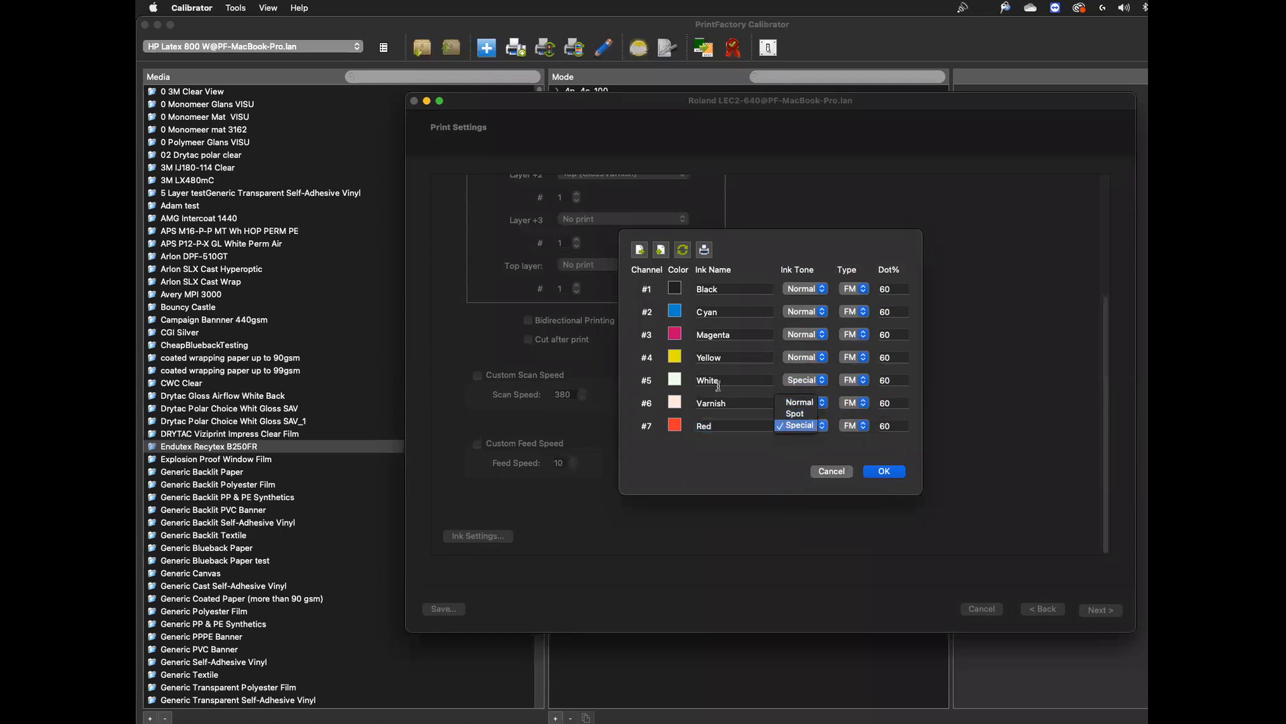
pyautogui.click(796, 404)
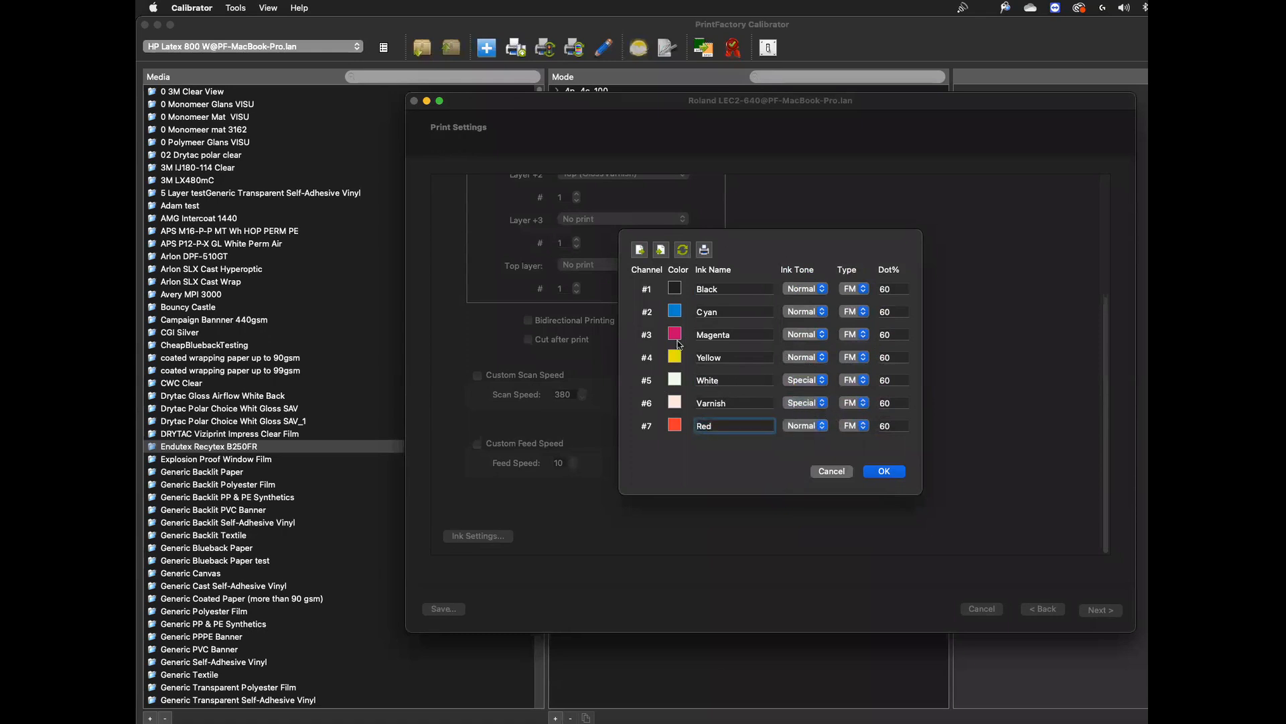
# Step: Rename the channel 7 ink as Primer, give it a pale yellow swatch and accept the ink settings
pyautogui.moveTo(740, 427); pyautogui.dragTo(648, 430)
pyautogui.write('Primer')
pyautogui.click(675, 425)
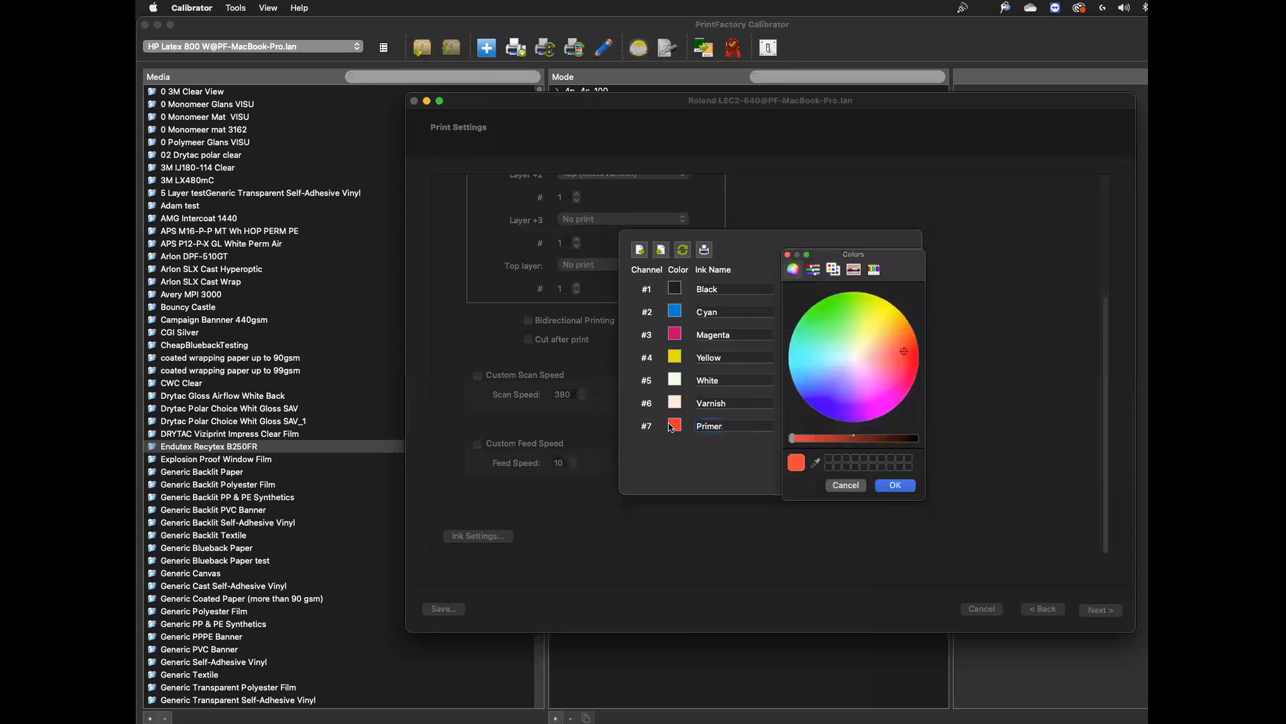
pyautogui.click(864, 342)
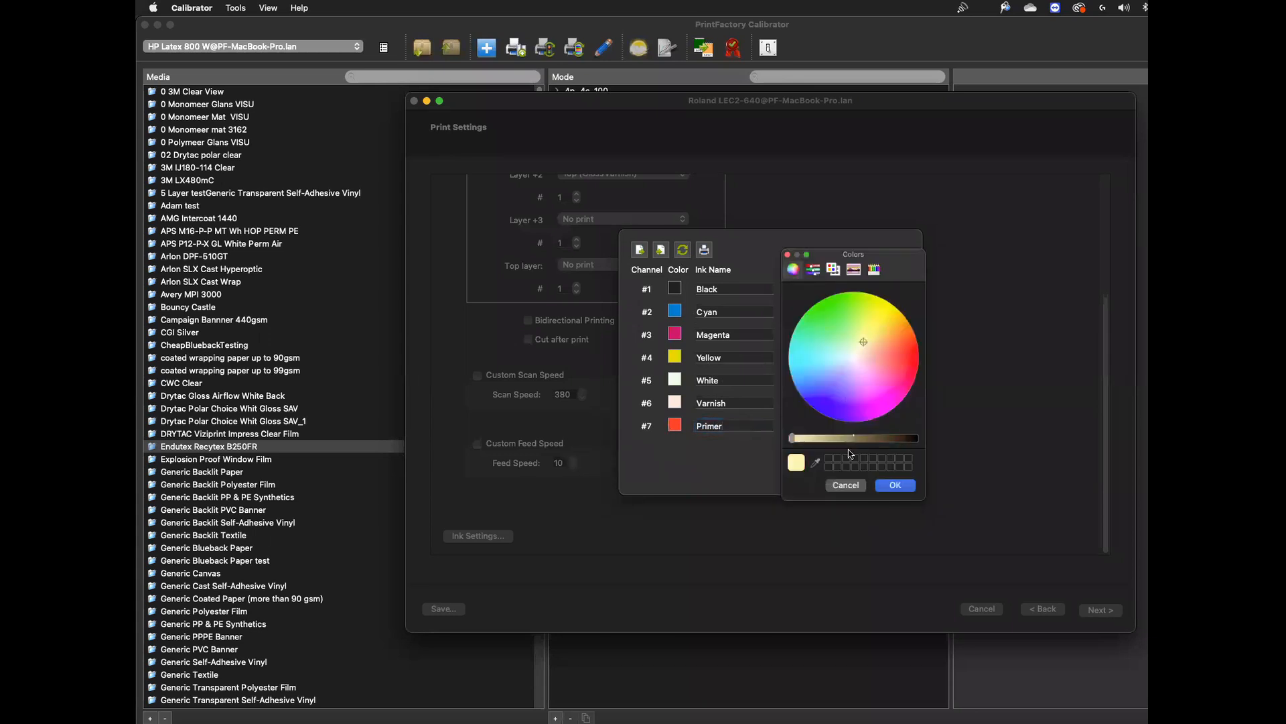
pyautogui.click(895, 486)
pyautogui.click(886, 471)
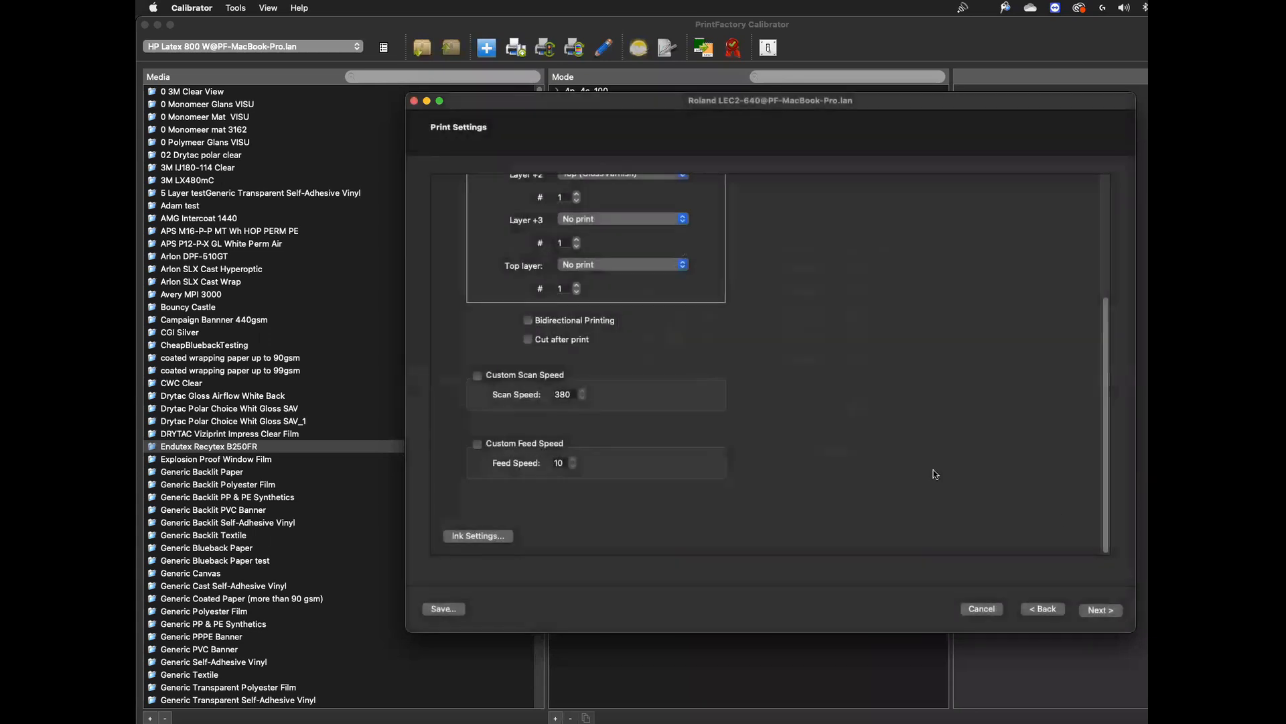
# Step: Enter the media name Fomex Board, name the PMM 720x720 CMYK+W+V+P and continue to white linearization
pyautogui.click(1104, 610)
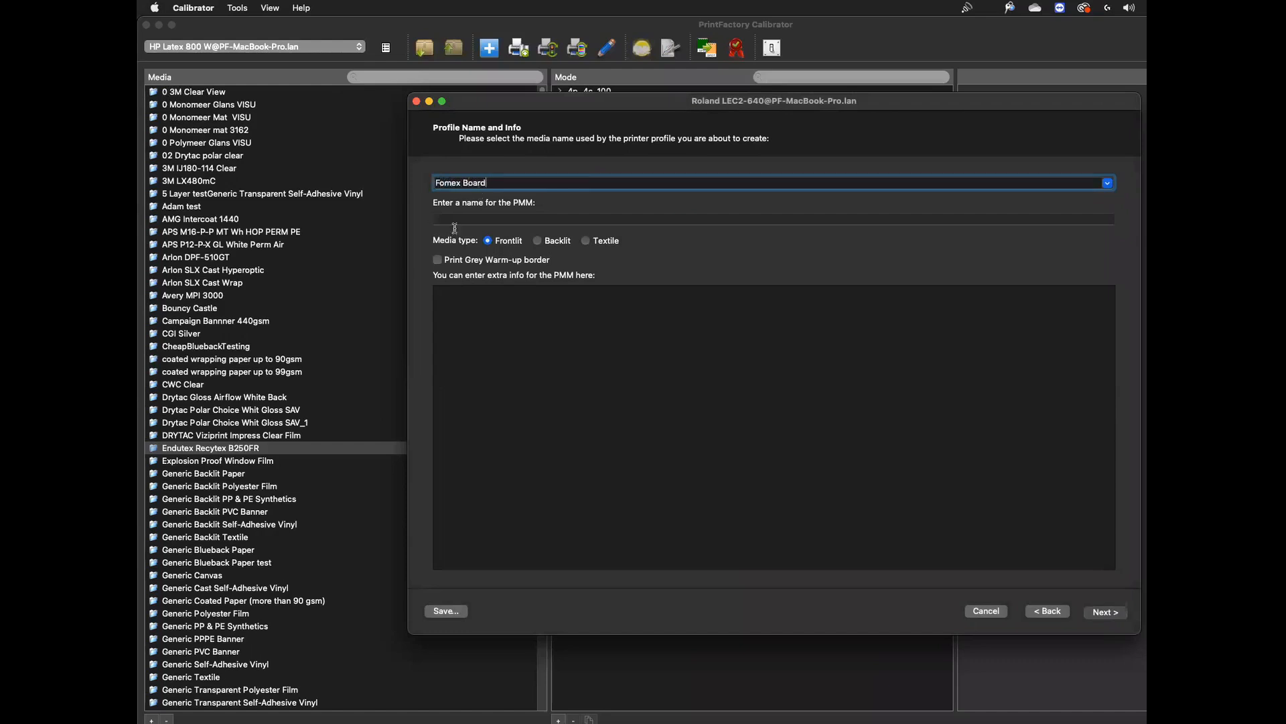
pyautogui.moveTo(598, 102); pyautogui.dragTo(644, 220)
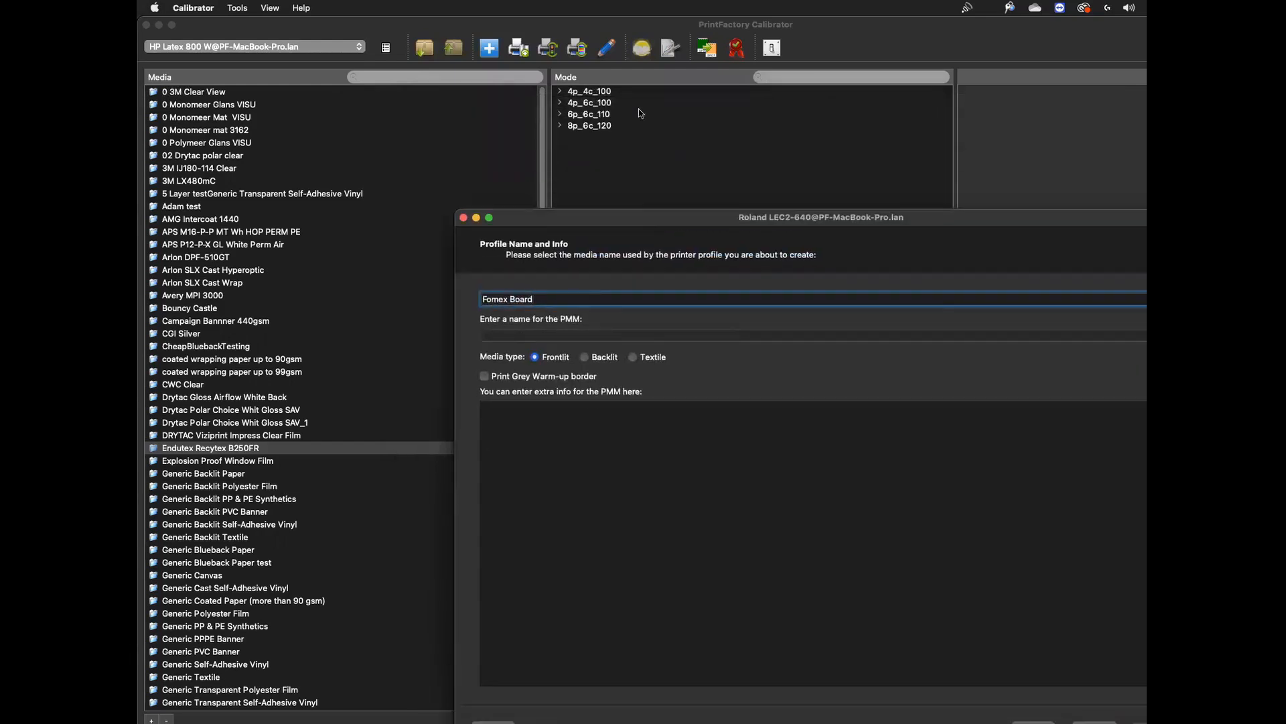
pyautogui.click(512, 335)
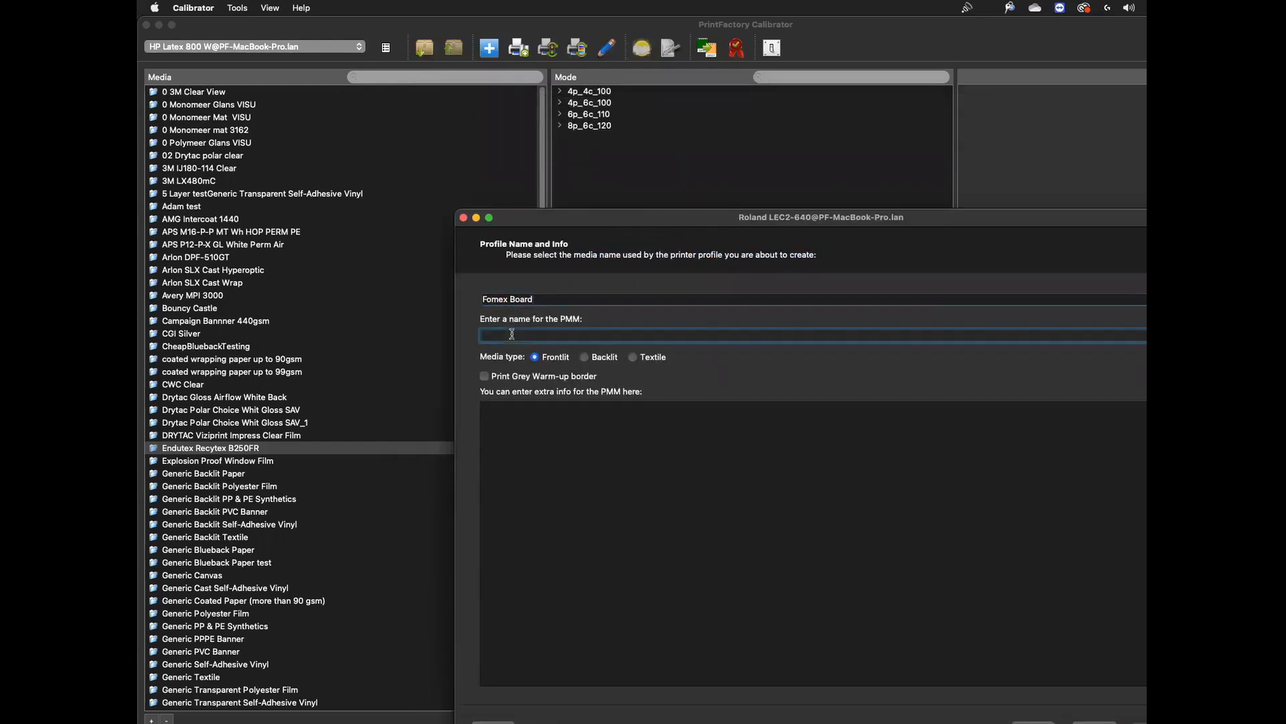
pyautogui.write('720x82')
pyautogui.press('BackSpace')
pyautogui.press('BackSpace')
pyautogui.write('720 CMYK+W+V')
pyautogui.write('+P')
pyautogui.moveTo(933, 216); pyautogui.dragTo(834, 146)
pyautogui.click(1046, 656)
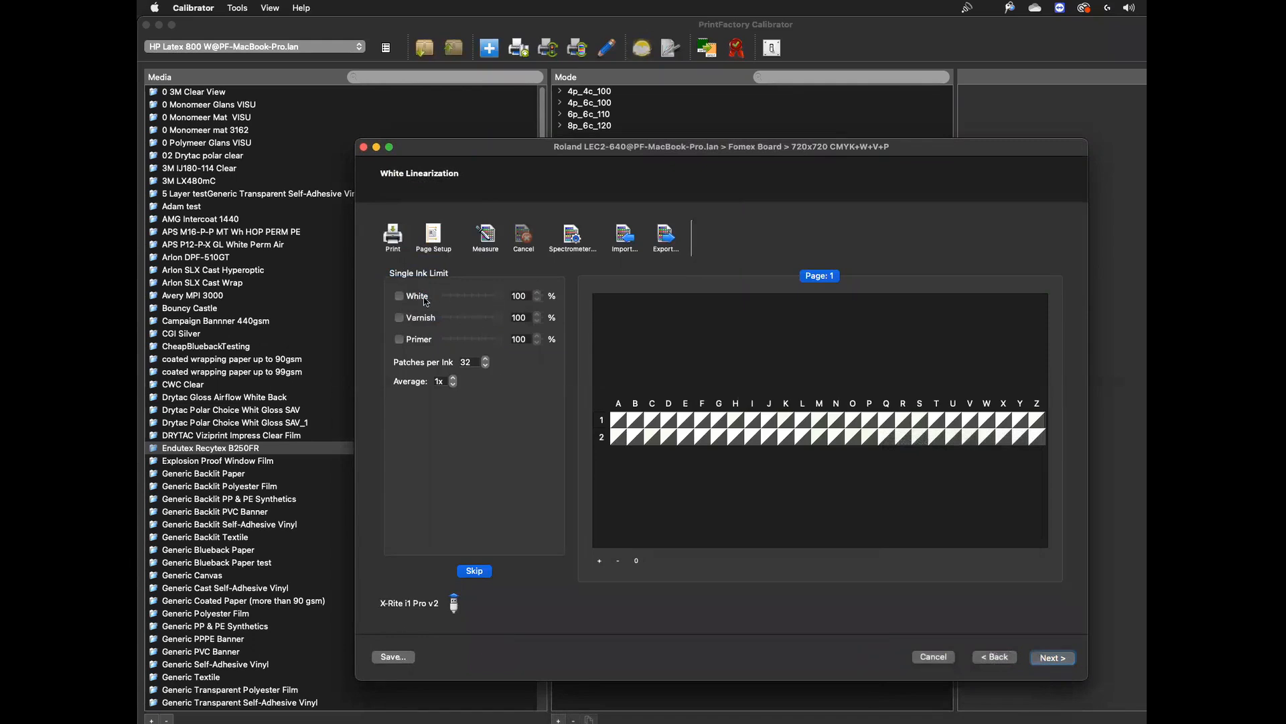
# Step: Enable the single ink limits for White, Varnish and Primer at 100%
pyautogui.click(399, 296)
pyautogui.click(399, 317)
pyautogui.click(400, 340)
pyautogui.moveTo(501, 296)
pyautogui.mouseDown()
pyautogui.moveTo(488, 296)
pyautogui.moveTo(501, 295)
pyautogui.mouseUp()
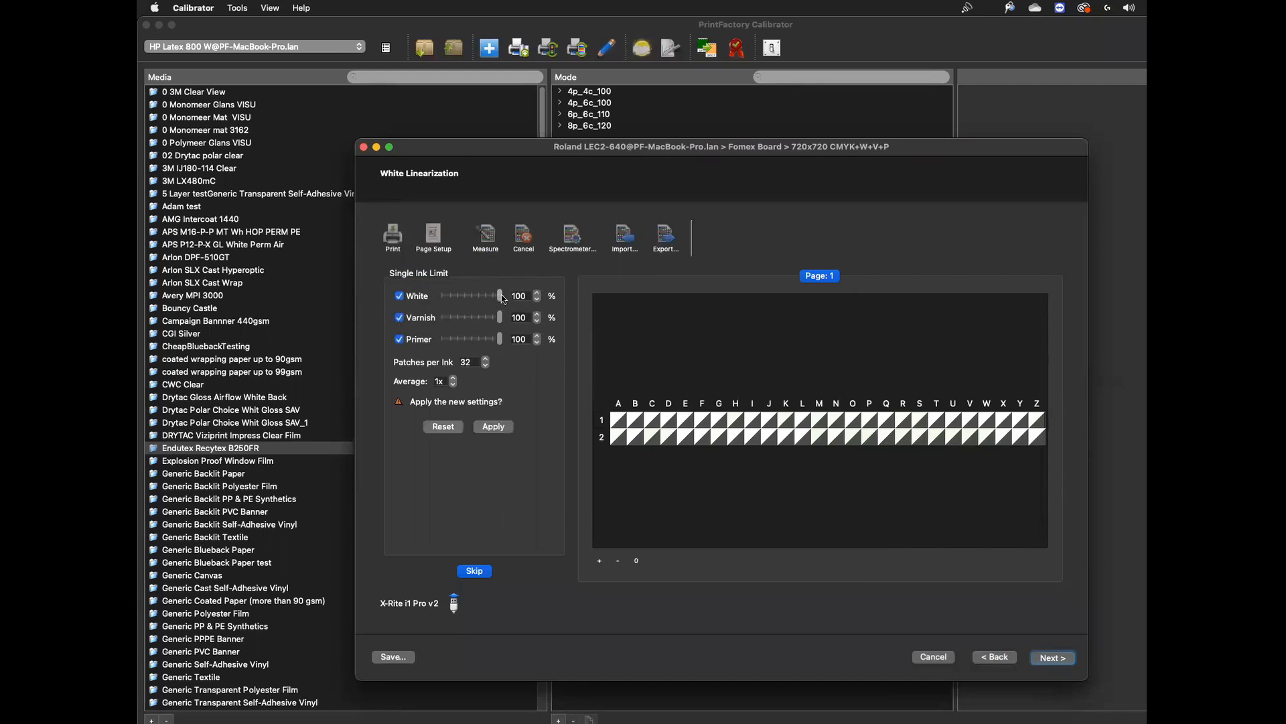
# Step: Disable the White, Varnish and Primer ink limits, apply the settings and skip the white linearization
pyautogui.click(399, 296)
pyautogui.click(399, 317)
pyautogui.click(399, 339)
pyautogui.click(494, 427)
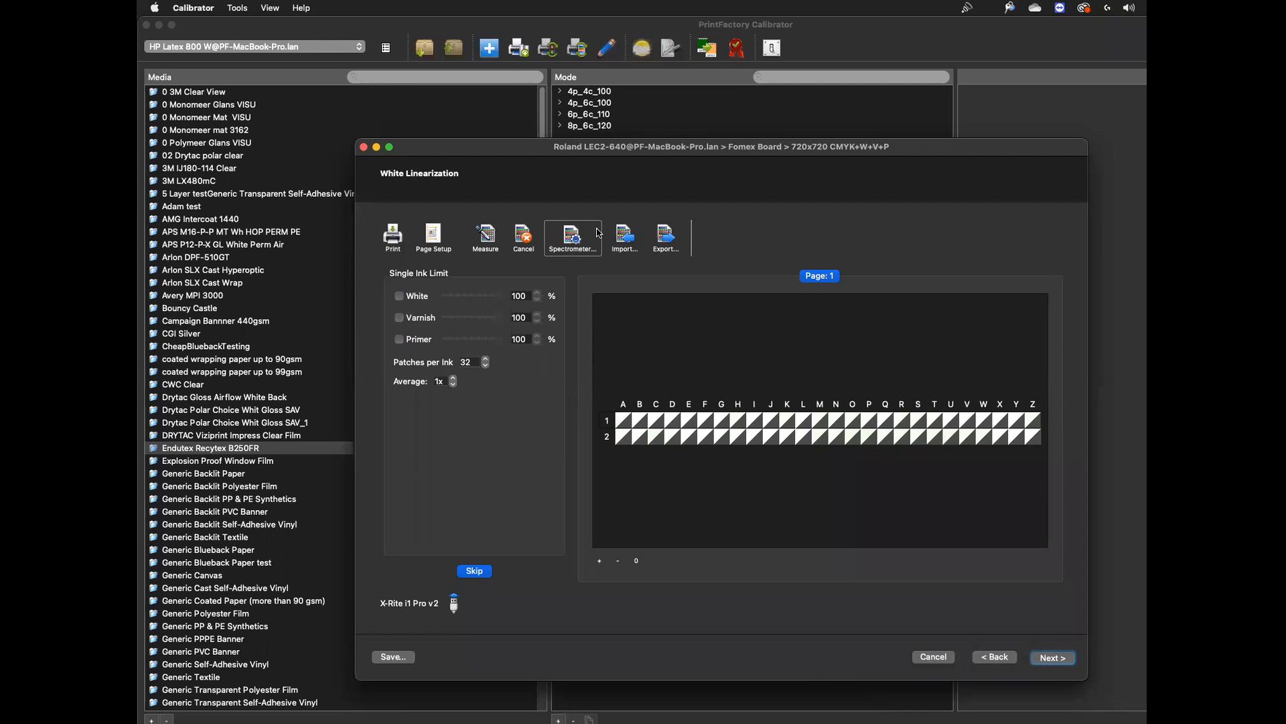
pyautogui.click(477, 572)
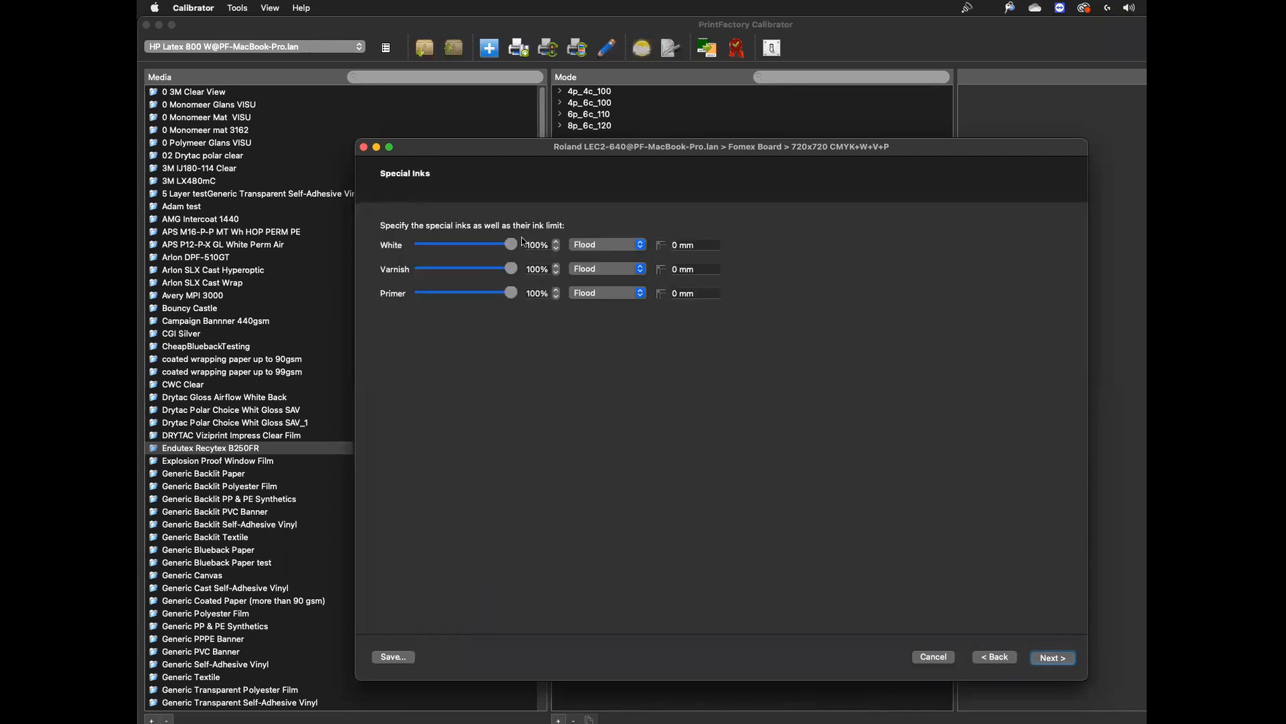
# Step: Set the Varnish and Primer special inks to Off, keeping White at 100% with Flood
pyautogui.moveTo(511, 244)
pyautogui.mouseDown()
pyautogui.moveTo(487, 245)
pyautogui.moveTo(523, 246)
pyautogui.mouseUp()
pyautogui.click(604, 270)
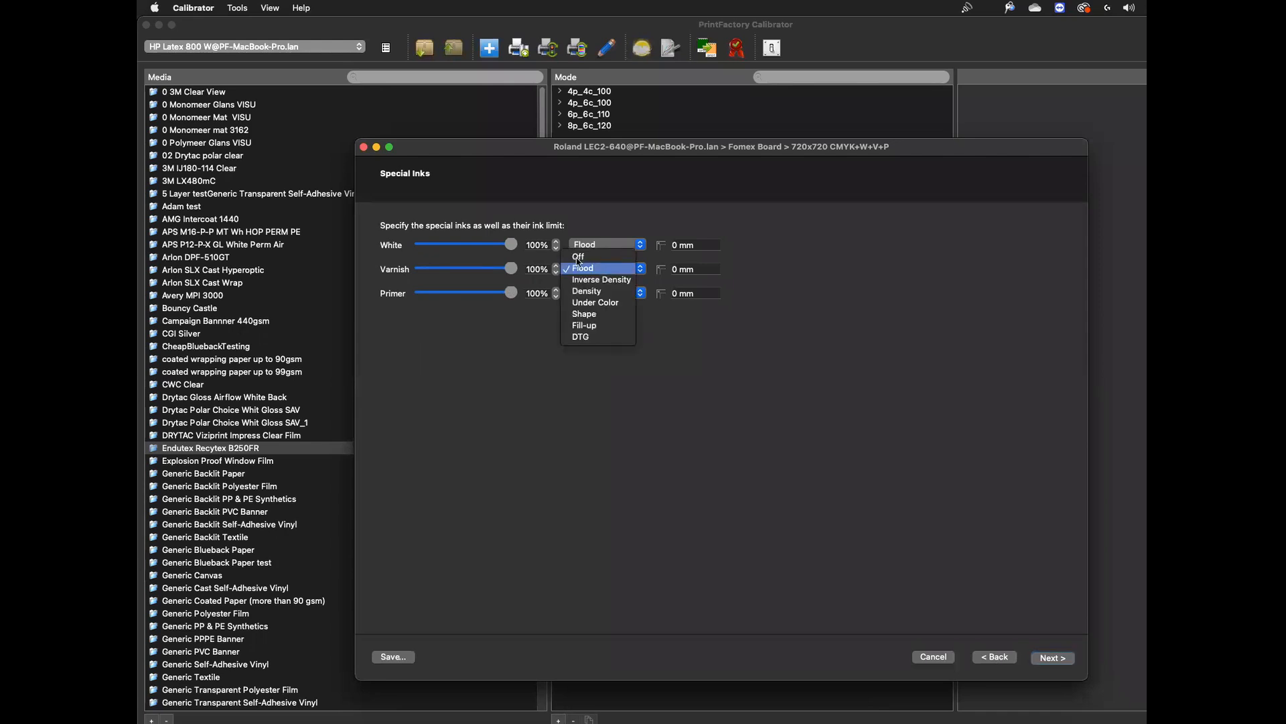
pyautogui.click(581, 262)
pyautogui.click(584, 292)
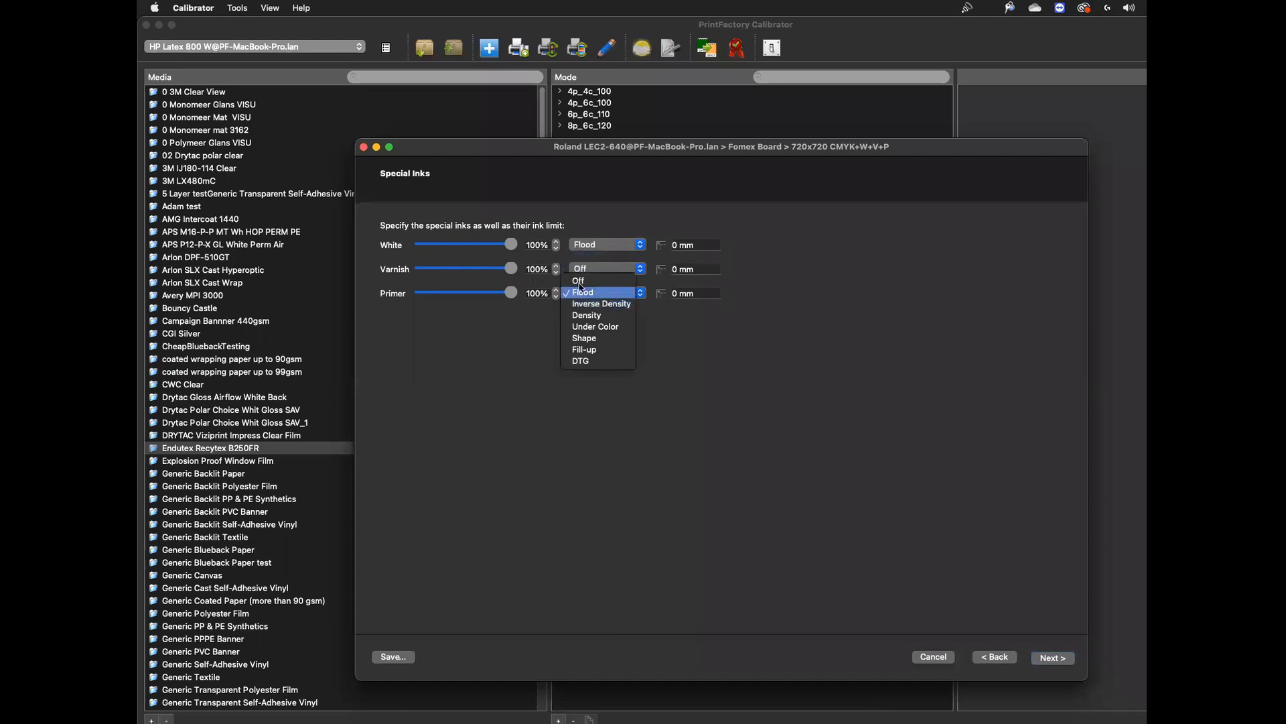
pyautogui.click(581, 281)
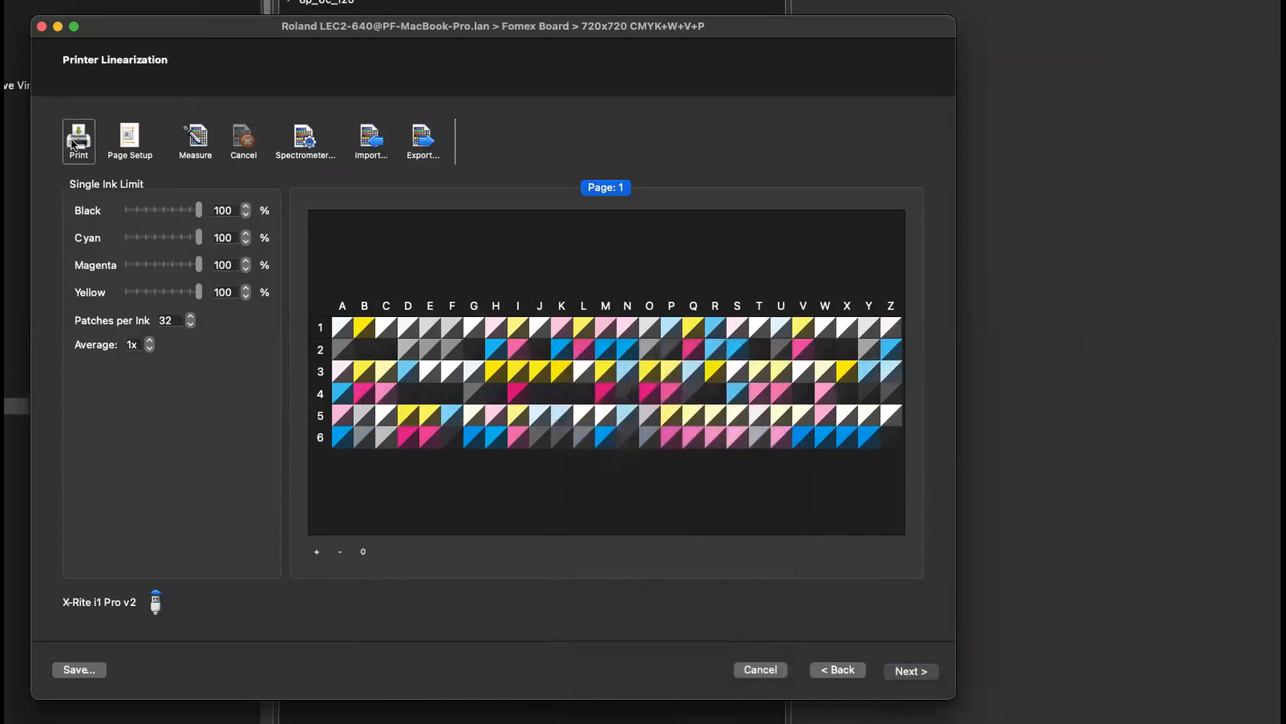
# Step: Print one copy of the printer linearization chart, and import its measurements from Linearisation.txt on the Desktop
pyautogui.click(73, 143)
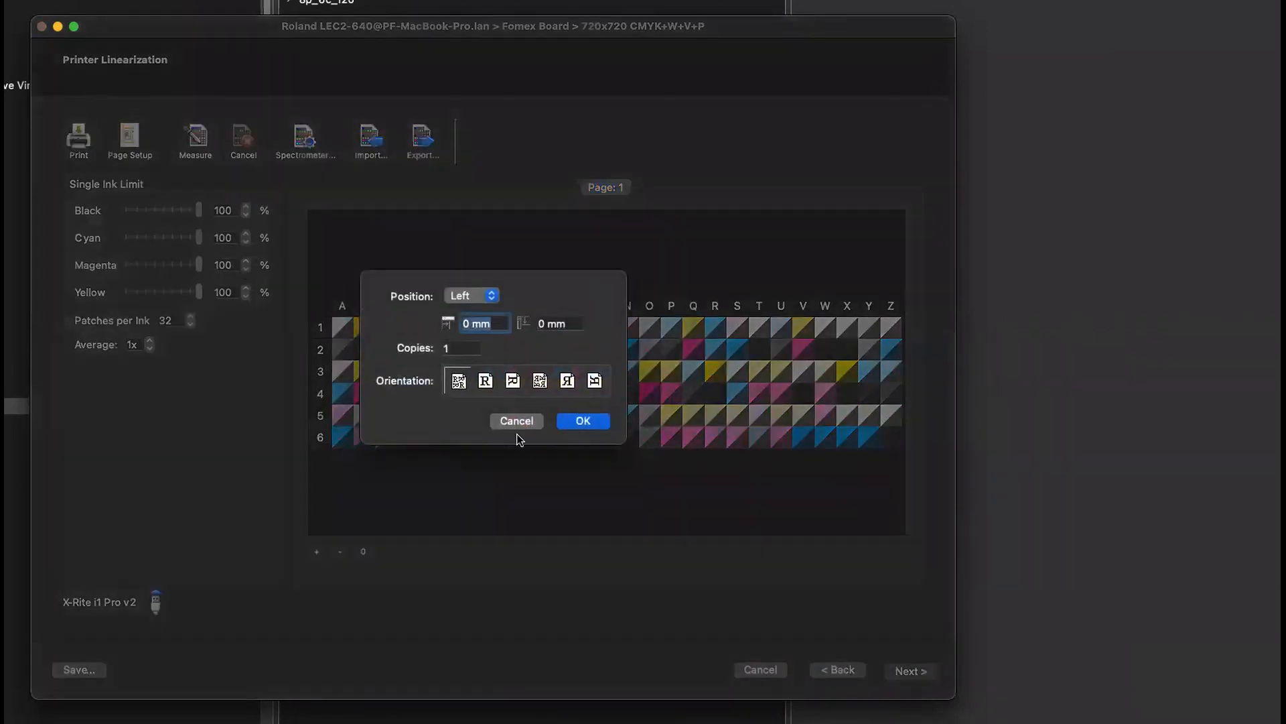
pyautogui.click(582, 421)
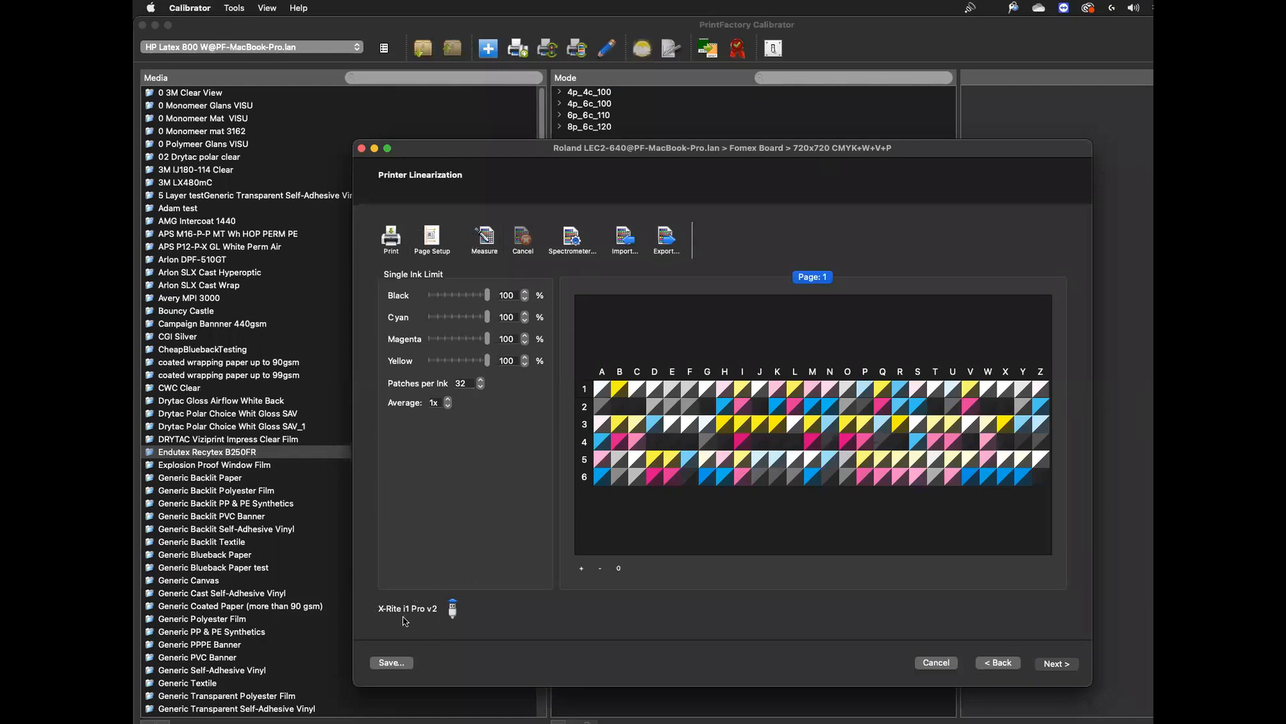
pyautogui.click(622, 239)
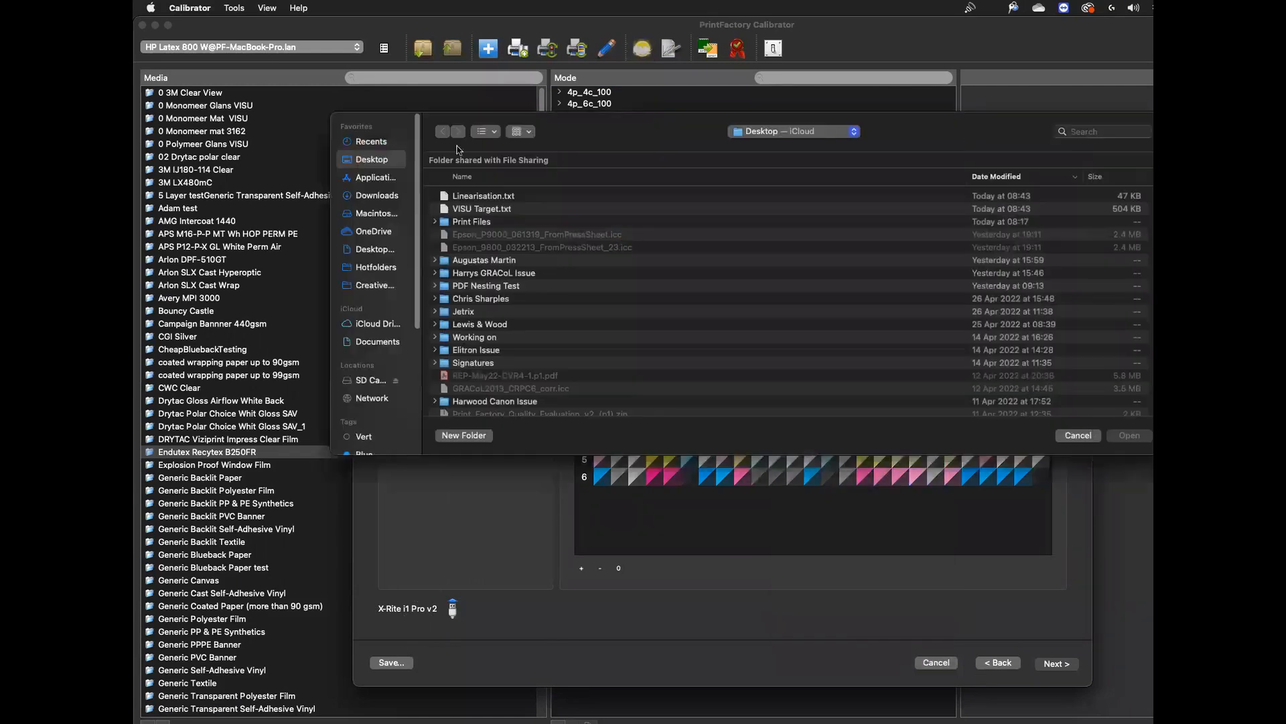
pyautogui.click(485, 198)
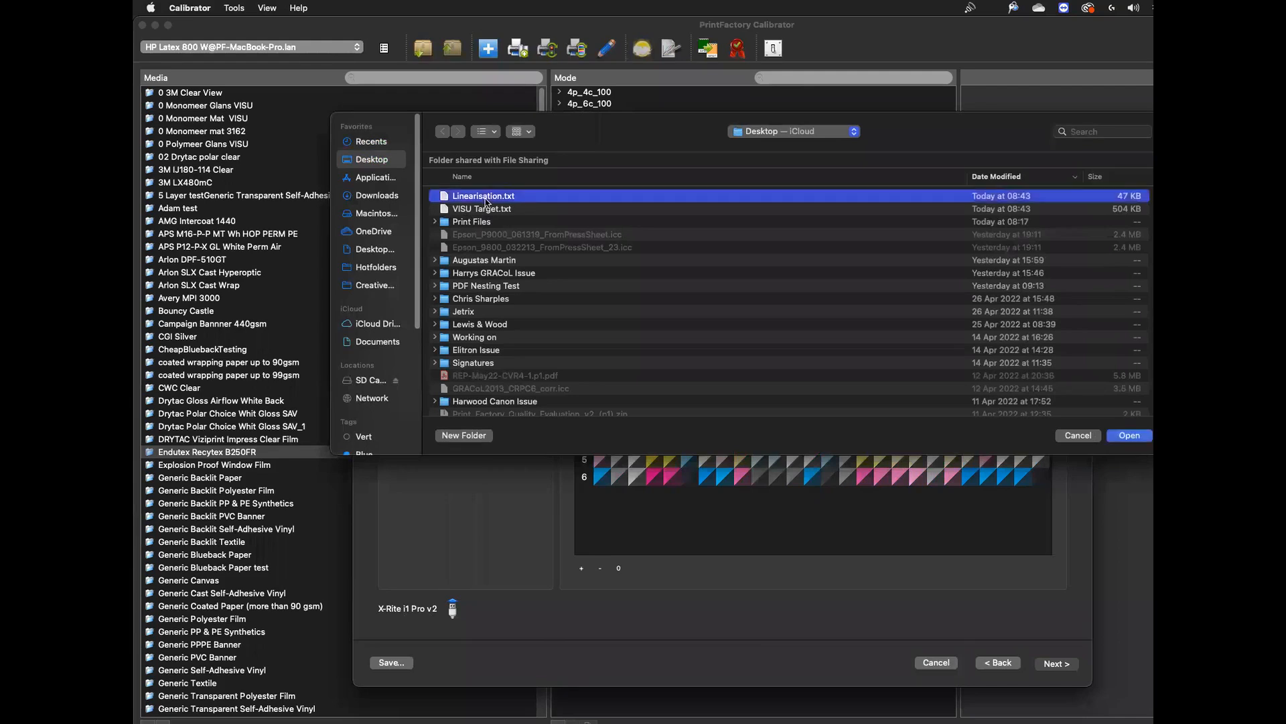
pyautogui.click(1129, 436)
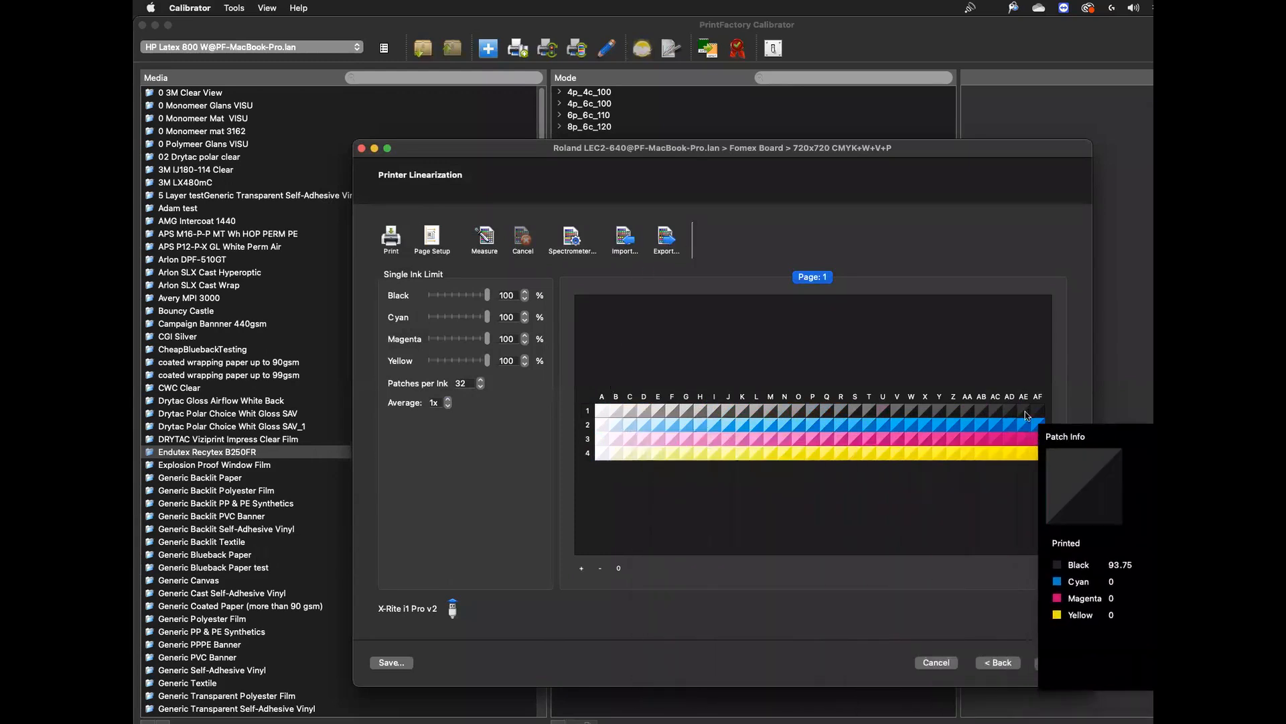
pyautogui.click(1053, 663)
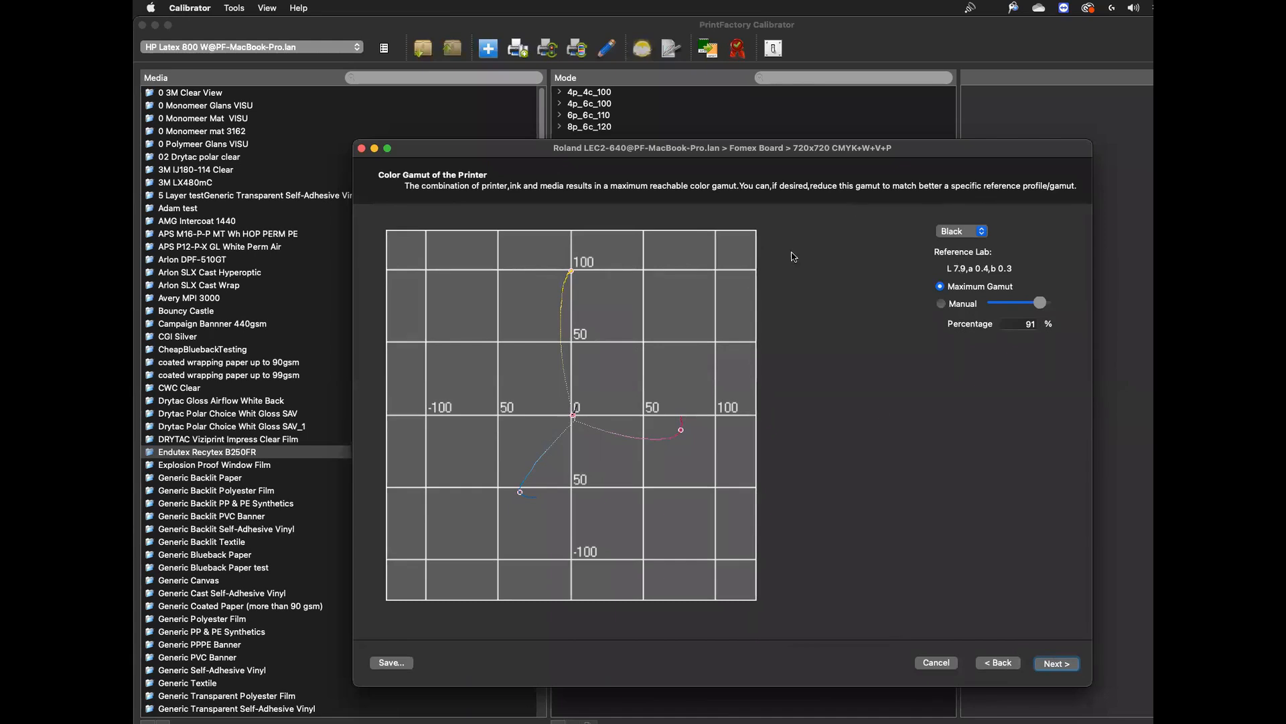
# Step: Review the color gamut settings of the individual inks, keep Maximum Gamut and continue to ink splitting
pyautogui.click(964, 233)
pyautogui.click(961, 243)
pyautogui.click(960, 235)
pyautogui.click(957, 242)
pyautogui.click(958, 234)
pyautogui.click(957, 242)
pyautogui.click(1062, 667)
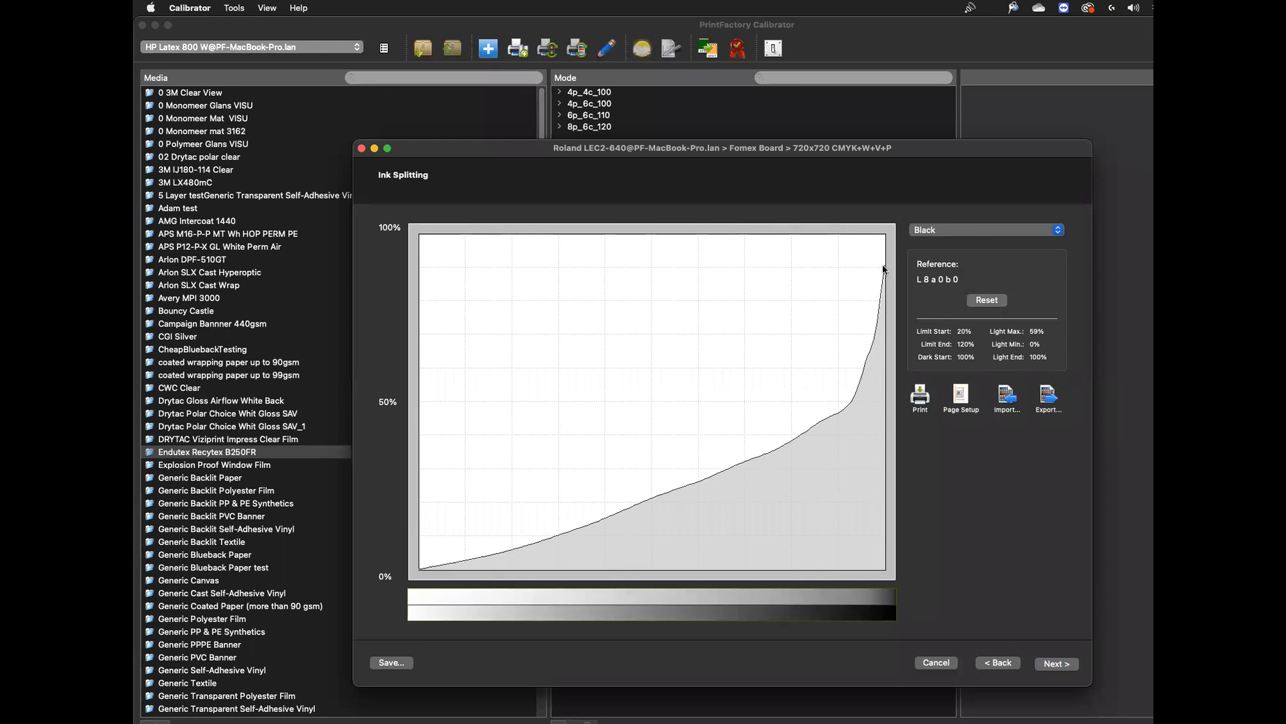
# Step: Review the ink splitting curves for Cyan, Magenta and Yellow, keep them as they are and continue to the ink limit
pyautogui.click(962, 231)
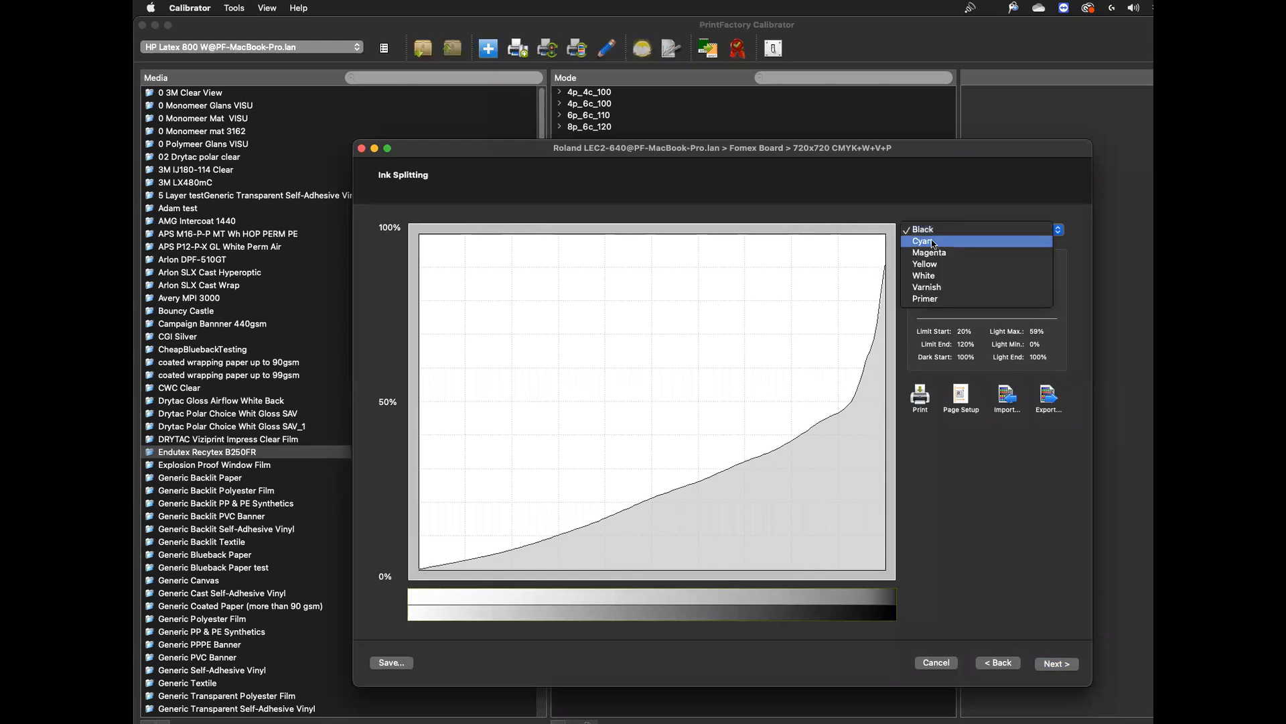
pyautogui.click(935, 242)
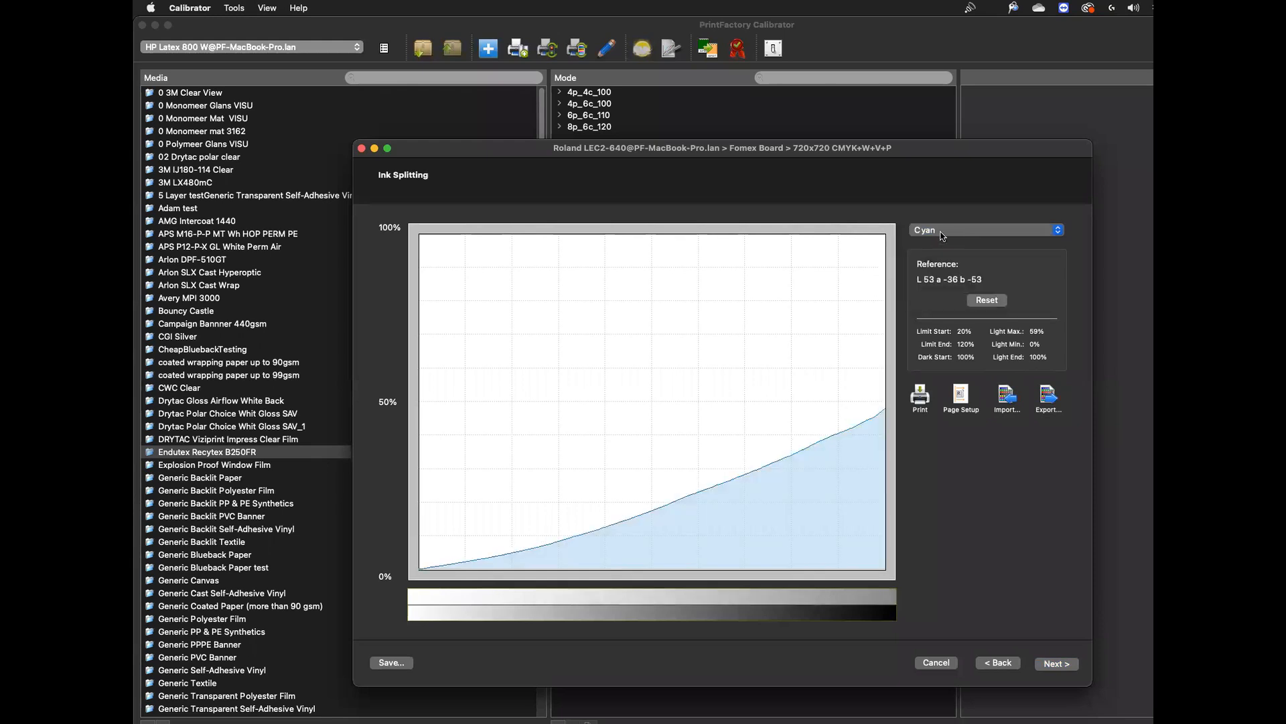
pyautogui.click(936, 235)
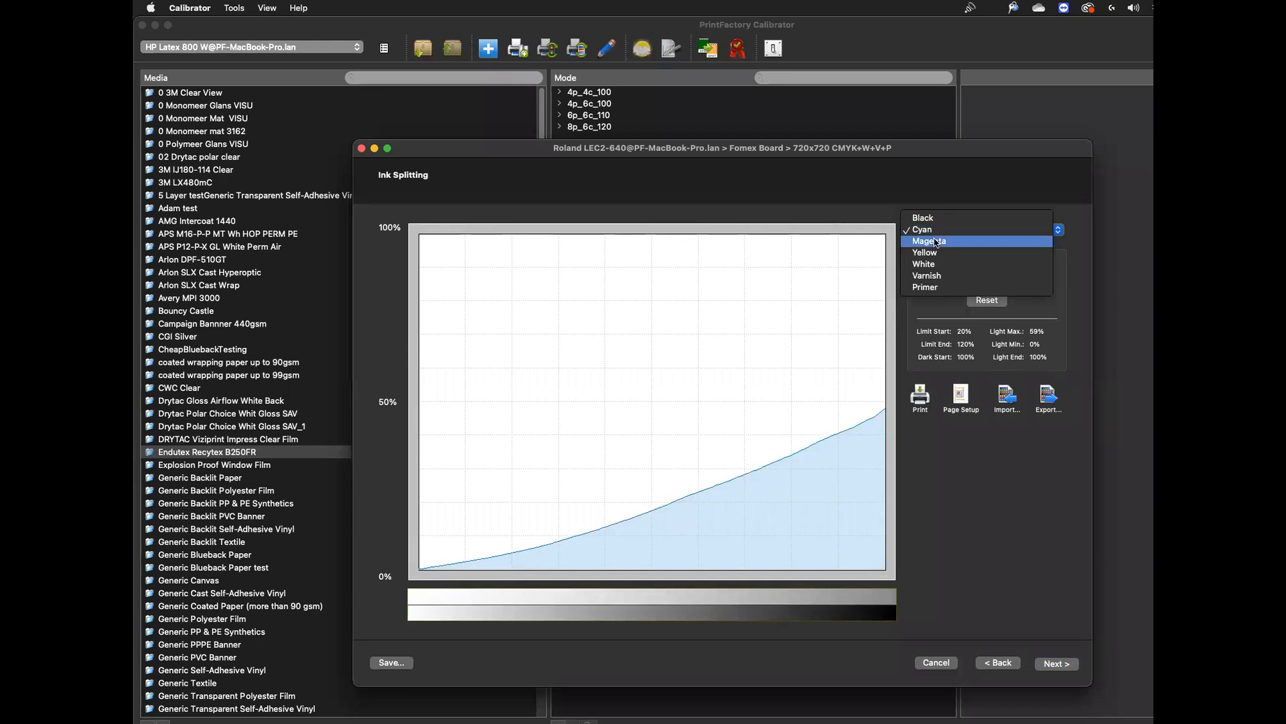
pyautogui.click(937, 241)
pyautogui.click(937, 232)
pyautogui.click(928, 245)
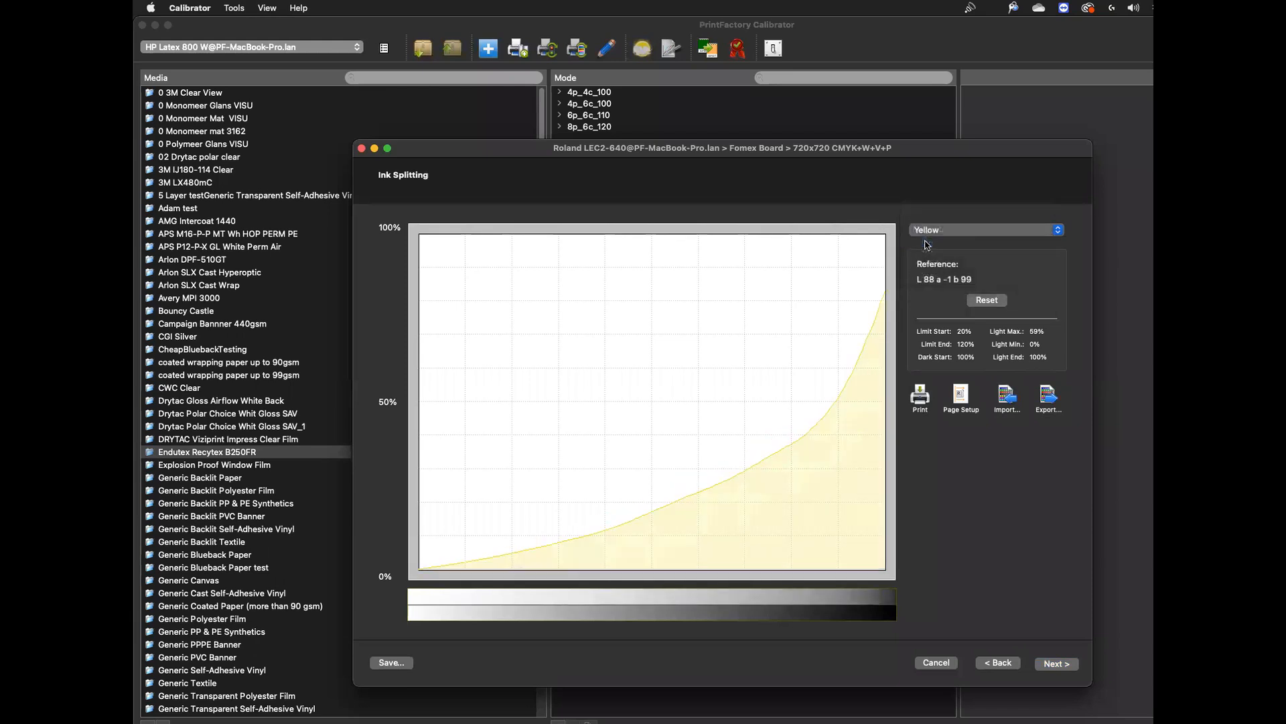
pyautogui.click(1057, 663)
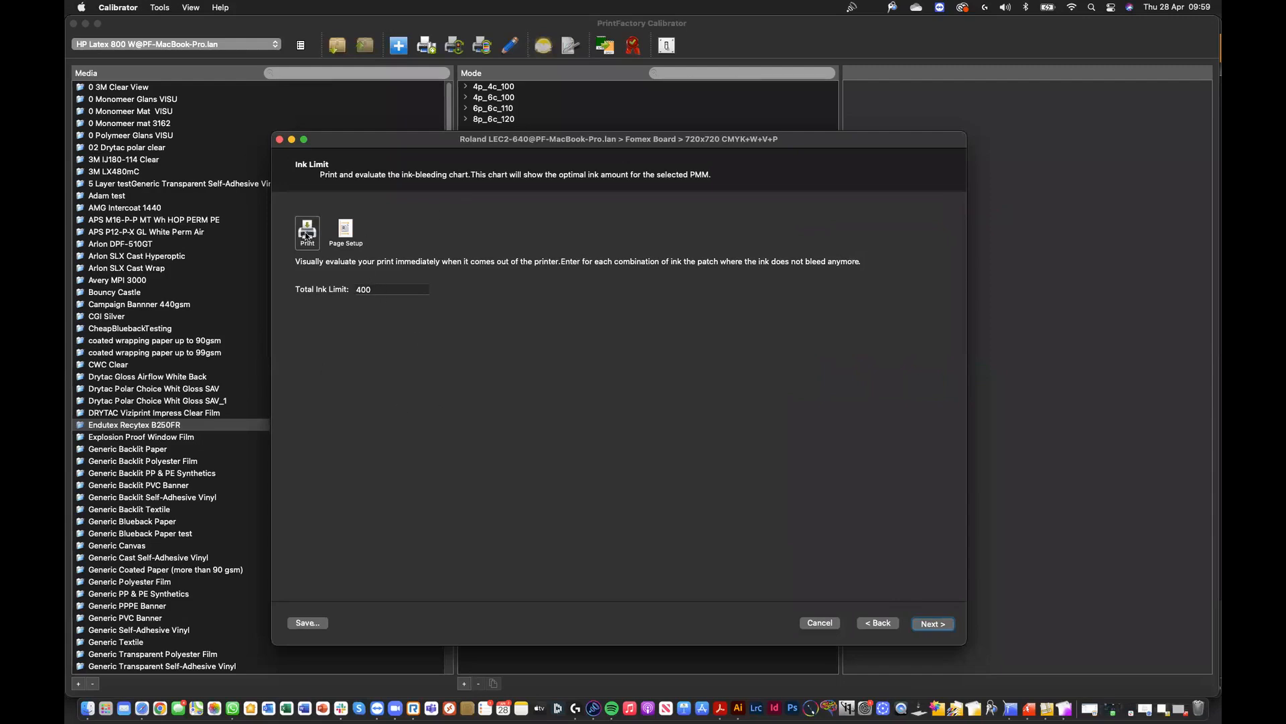
# Step: Print one copy of the ink-bleeding chart, and preview the Total Ink Limit job in PrintFactory RIP
pyautogui.click(385, 288)
pyautogui.moveTo(355, 288); pyautogui.dragTo(378, 288)
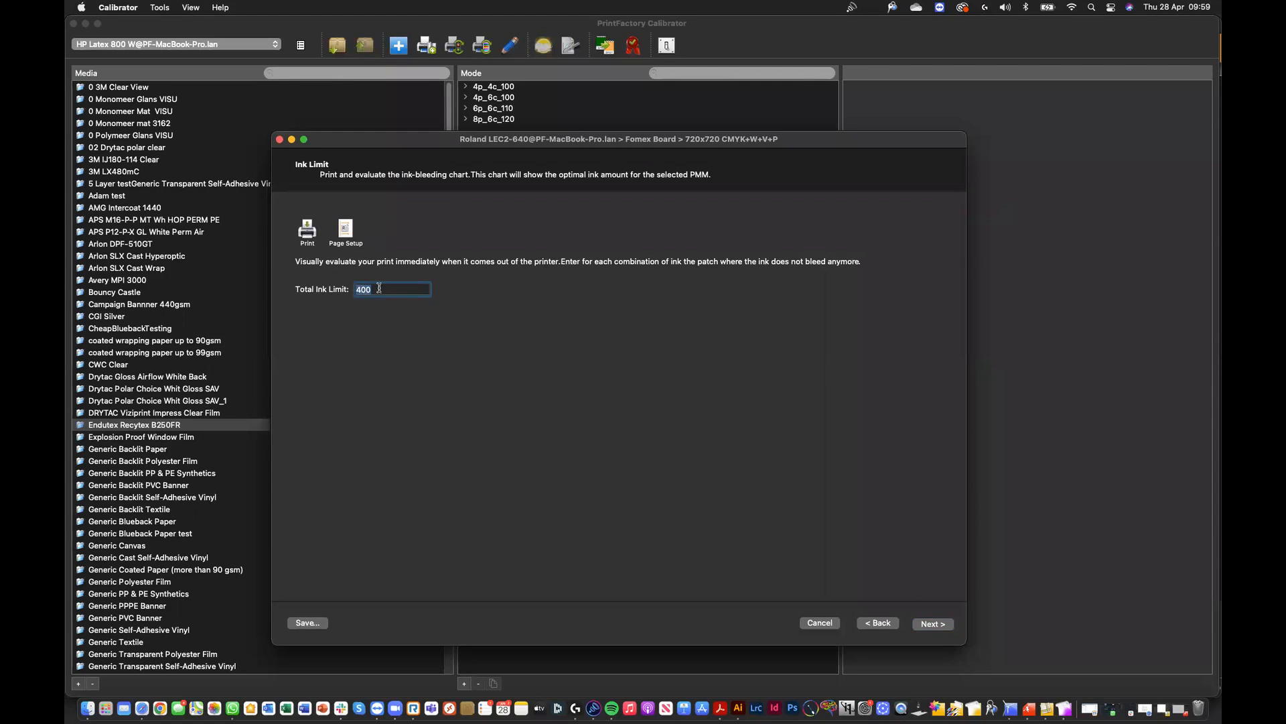
pyautogui.click(308, 231)
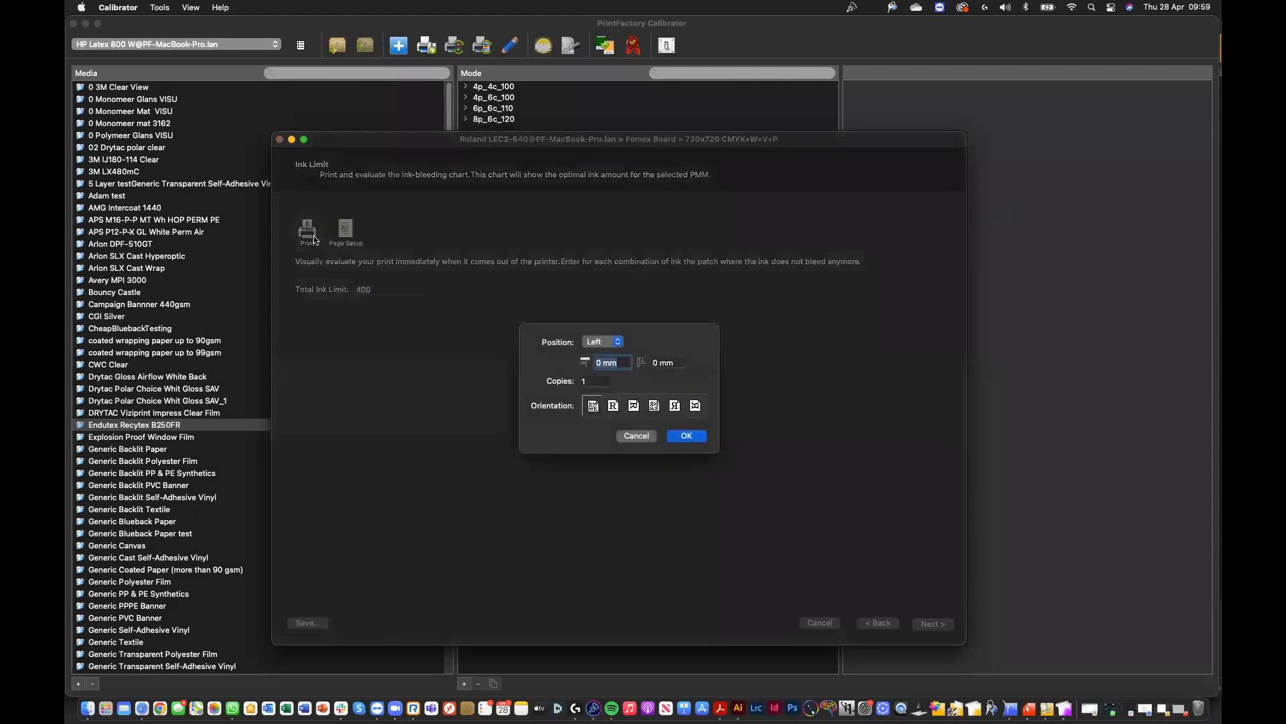
pyautogui.click(687, 436)
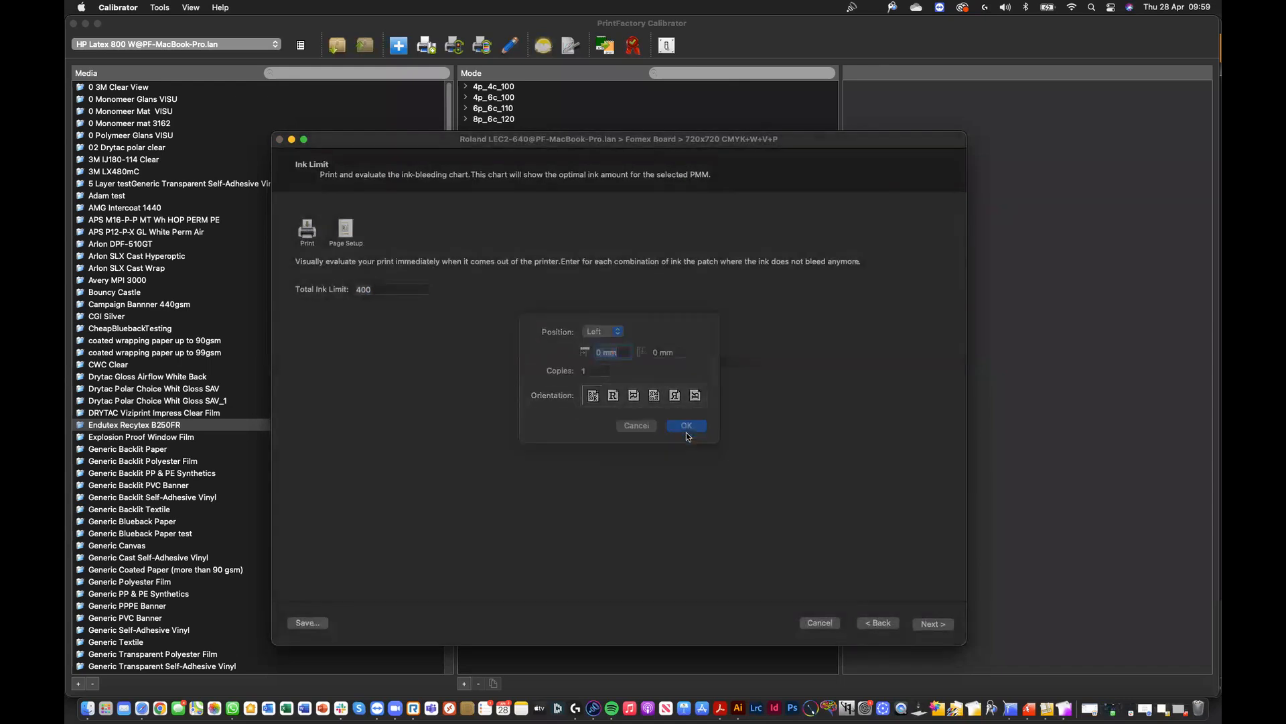
pyautogui.click(1011, 709)
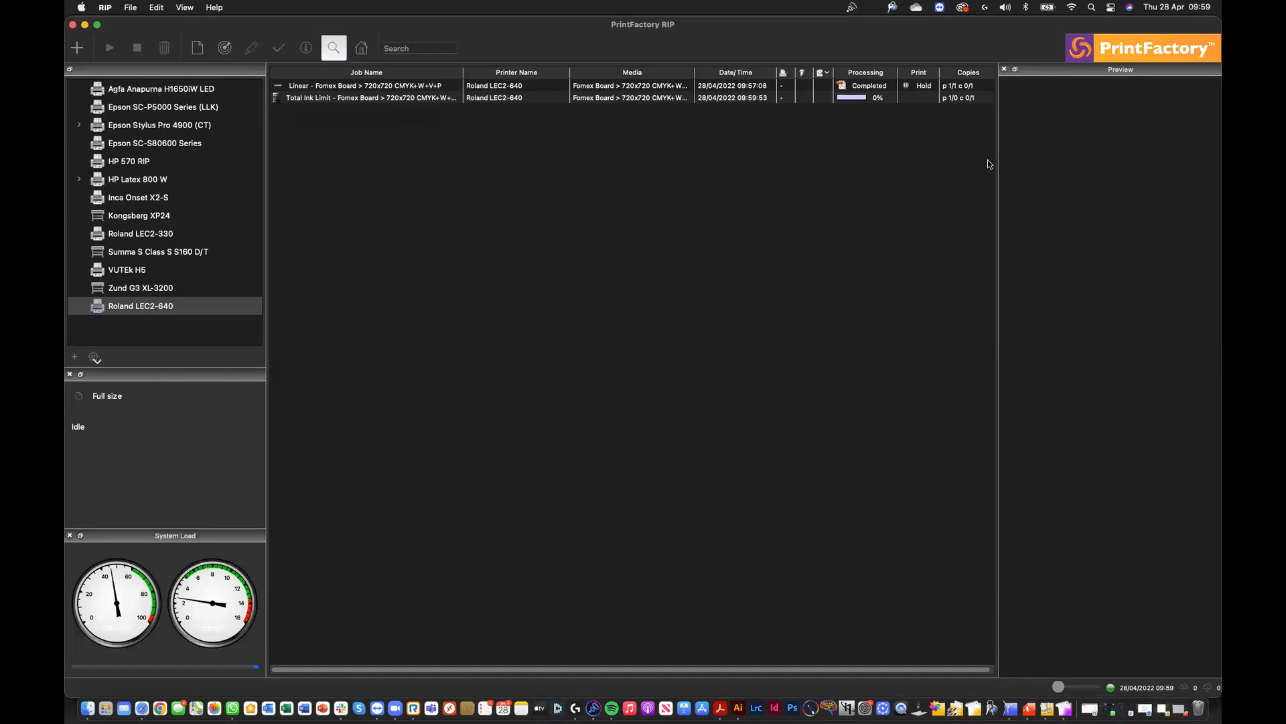
pyautogui.click(623, 99)
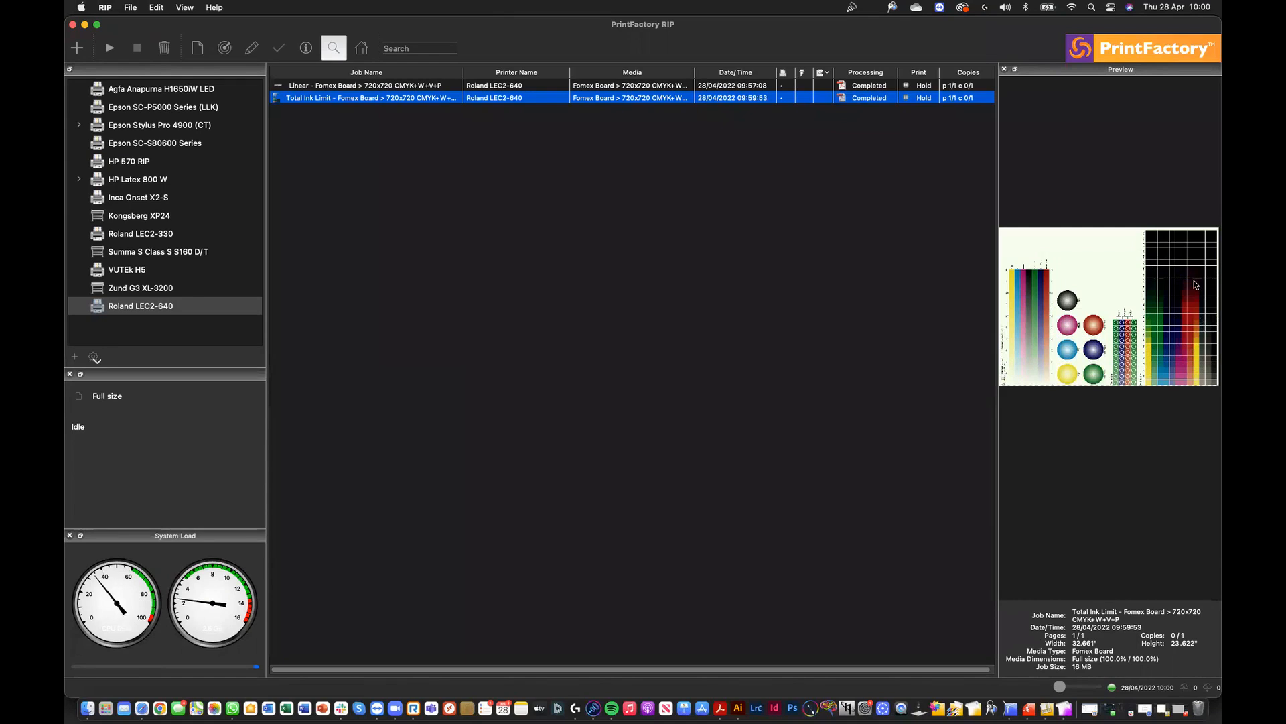
# Step: Switch back to PrintFactory Calibrator, set the Total Ink Limit to 250 and continue to the profile type
pyautogui.click(1065, 708)
pyautogui.click(477, 298)
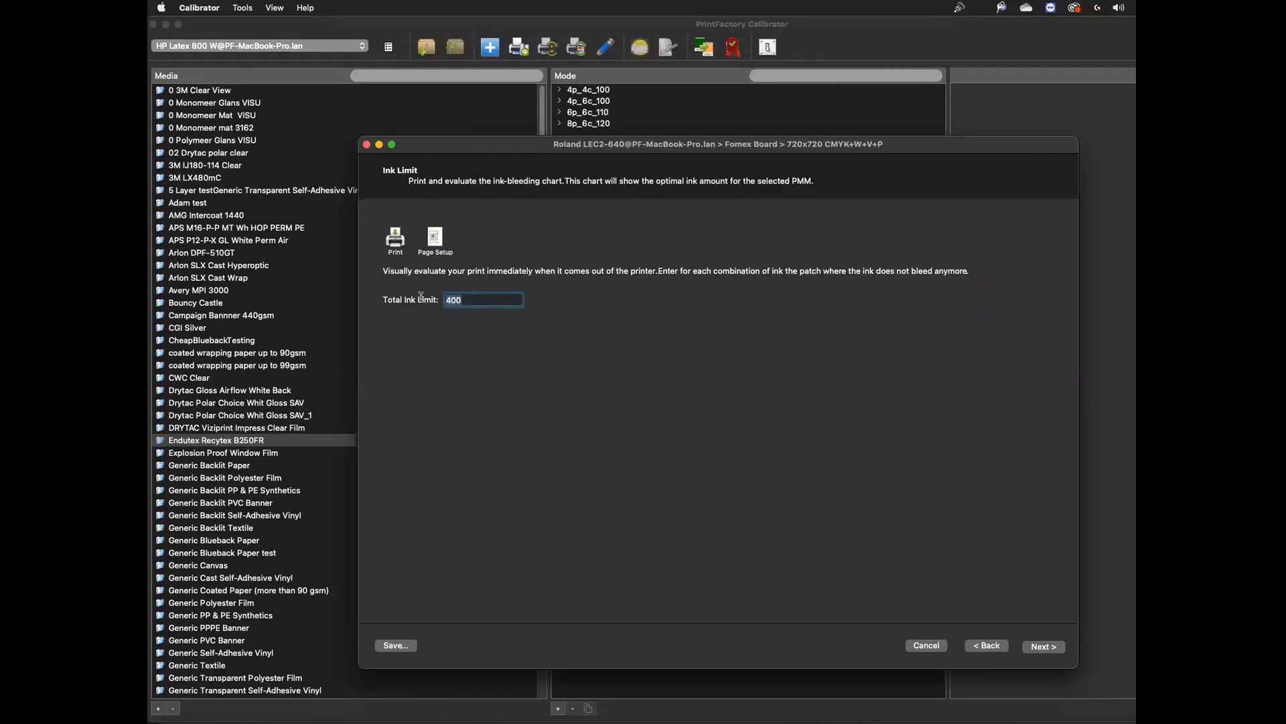
pyautogui.write('250')
pyautogui.click(1045, 647)
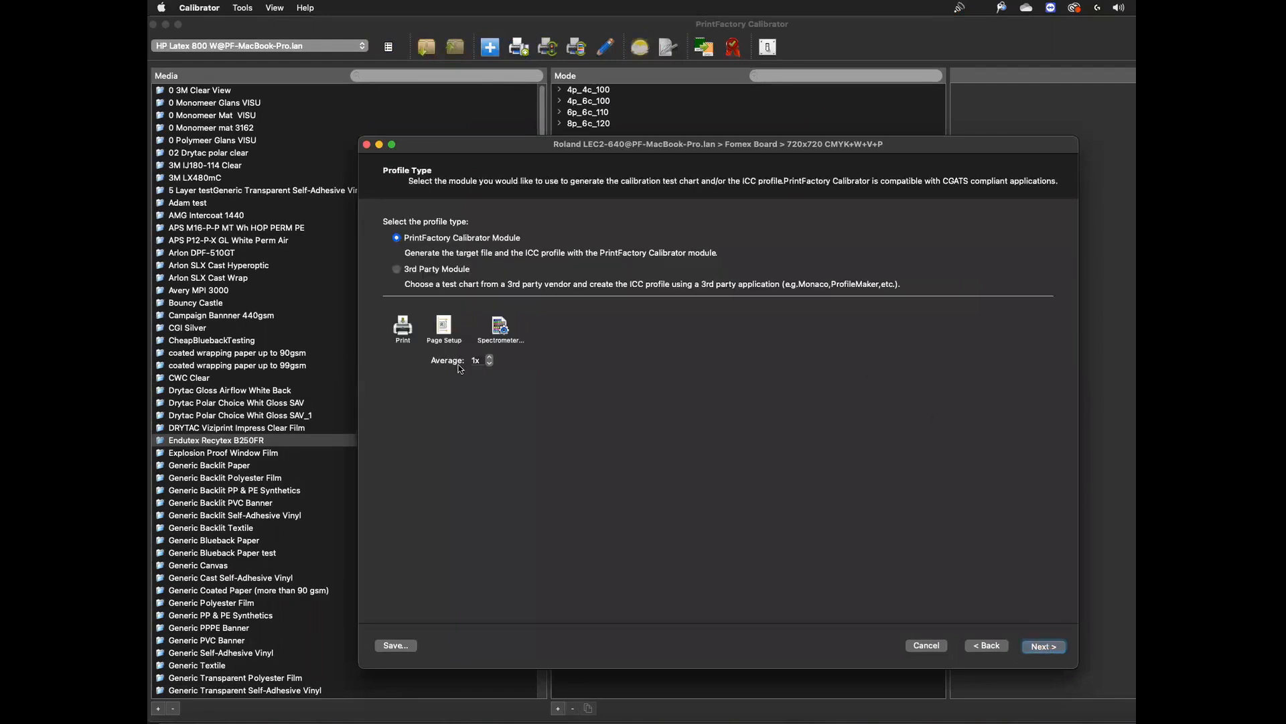
# Step: Print one copy of the PrintFactory Calibrator Module profiling chart, and import its measurements from VISU Target.txt on the Desktop
pyautogui.click(402, 328)
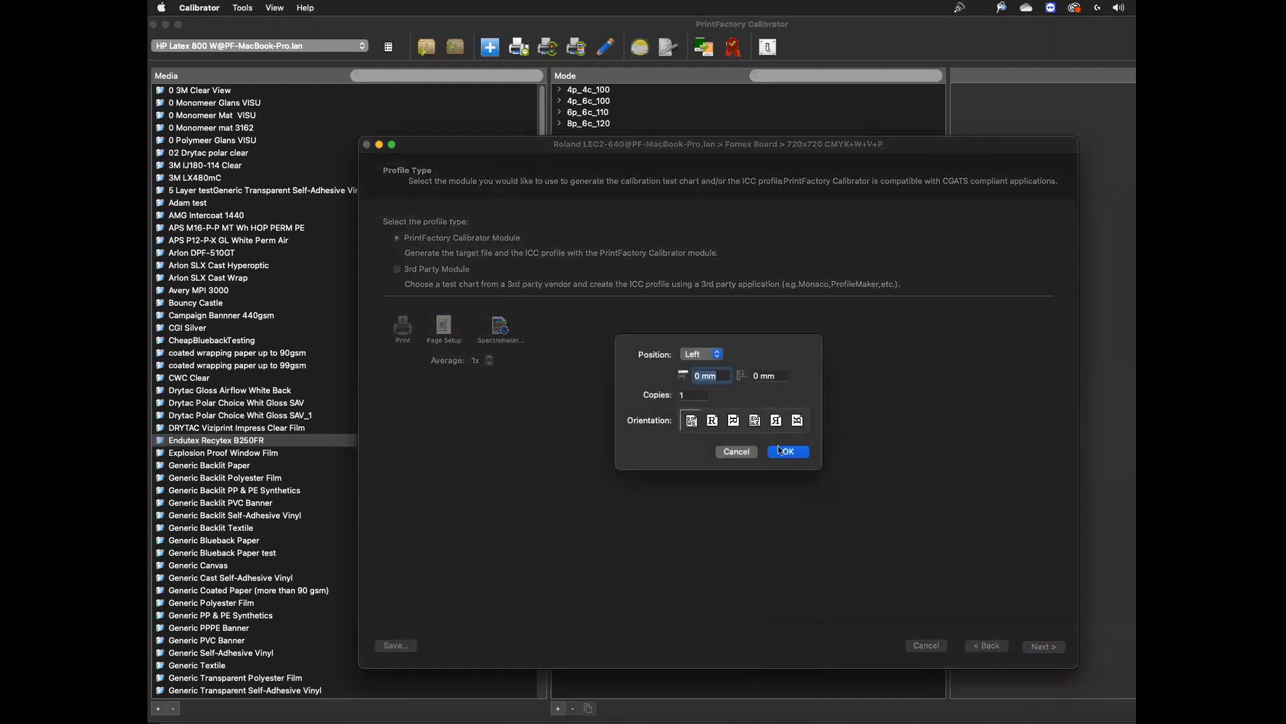
pyautogui.click(780, 451)
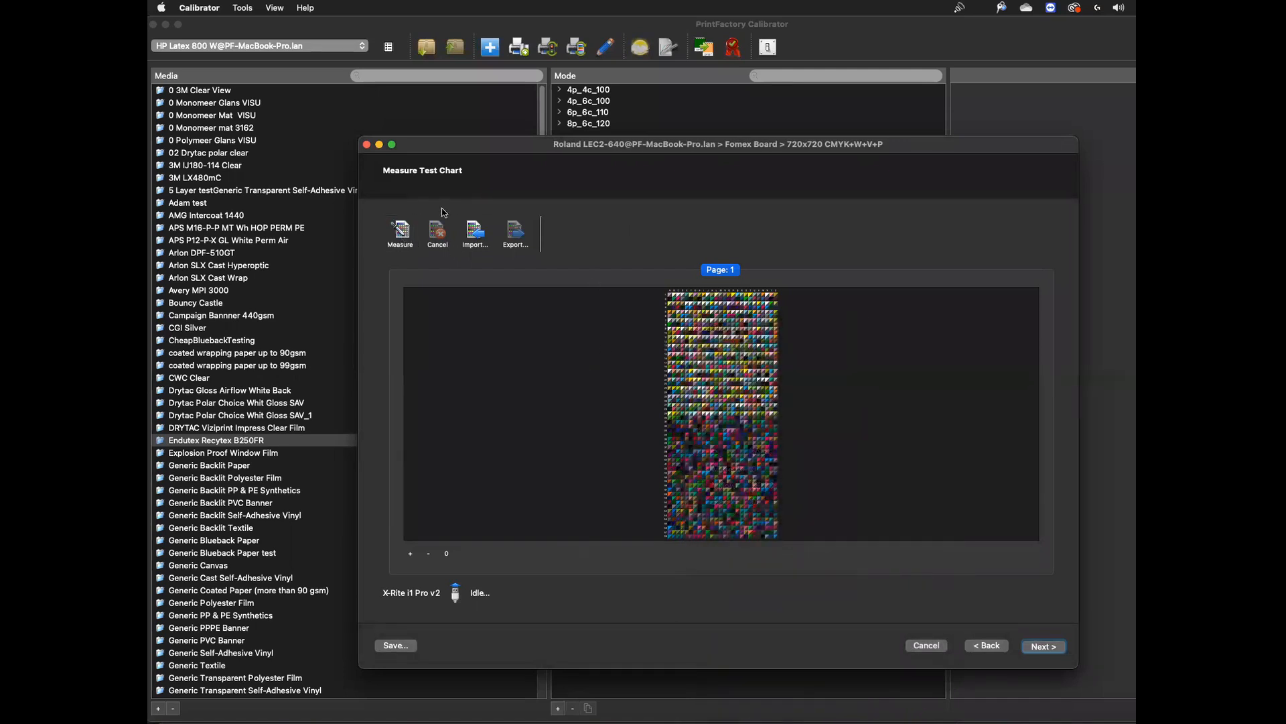
pyautogui.click(474, 233)
pyautogui.click(481, 203)
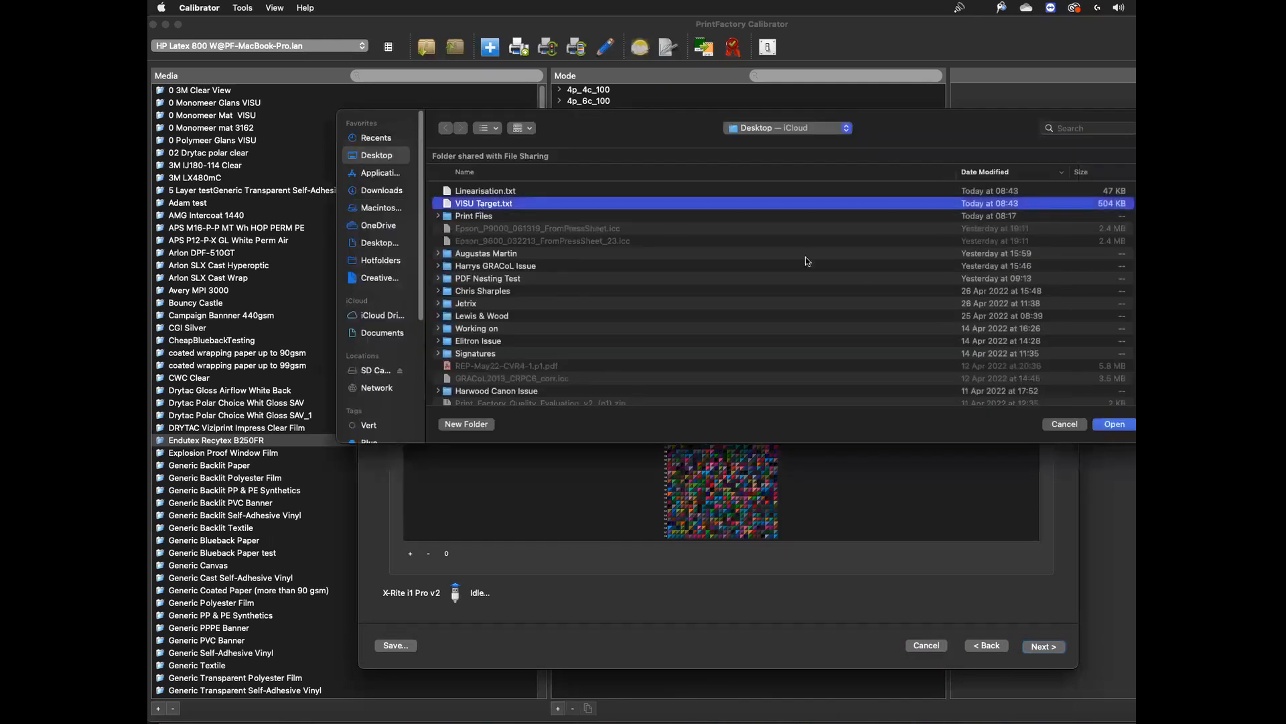
pyautogui.click(1104, 425)
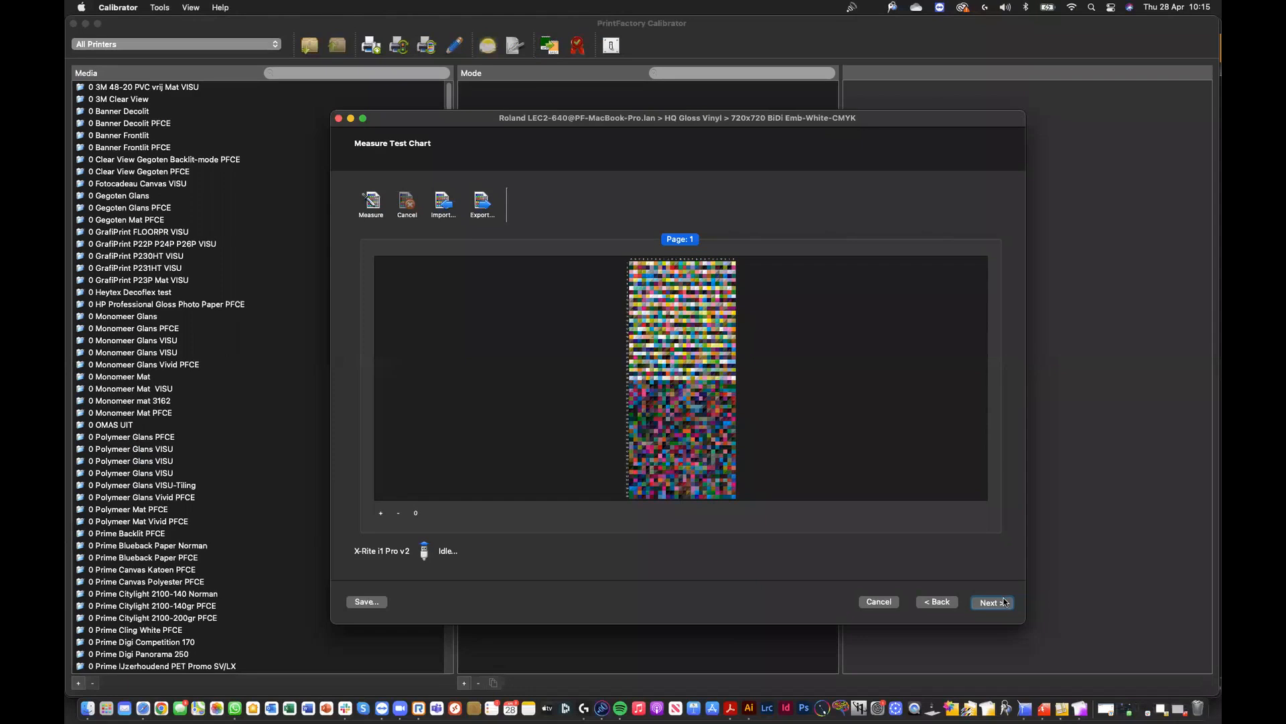
pyautogui.click(1005, 601)
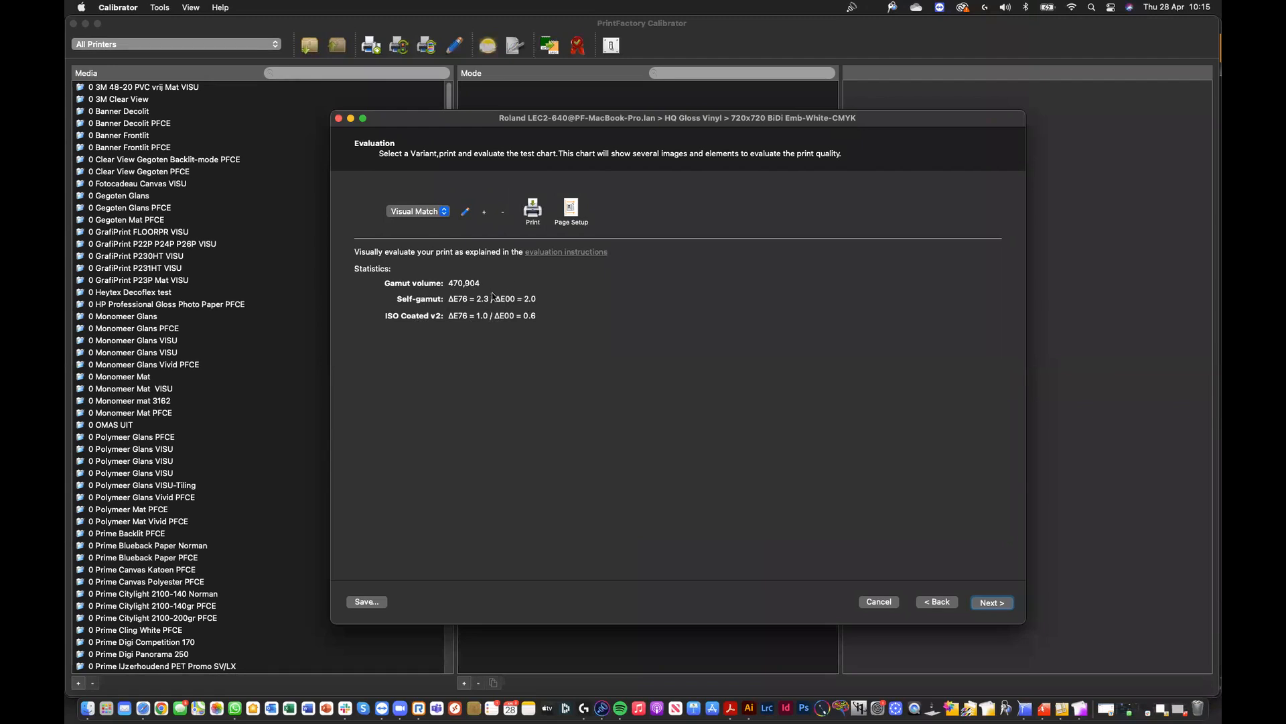
# Step: Print one copy of the quality evaluation chart with the Visual Match variant, and preview its job in PrintFactory RIP
pyautogui.click(531, 214)
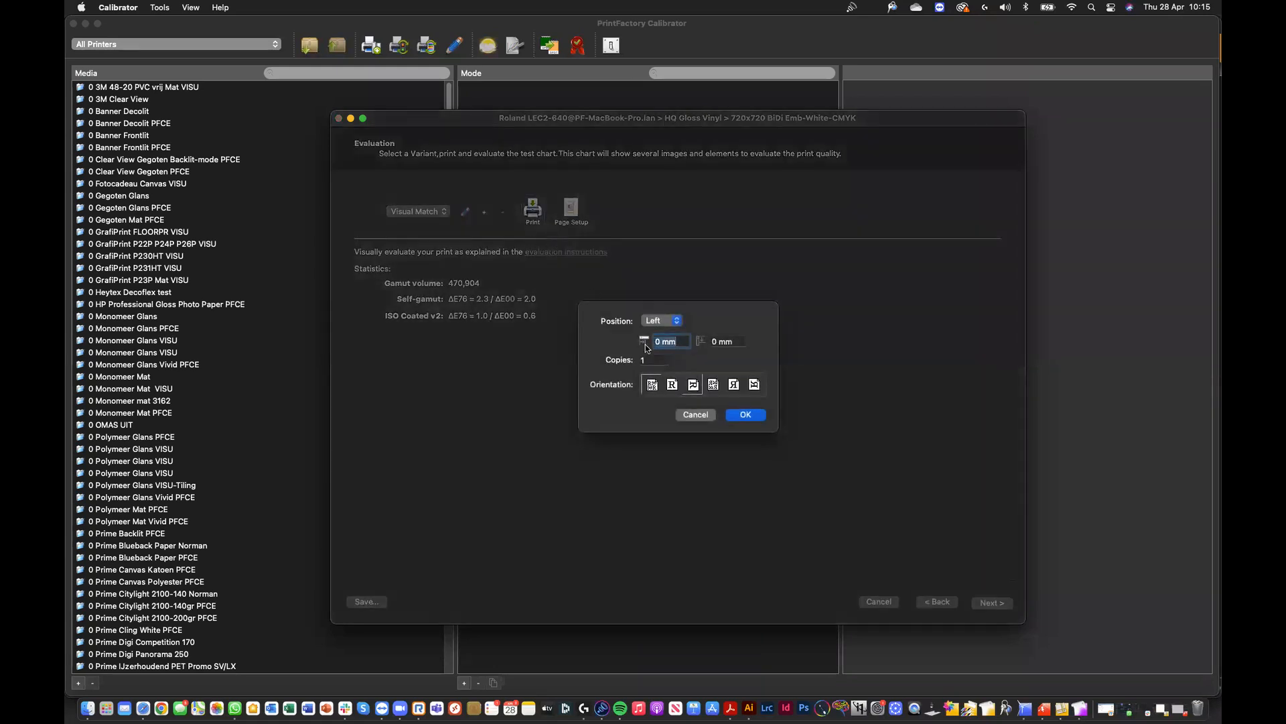
pyautogui.click(745, 408)
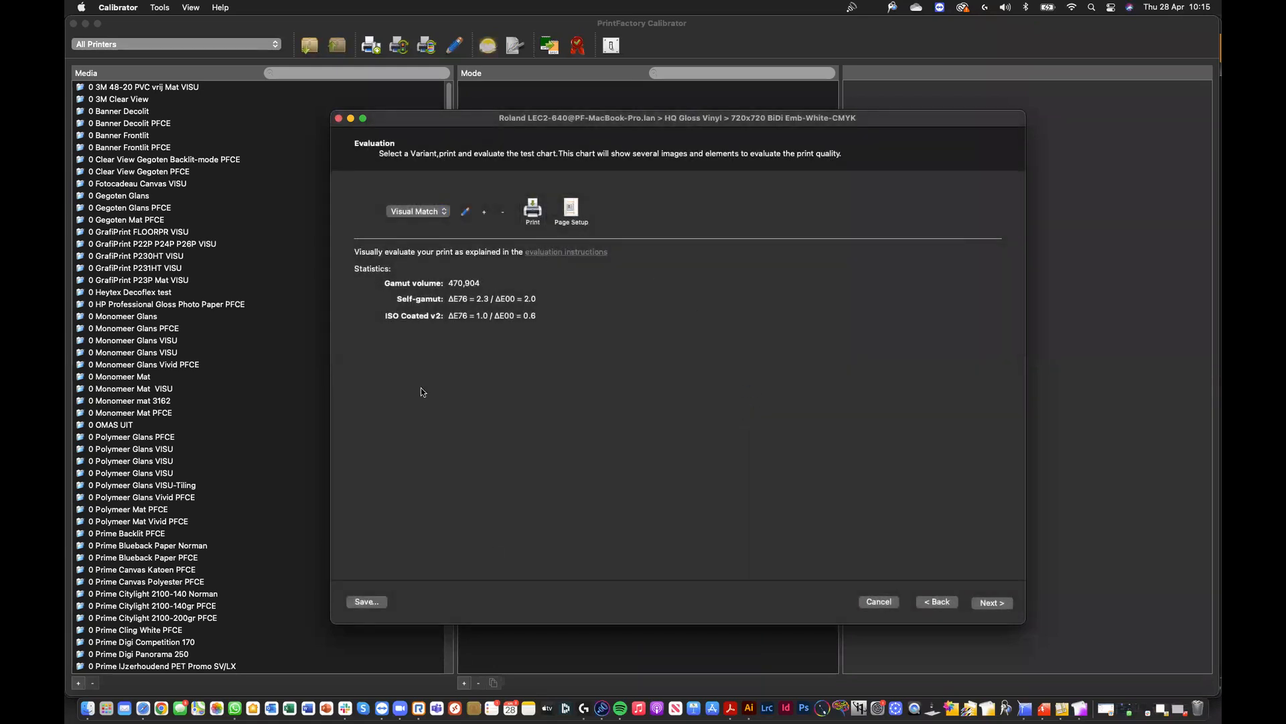
pyautogui.click(1026, 709)
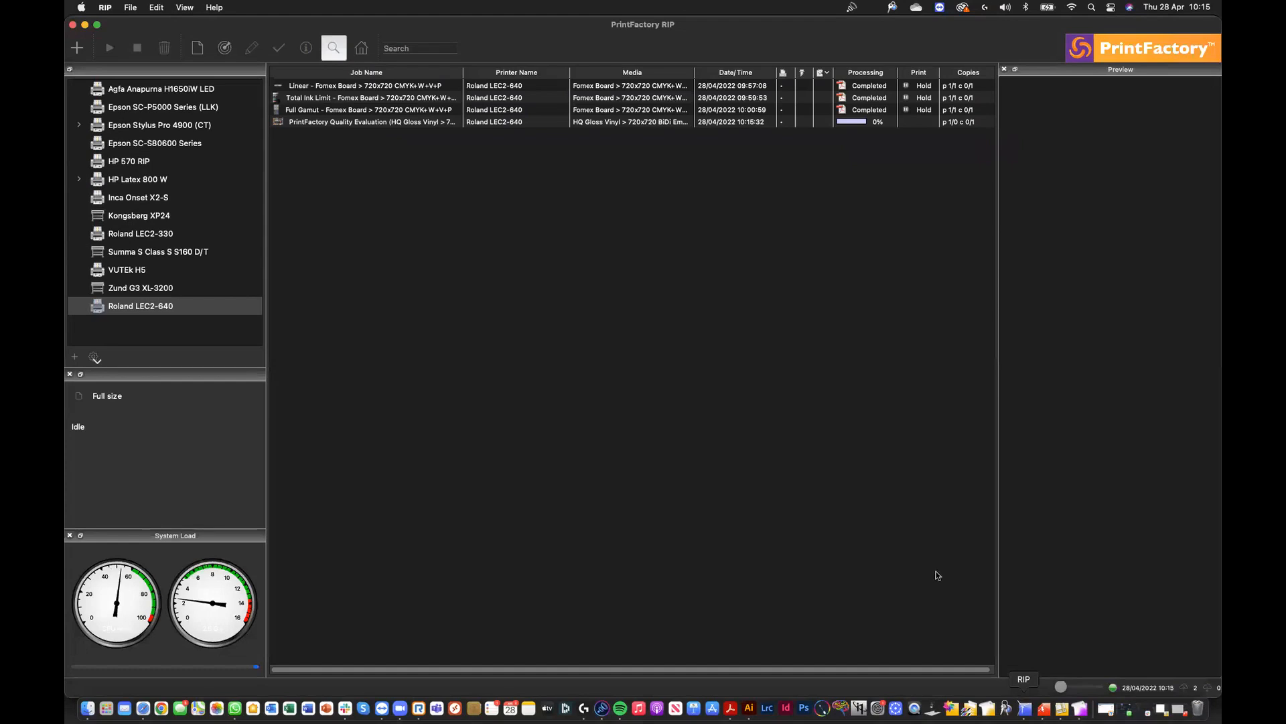
pyautogui.click(355, 124)
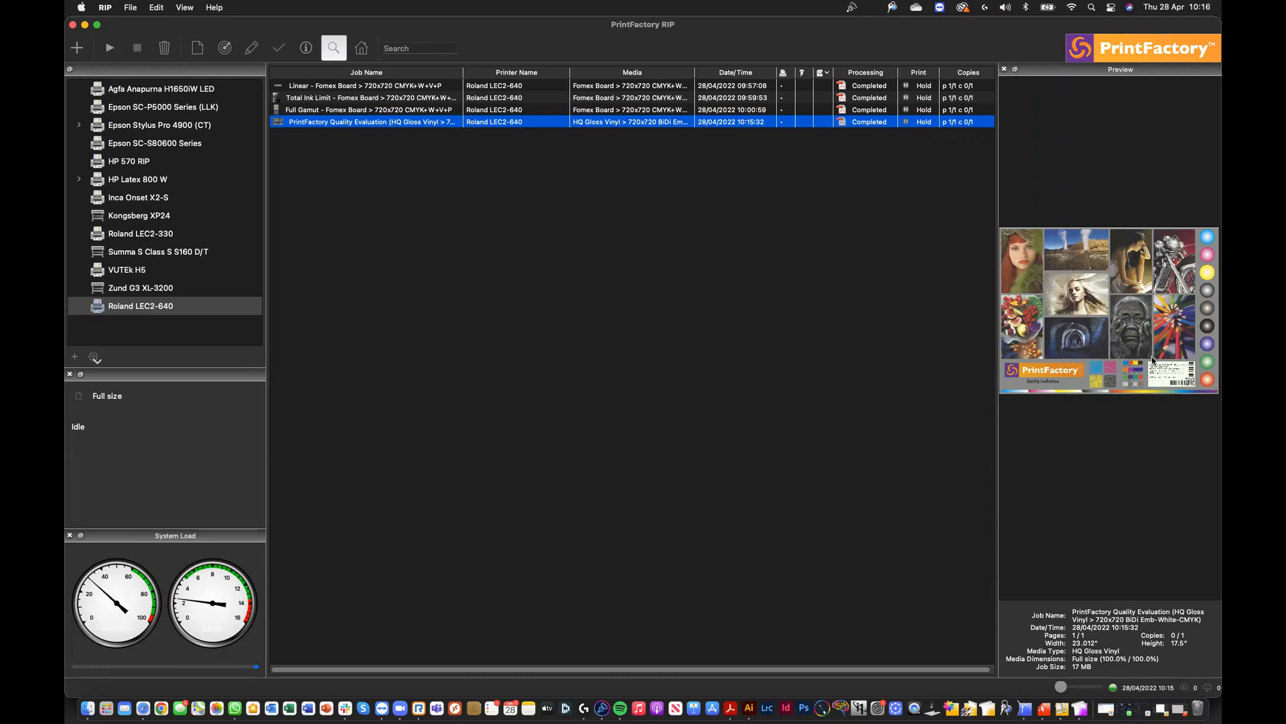
# Step: Switch back to PrintFactory Calibrator and finish the profiling wizard for the HQ Gloss Vinyl media
pyautogui.click(1080, 709)
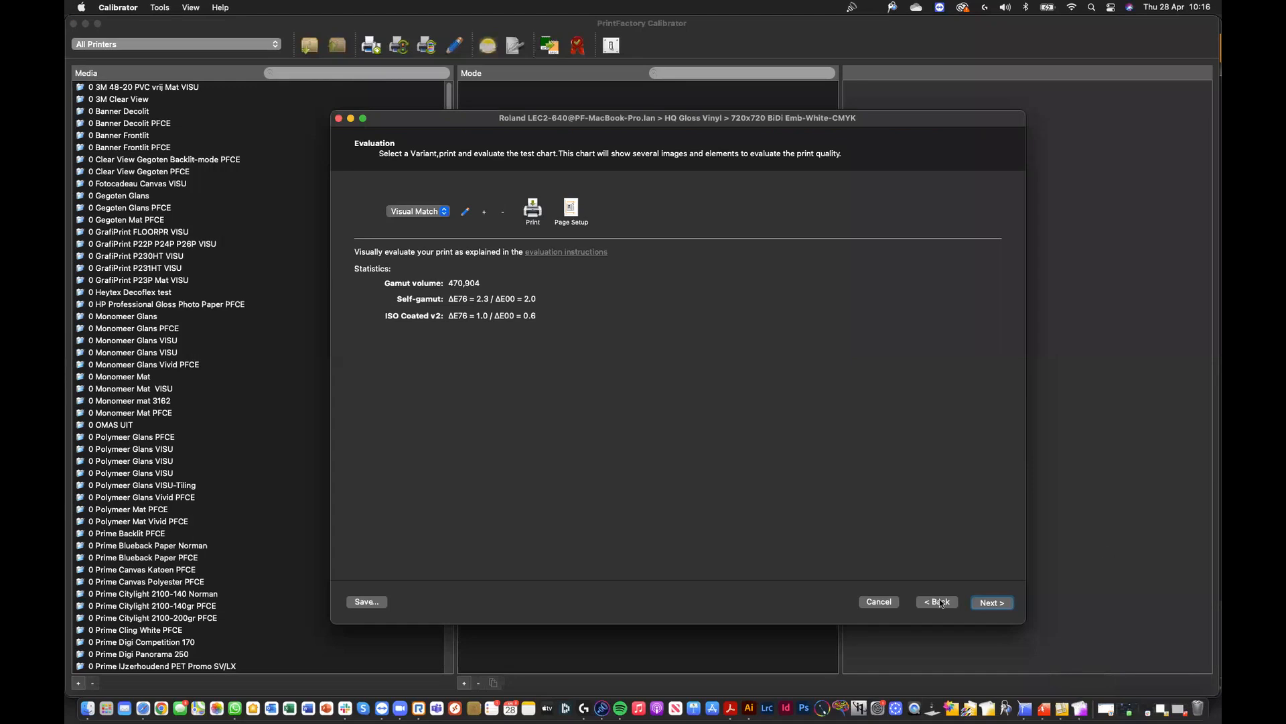
pyautogui.click(992, 603)
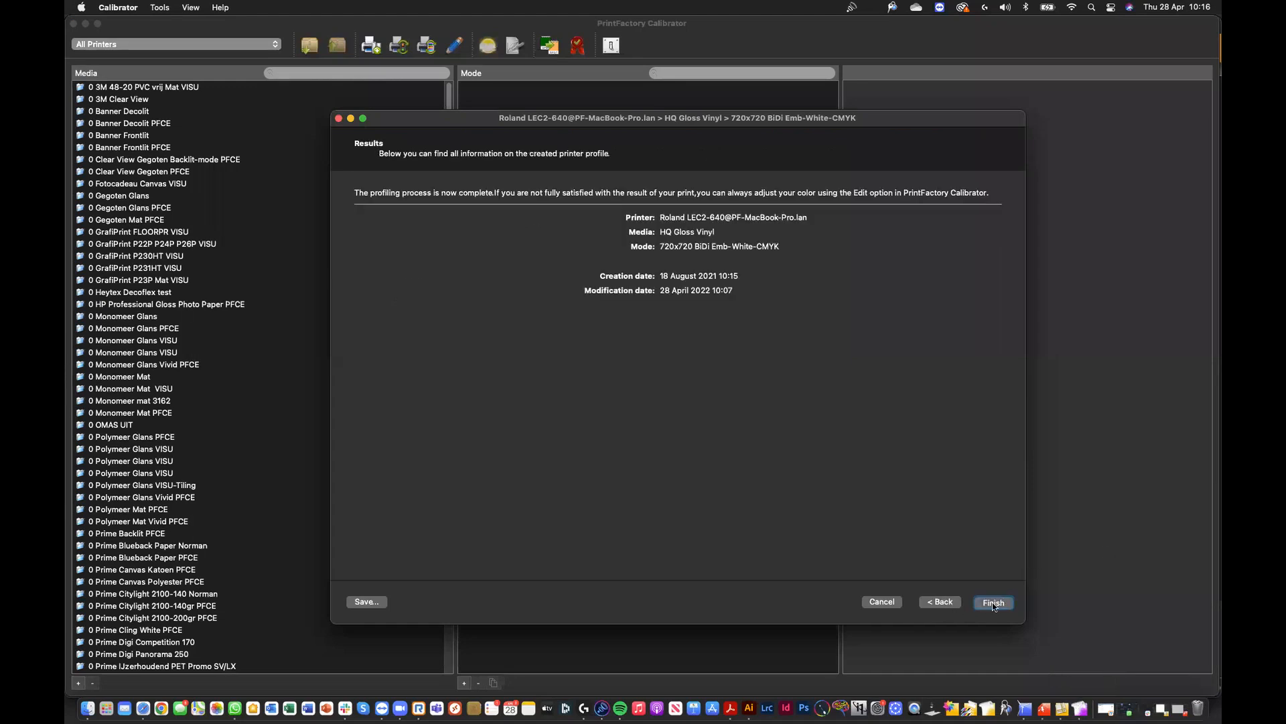
pyautogui.click(994, 603)
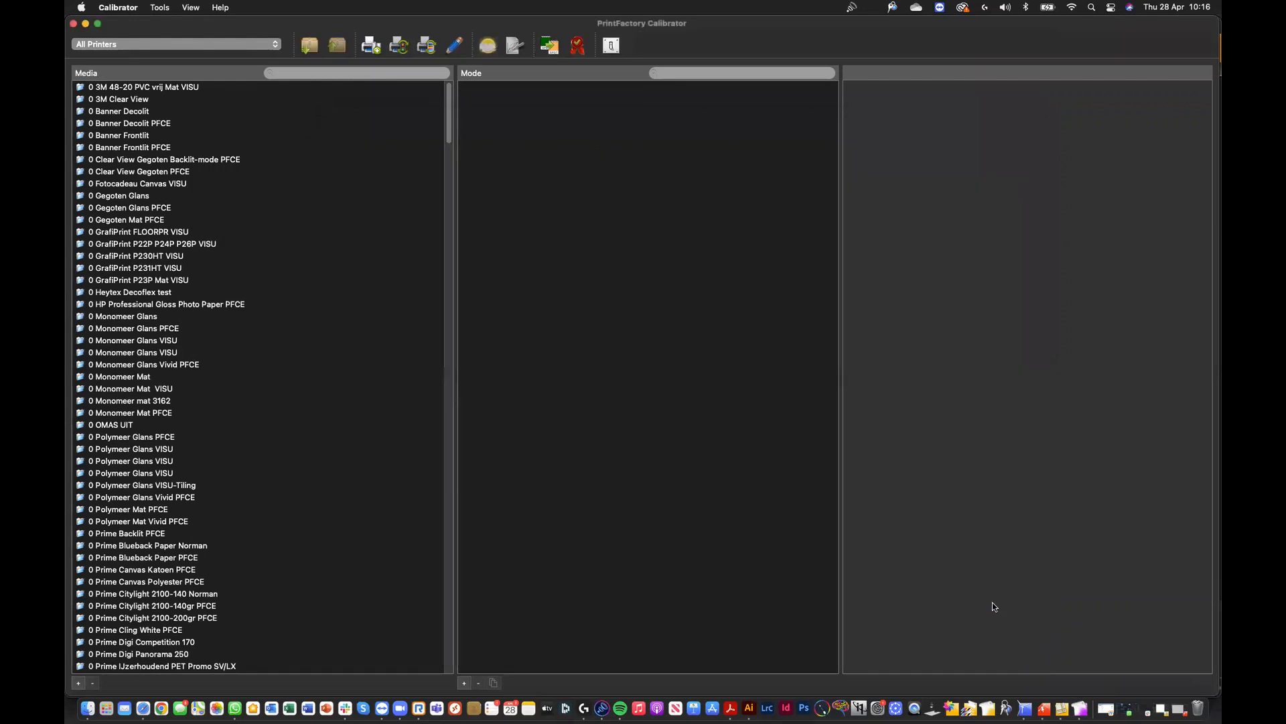
# Step: List the media of the Roland LEC2-640 and select the White Polyester mode W-Poly 720x720 12 pass (A)
pyautogui.click(131, 47)
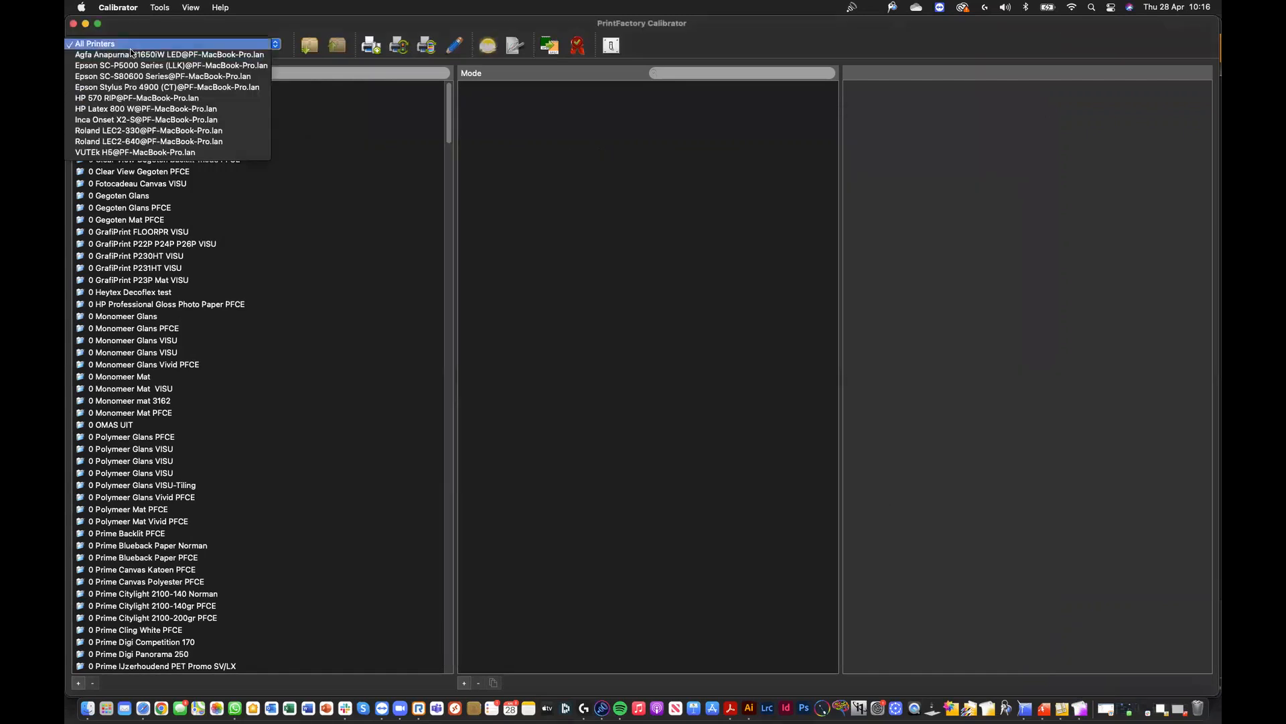
pyautogui.click(153, 137)
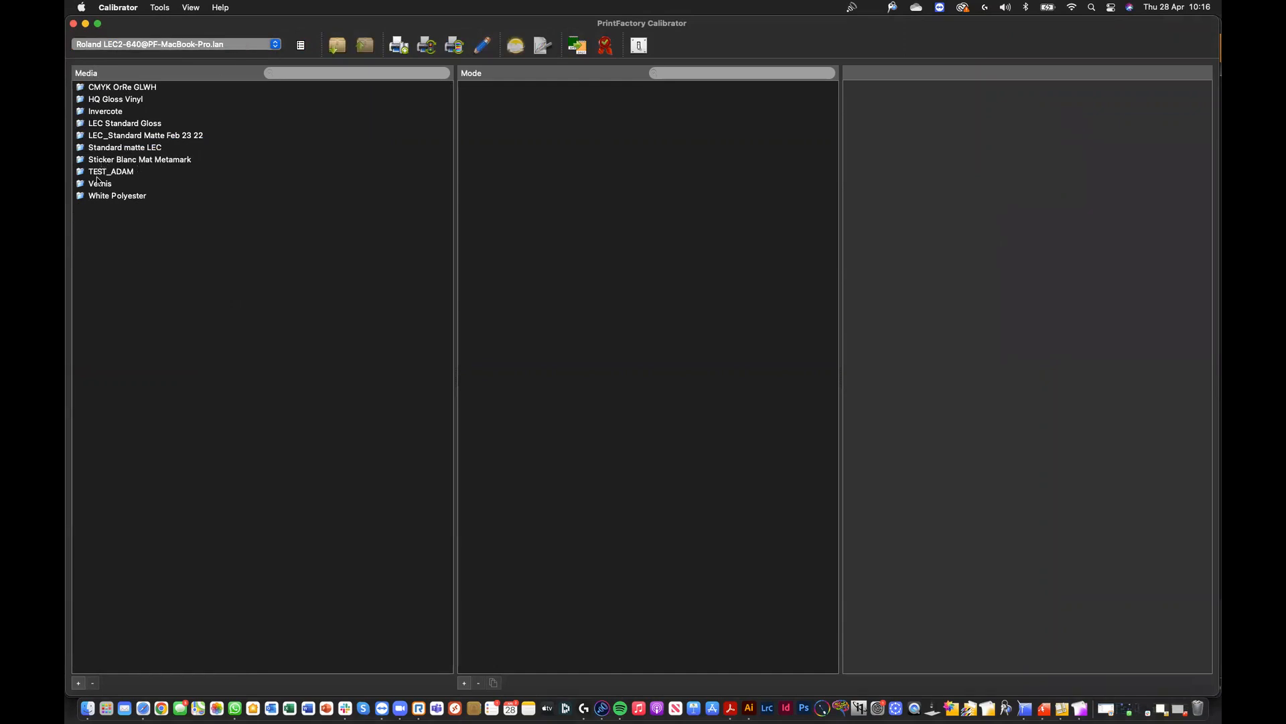
pyautogui.click(124, 195)
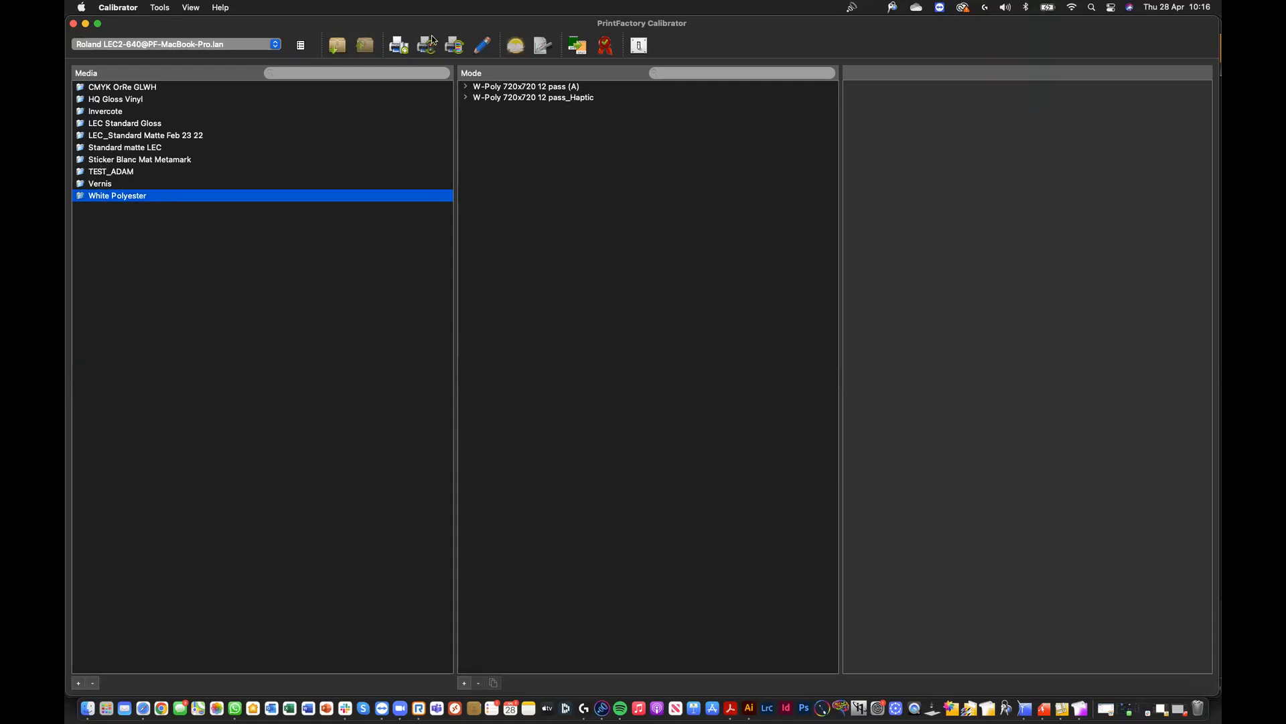
pyautogui.click(533, 87)
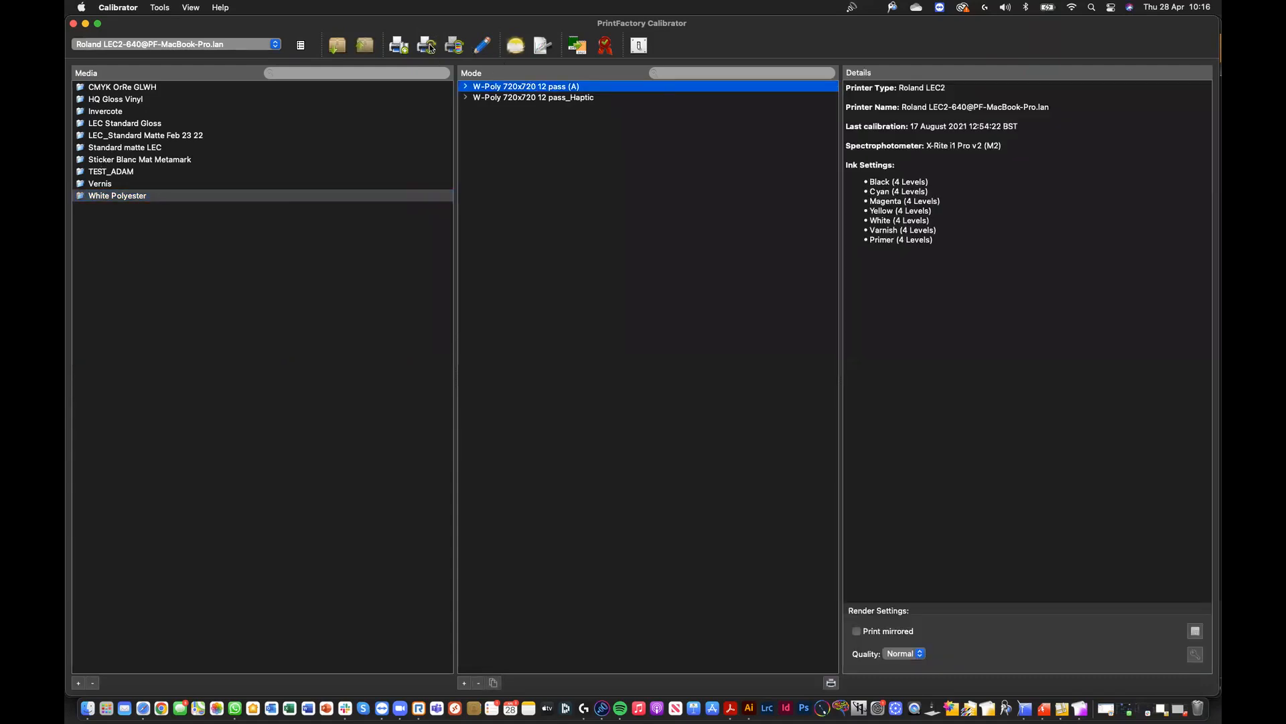
# Step: Examine the recalibration wizard's printer selection and chart printing pages for the White Polyester mode, and close it without committing
pyautogui.click(431, 48)
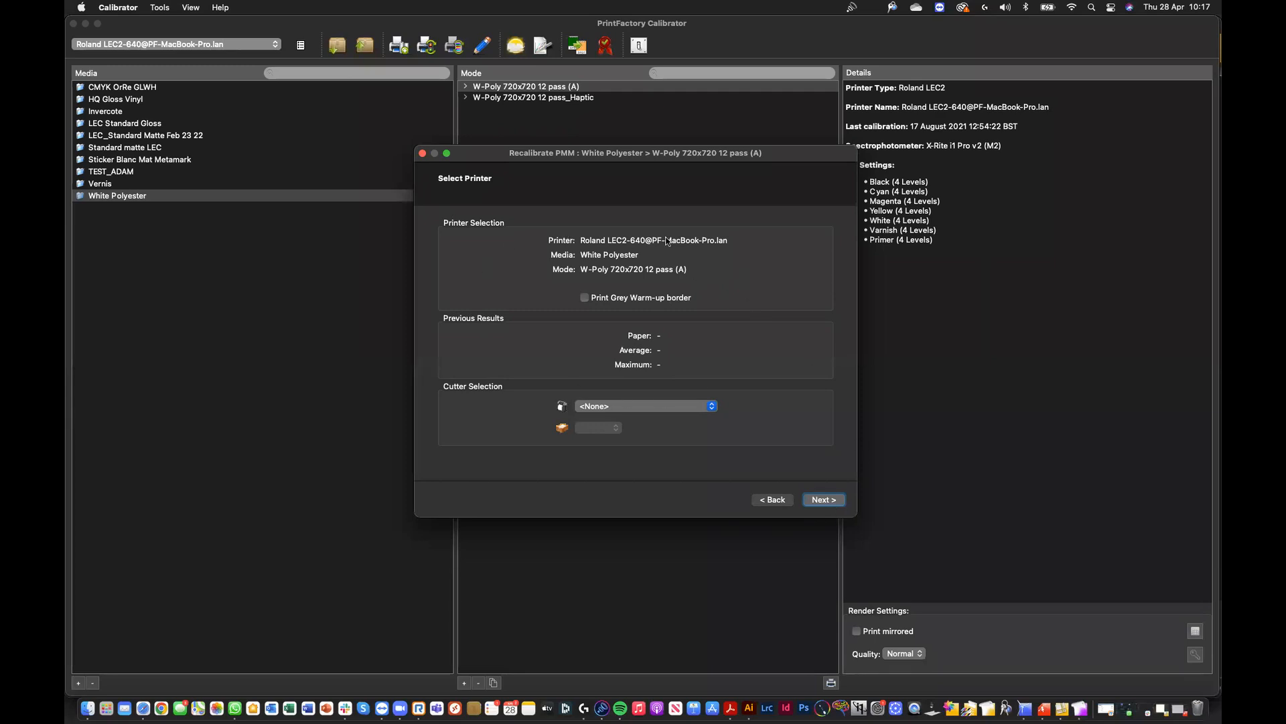
pyautogui.click(831, 500)
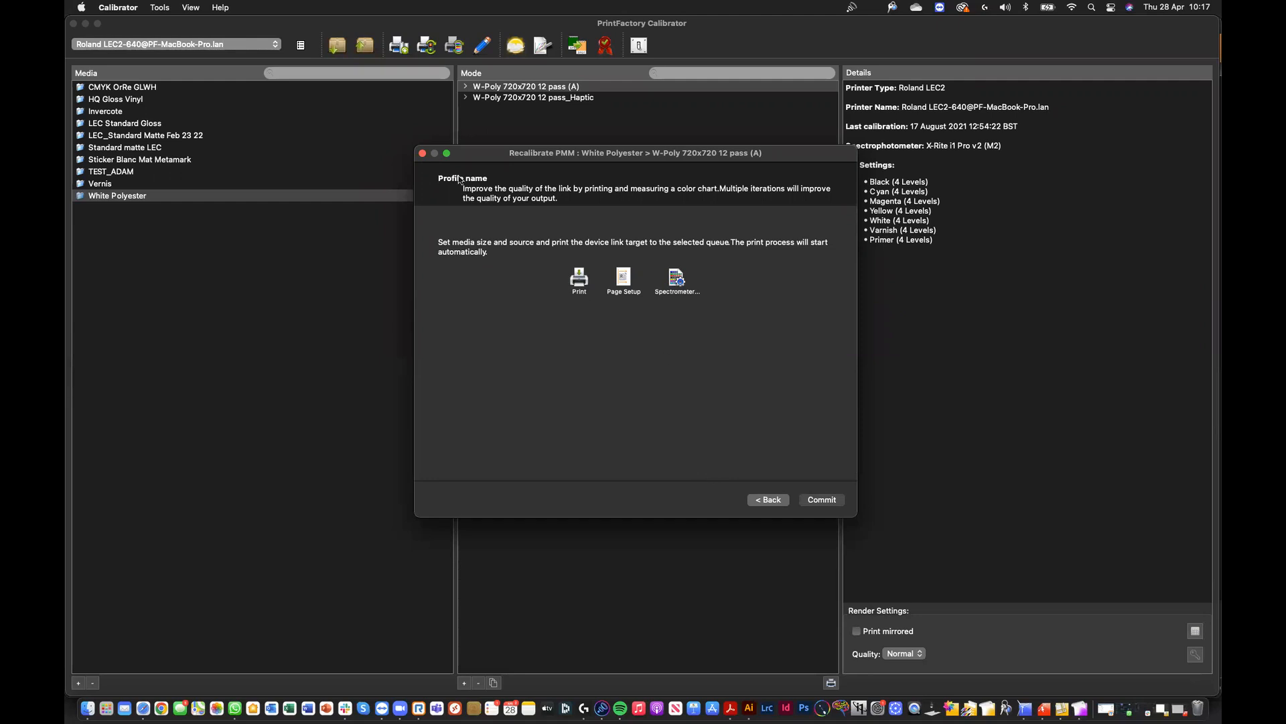
pyautogui.click(423, 153)
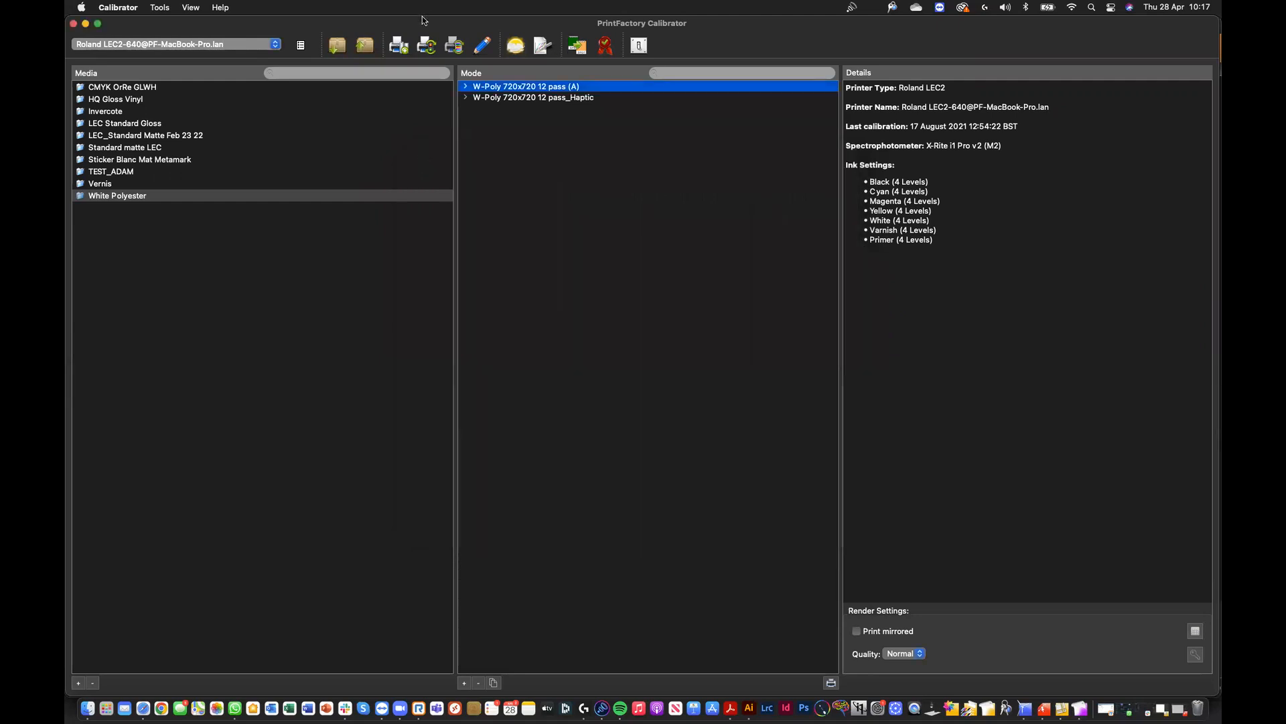
# Step: Start a gray adjustment with the Visual Match variant and ISO Coated v2 (ECI) reference, and print its chart at 0.5 ΔE granularity
pyautogui.click(517, 45)
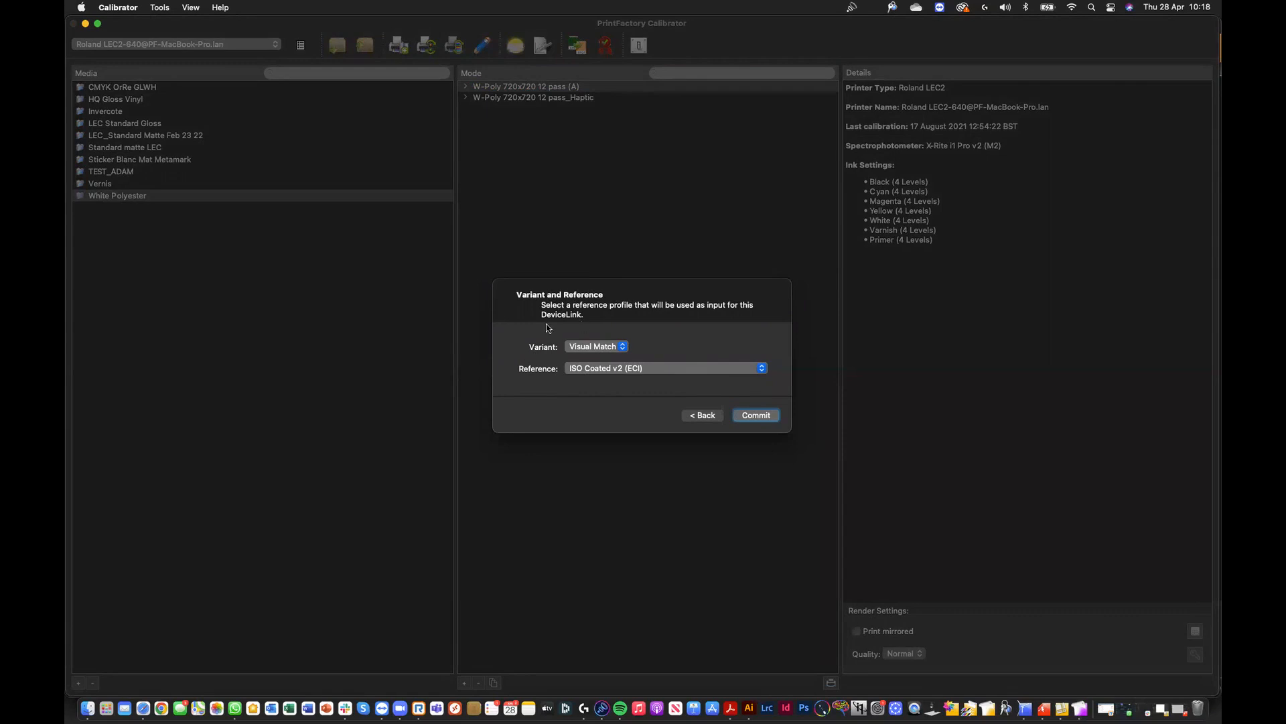
pyautogui.click(757, 417)
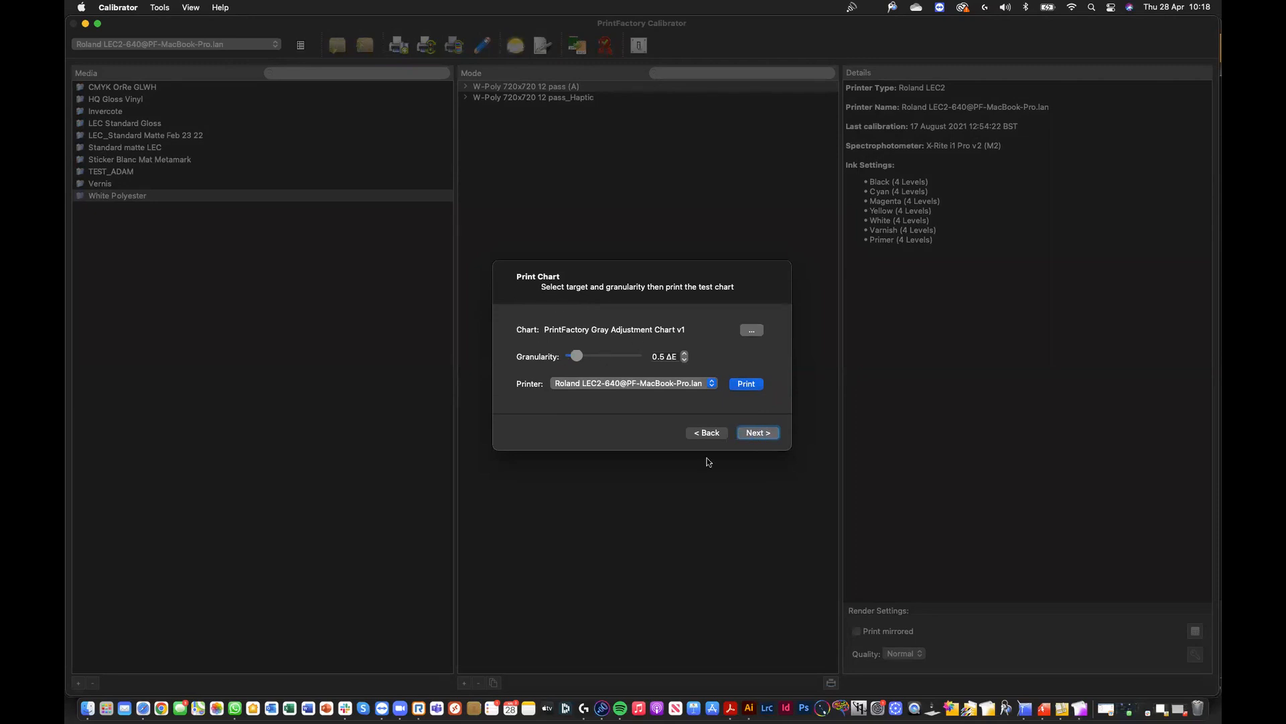
pyautogui.click(744, 384)
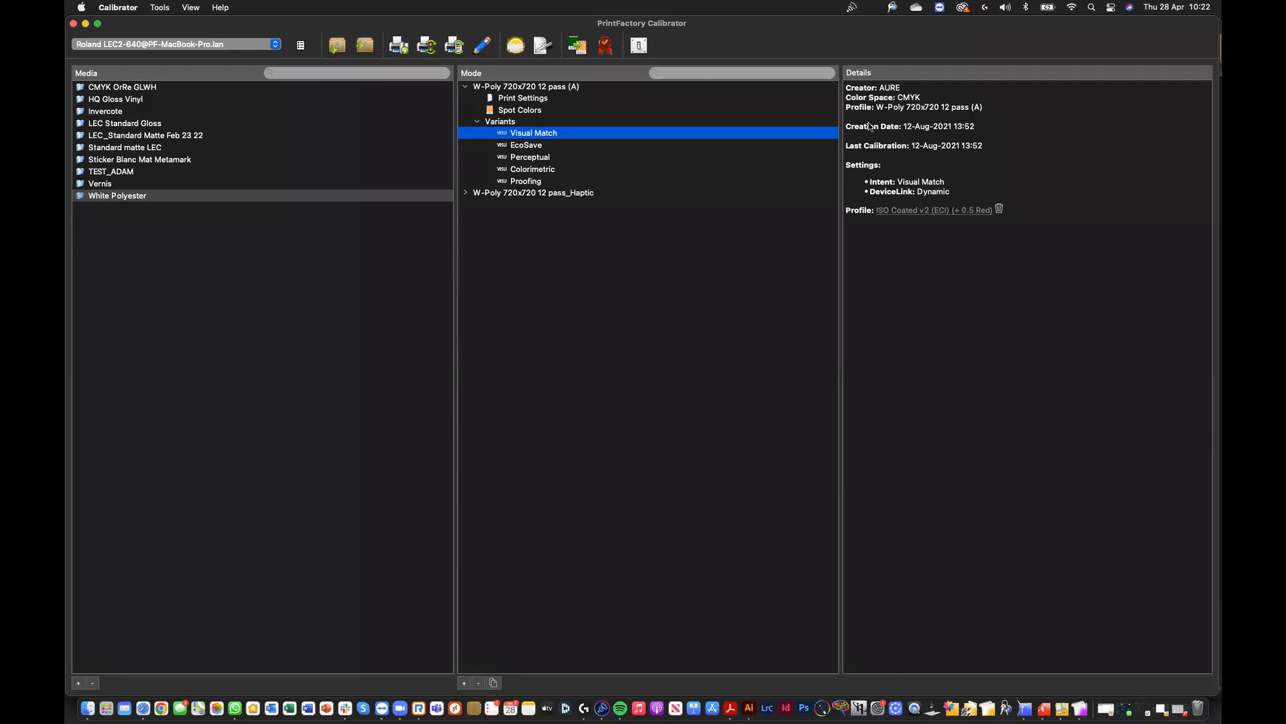
# Step: Examine the intent and profile details of the Perceptual, Proofing, Visual Match and EcoSave variants
pyautogui.click(529, 158)
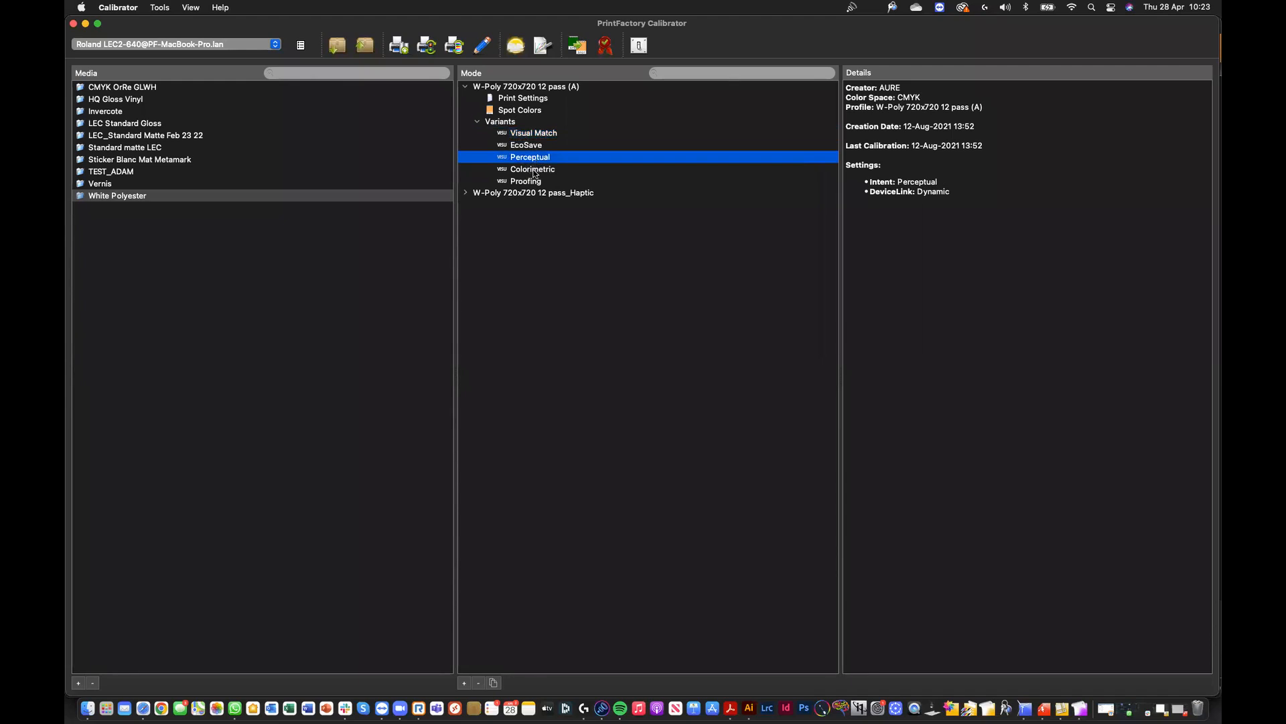
pyautogui.click(532, 182)
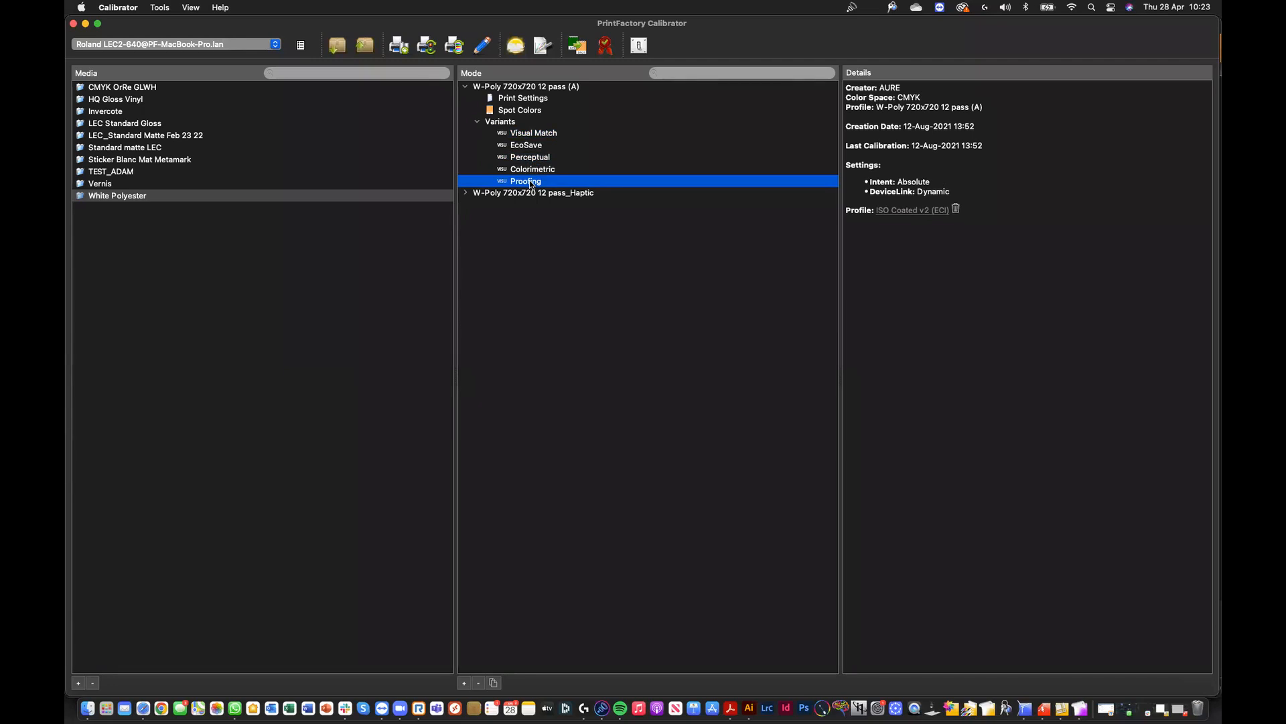
pyautogui.click(540, 138)
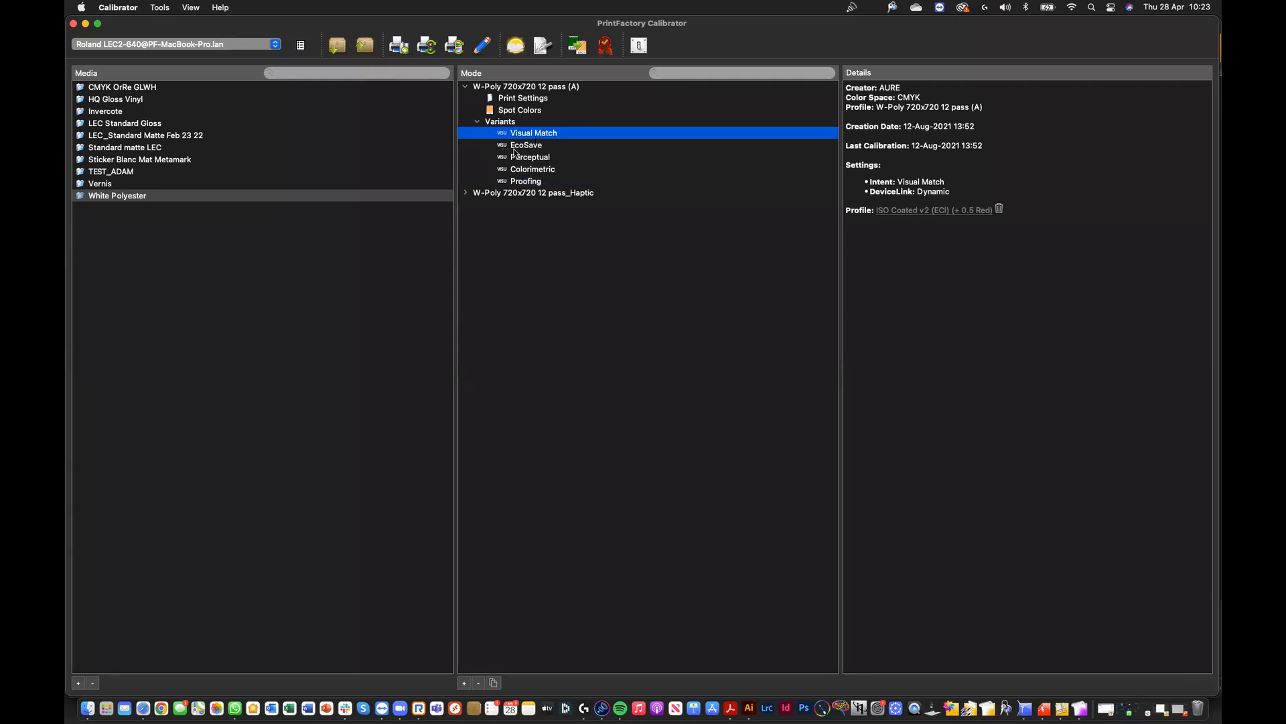
pyautogui.click(516, 151)
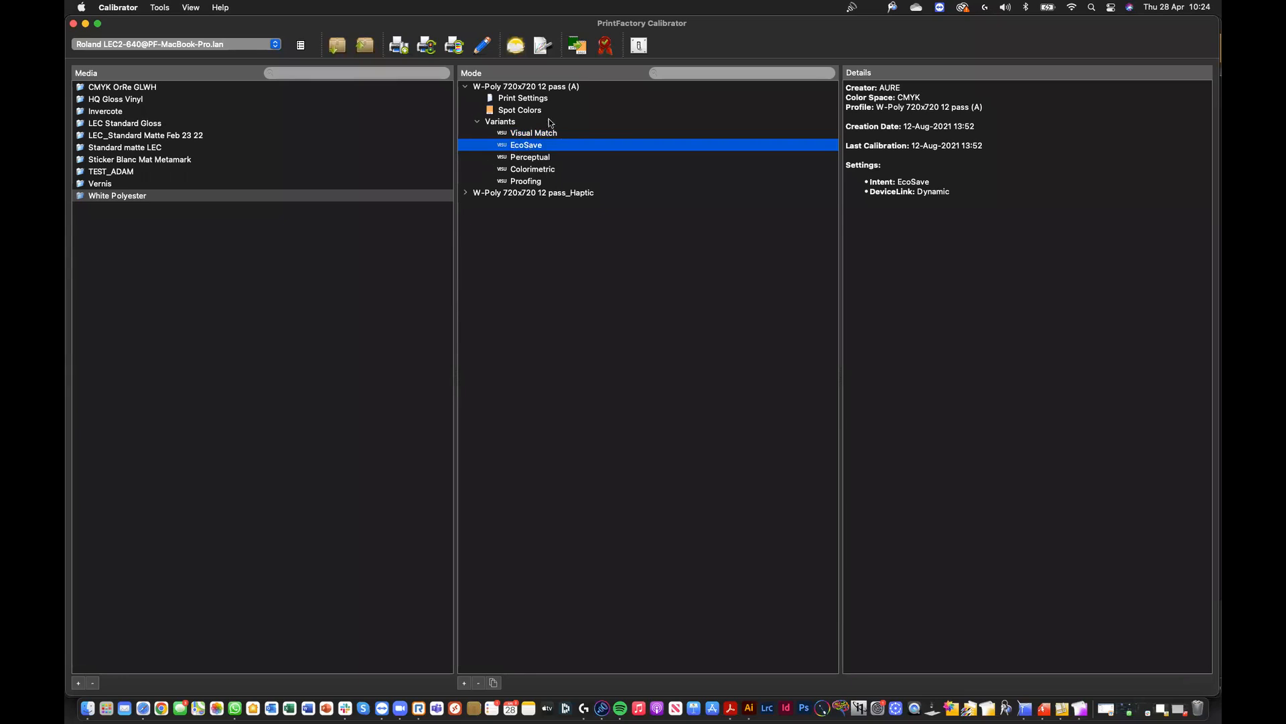
# Step: Import a PANTONE coated CxF library into the White Polyester mode's spot colors and tune all of its colors
pyautogui.click(518, 111)
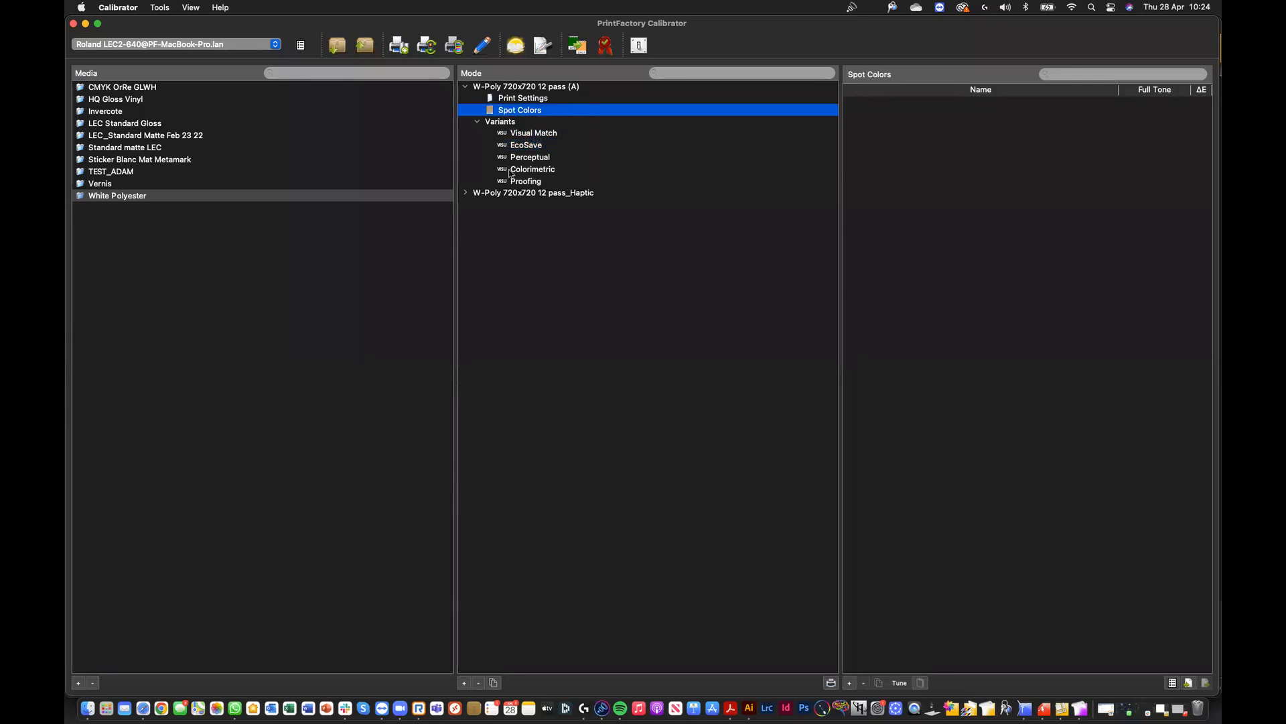
pyautogui.click(1187, 682)
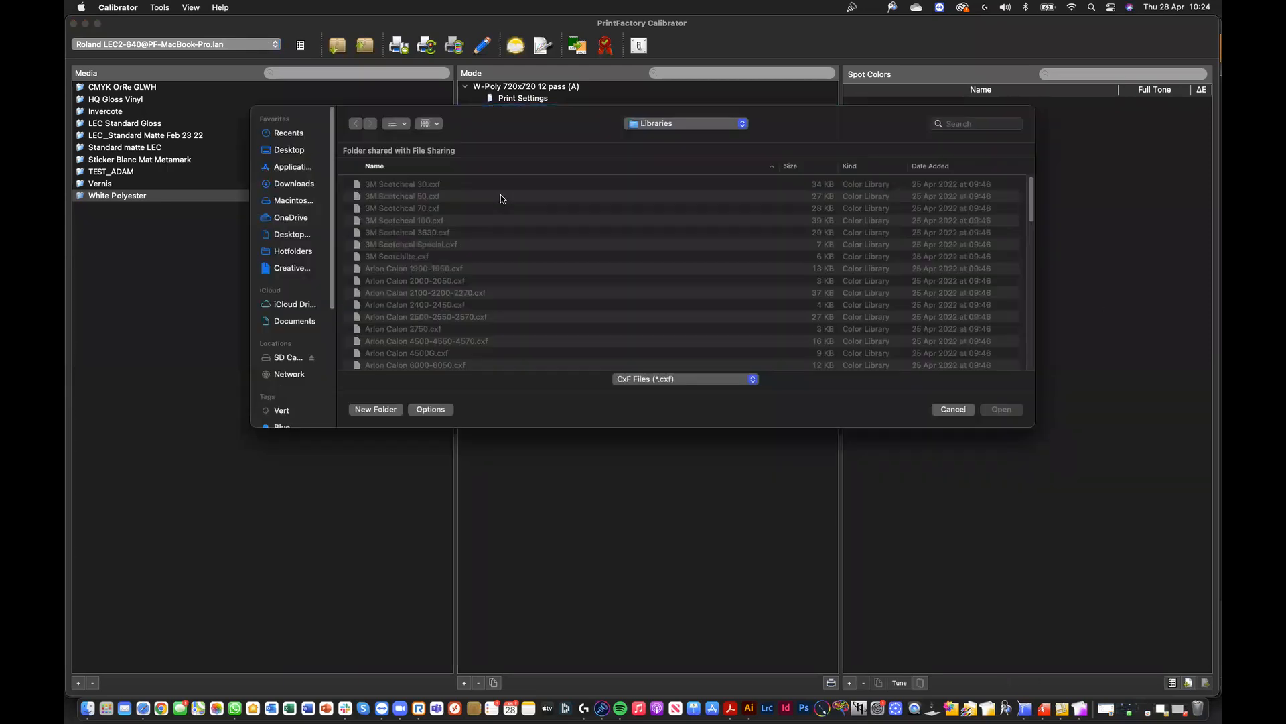
pyautogui.moveTo(495, 130); pyautogui.dragTo(540, 109)
pyautogui.moveTo(1075, 178); pyautogui.dragTo(1076, 323)
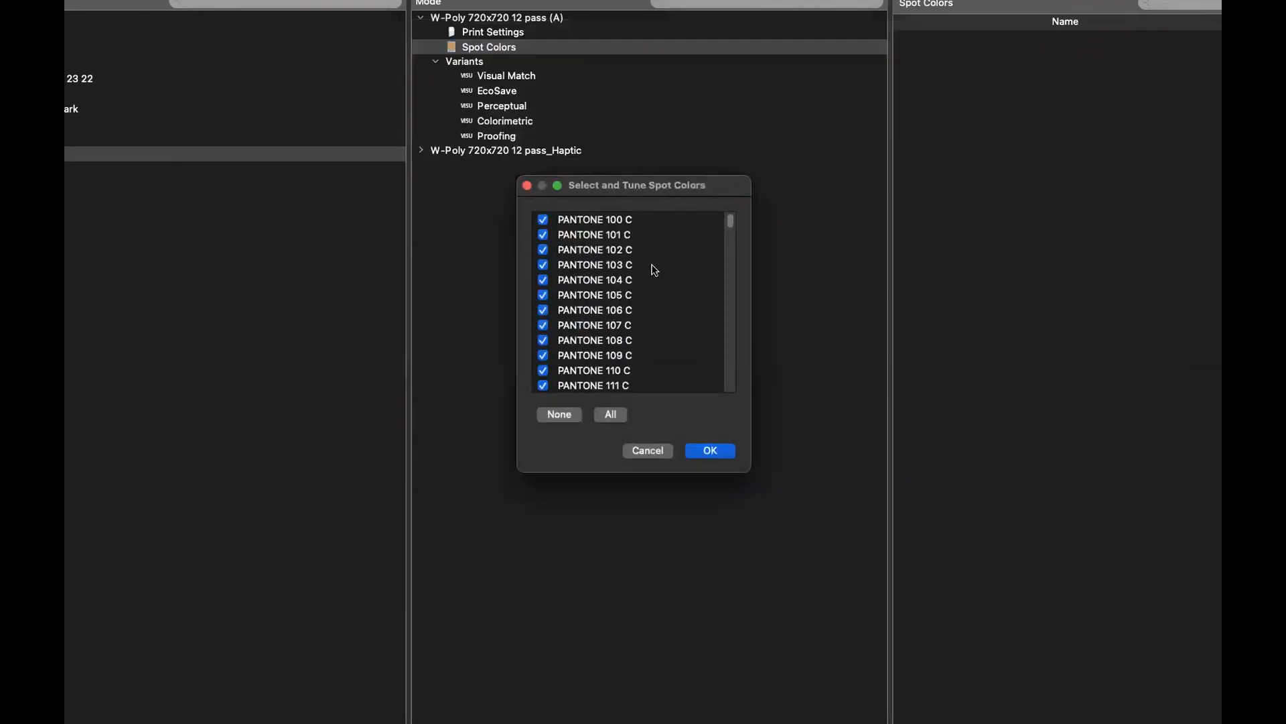
pyautogui.moveTo(732, 219); pyautogui.dragTo(708, 207)
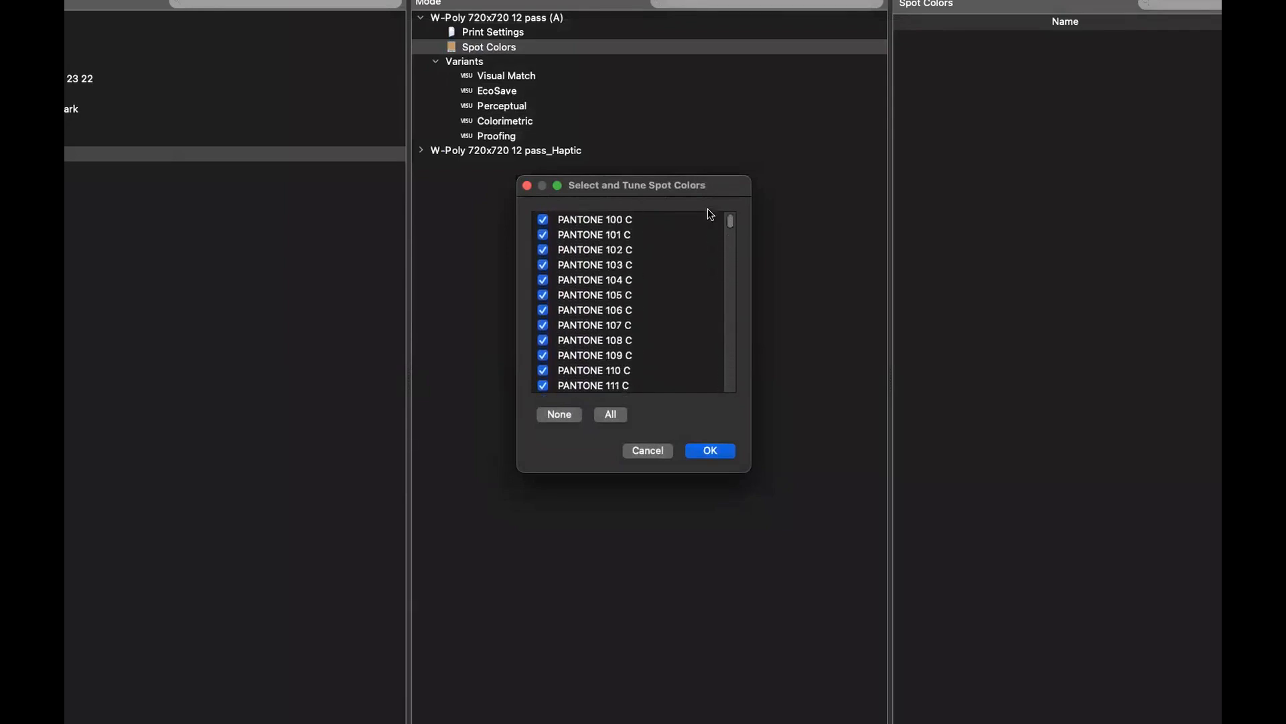
pyautogui.click(719, 454)
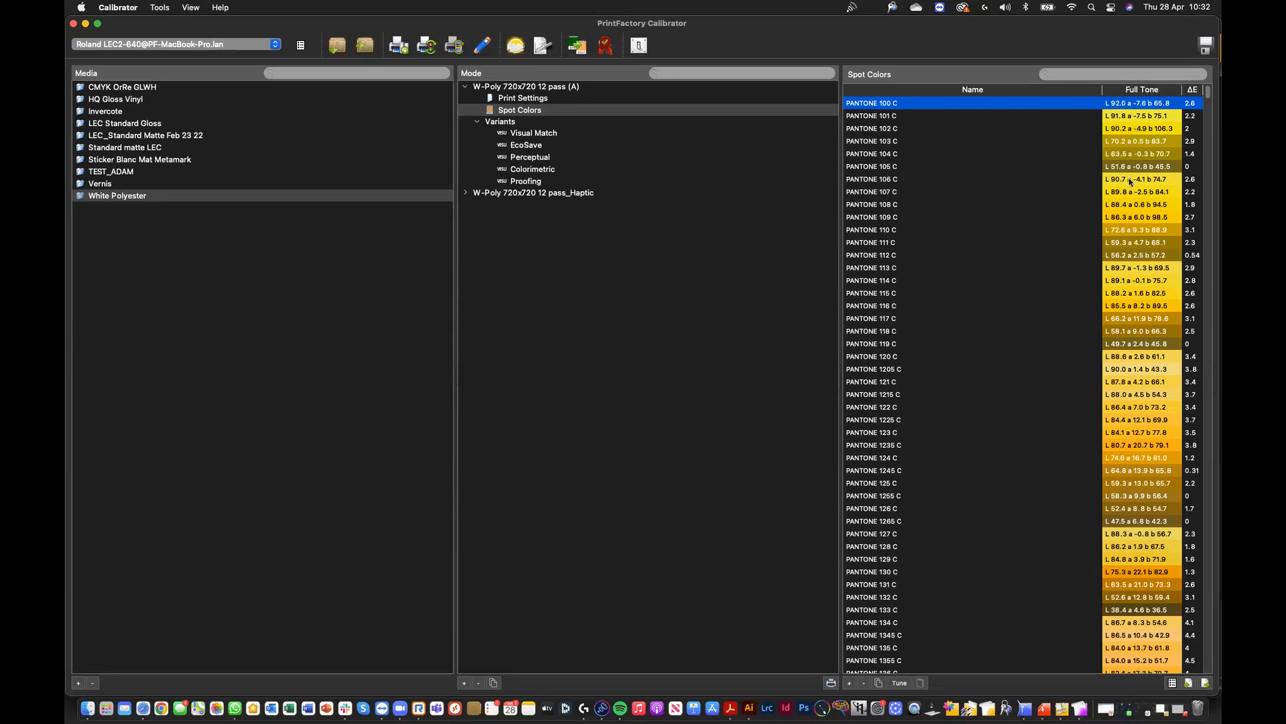
# Step: Compare the Lab and ΔE values of several yellow PANTONE spot colors, including PANTONE 1215 C, 127 C and 132 C
pyautogui.click(1131, 342)
pyautogui.click(1132, 396)
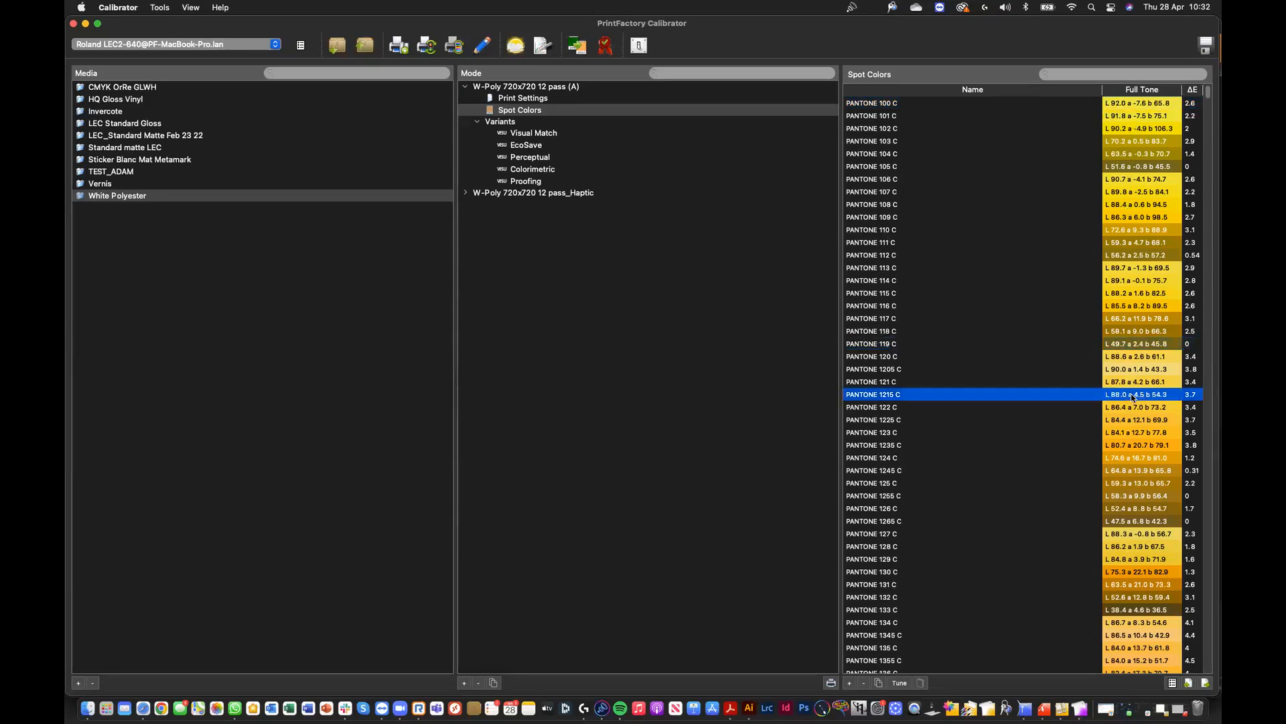
pyautogui.click(1139, 434)
pyautogui.click(1142, 496)
pyautogui.click(1144, 535)
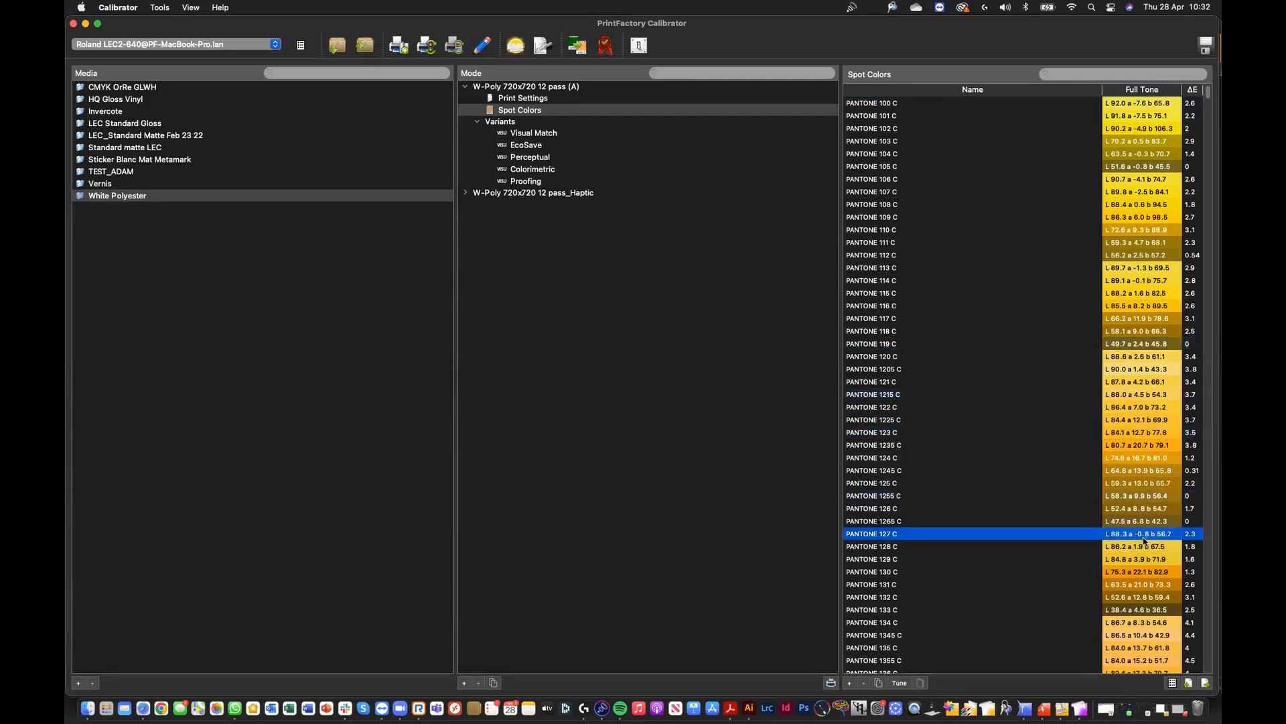
pyautogui.click(1143, 595)
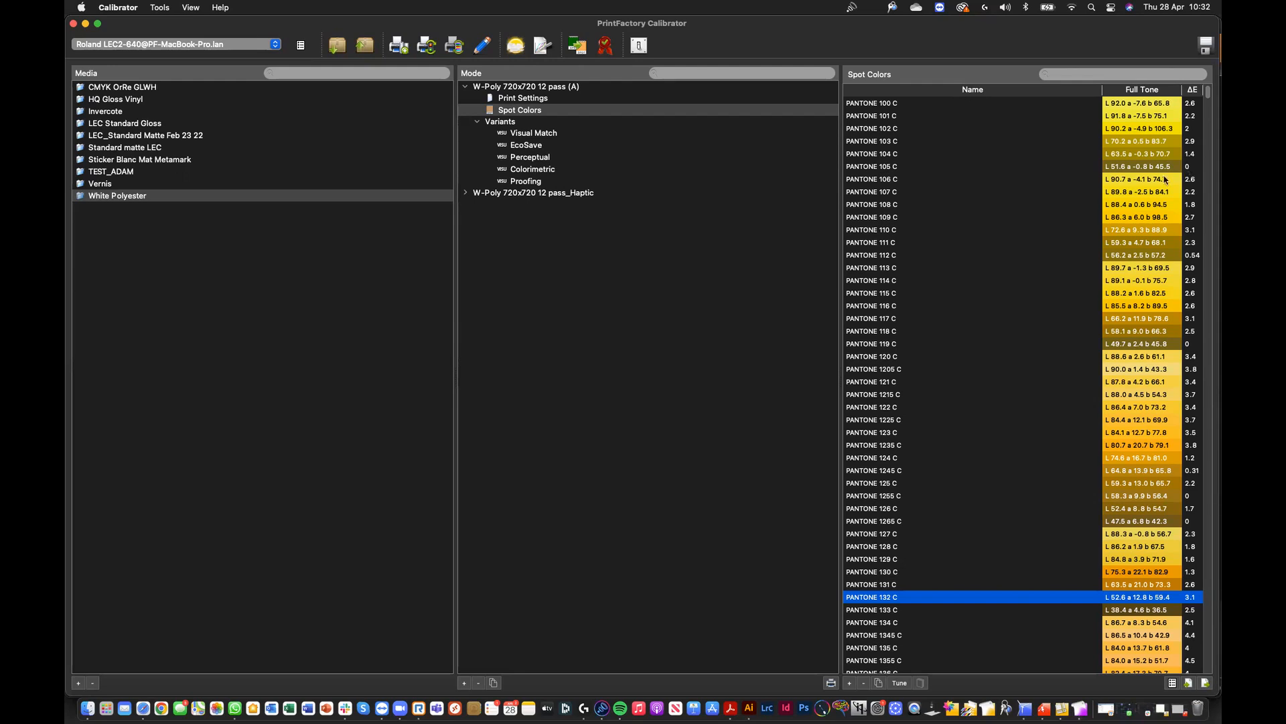
# Step: Examine the CIELab and CMYK definitions of the PANTONE 107 C spot color and close its editor
pyautogui.doubleClick(1159, 196)
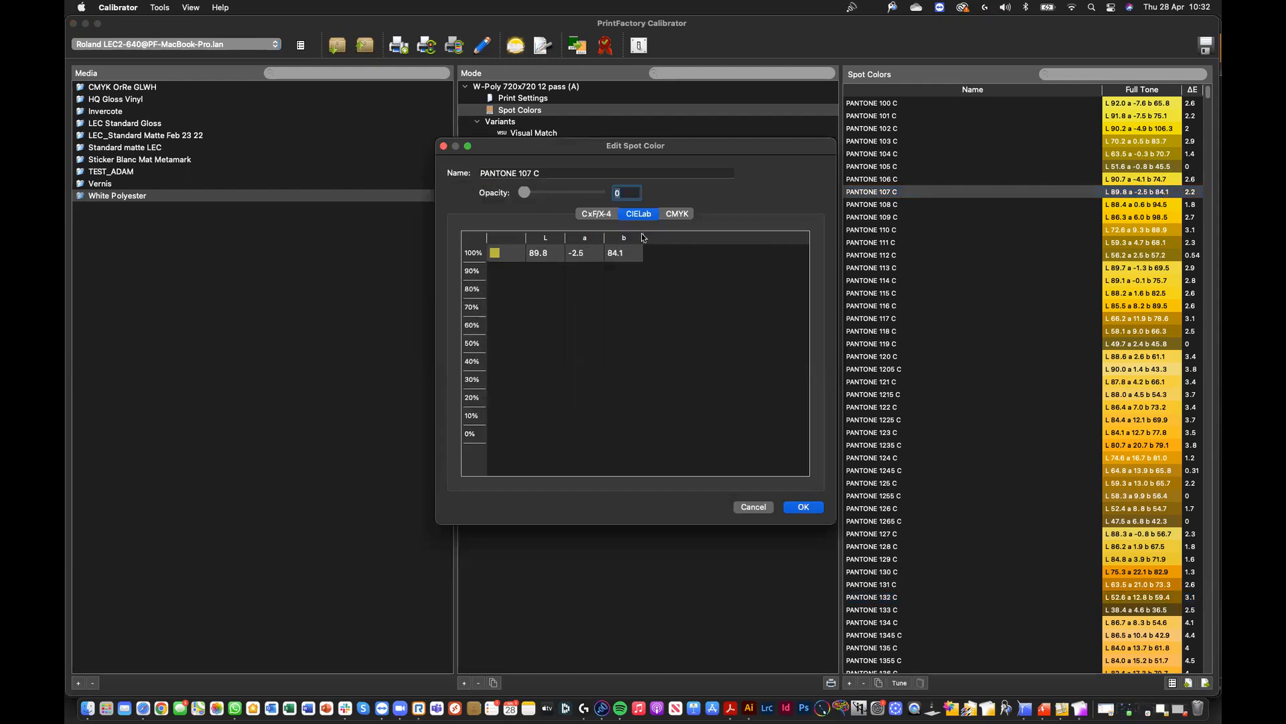
pyautogui.click(675, 214)
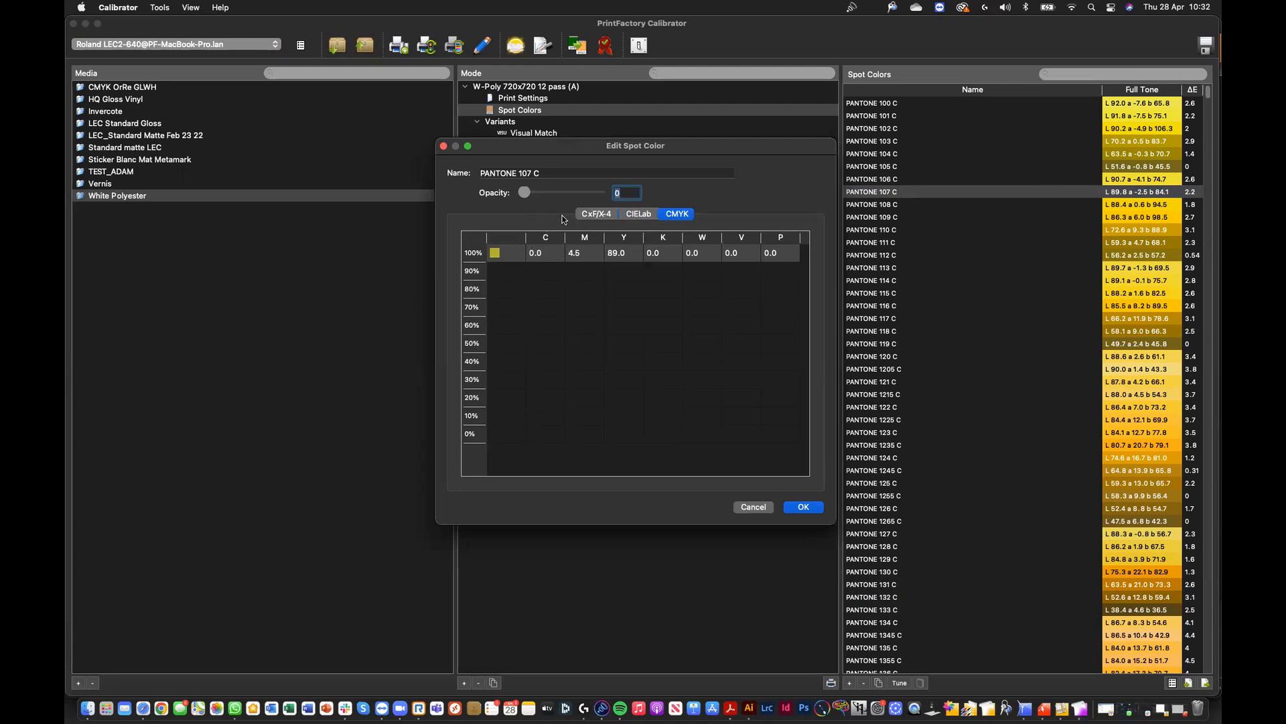
pyautogui.click(804, 508)
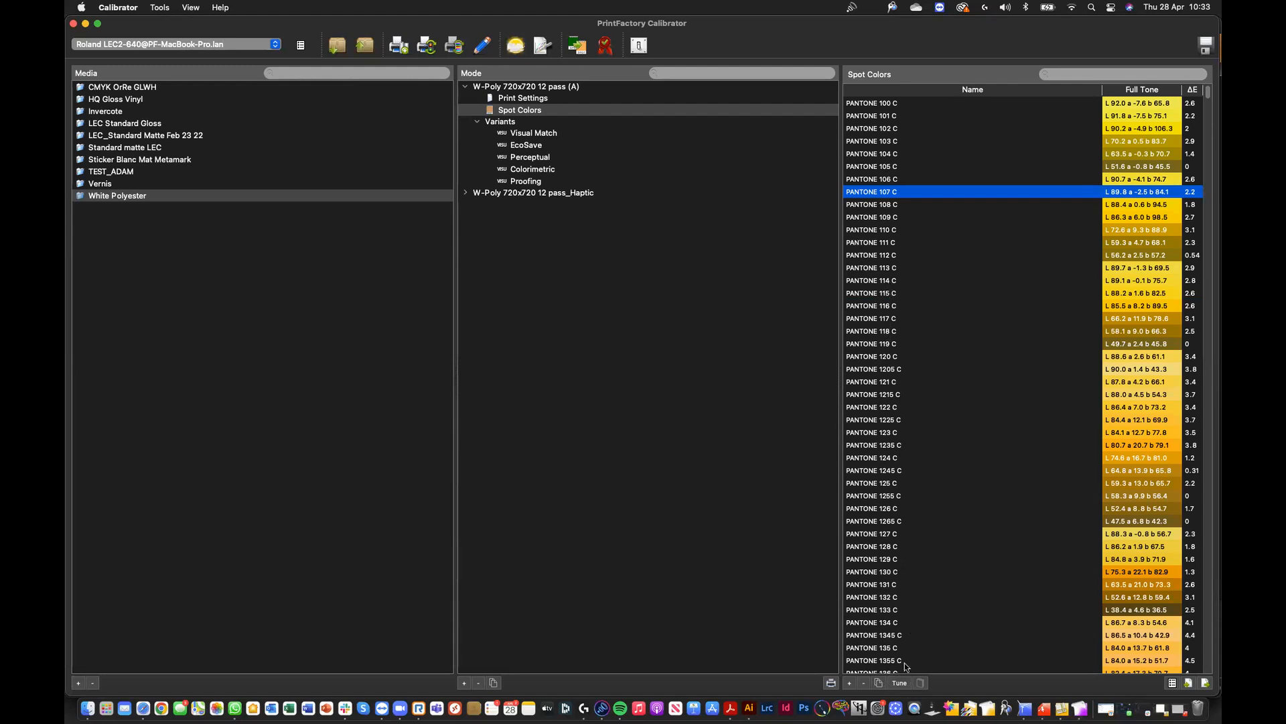
# Step: Start a spot tune for PANTONE 107 C and accept patch A2 as the reference
pyautogui.click(900, 683)
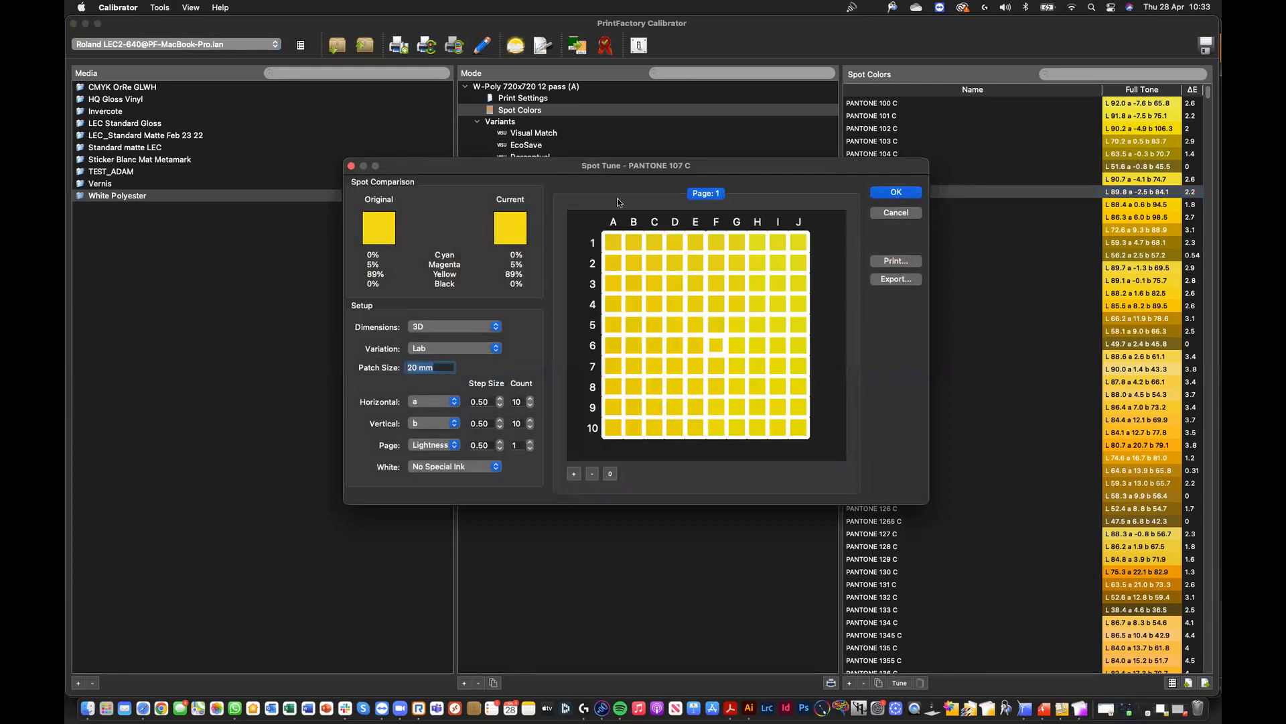
pyautogui.moveTo(713, 346)
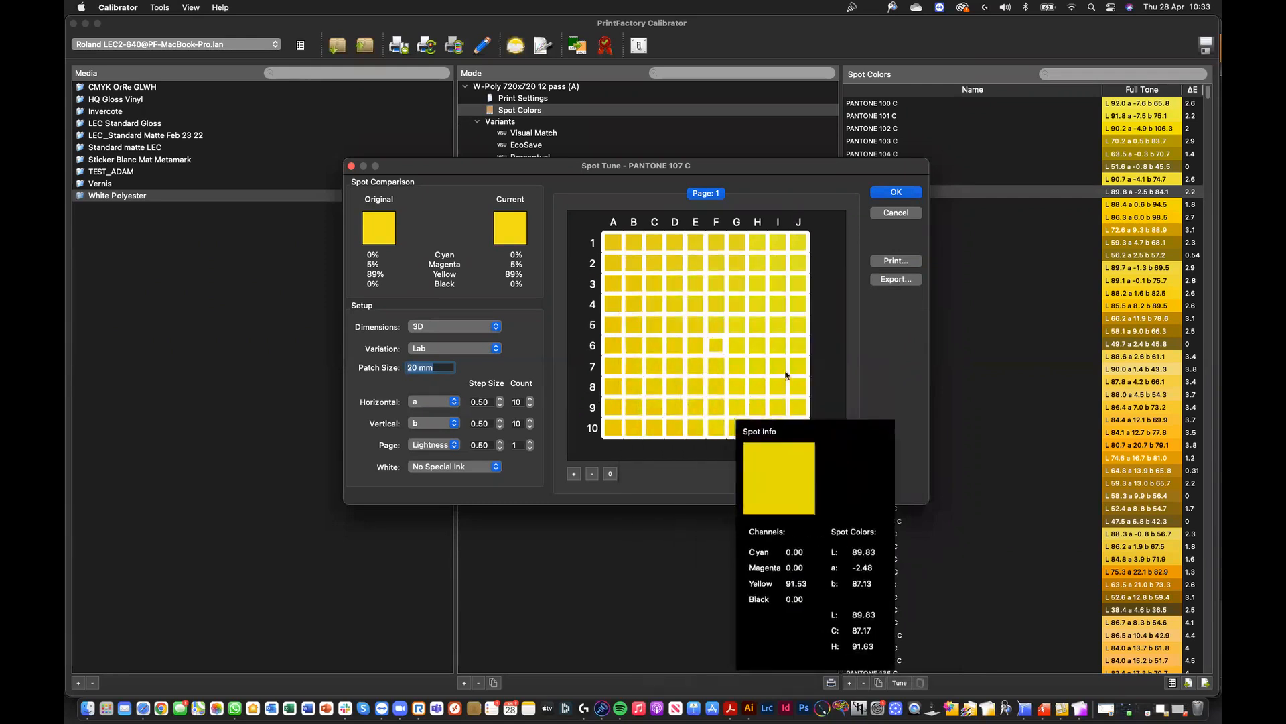
pyautogui.click(611, 258)
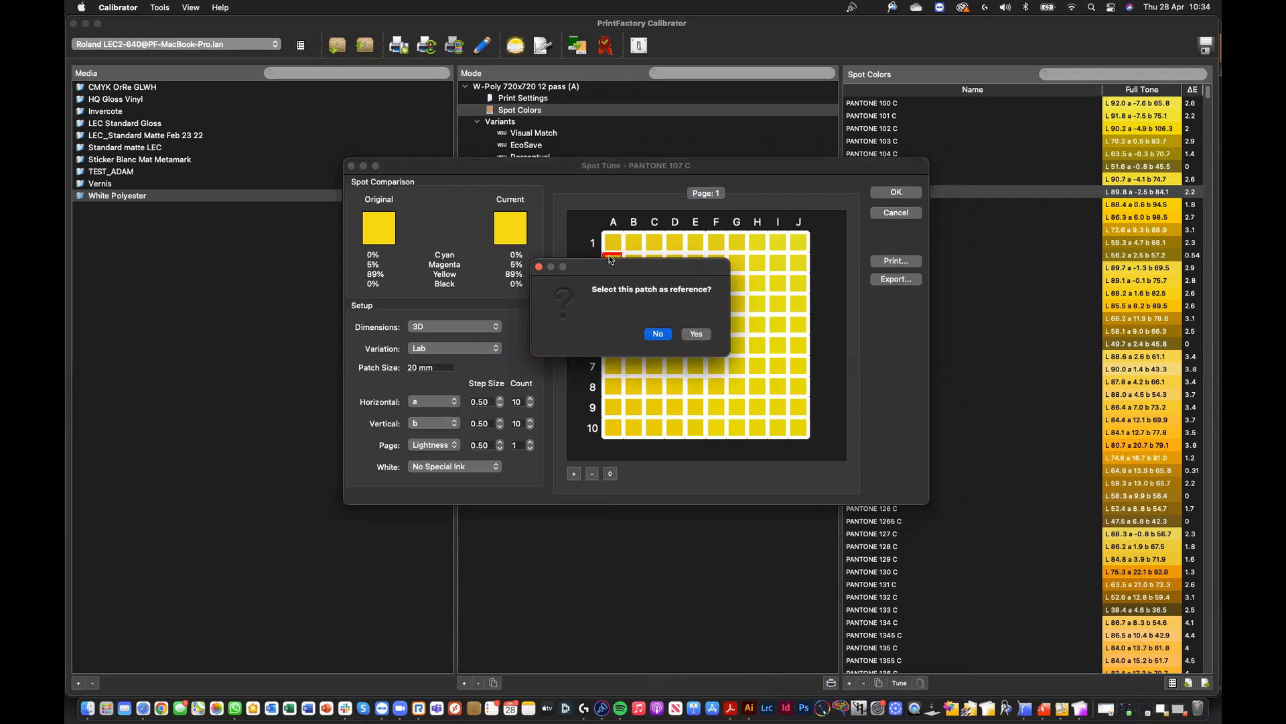
pyautogui.click(691, 336)
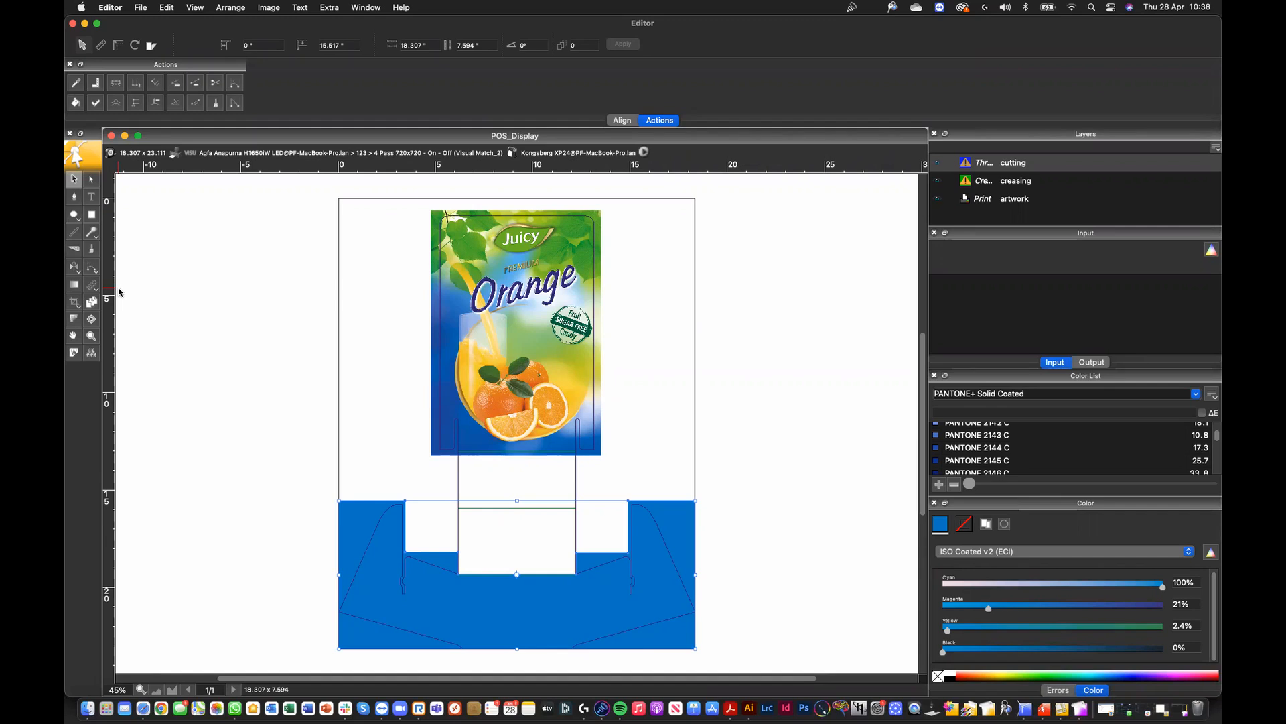
# Step: Set the POS_Display document's printer to the Roland LEC2-640 with the HQ Gloss Vinyl media
pyautogui.click(347, 161)
pyautogui.click(305, 172)
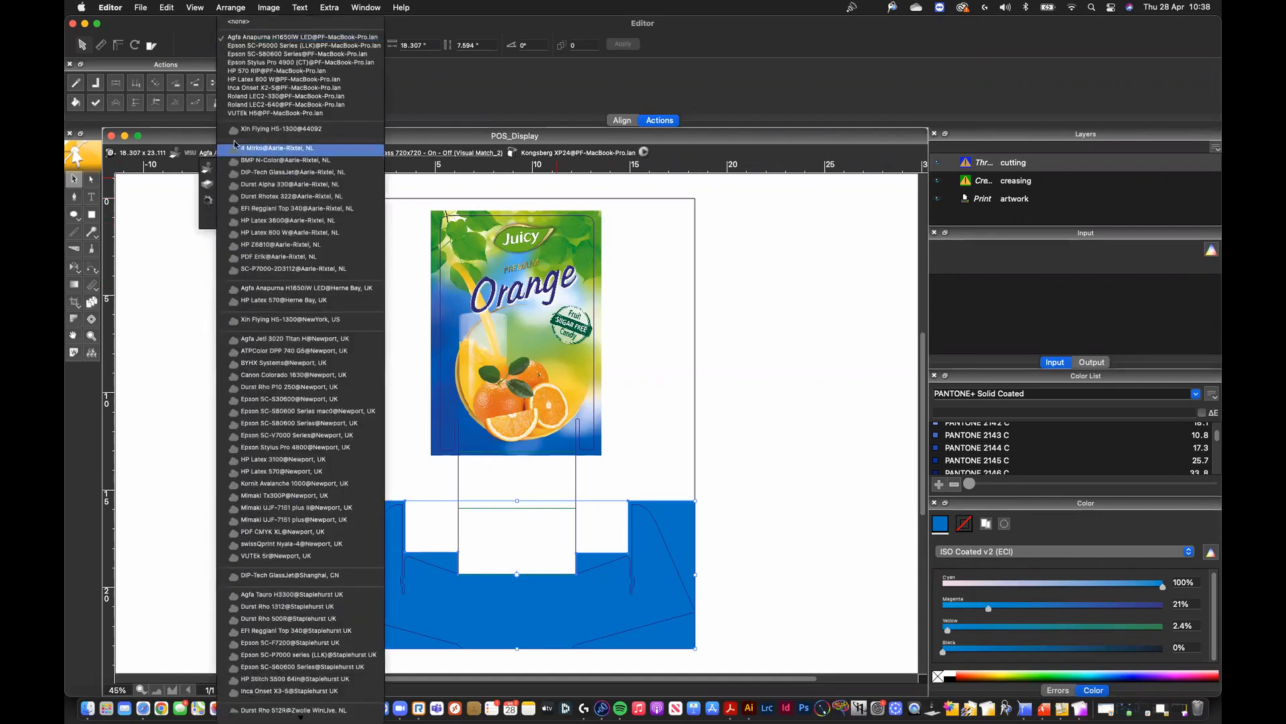
pyautogui.click(287, 106)
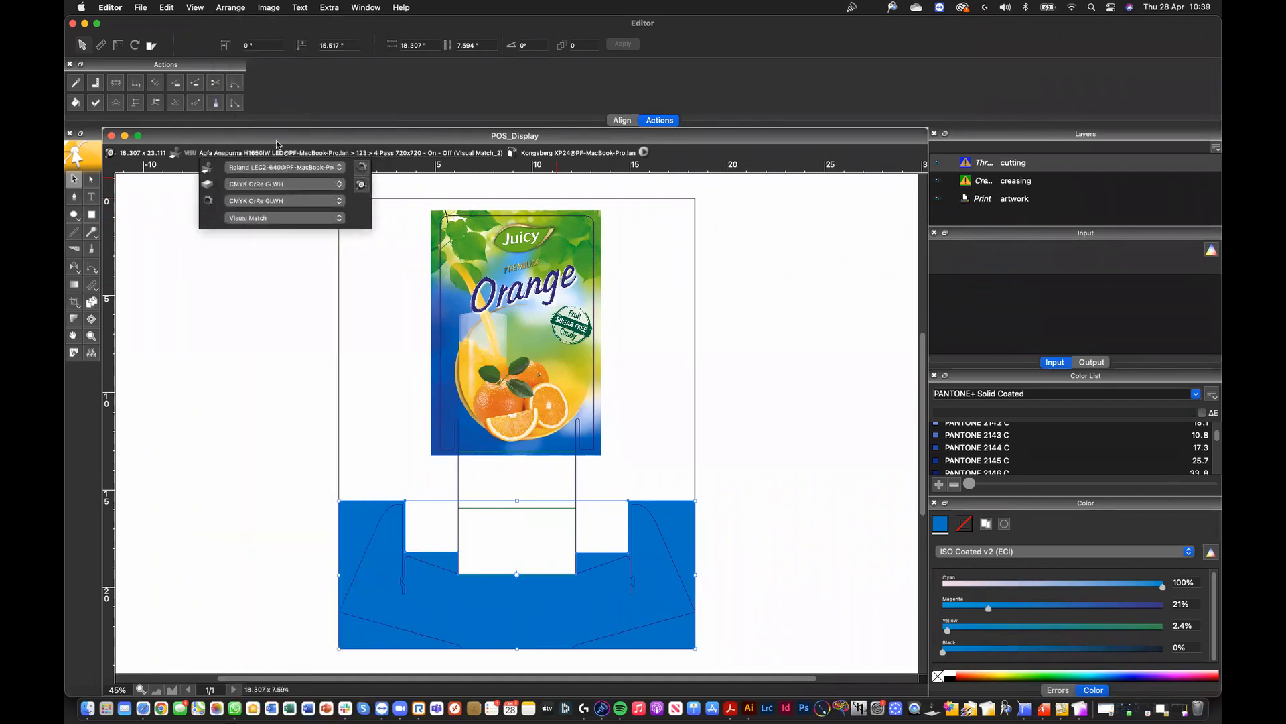
pyautogui.click(272, 183)
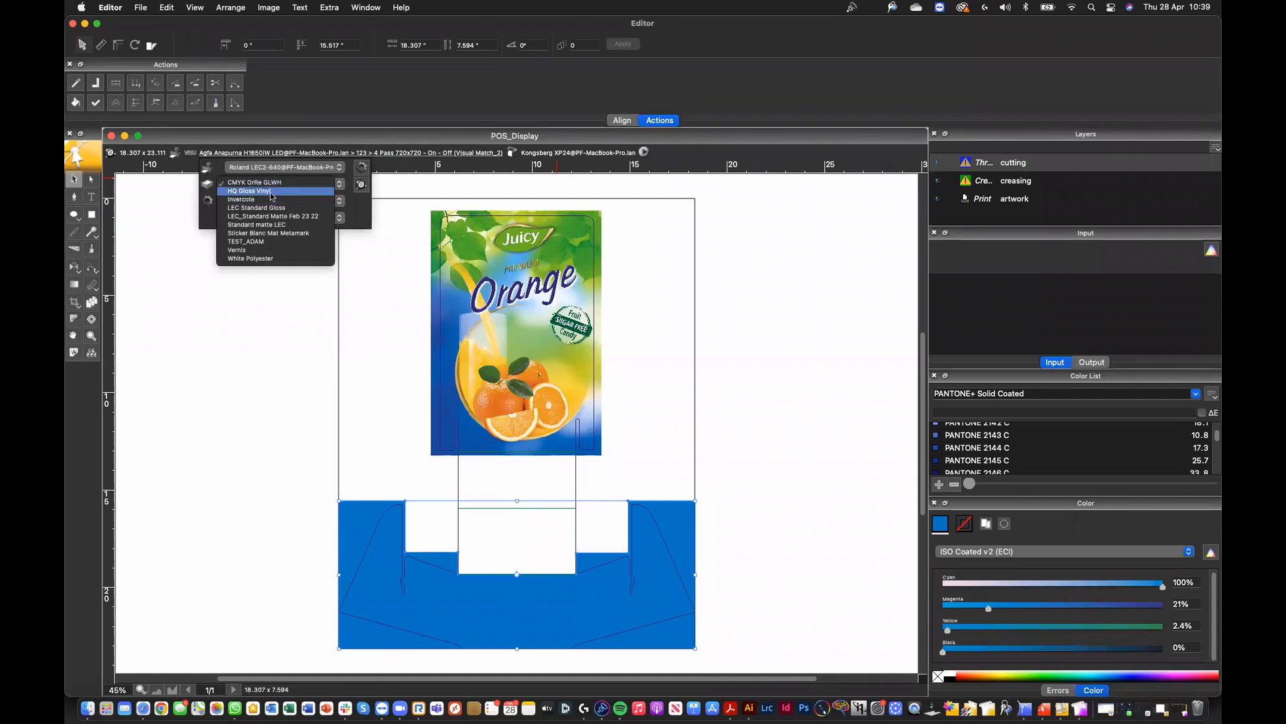
pyautogui.click(272, 196)
# Step: Choose the 720x720 BiDi Emb-White-CMYK mode and the EcoSave variant for the POS_Display document
pyautogui.click(268, 201)
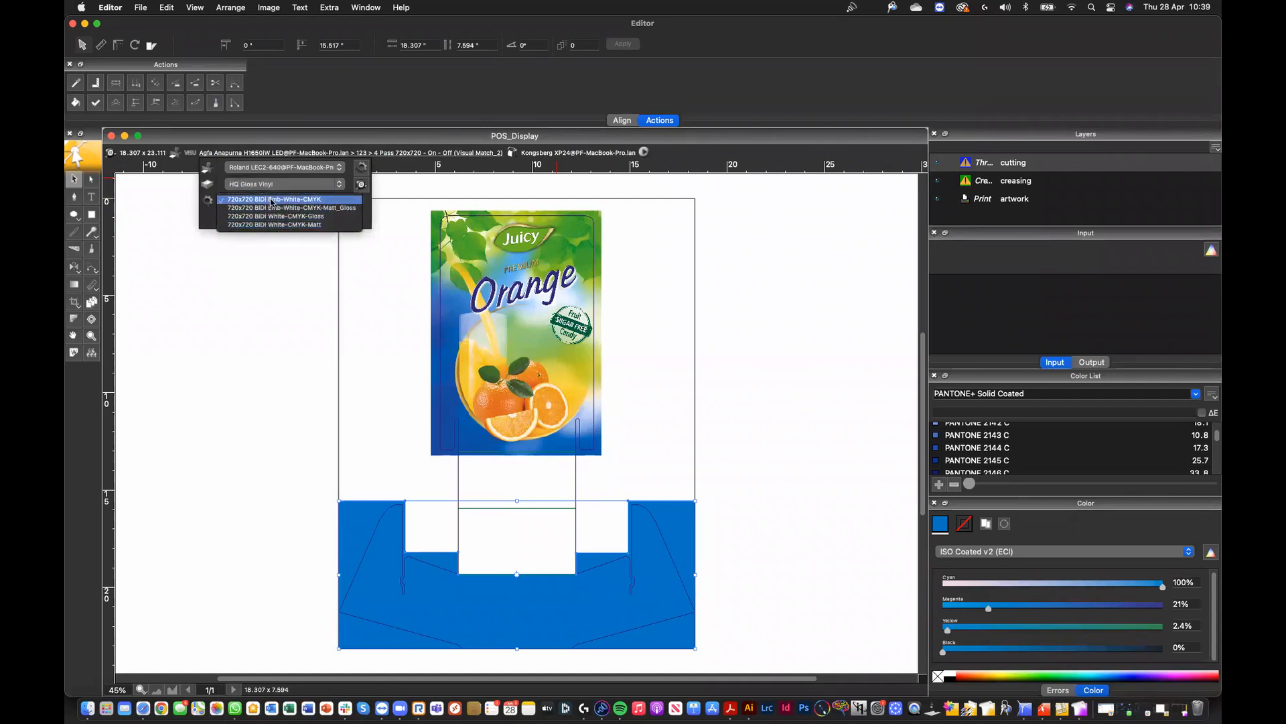
pyautogui.click(278, 200)
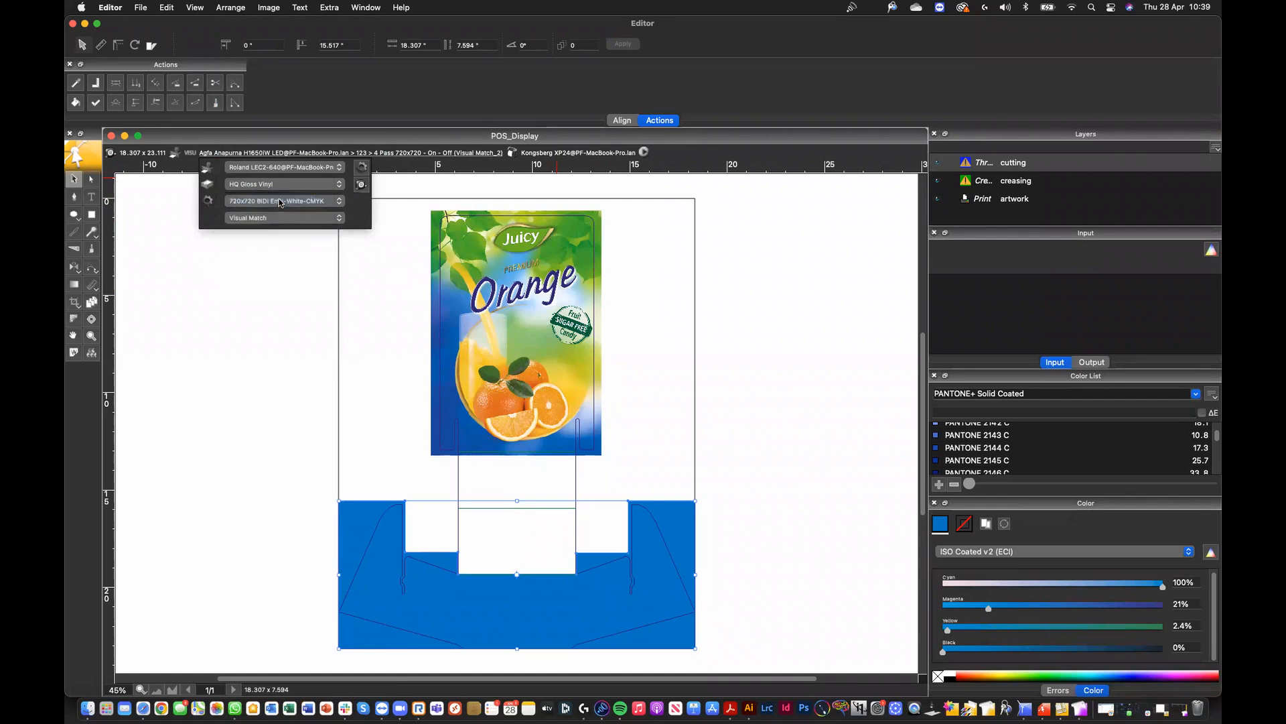
pyautogui.click(254, 218)
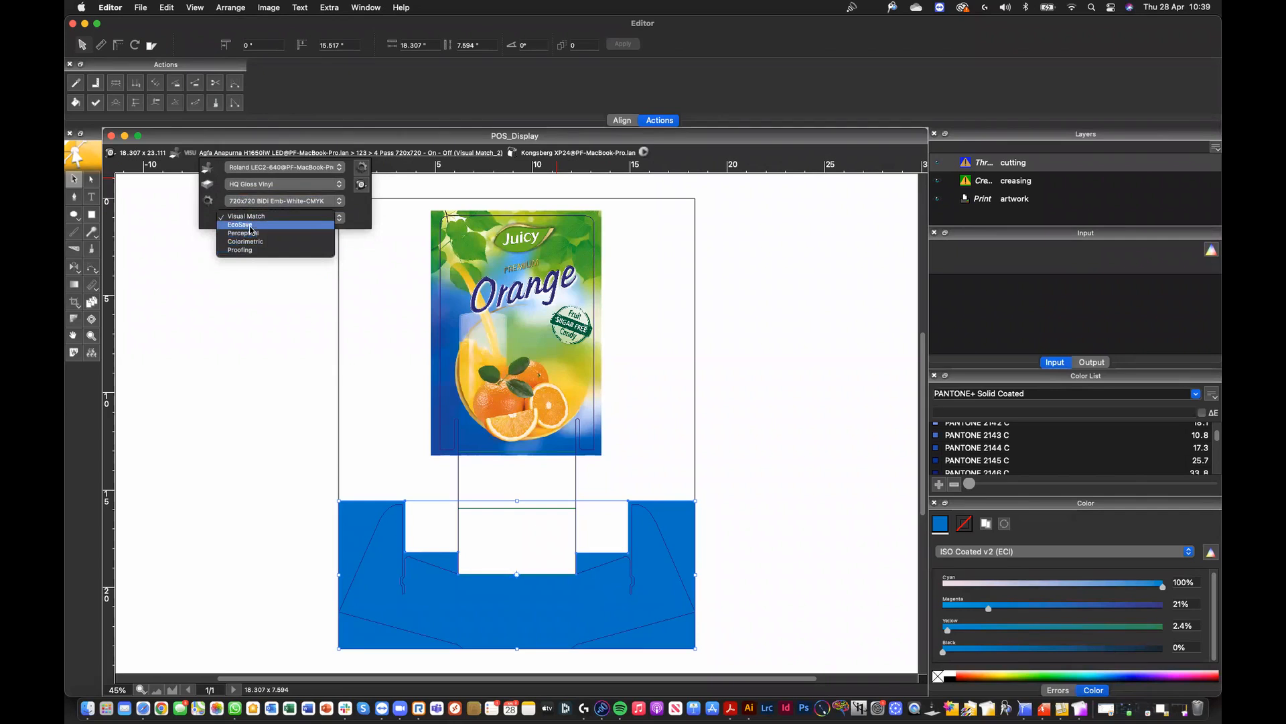
pyautogui.click(251, 227)
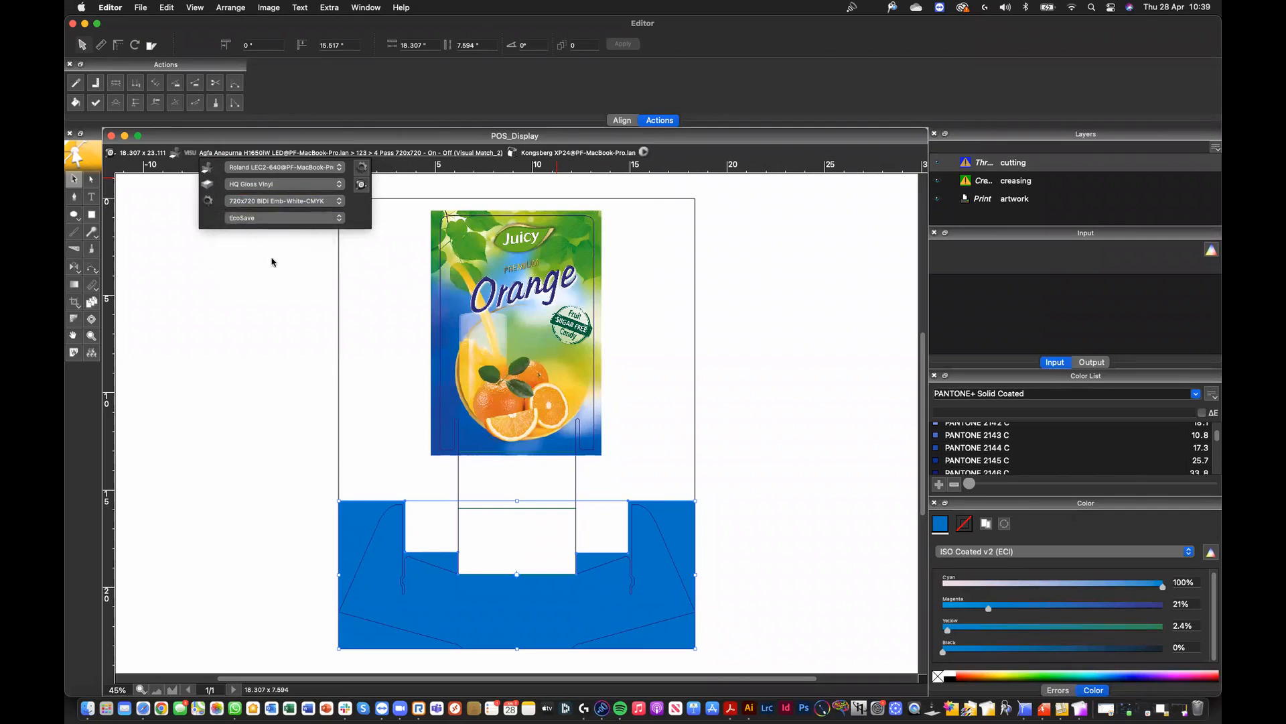
pyautogui.click(267, 260)
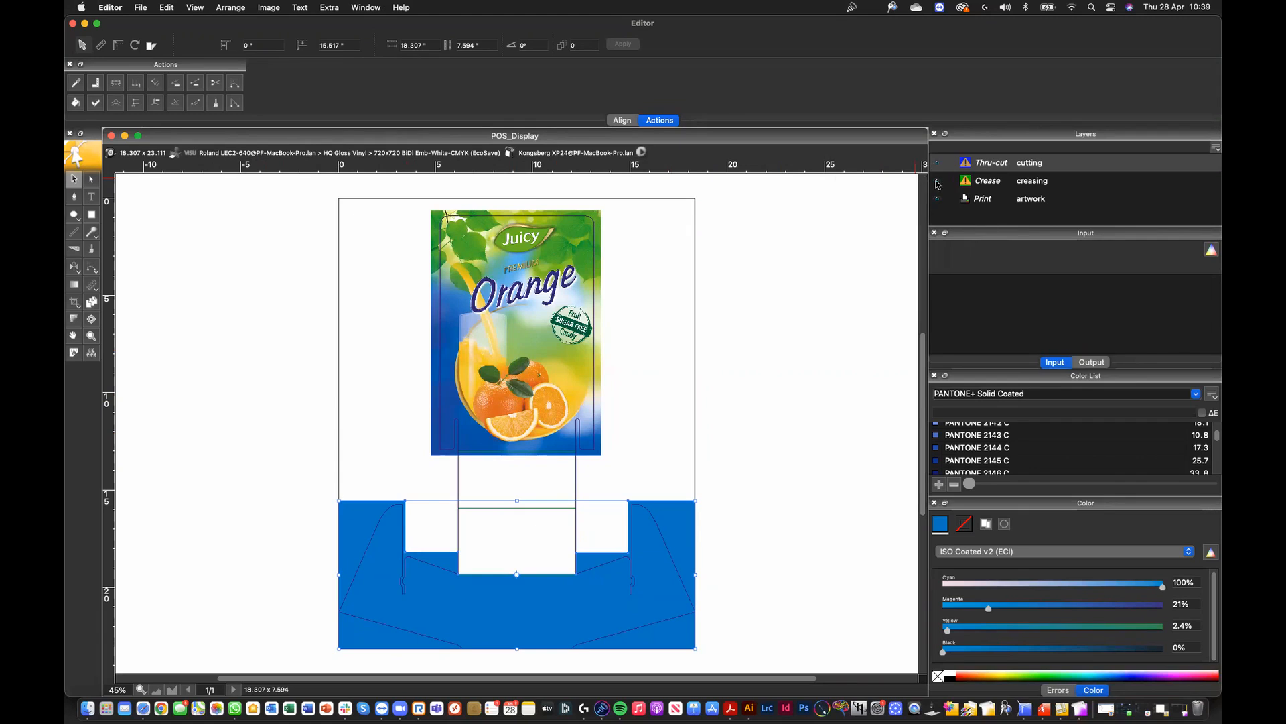
# Step: Inspect the artwork, creasing and cutting layers separately by hiding them and restoring their visibility
pyautogui.click(938, 197)
pyautogui.click(939, 199)
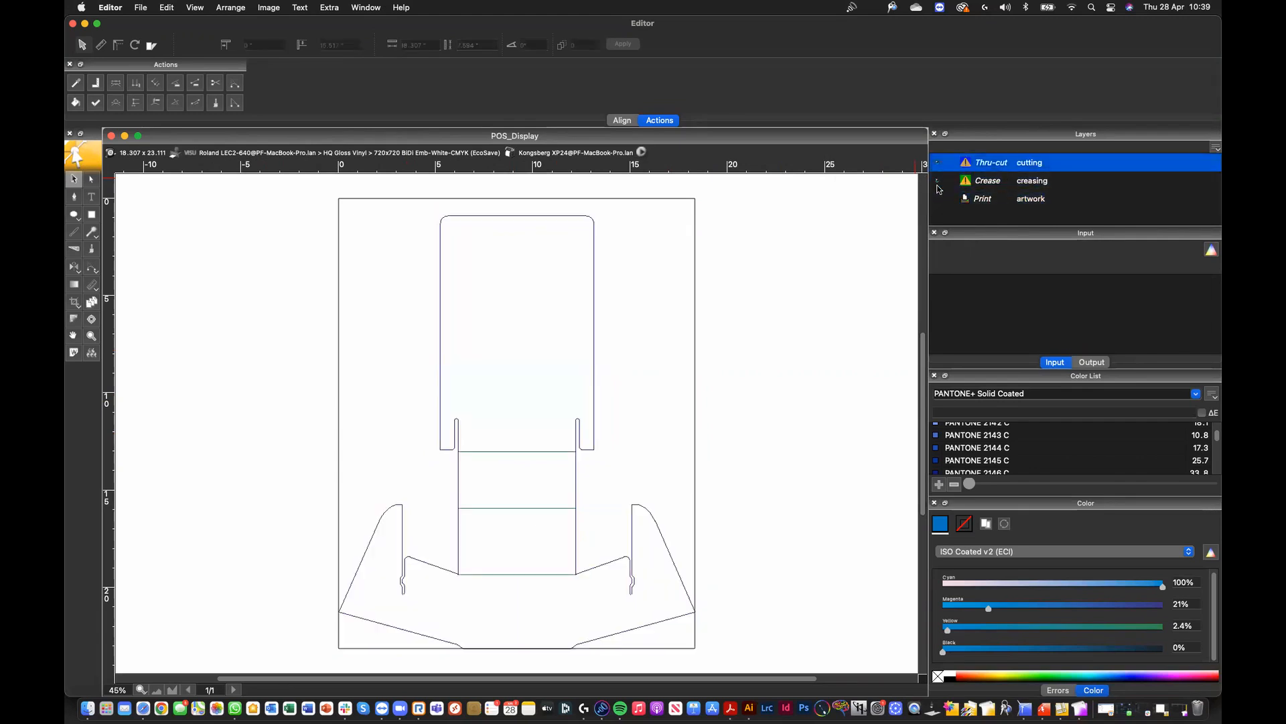
pyautogui.click(938, 199)
pyautogui.click(1013, 174)
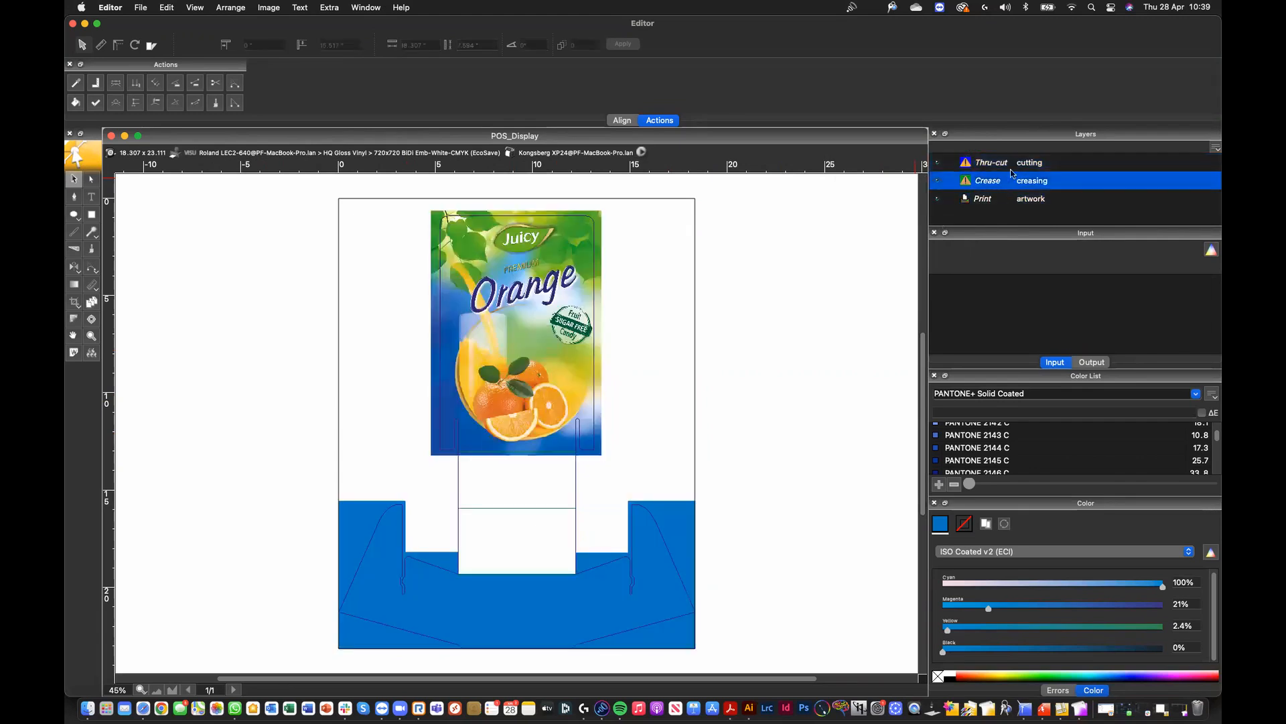
pyautogui.click(938, 181)
pyautogui.click(938, 163)
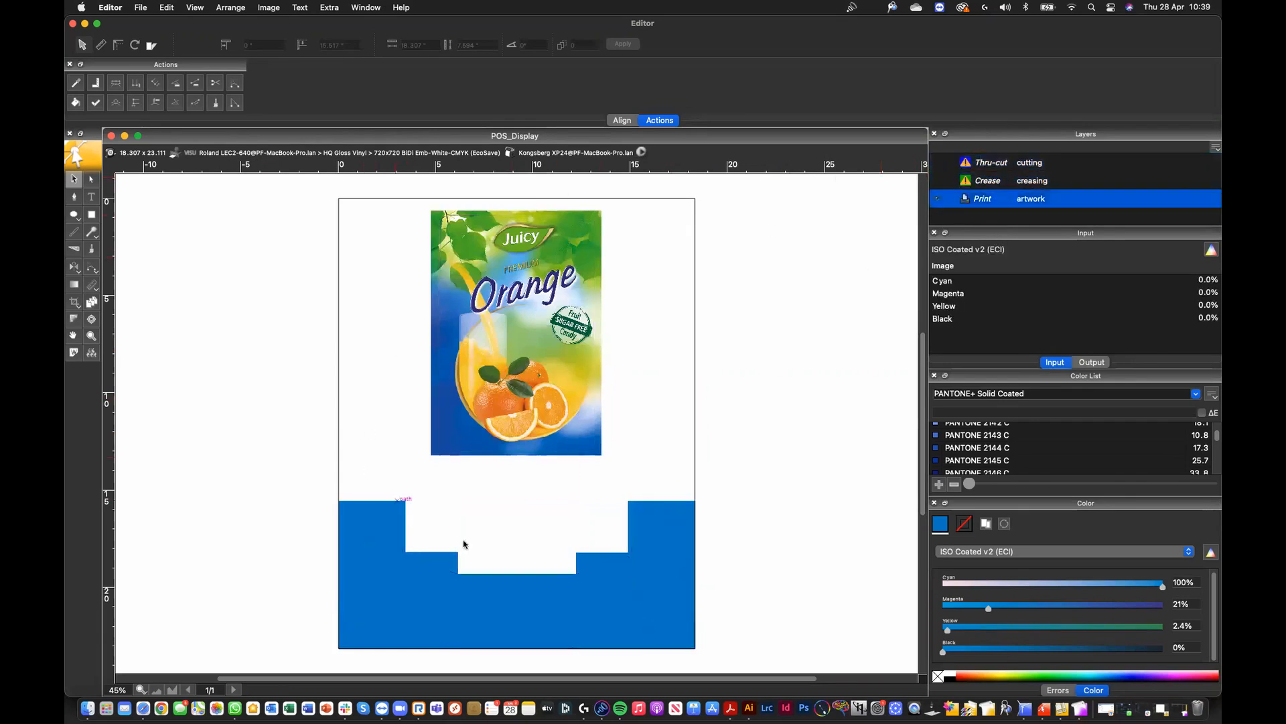
pyautogui.click(936, 180)
pyautogui.click(938, 162)
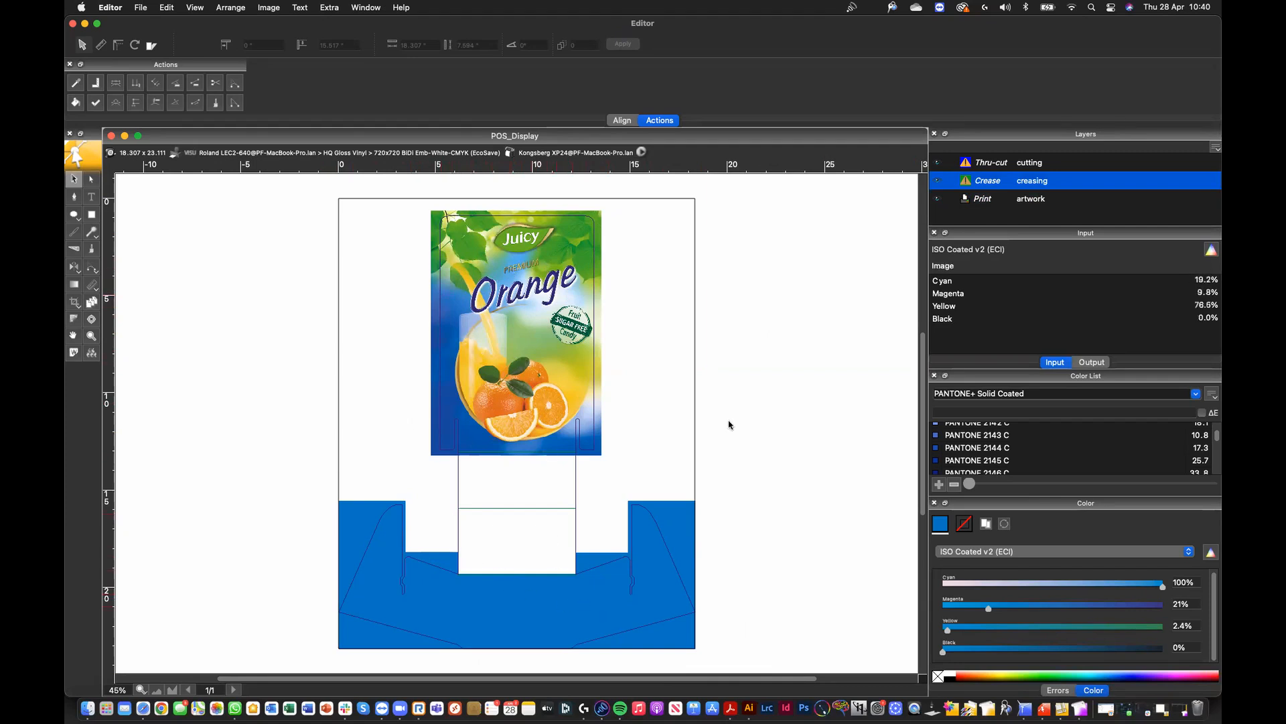
# Step: Review the preflight error checks, select Intersecting Cut Contours, and check the Kongsberg XP24 cutter assignment
pyautogui.click(1057, 691)
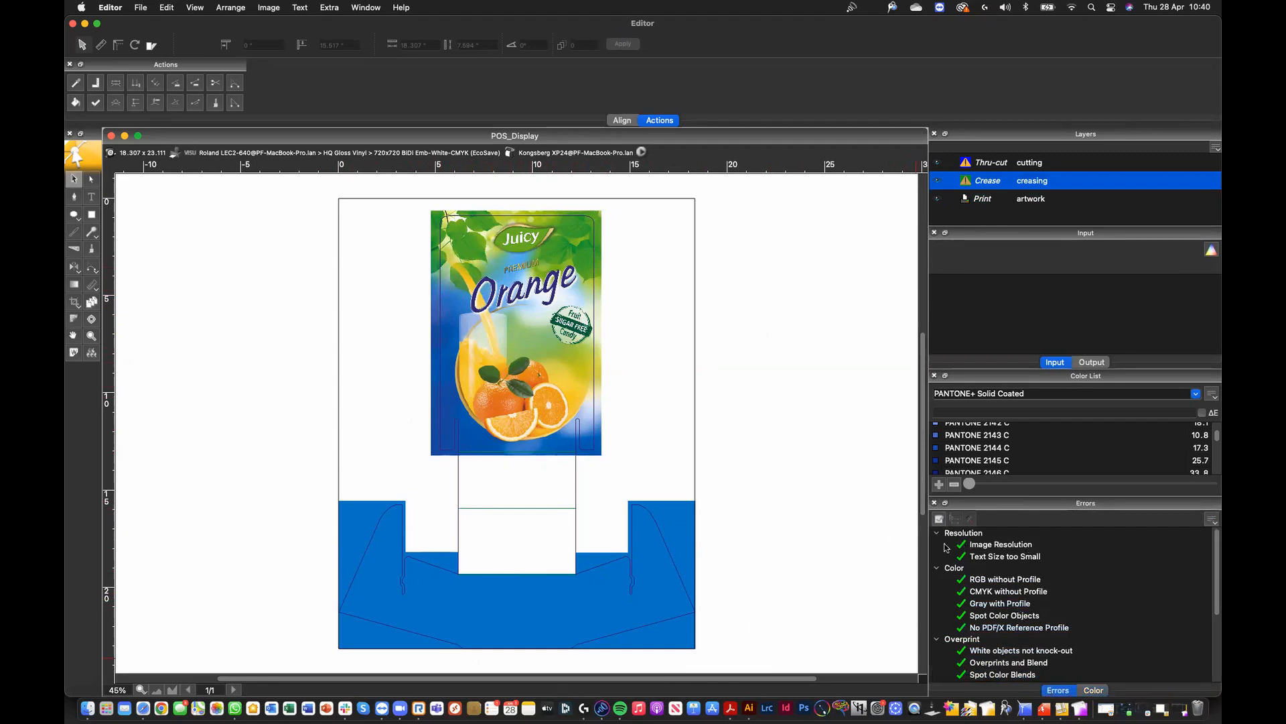
pyautogui.moveTo(1215, 546); pyautogui.dragTo(1215, 554)
pyautogui.scroll(-5, 1072, 603)
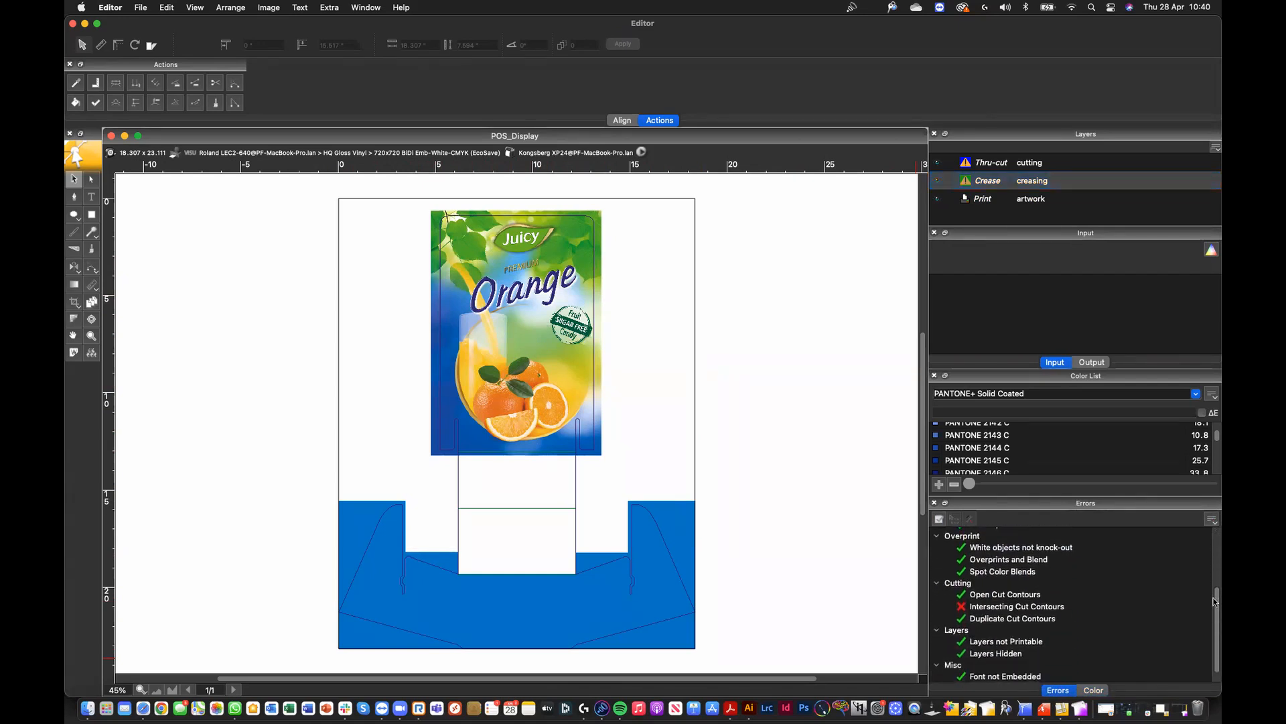
pyautogui.click(1033, 609)
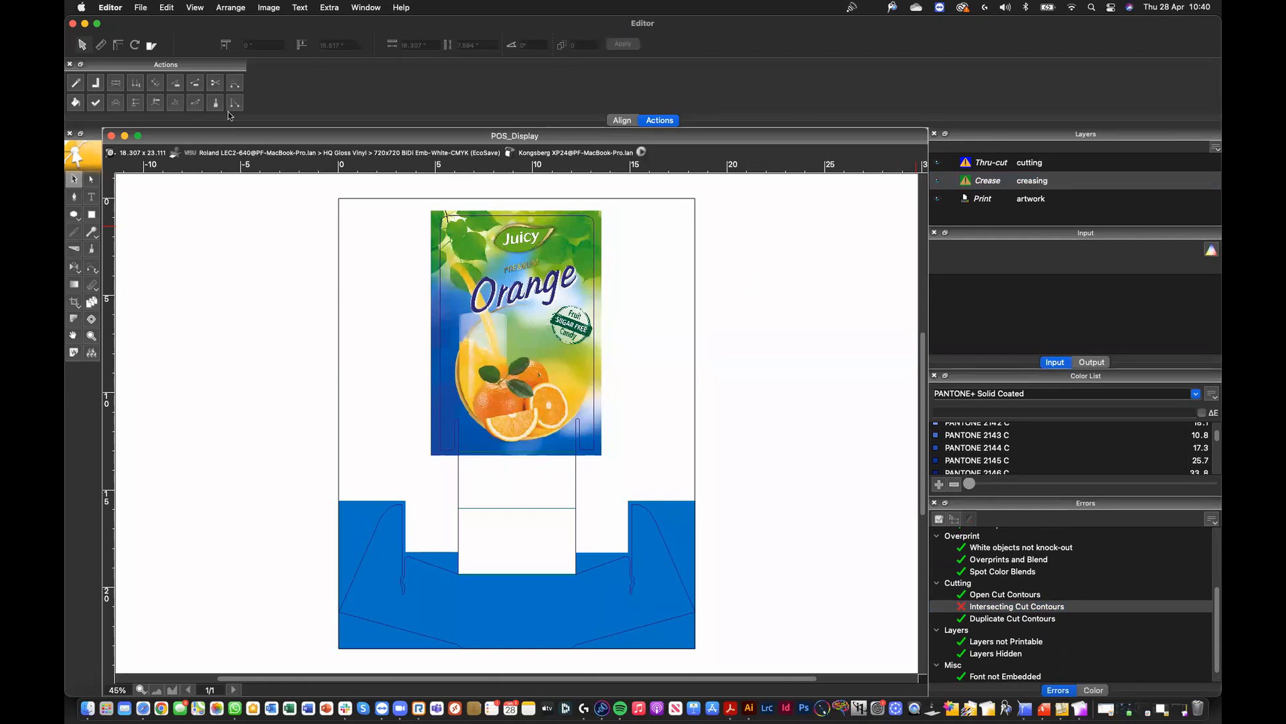
pyautogui.click(594, 153)
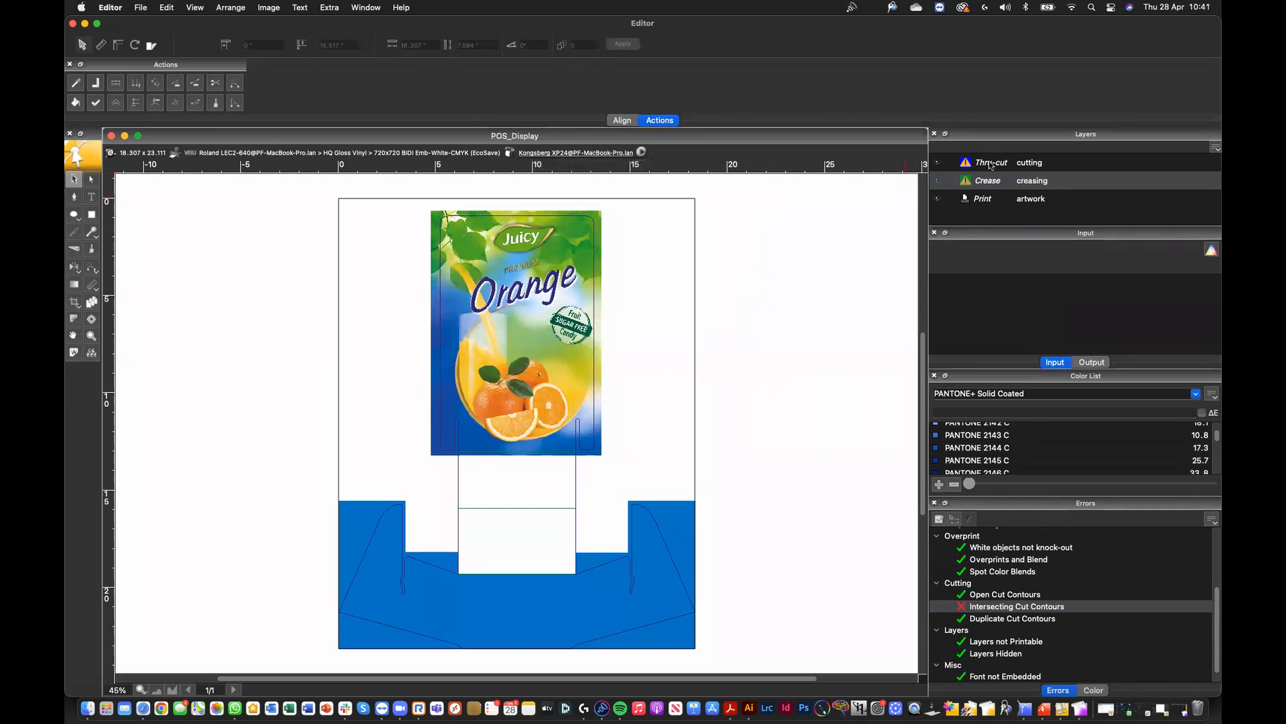
# Step: Assign the Thru-cut method to the cutting layer and set its display color to Magenta
pyautogui.click(987, 161)
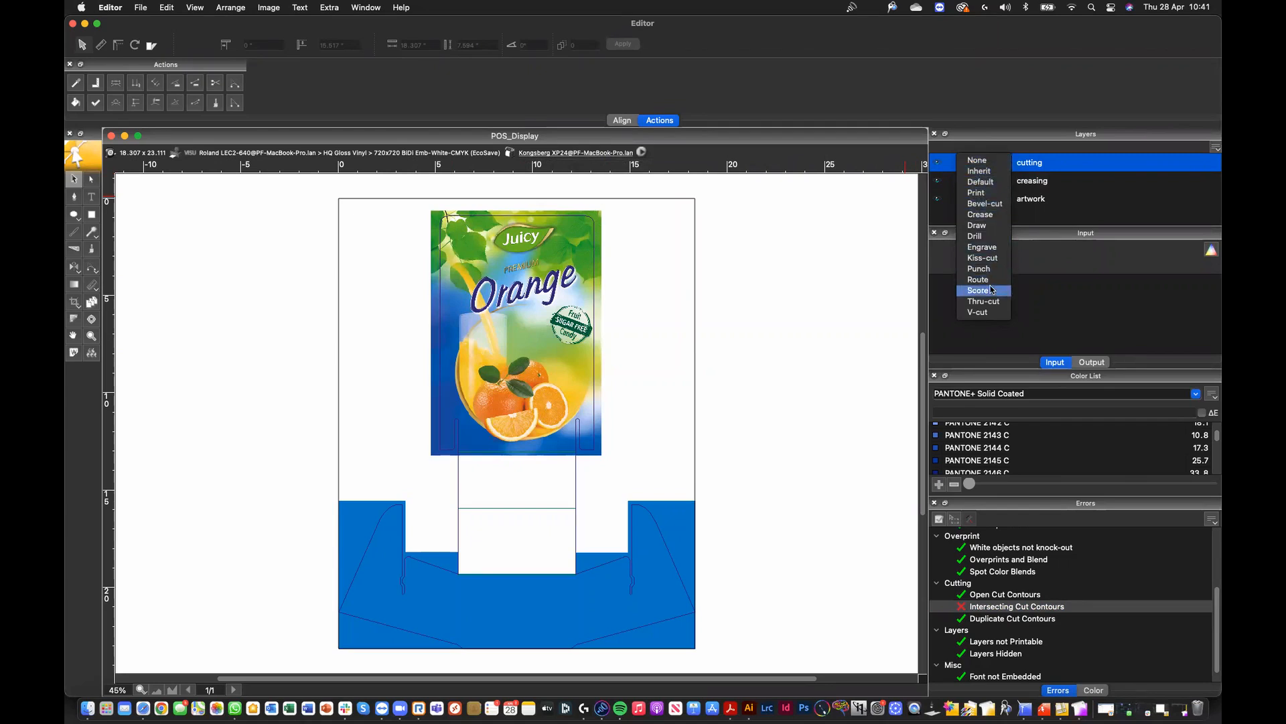
pyautogui.click(828, 241)
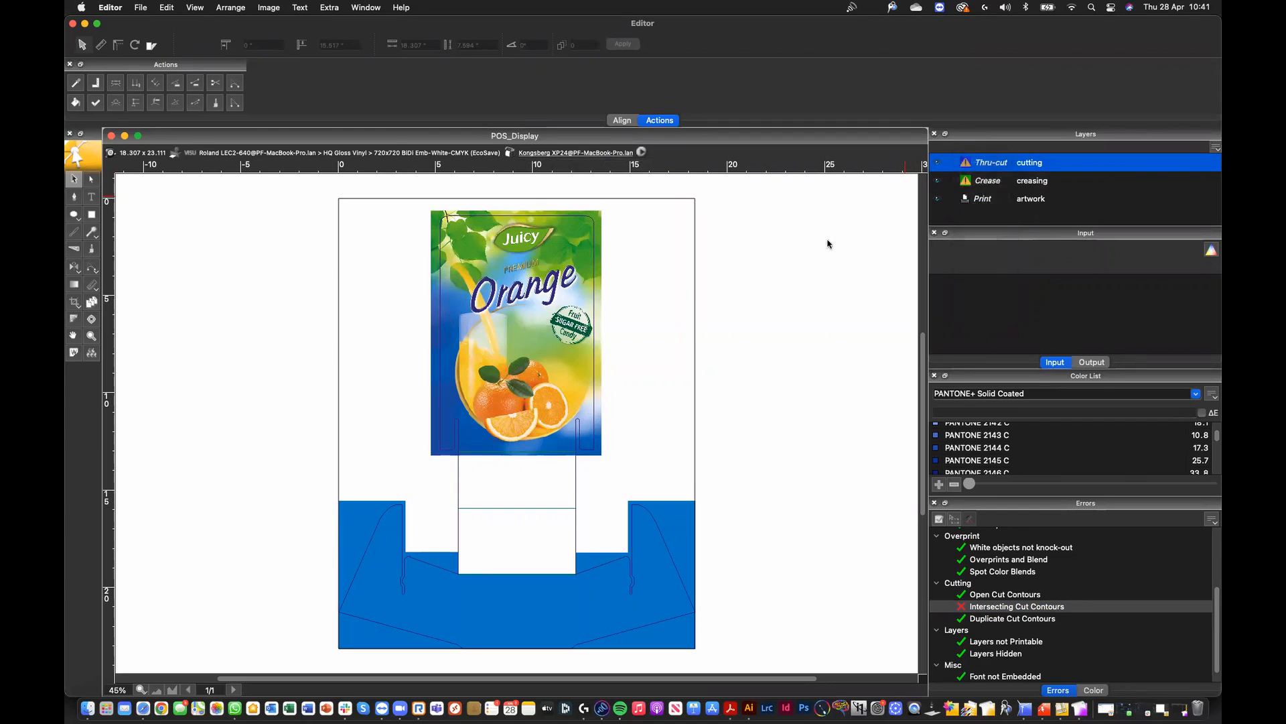
pyautogui.click(991, 168)
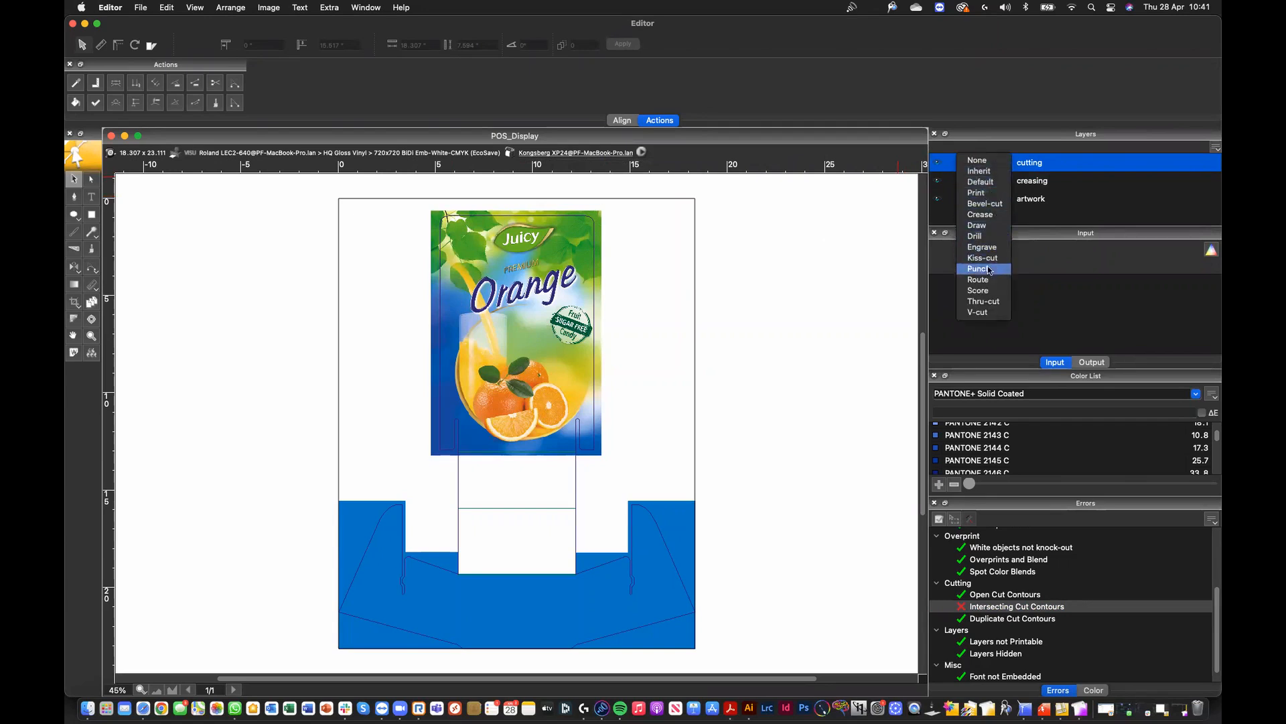
pyautogui.click(985, 301)
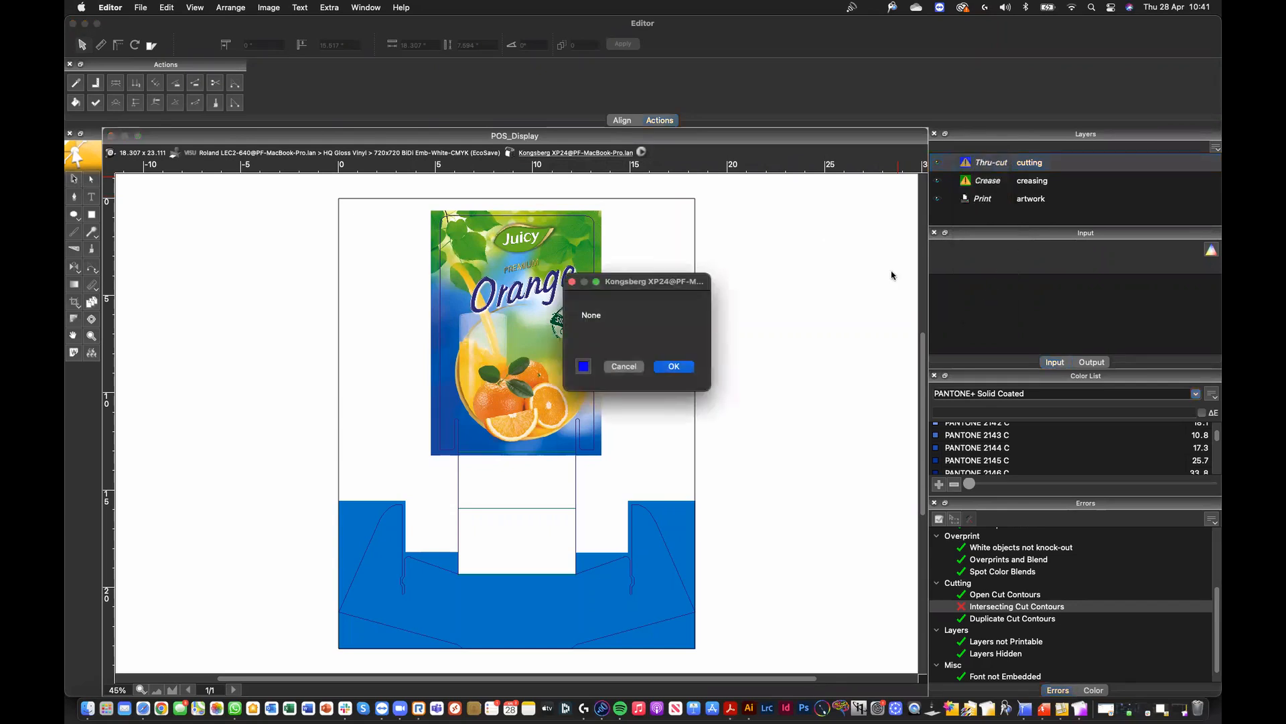
pyautogui.click(583, 368)
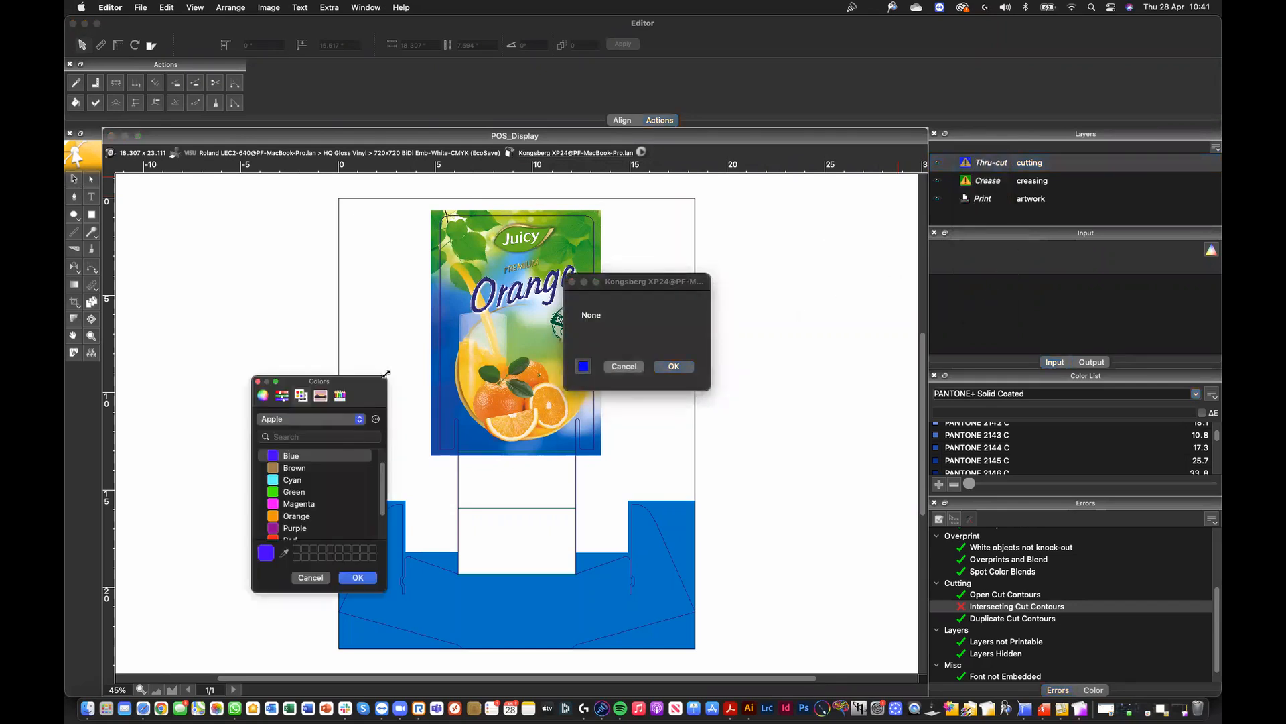
pyautogui.click(299, 504)
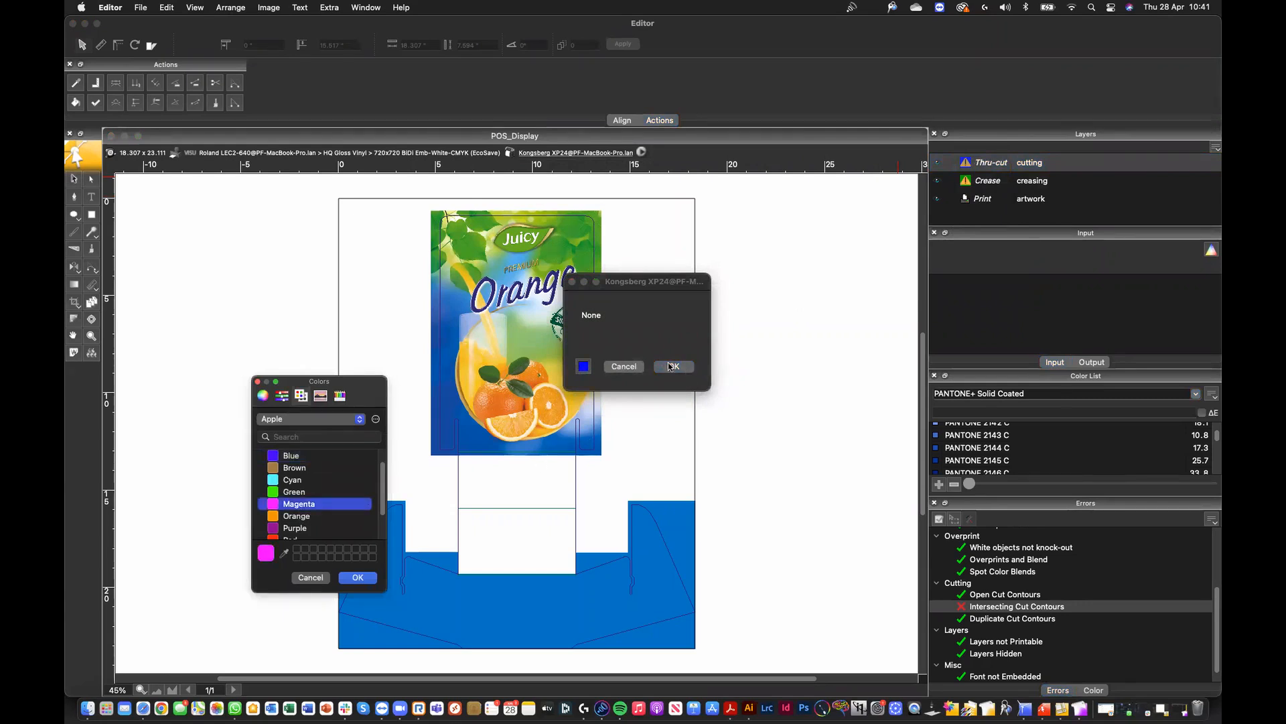
pyautogui.click(357, 577)
pyautogui.click(686, 367)
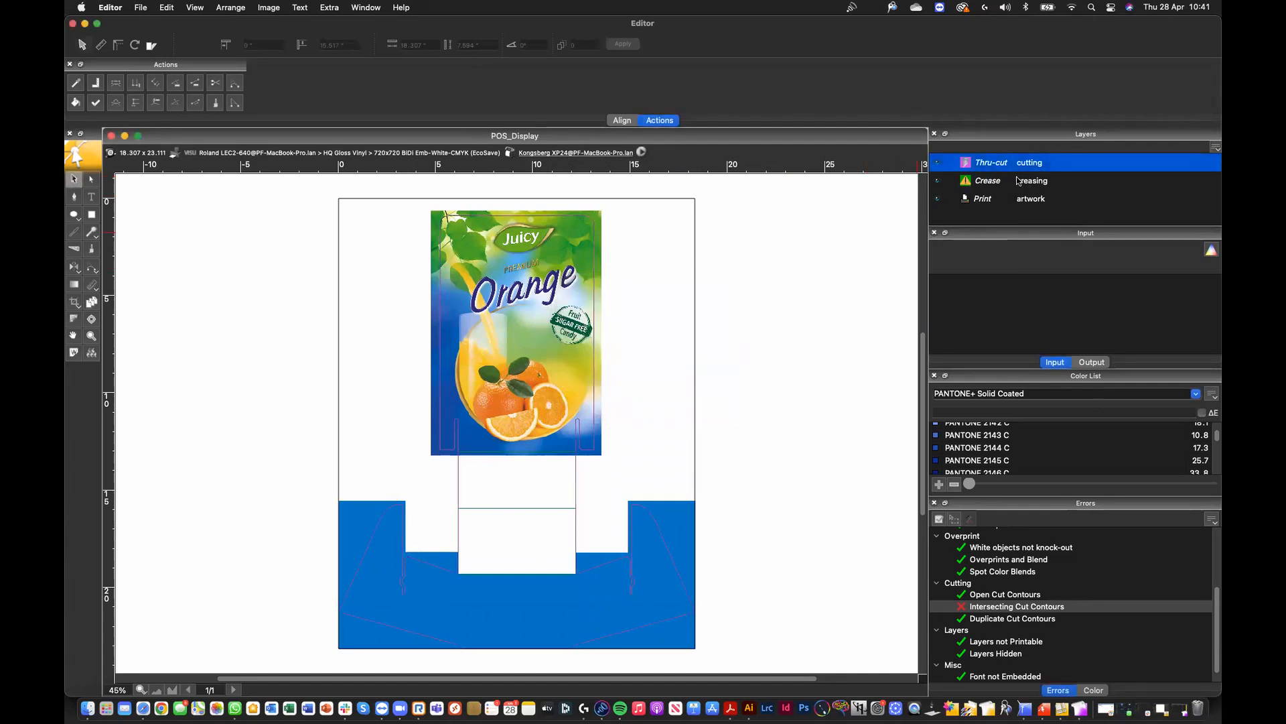
# Step: Assign the Crease method to the creasing layer and accept its cutter settings
pyautogui.click(996, 181)
pyautogui.click(986, 234)
pyautogui.click(663, 366)
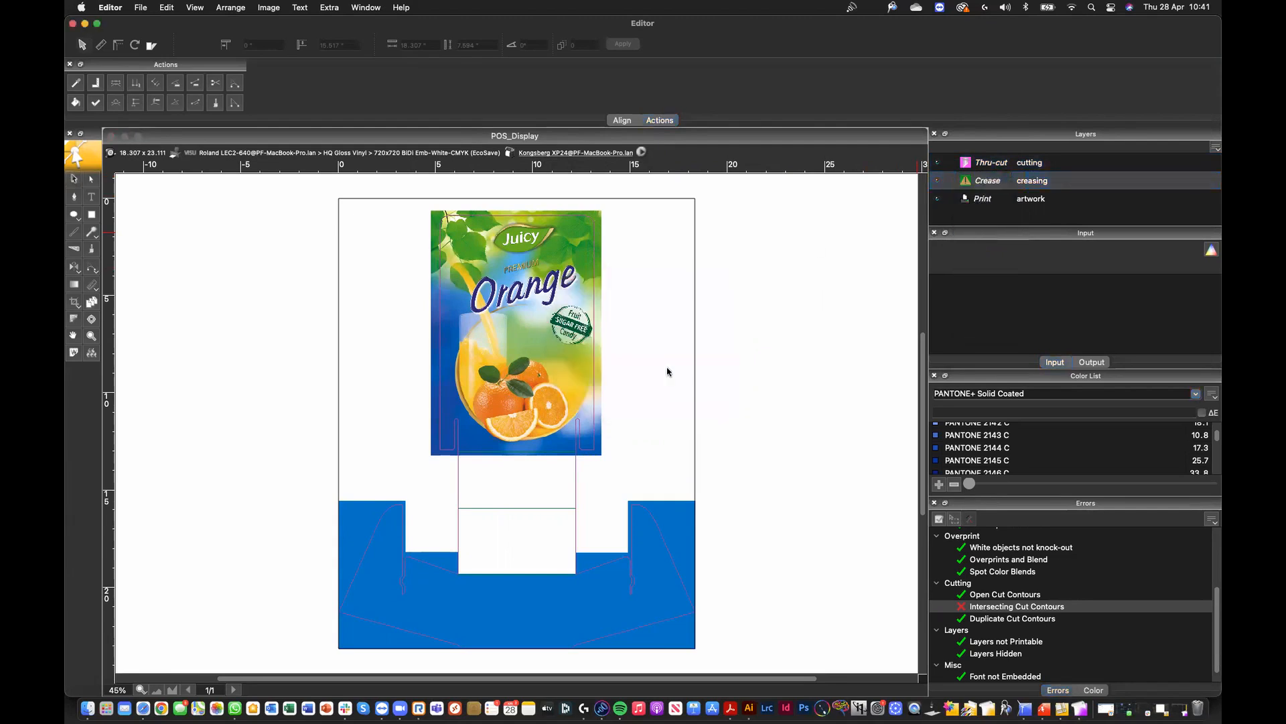
# Step: Select the orange juice image and review the available arranging and image adjustment commands
pyautogui.click(226, 8)
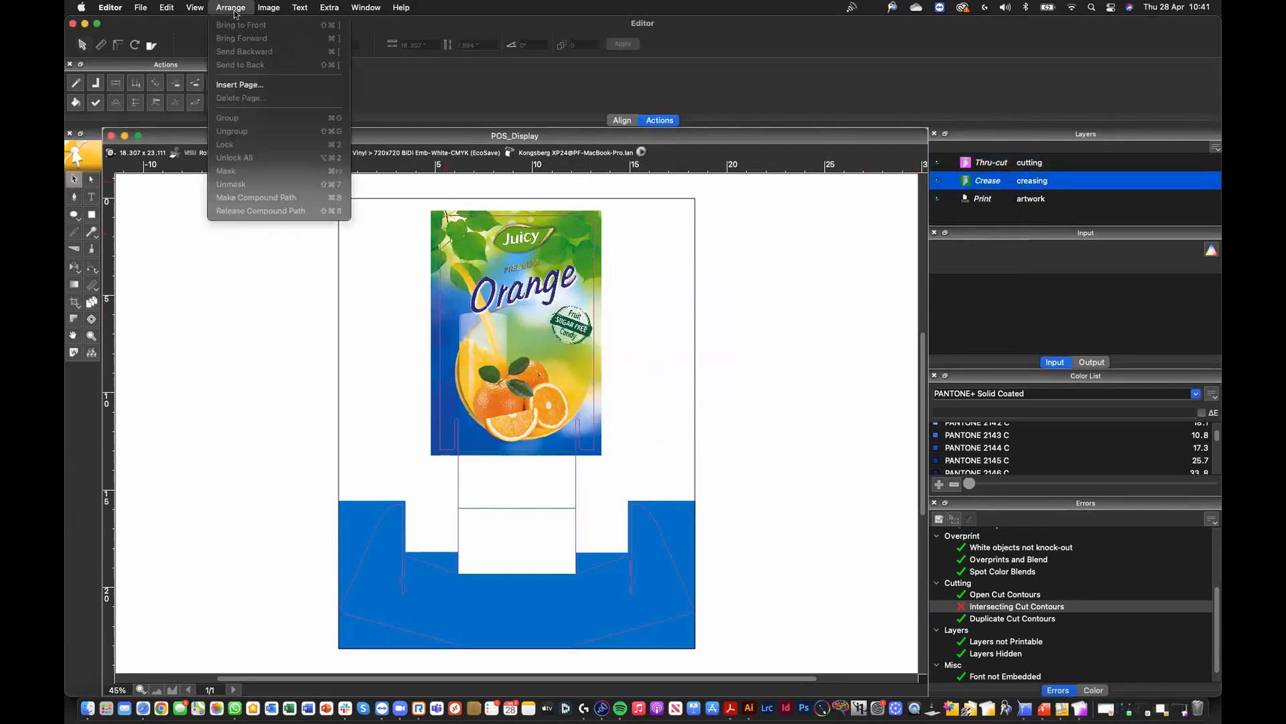
pyautogui.click(509, 305)
pyautogui.click(509, 306)
pyautogui.click(275, 9)
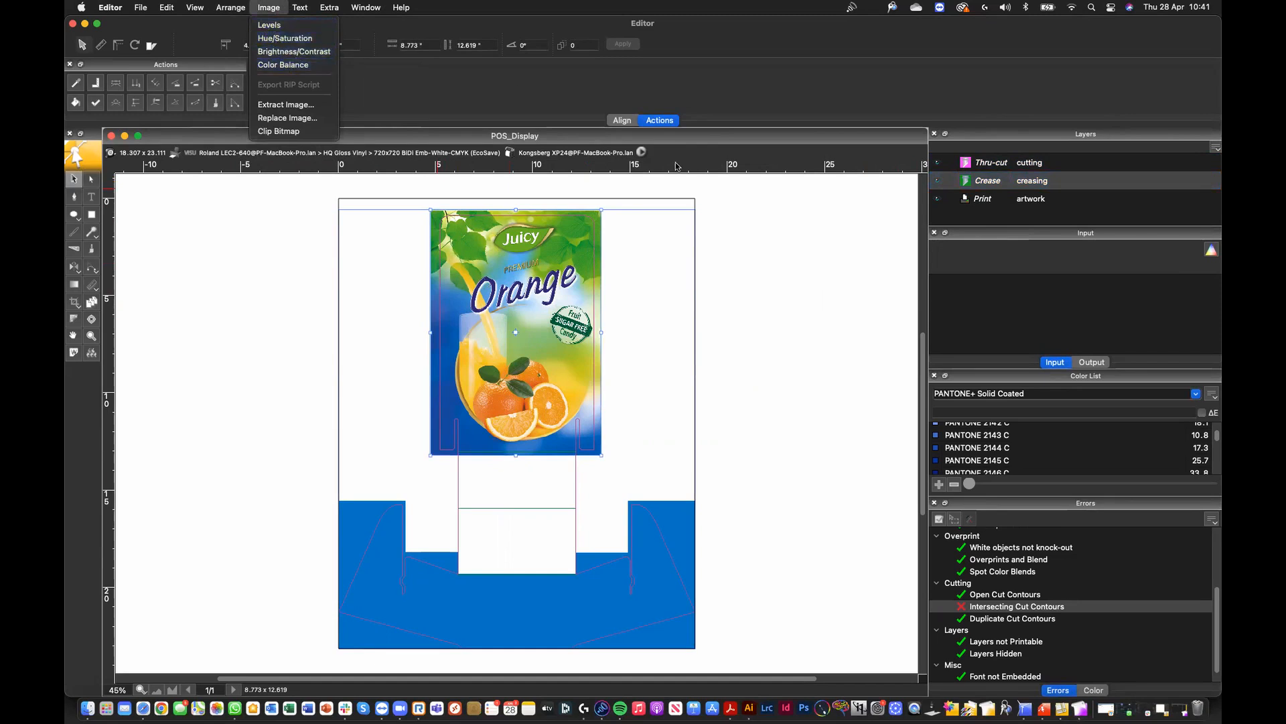
pyautogui.click(758, 290)
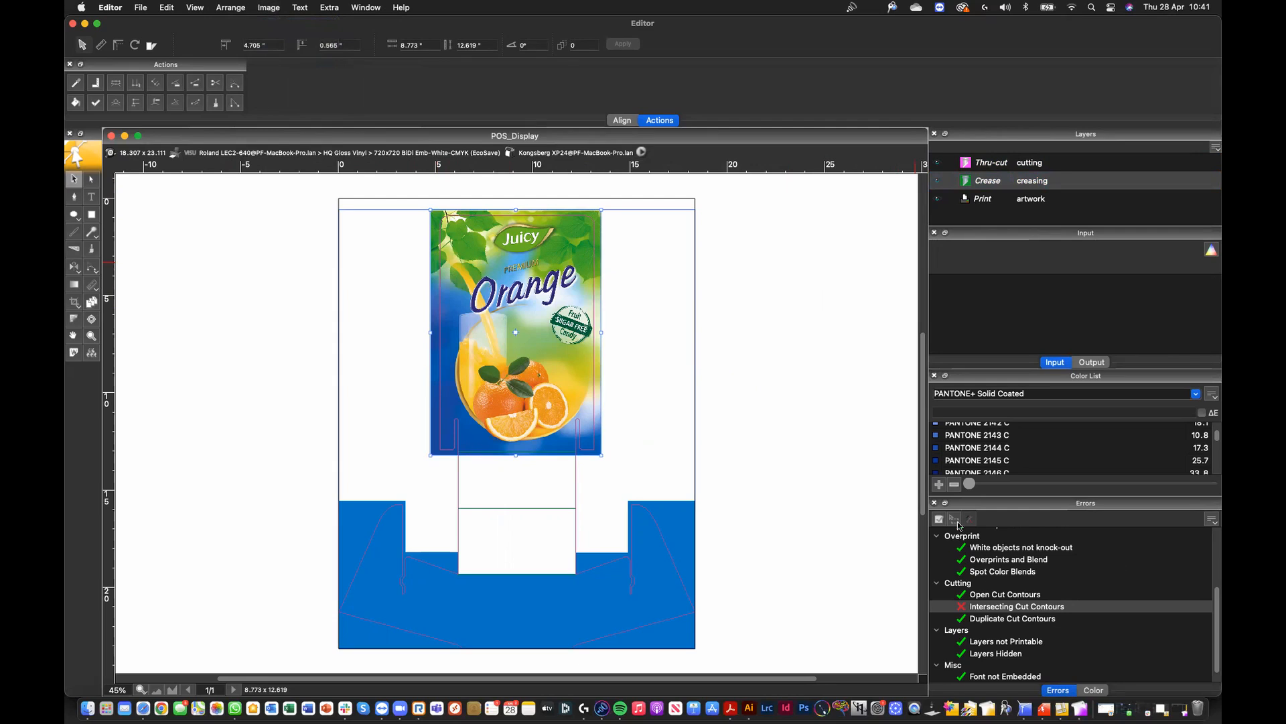
# Step: Adjust the blue base shape's fill to 53.6% magenta and 0.2% yellow, and replace that fill with PANTONE 2144 C
pyautogui.click(672, 526)
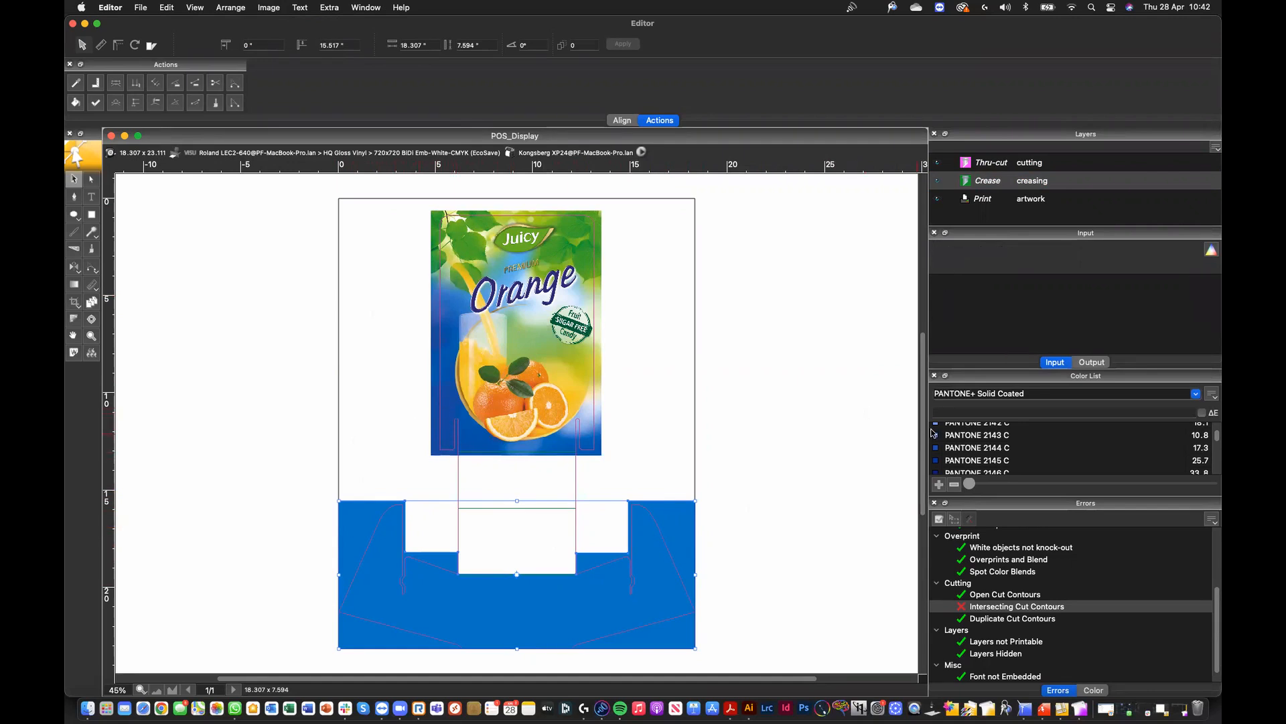
pyautogui.click(1084, 690)
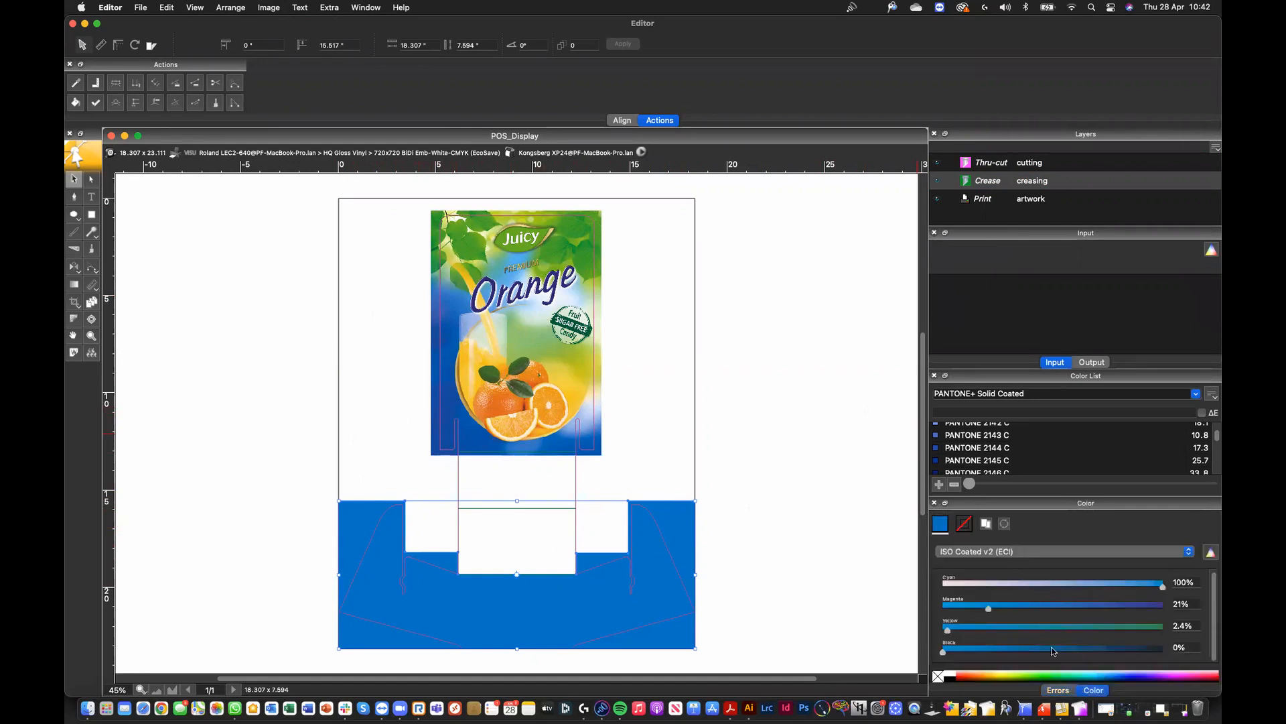
pyautogui.moveTo(987, 607); pyautogui.dragTo(1060, 608)
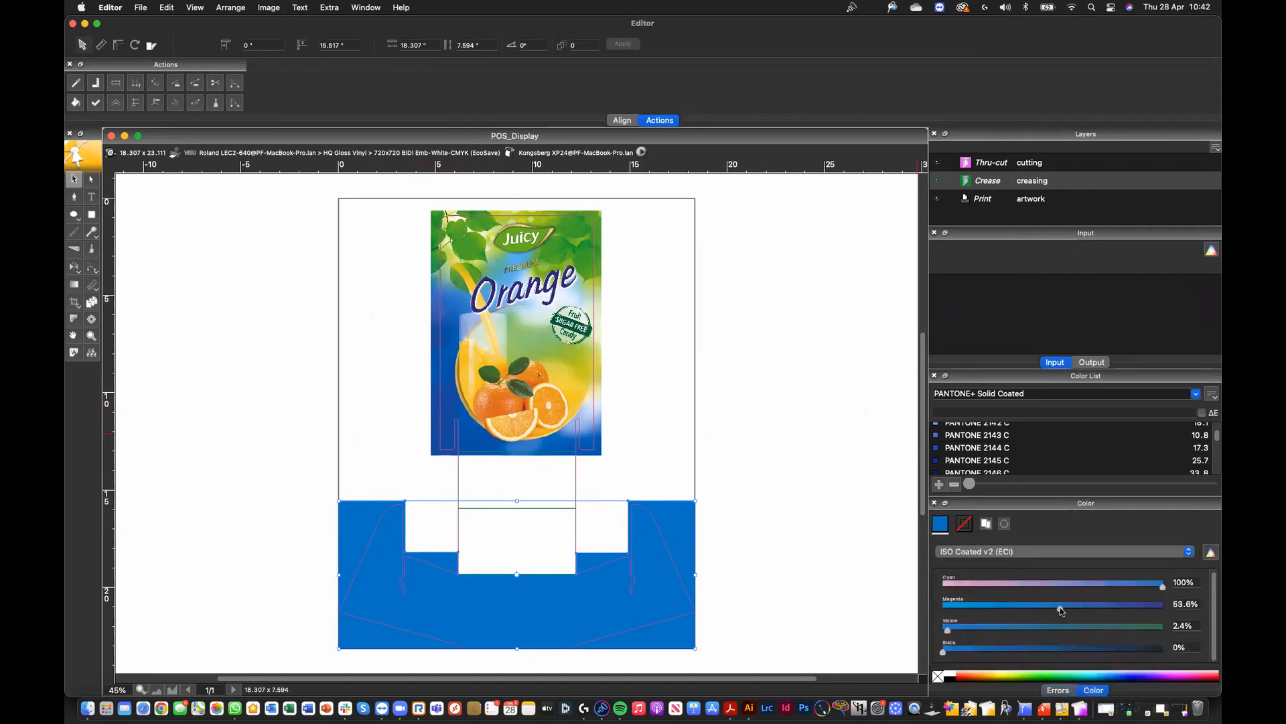
pyautogui.moveTo(952, 631)
pyautogui.mouseDown()
pyautogui.moveTo(990, 632)
pyautogui.moveTo(943, 632)
pyautogui.mouseUp()
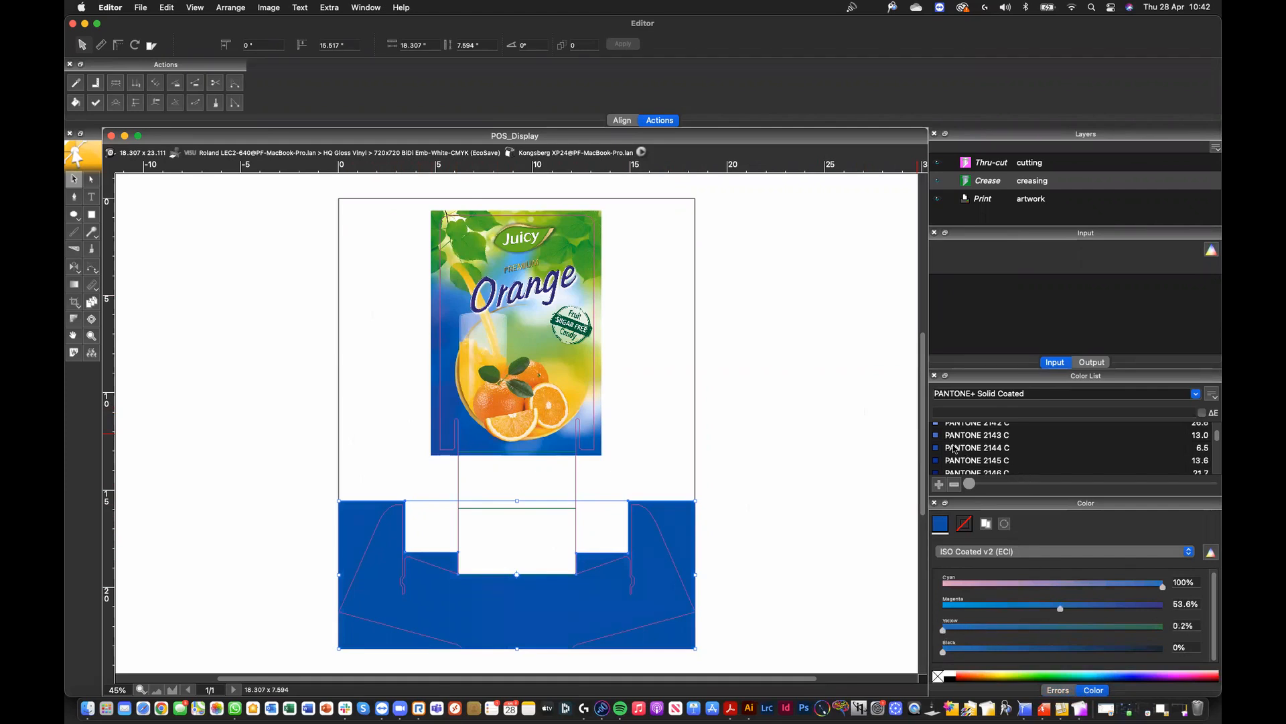
pyautogui.moveTo(954, 451); pyautogui.dragTo(684, 521)
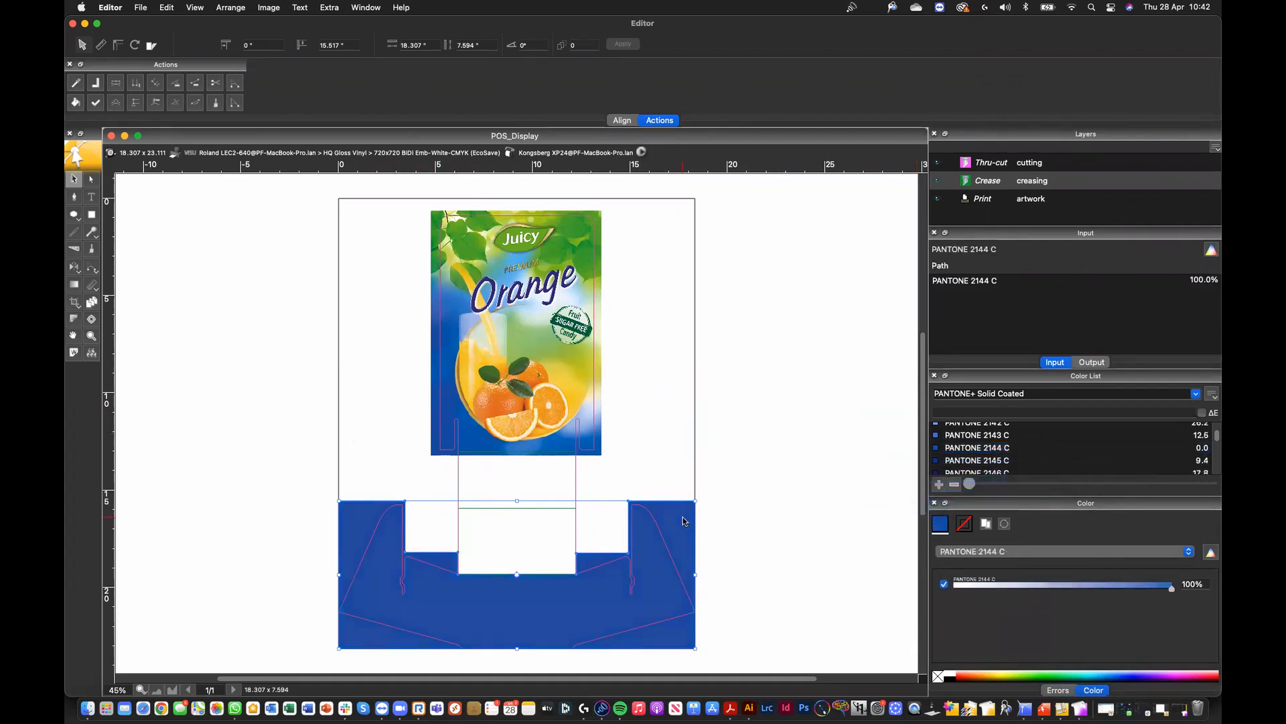
pyautogui.click(184, 364)
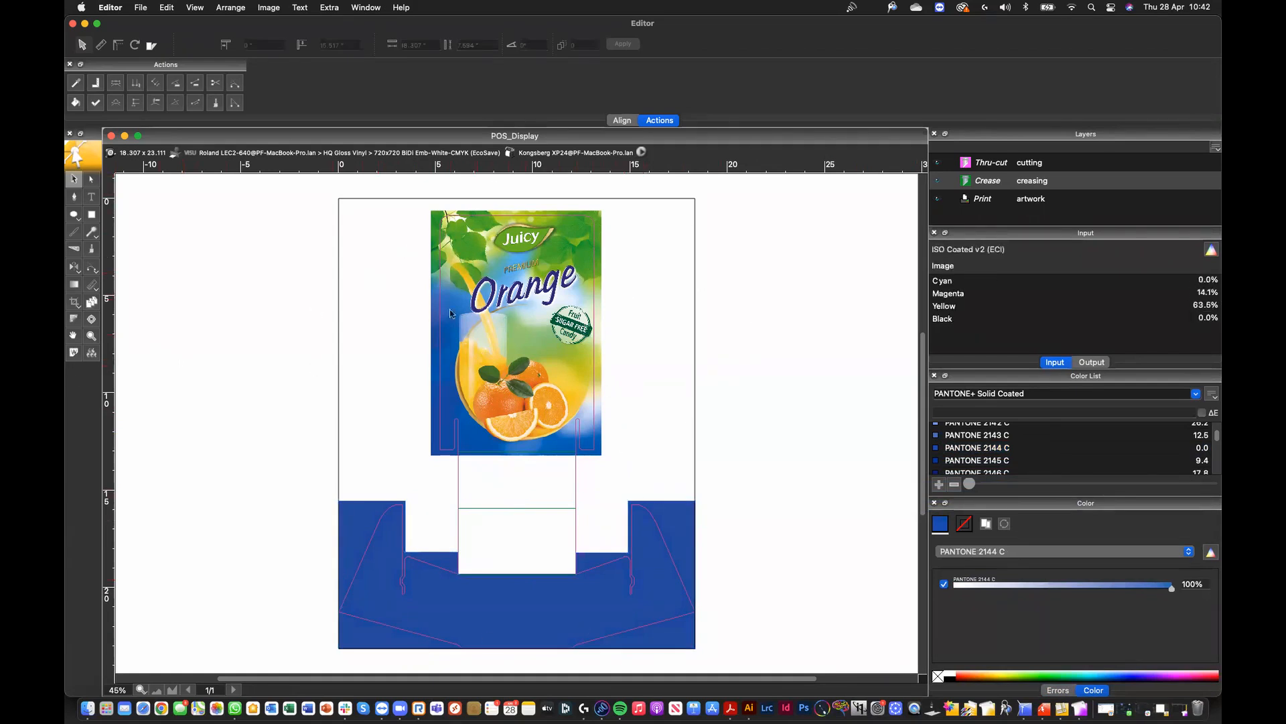
# Step: Generate a white layer for the display using the Flood method at 100% with the White ink
pyautogui.doubleClick(73, 352)
pyautogui.moveTo(700, 215); pyautogui.dragTo(828, 218)
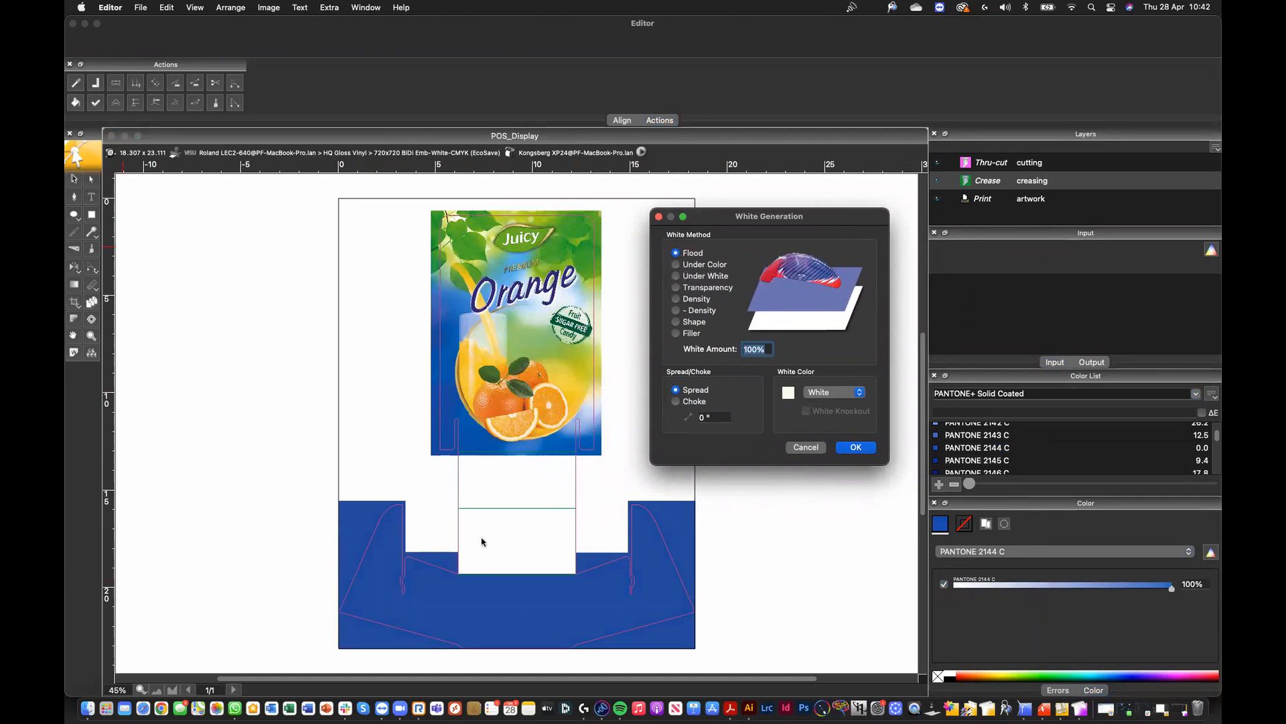
pyautogui.click(858, 392)
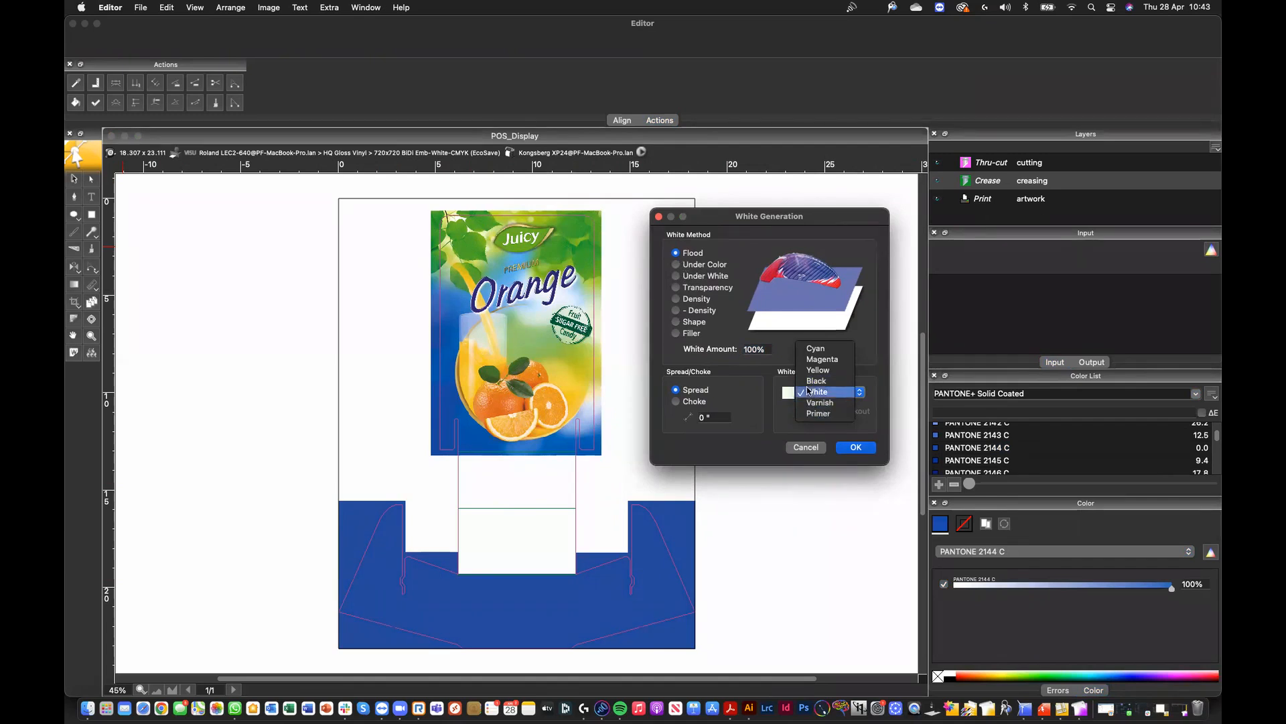
pyautogui.click(818, 391)
pyautogui.click(858, 447)
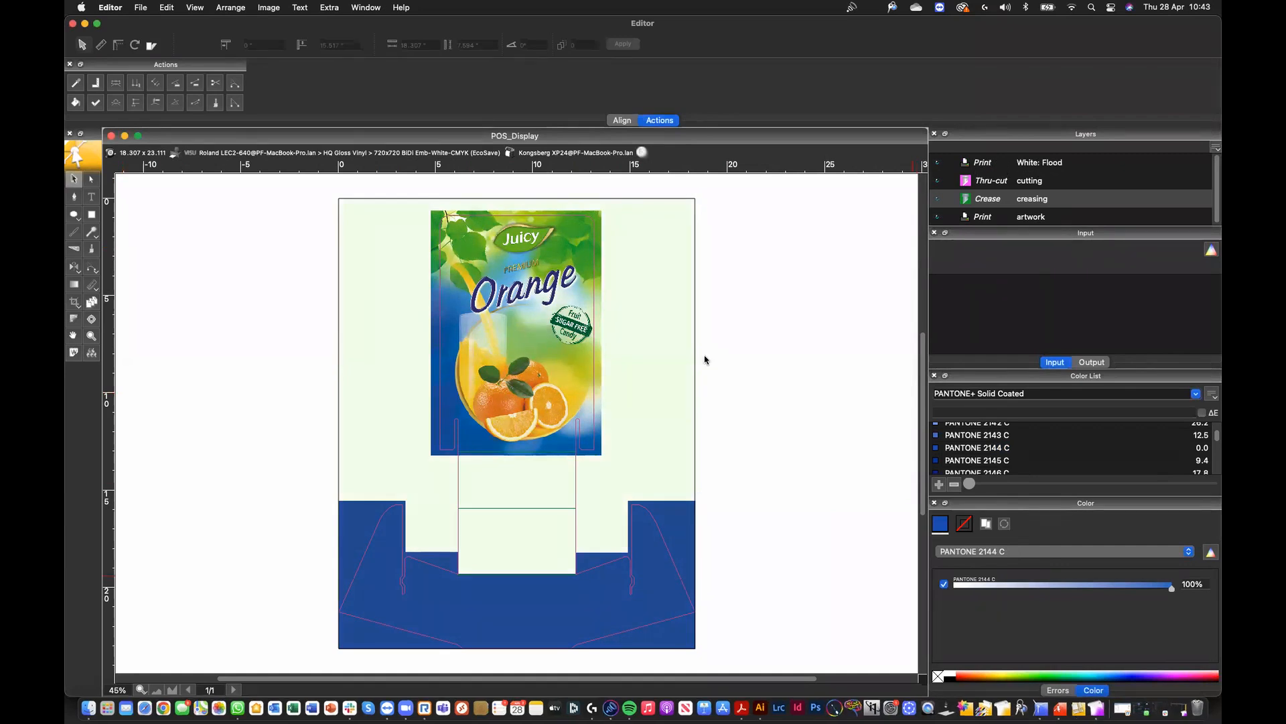
# Step: Send the POS_Display job to Layout and test center and right alignment before returning it to left alignment
pyautogui.click(642, 154)
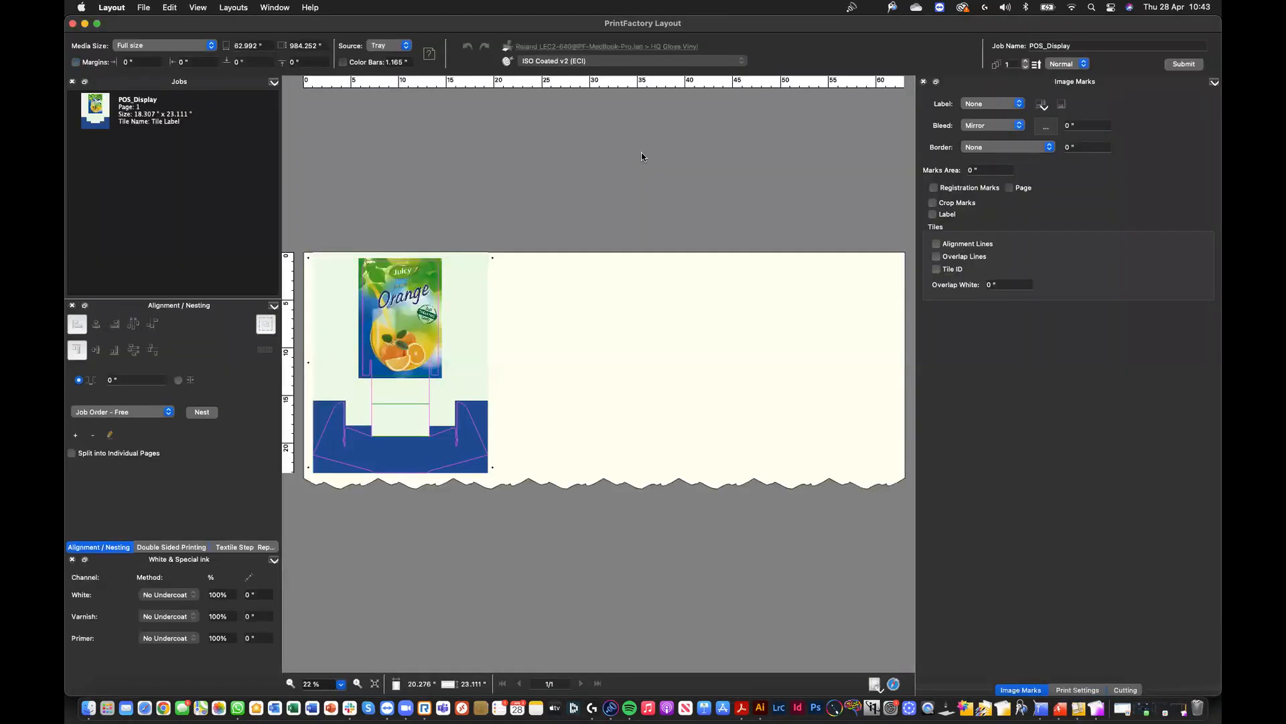
pyautogui.click(339, 359)
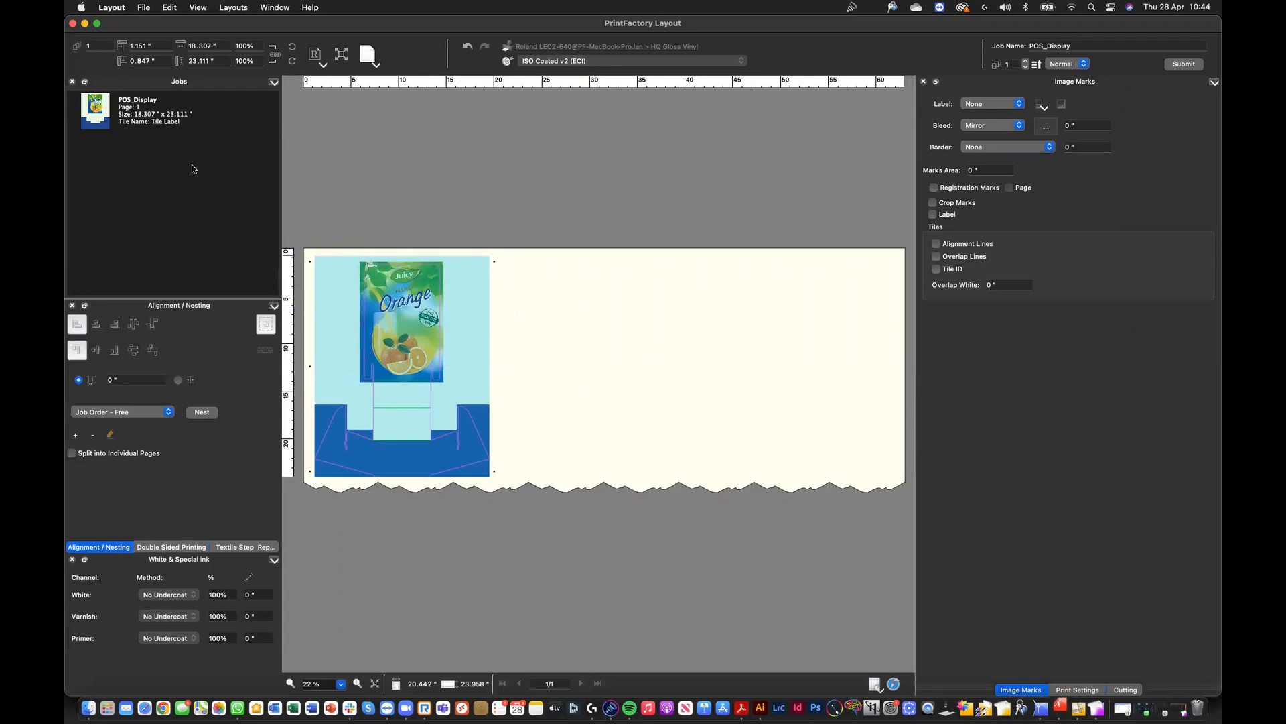
pyautogui.click(97, 324)
pyautogui.click(115, 326)
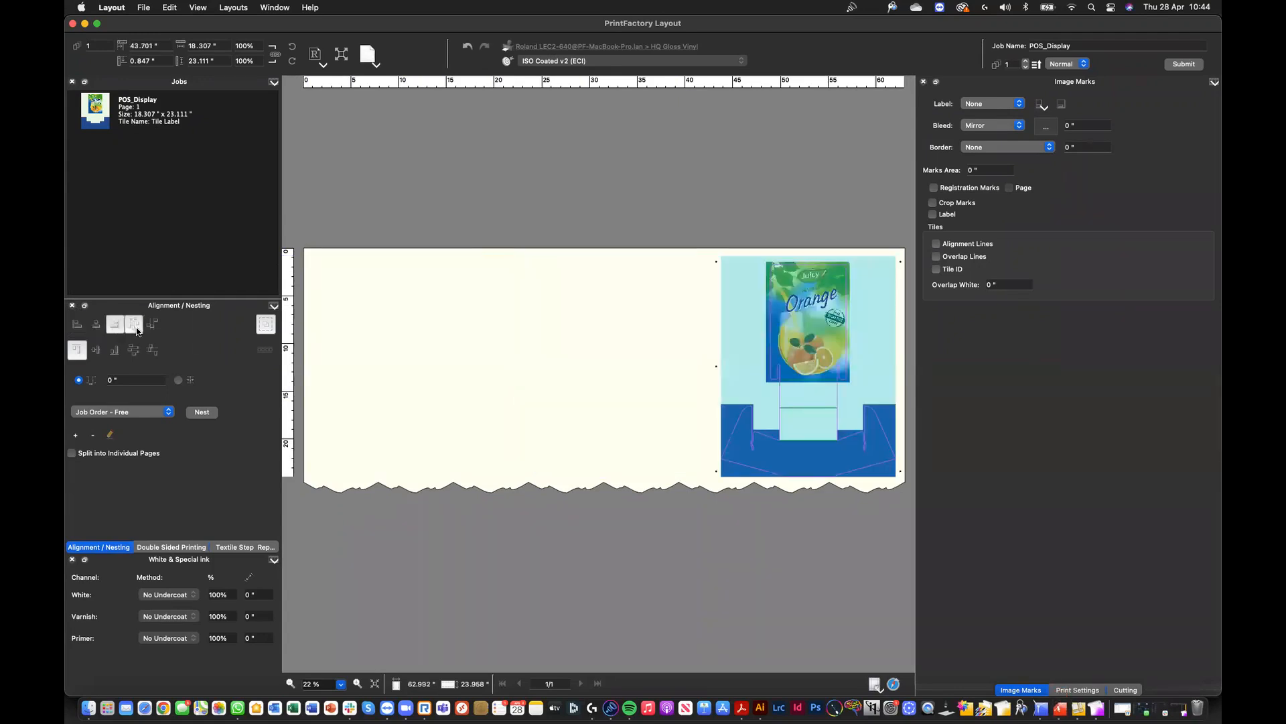
pyautogui.click(79, 327)
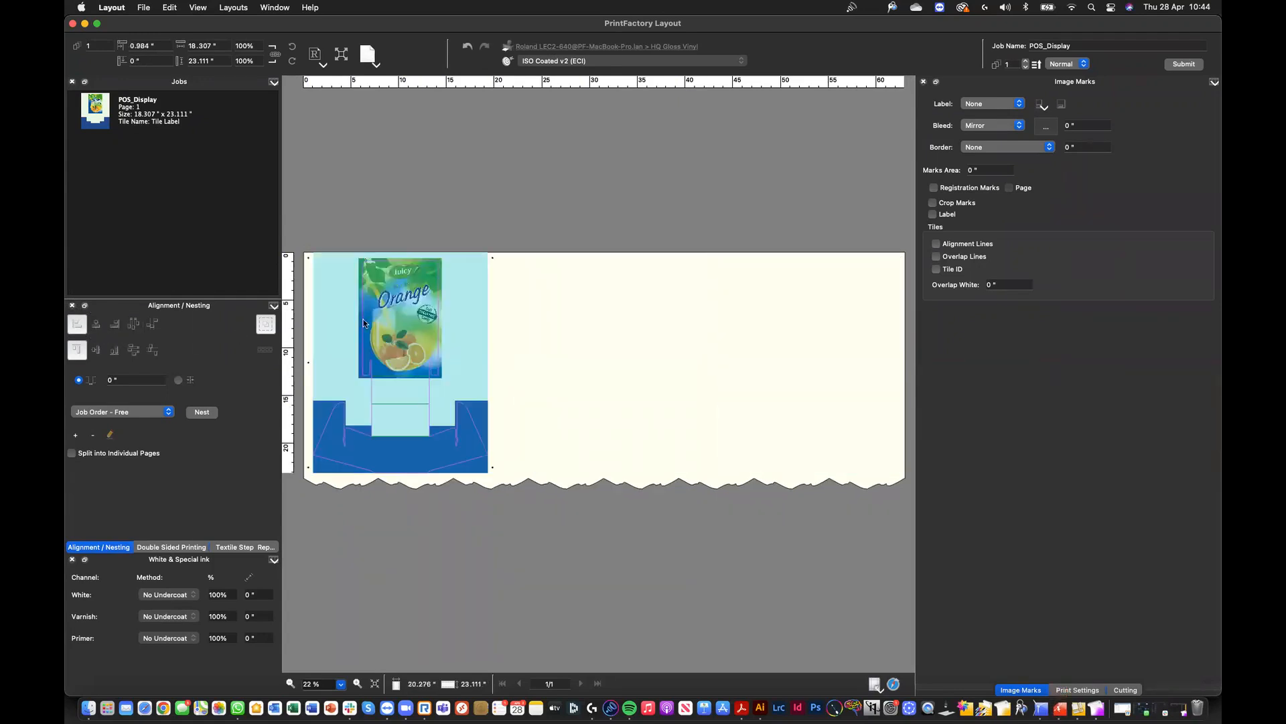
# Step: Step and repeat the display as 3 by 3 copies with 1 inch spacing in both directions
pyautogui.click(76, 47)
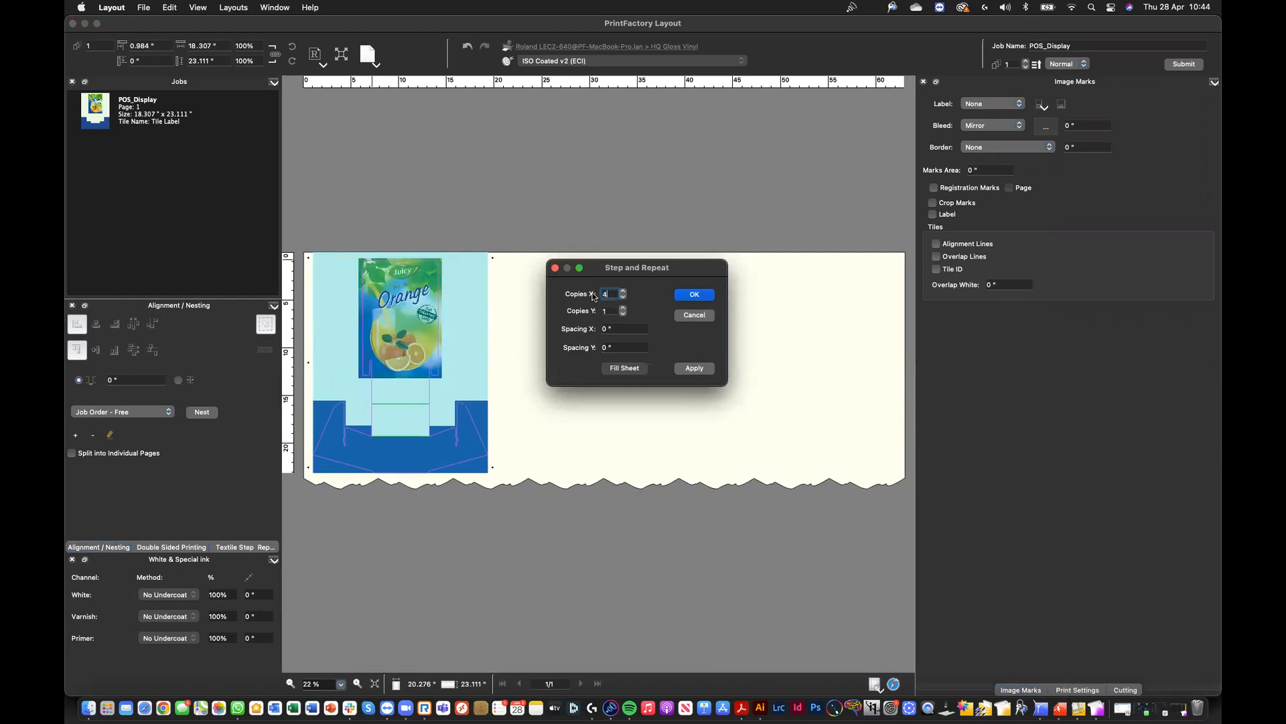
pyautogui.write('3')
pyautogui.press('Tab')
pyautogui.press('Tab')
pyautogui.write('1')
pyautogui.press('Tab')
pyautogui.write('1')
pyautogui.press('Tab')
pyautogui.click(695, 368)
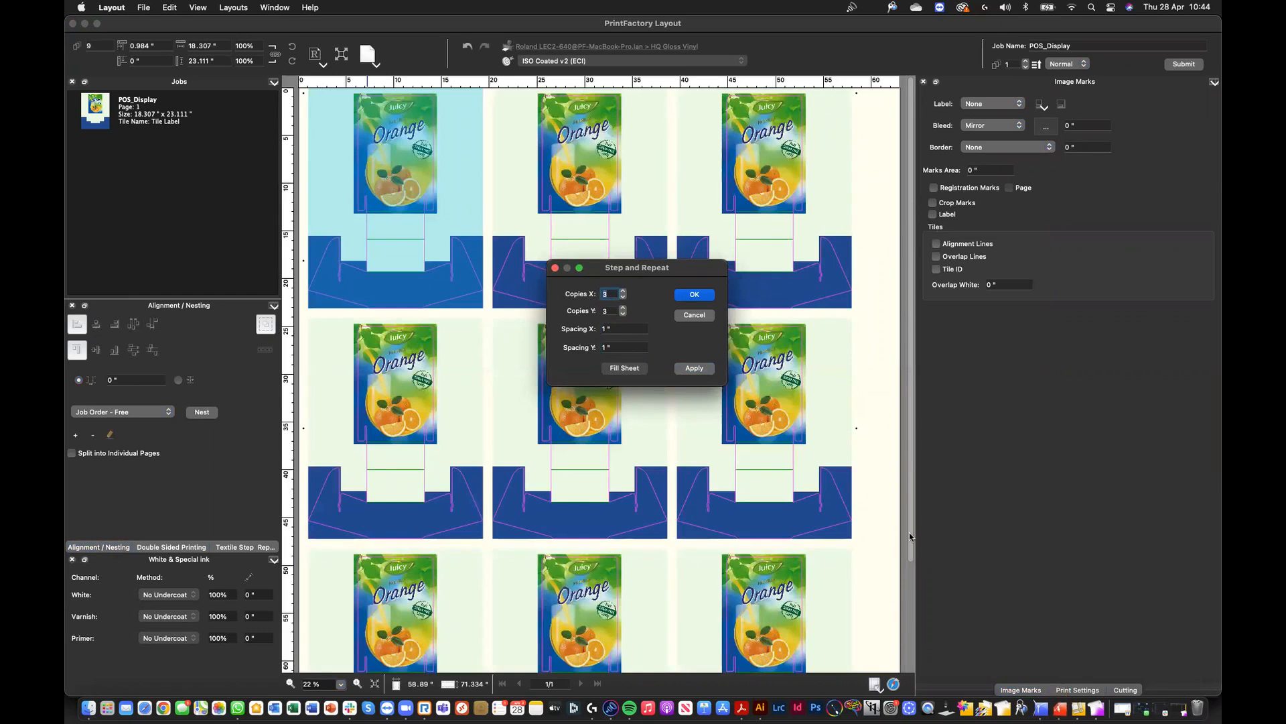
pyautogui.click(702, 297)
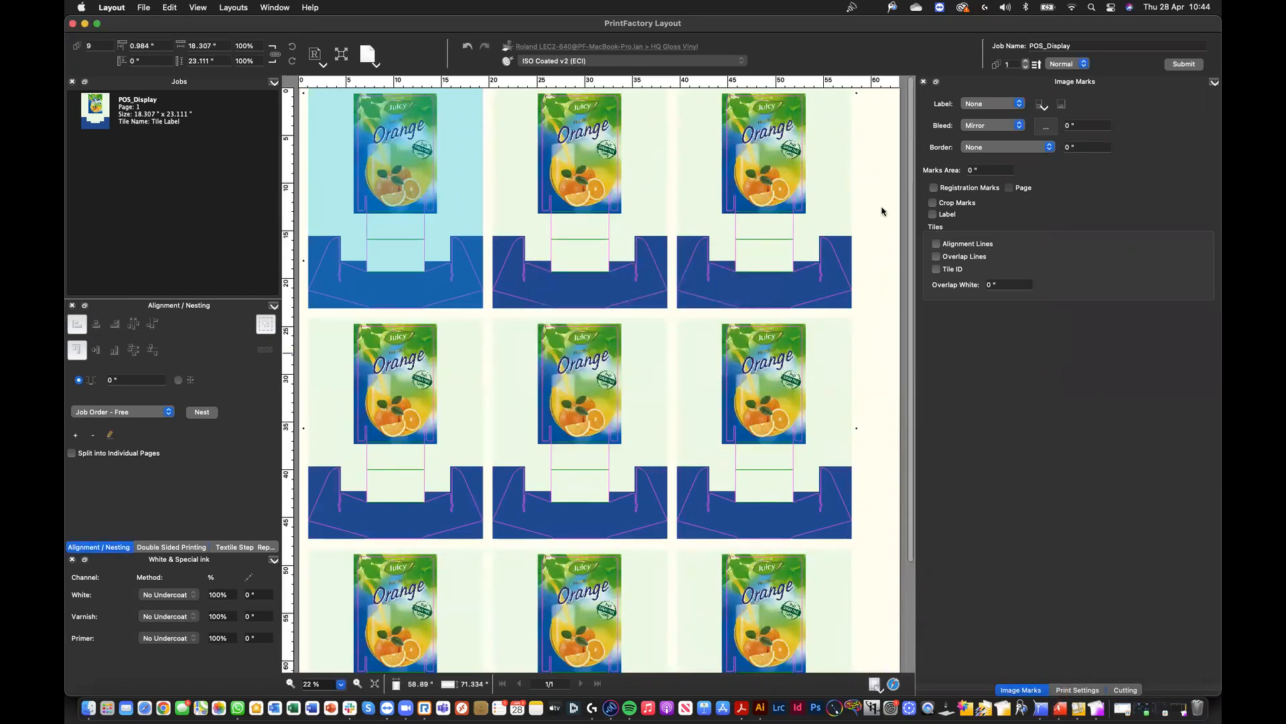
# Step: Try realigning the first display copy and moving it freely on the sheet
pyautogui.click(100, 331)
pyautogui.click(78, 329)
pyautogui.moveTo(321, 146); pyautogui.dragTo(459, 209)
# Step: Set the nesting spacing to 0.5 inch and nest all copies in Job Order - Free mode
pyautogui.click(129, 380)
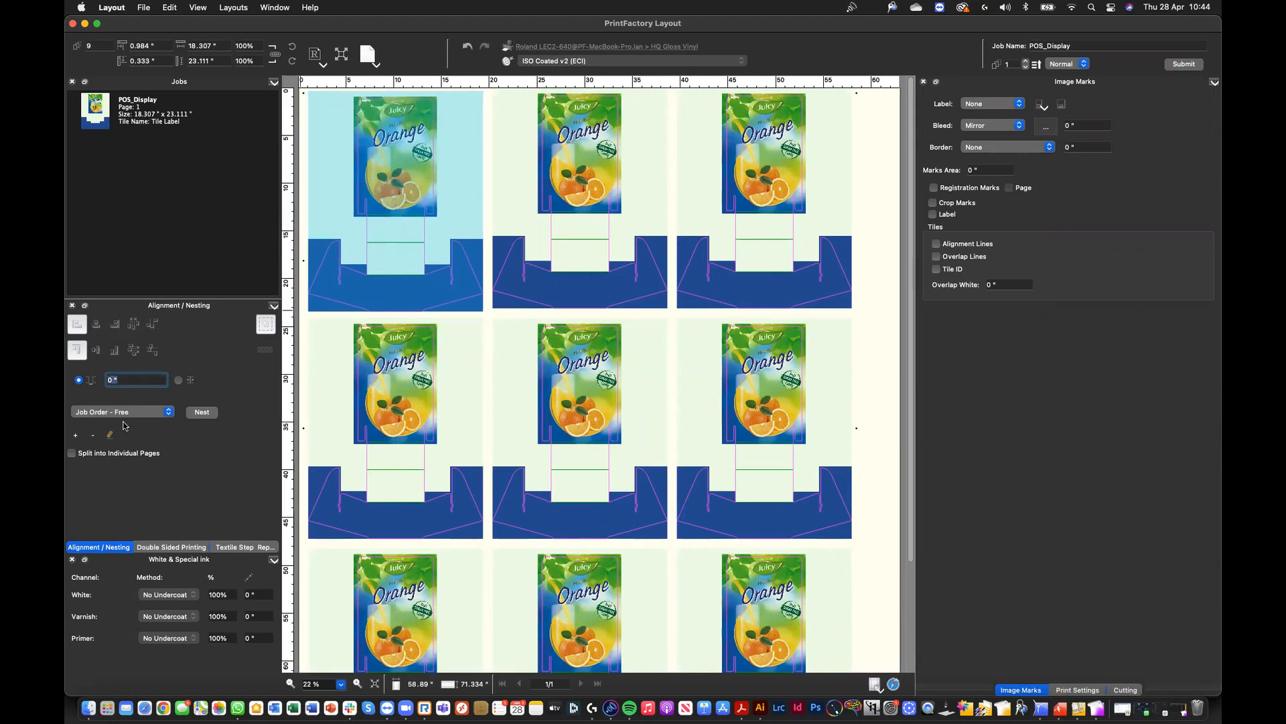
pyautogui.press('Tab')
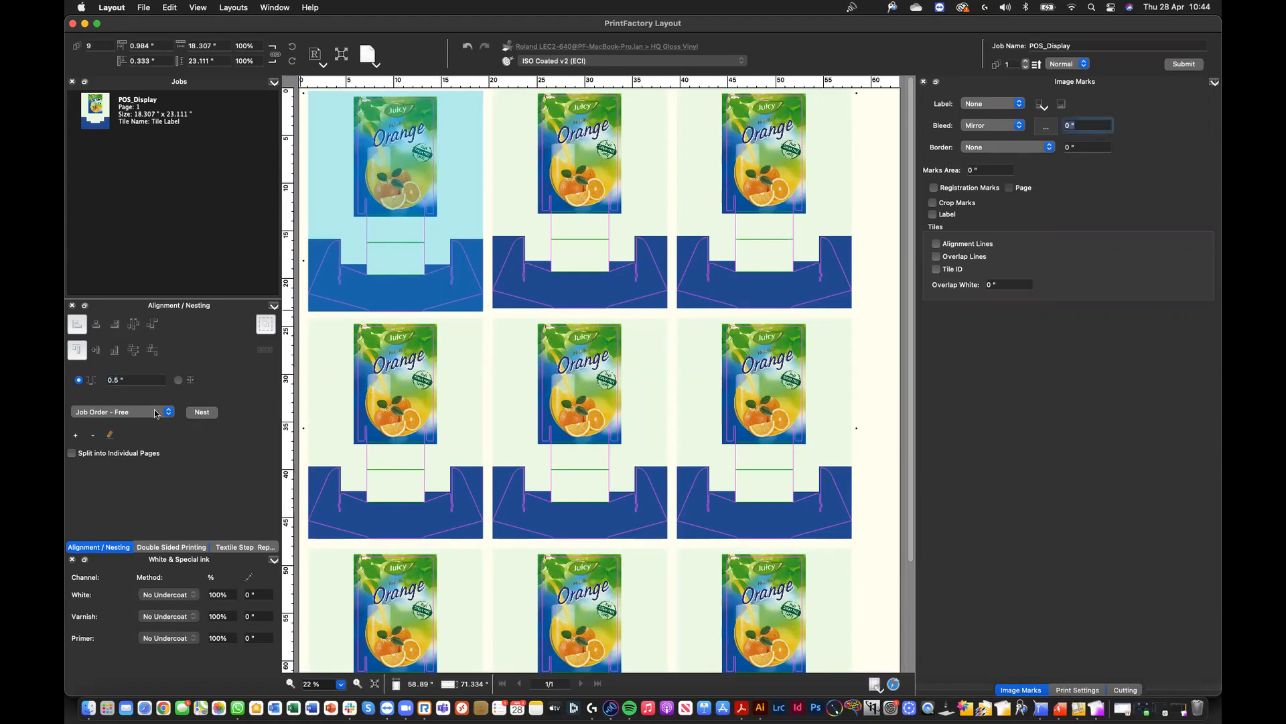
pyautogui.click(193, 413)
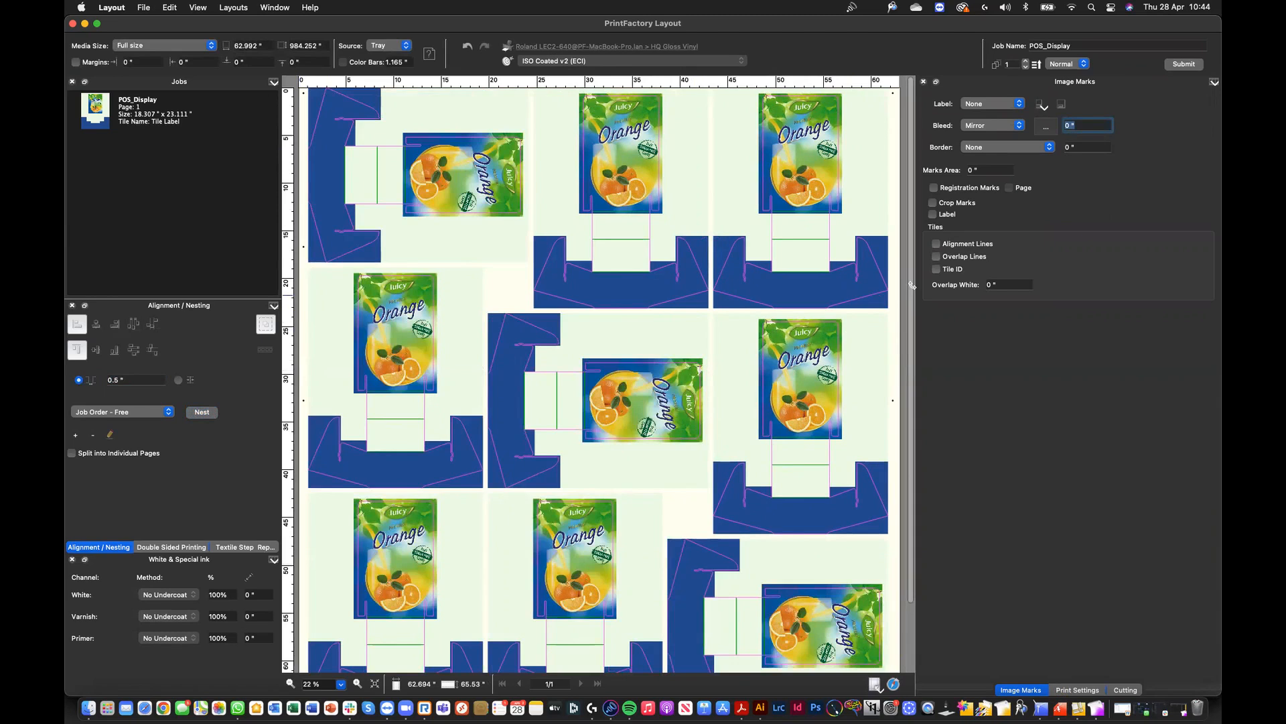
# Step: Submit the nested POS_Display layout, switch to the RIP and select the job in the Roland LEC2-640 queue
pyautogui.scroll(-5, 905, 290)
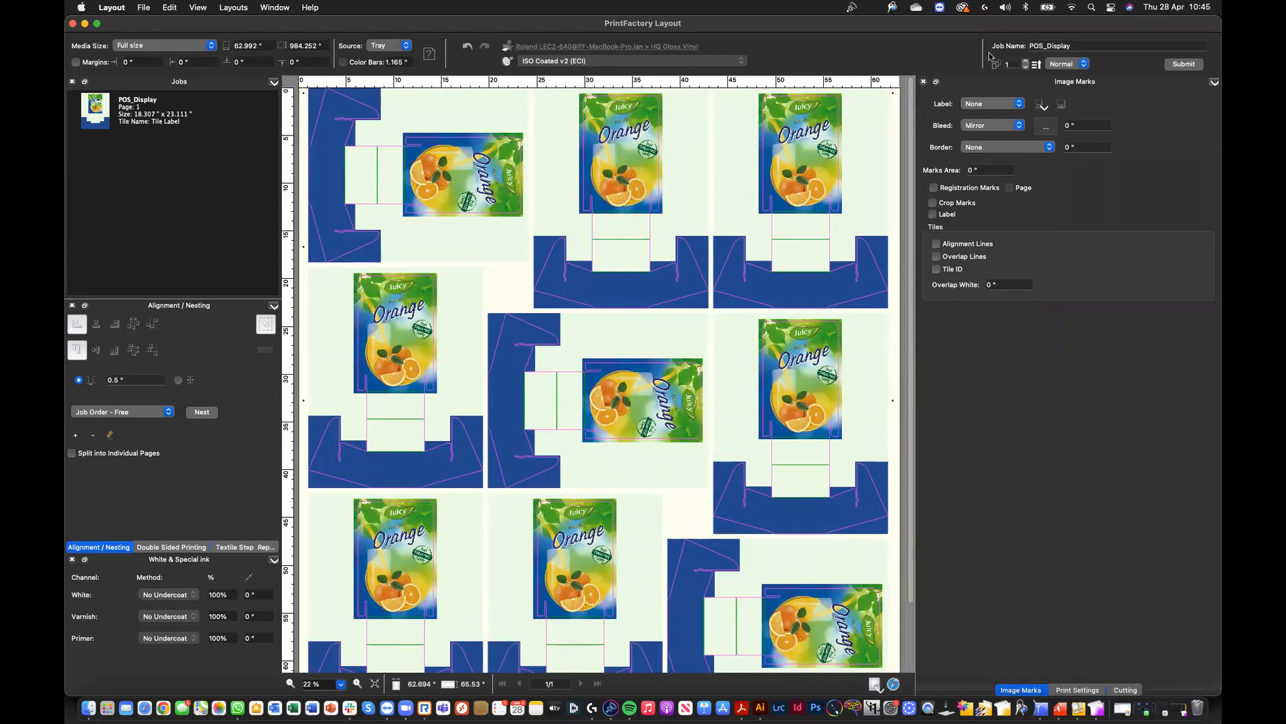
pyautogui.click(1175, 69)
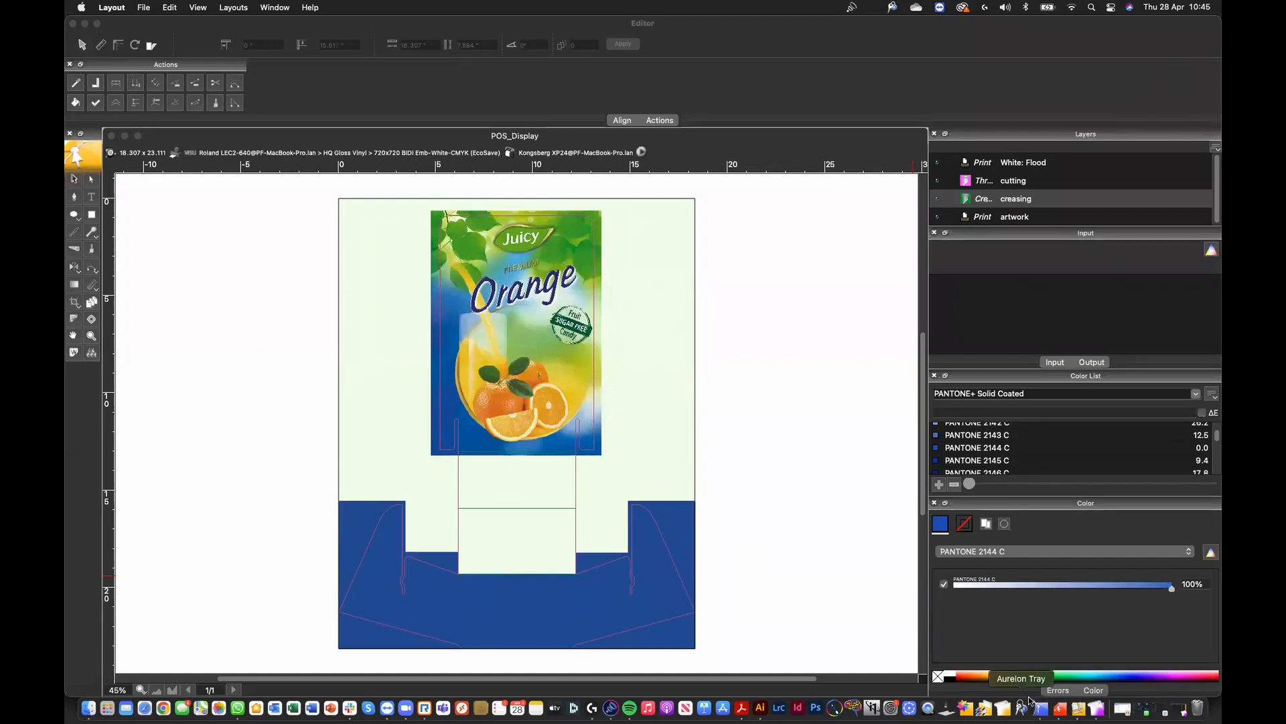
pyautogui.click(1041, 708)
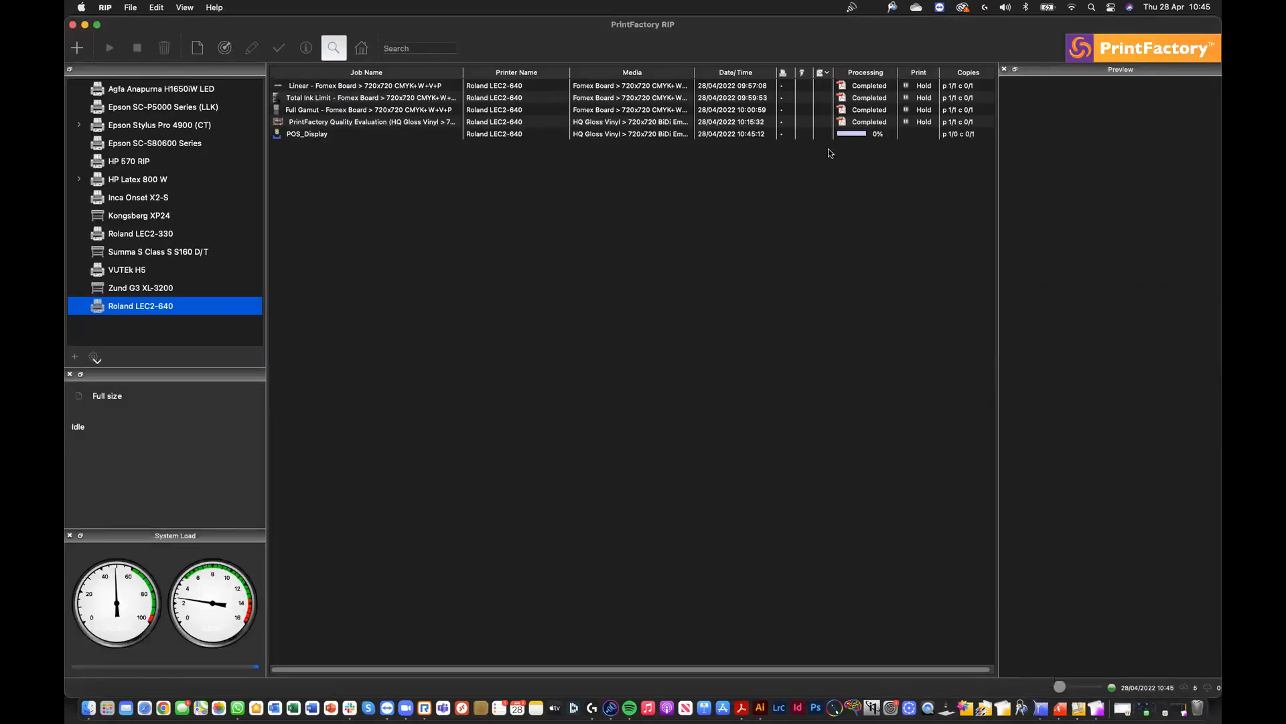
pyautogui.click(481, 136)
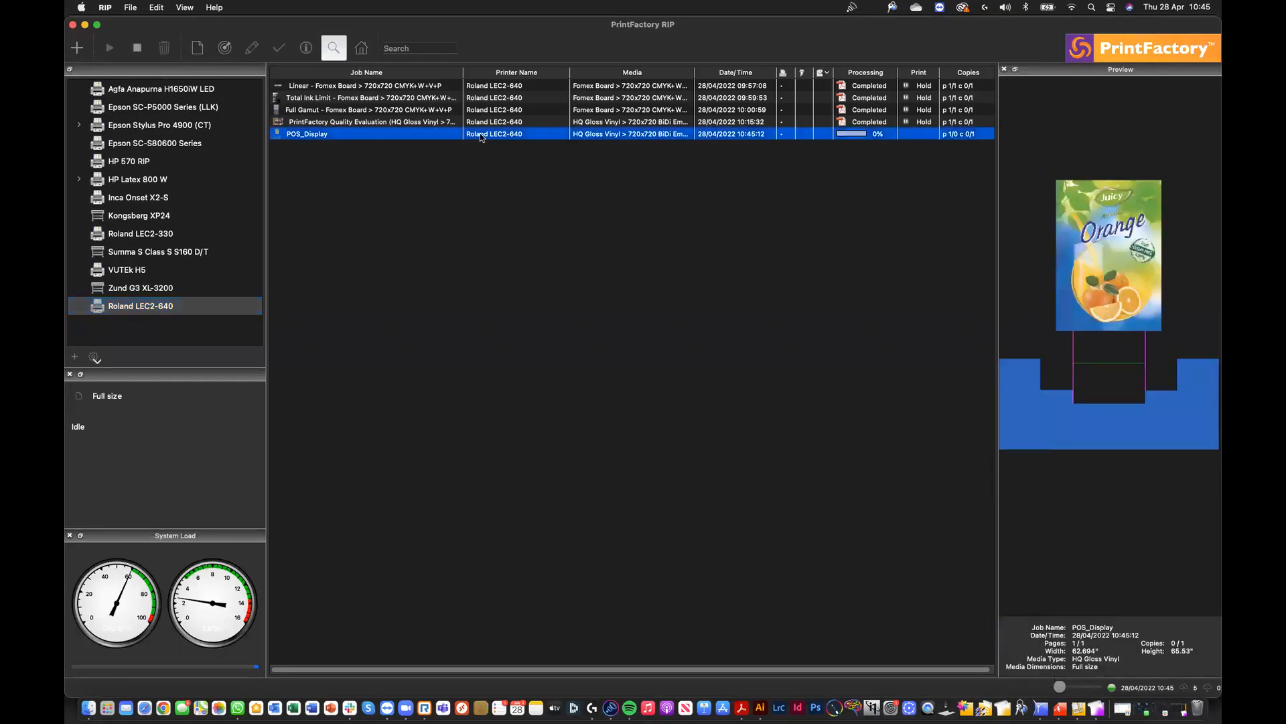
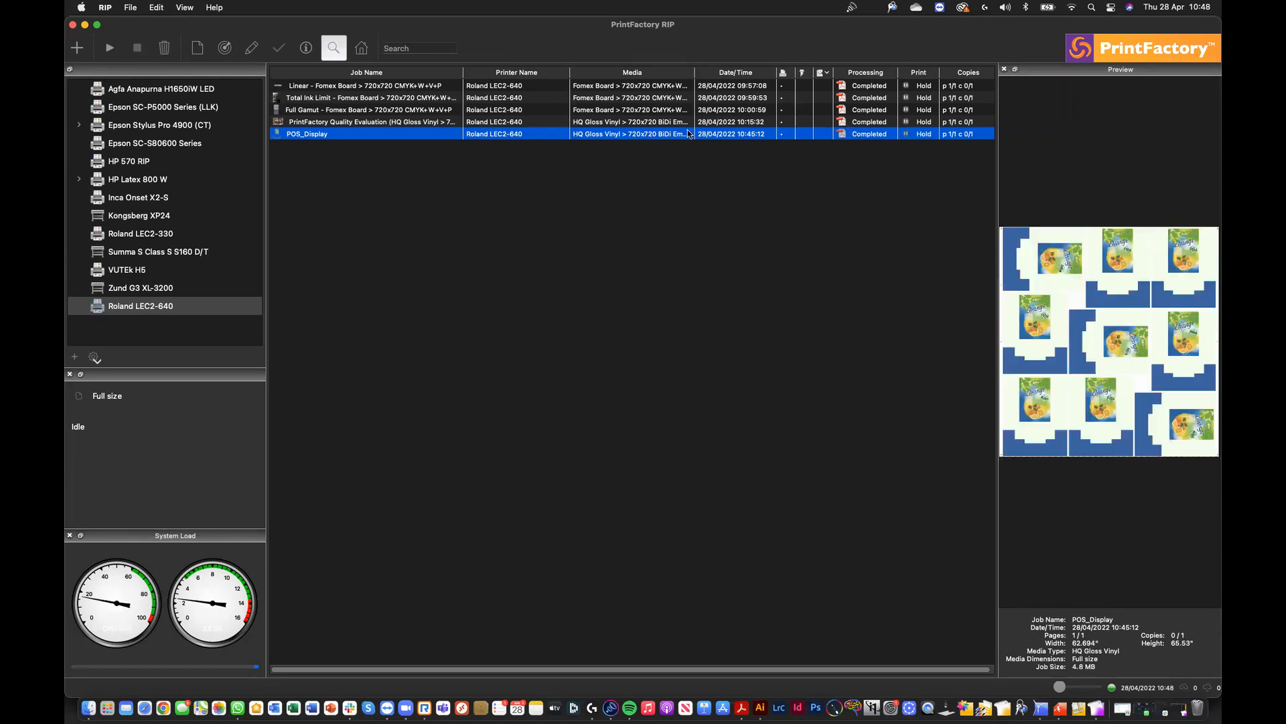
# Step: Inspect the POS_Display print job in the Roland LEC2-640 queue, toggling the Black and Cyan channels off and back on
pyautogui.rightClick(690, 132)
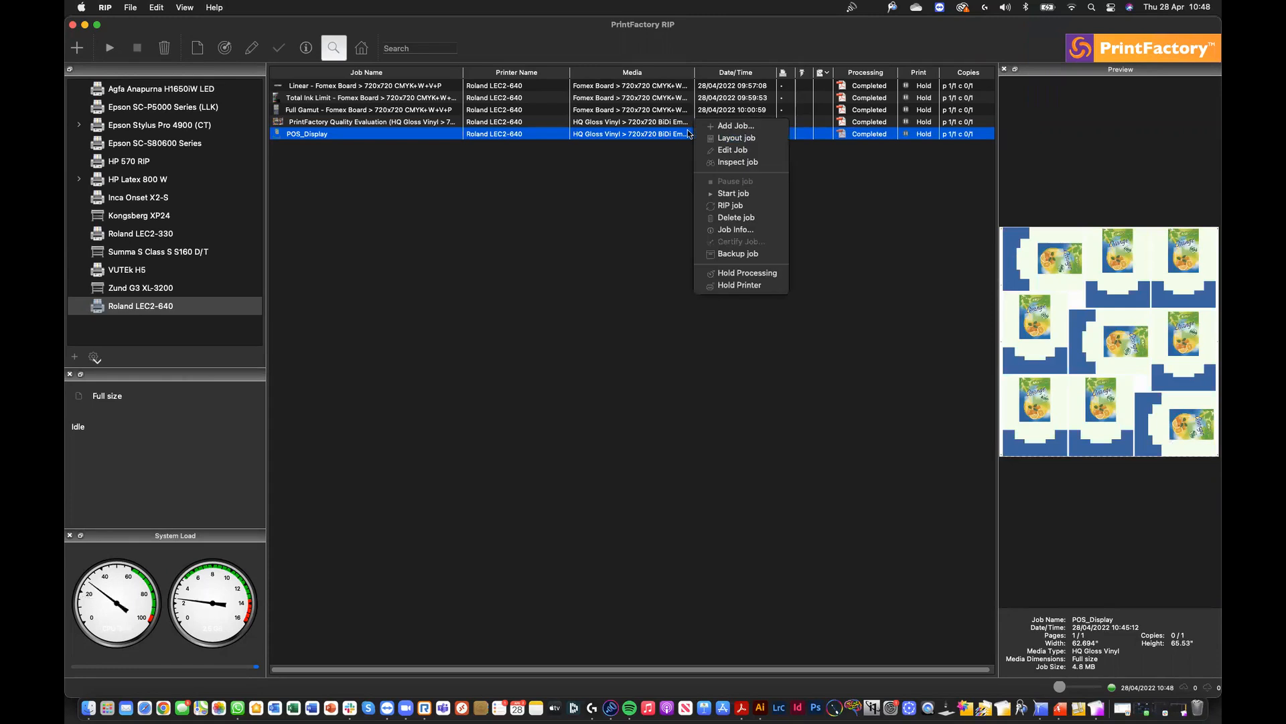
pyautogui.click(743, 166)
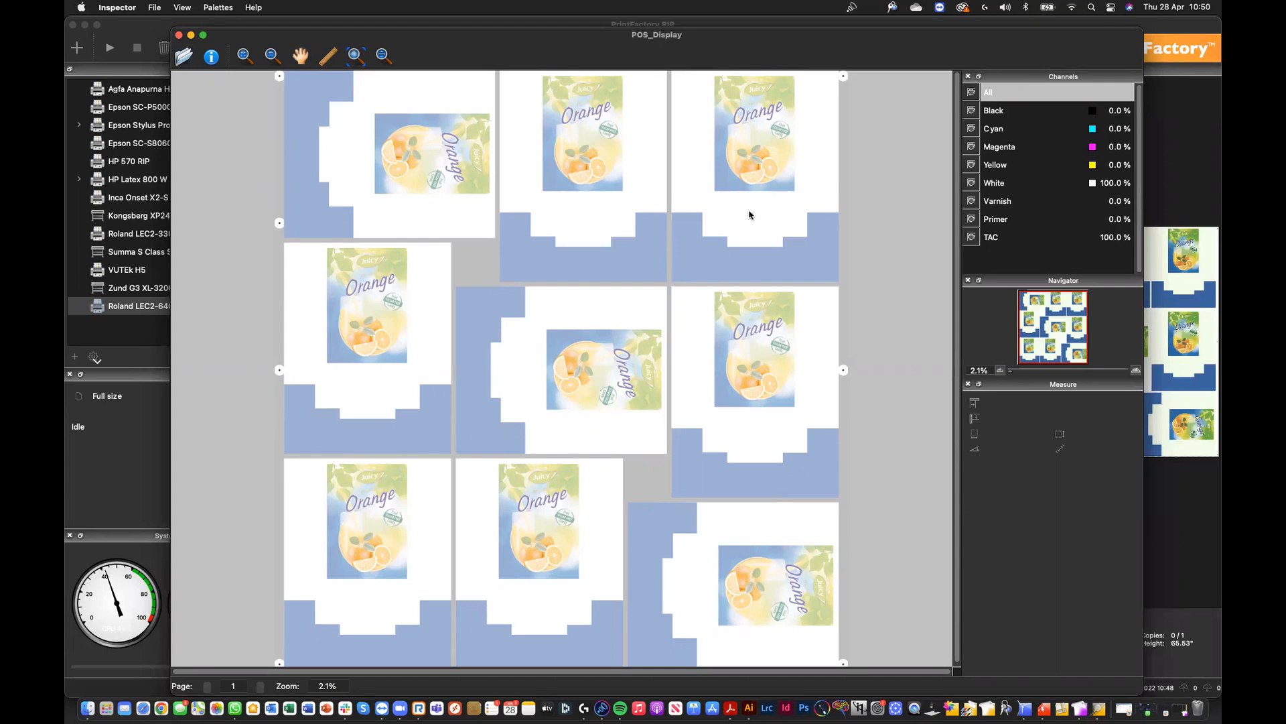
pyautogui.click(972, 111)
pyautogui.click(971, 129)
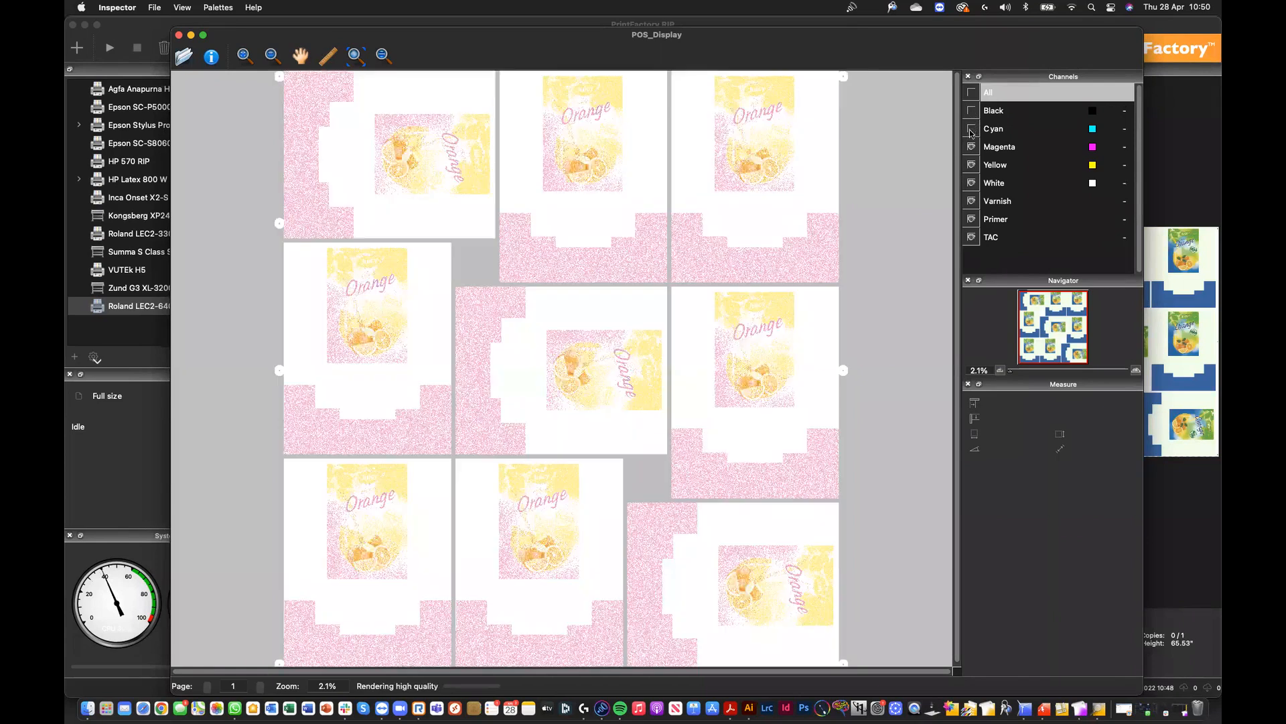
pyautogui.click(971, 130)
pyautogui.click(972, 110)
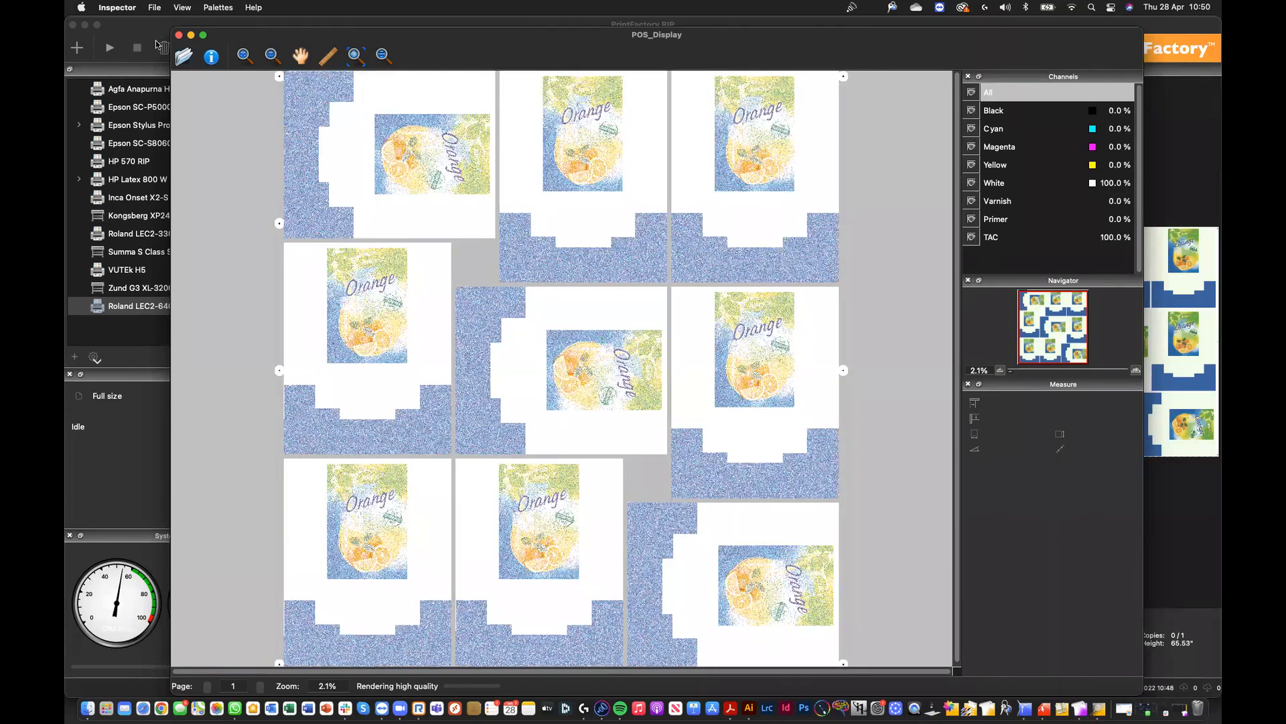
# Step: Measure across the full width of the nested print layout and close the inspection window
pyautogui.click(329, 57)
pyautogui.moveTo(282, 113); pyautogui.dragTo(838, 107)
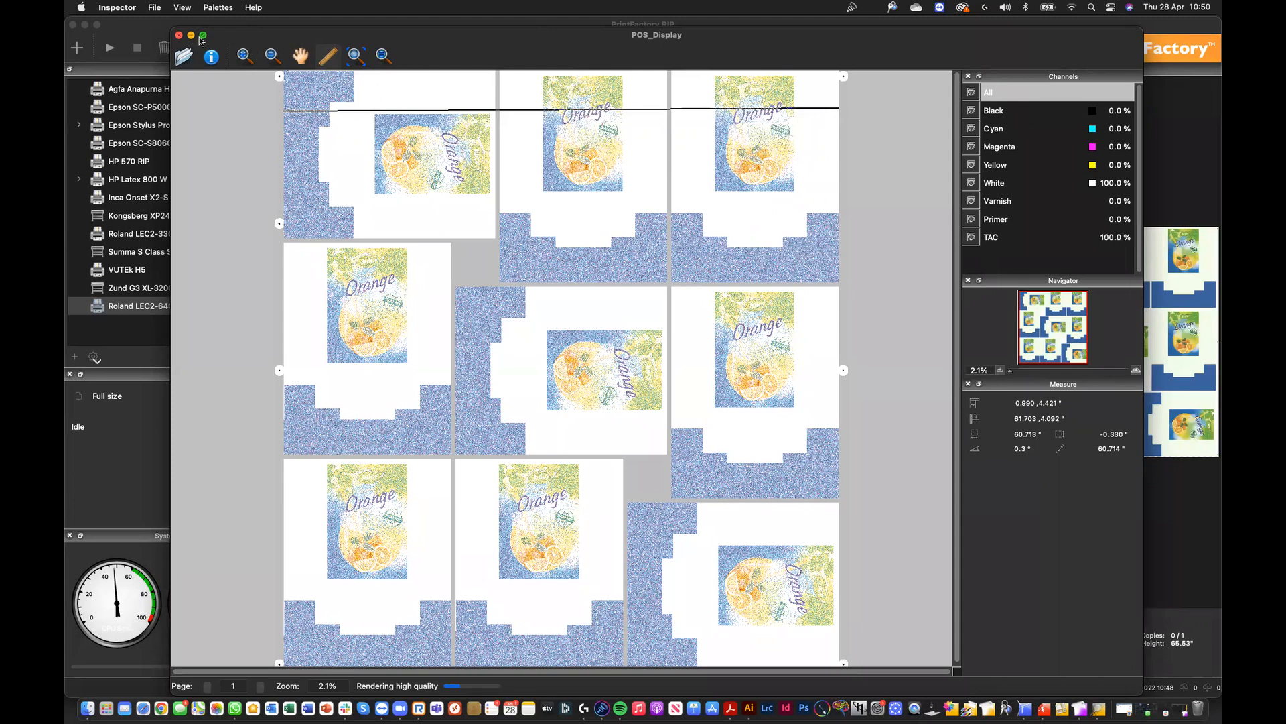
pyautogui.click(179, 35)
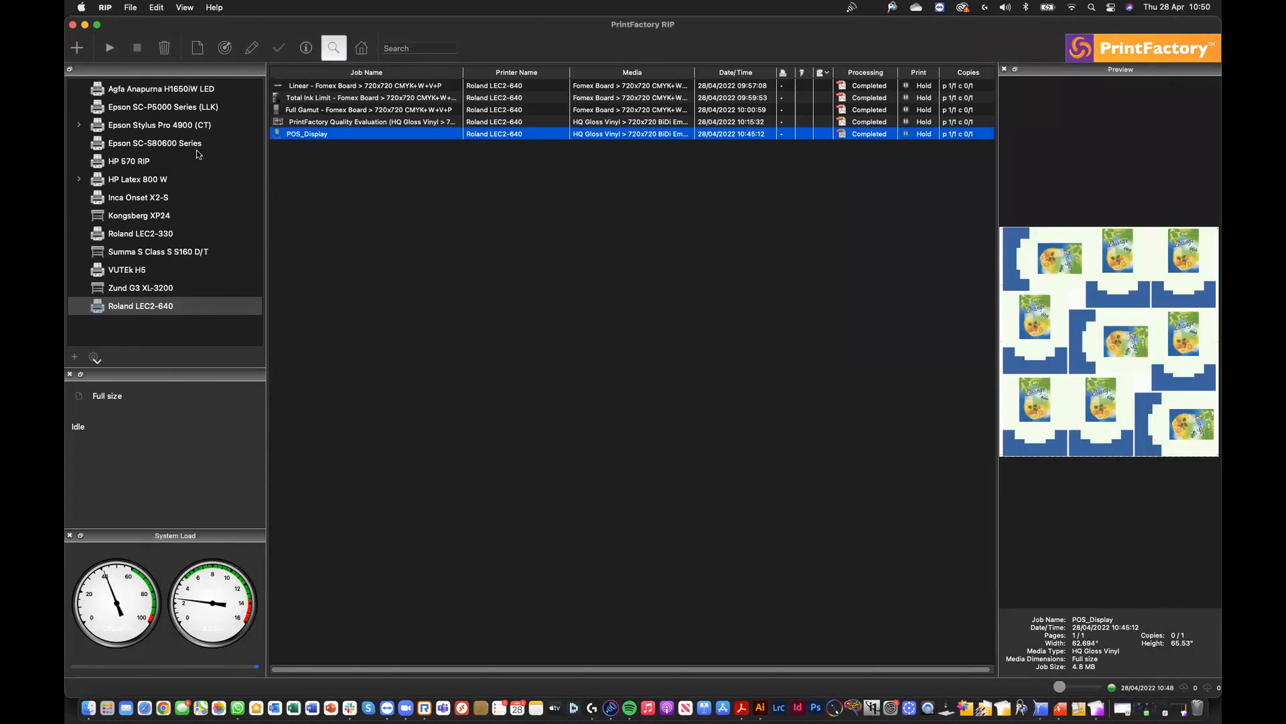
# Step: Inspect the POS_Display cut job in the Kongsberg XP24 queue and simulate its cutting
pyautogui.click(163, 215)
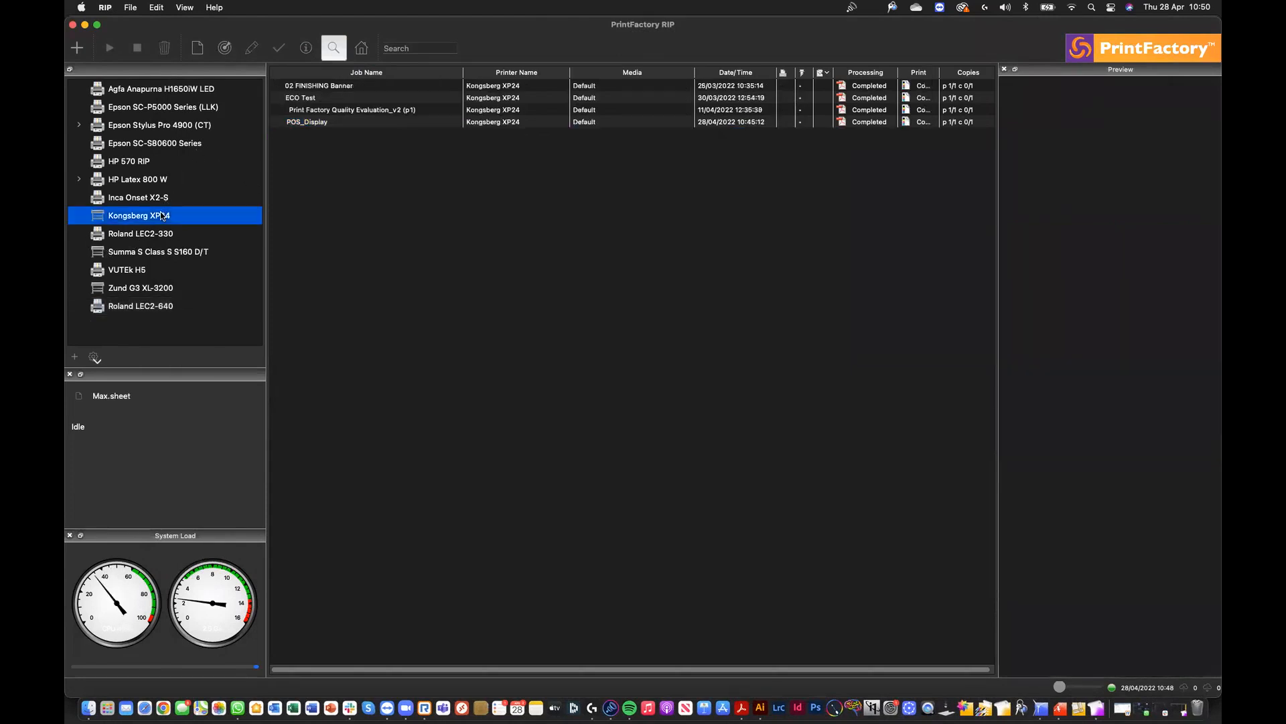
pyautogui.click(327, 124)
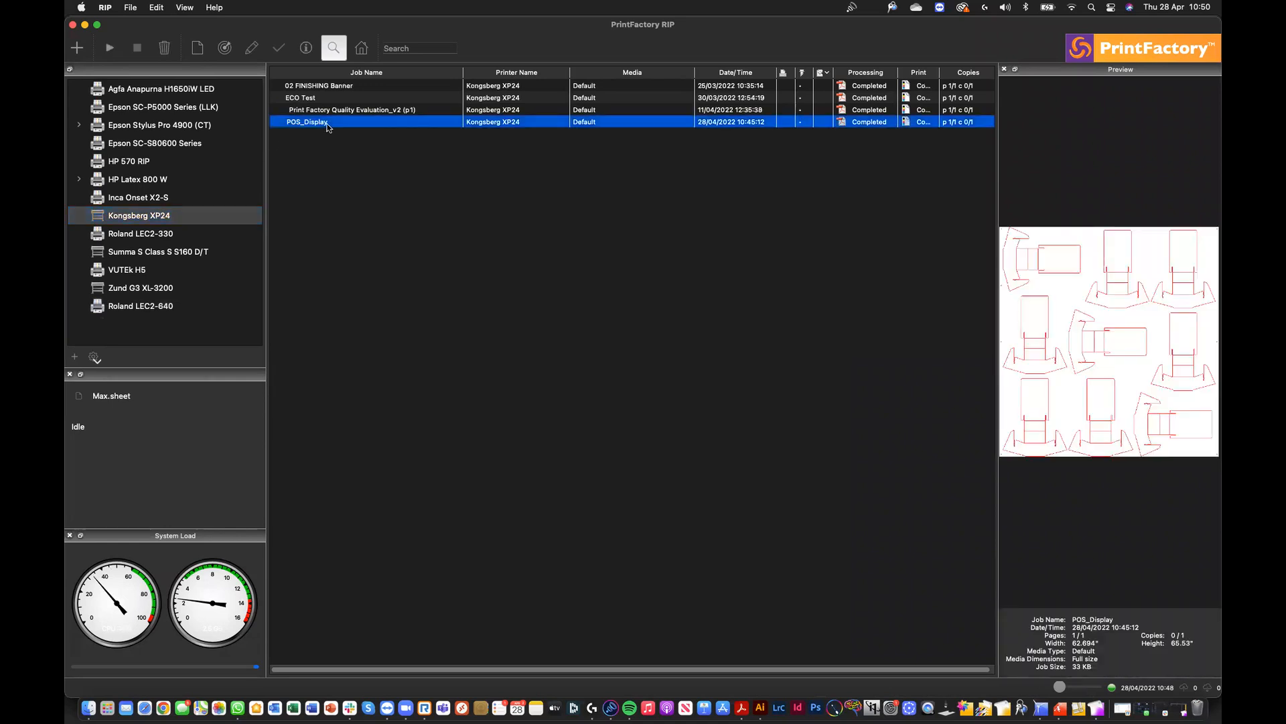
pyautogui.rightClick(327, 125)
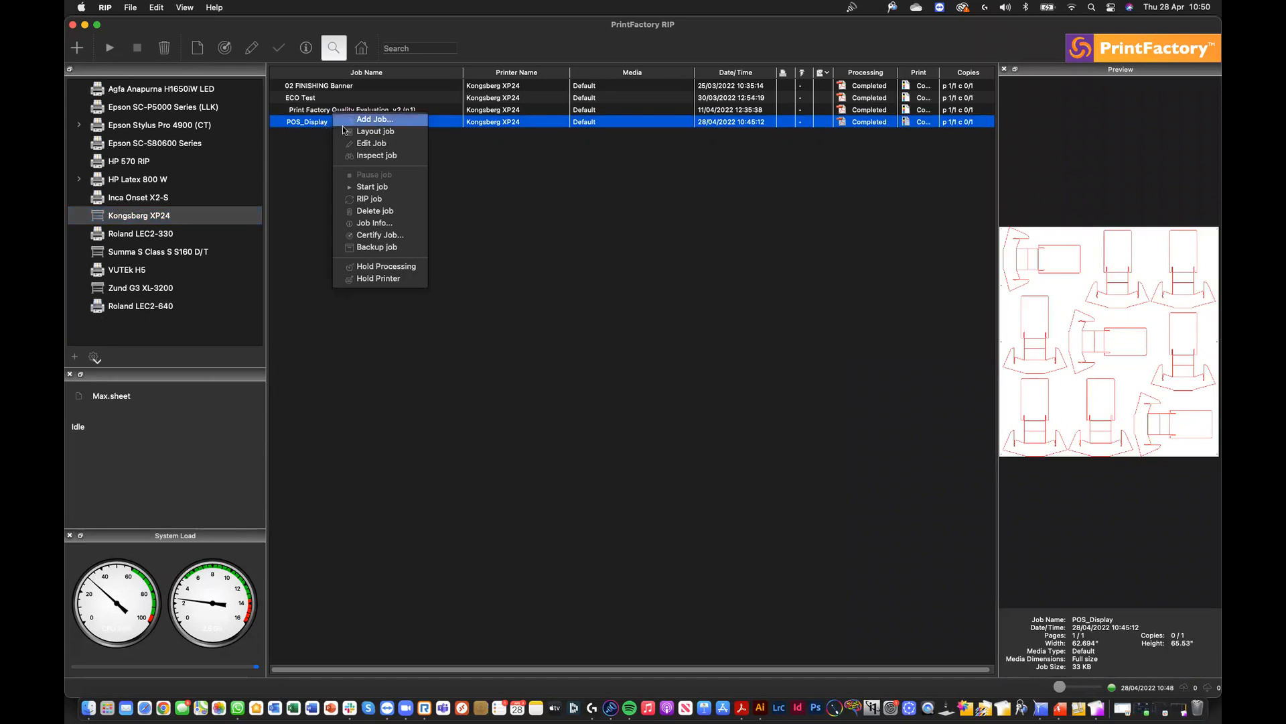
pyautogui.click(367, 156)
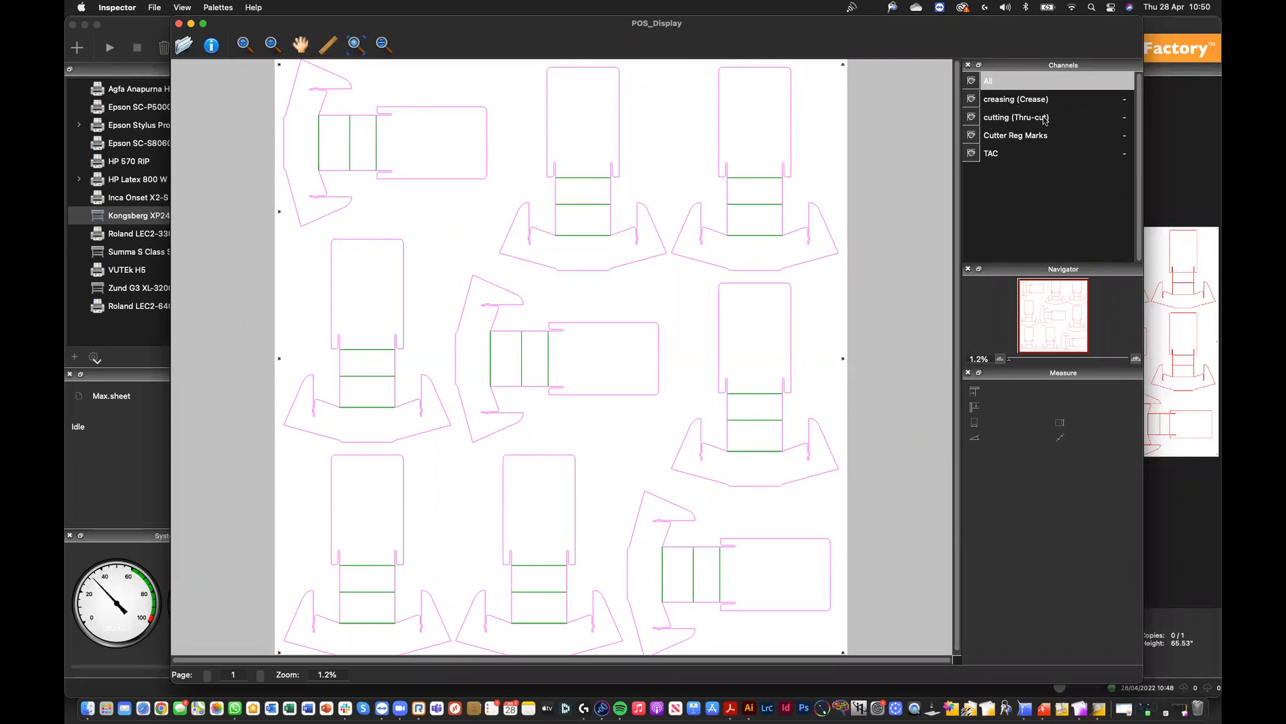
pyautogui.moveTo(843, 66)
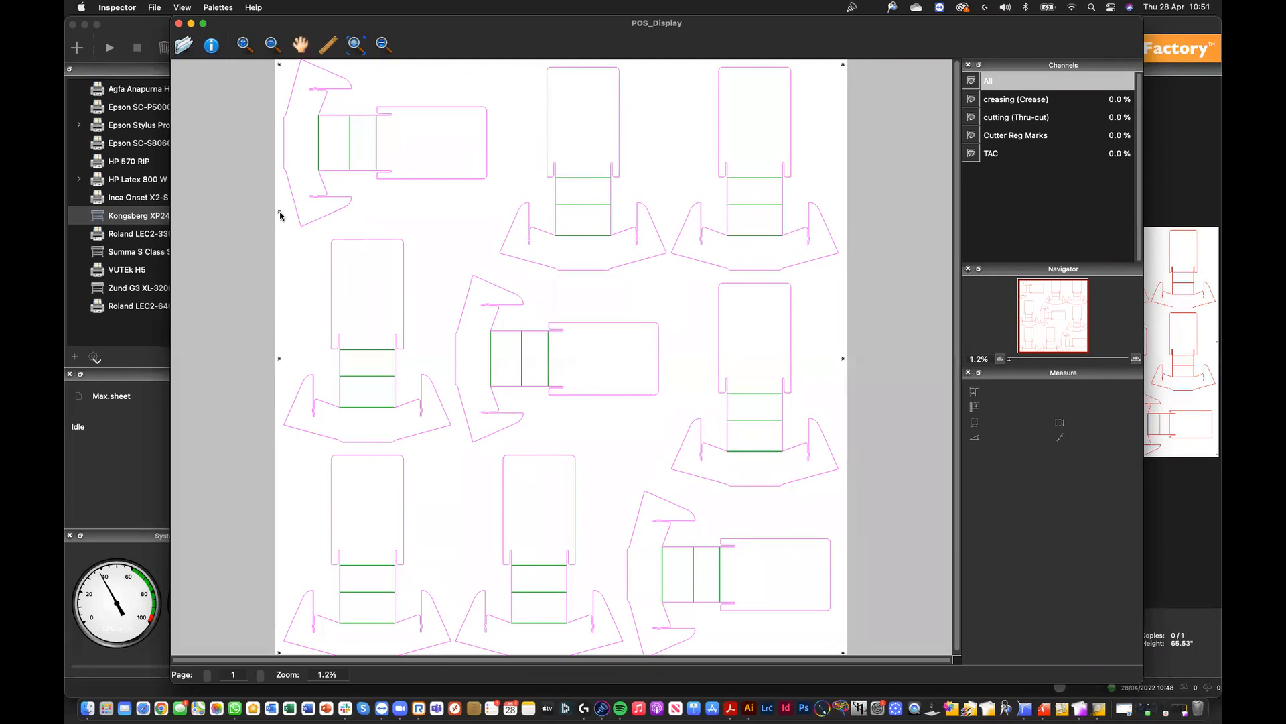
pyautogui.click(192, 8)
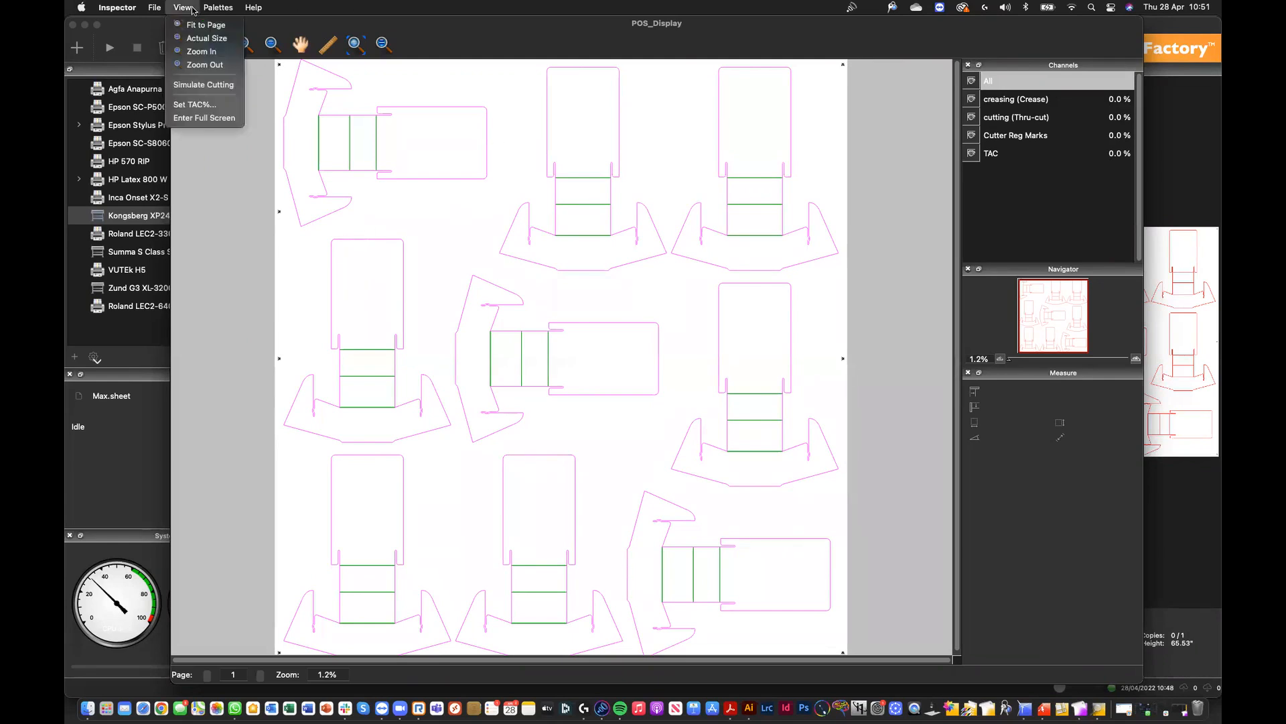
pyautogui.click(222, 87)
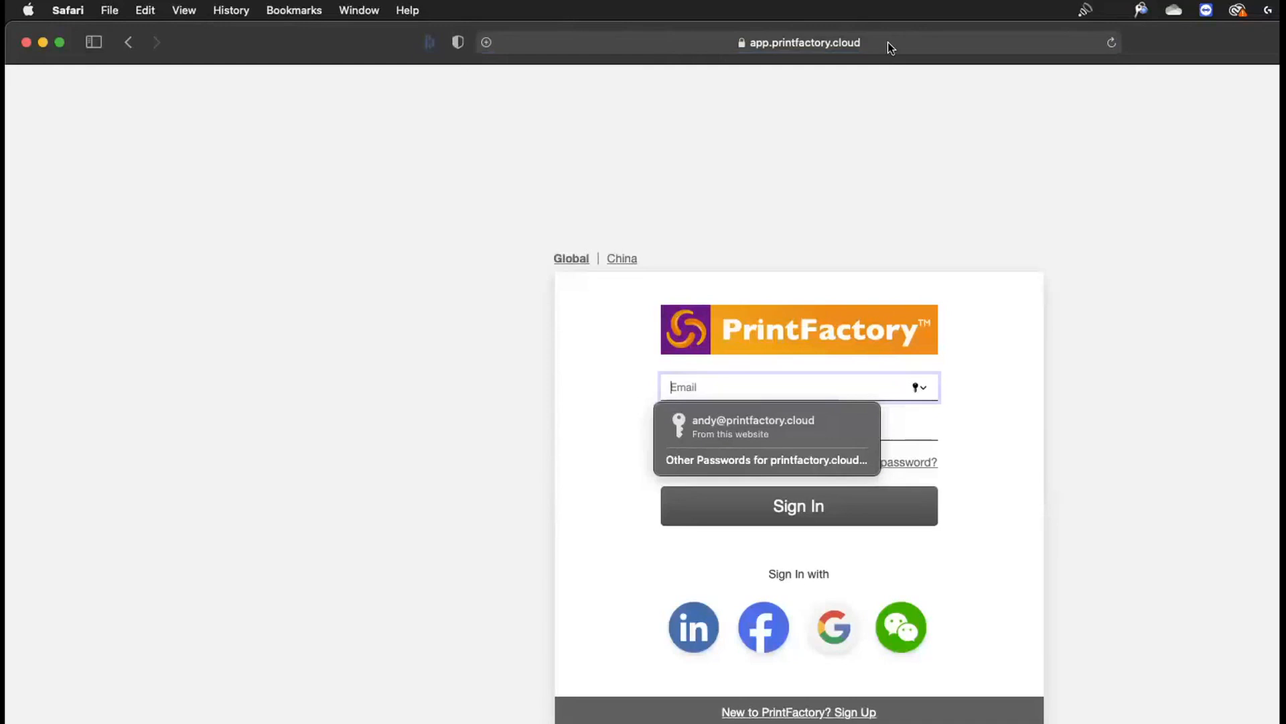
# Step: Sign in to the PrintFactory cloud portal in Safari with the saved account e-mail and password, and open the product downloads
pyautogui.click(742, 420)
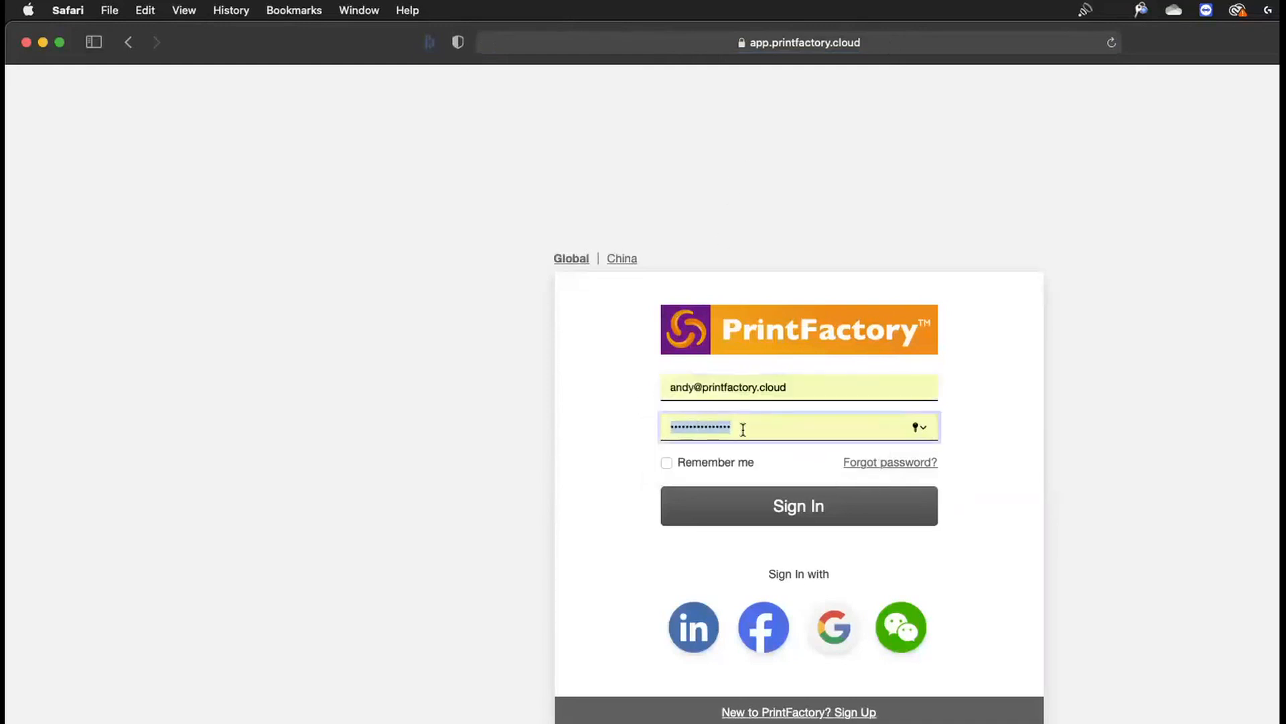
pyautogui.click(758, 508)
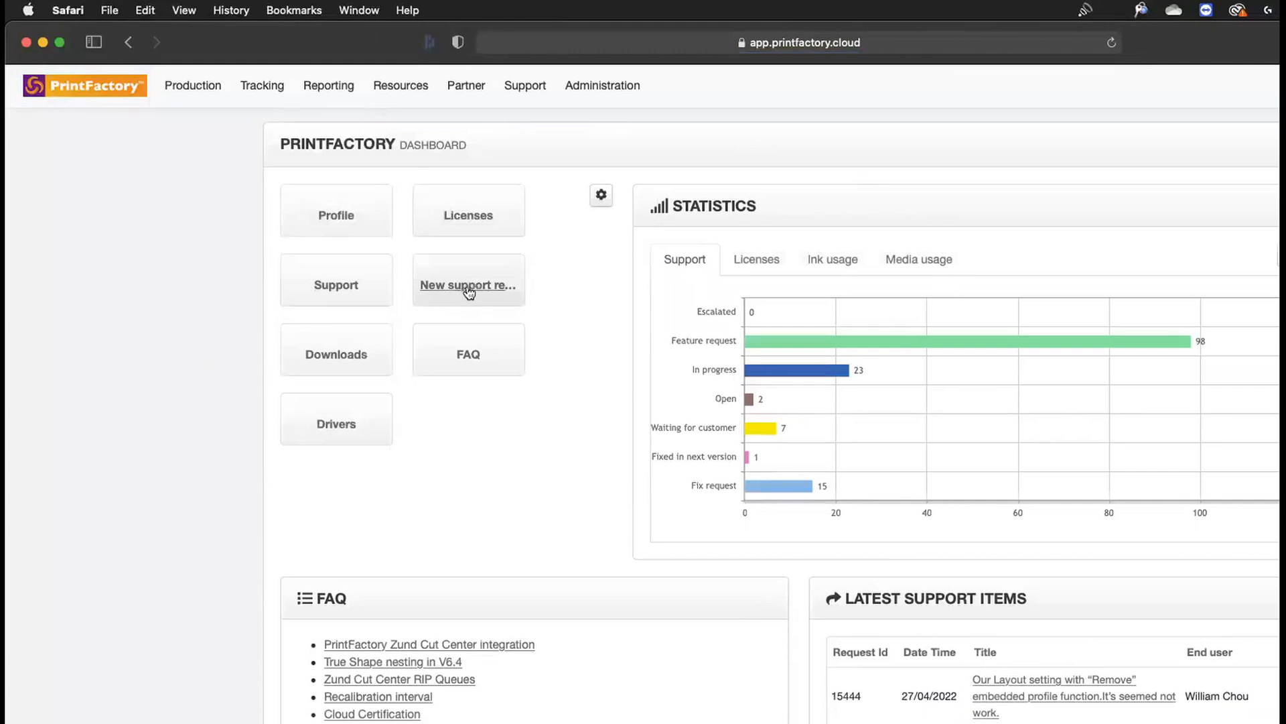
pyautogui.click(345, 350)
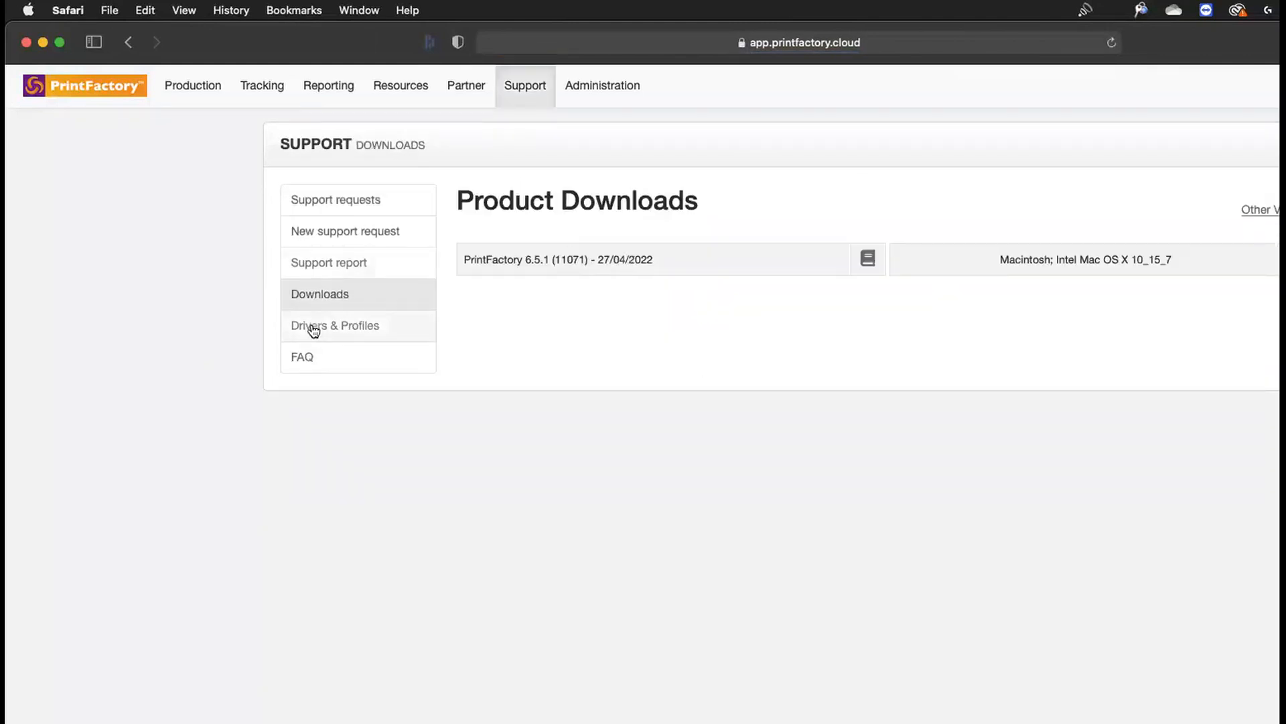
# Step: Open the Help Center from the portal's FAQ link and browse the RIP topic's articles
pyautogui.click(305, 358)
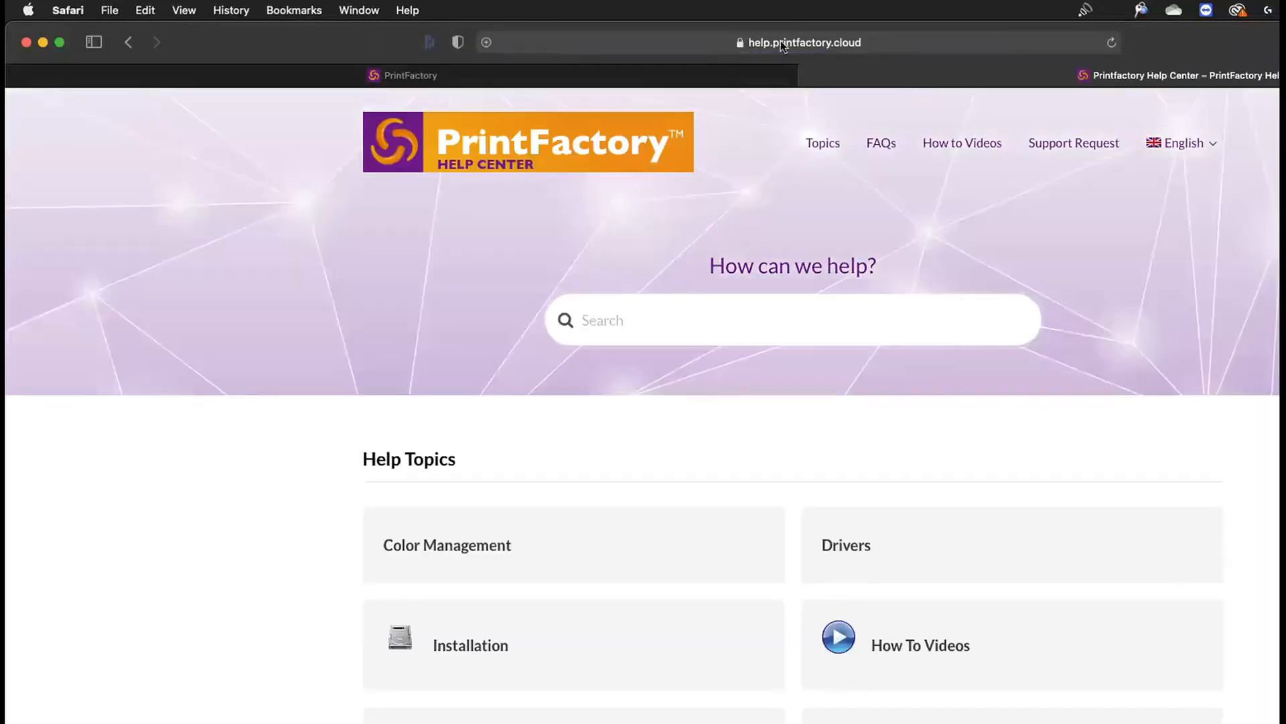
pyautogui.scroll(-5, 704, 530)
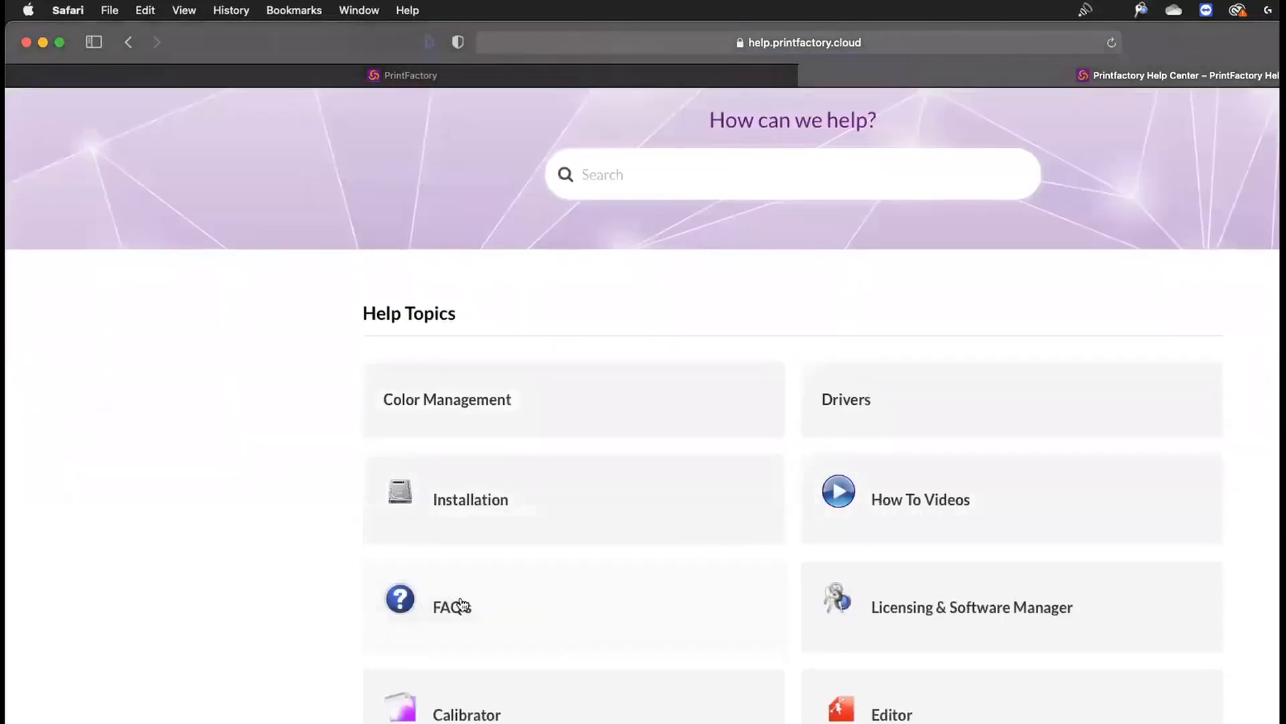
pyautogui.scroll(-2, 618, 630)
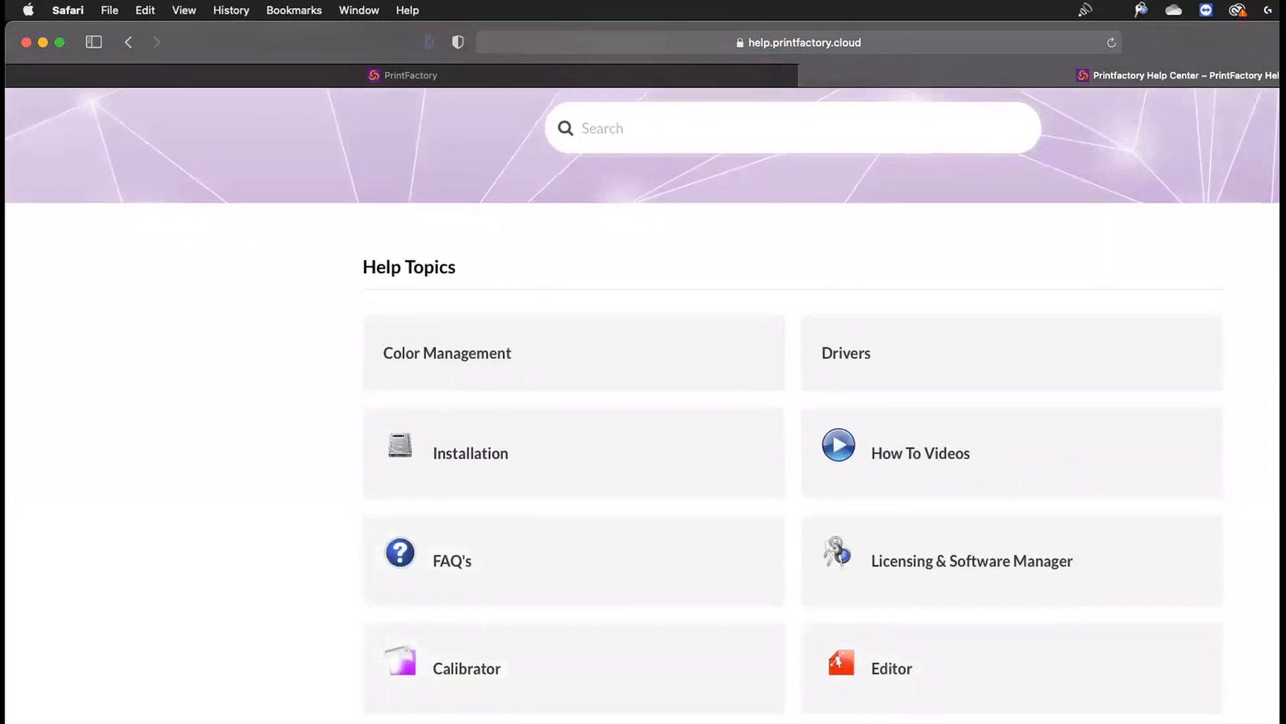
pyautogui.scroll(-12, 619, 574)
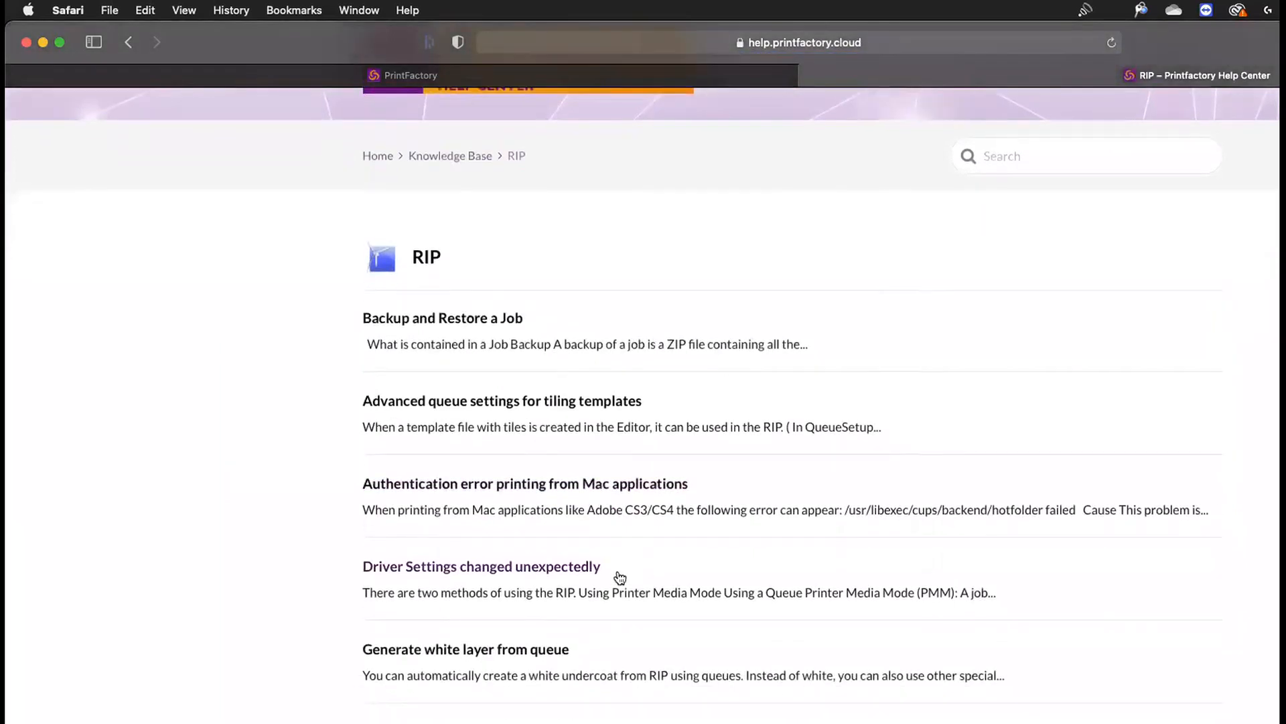
pyautogui.scroll(-6, 620, 580)
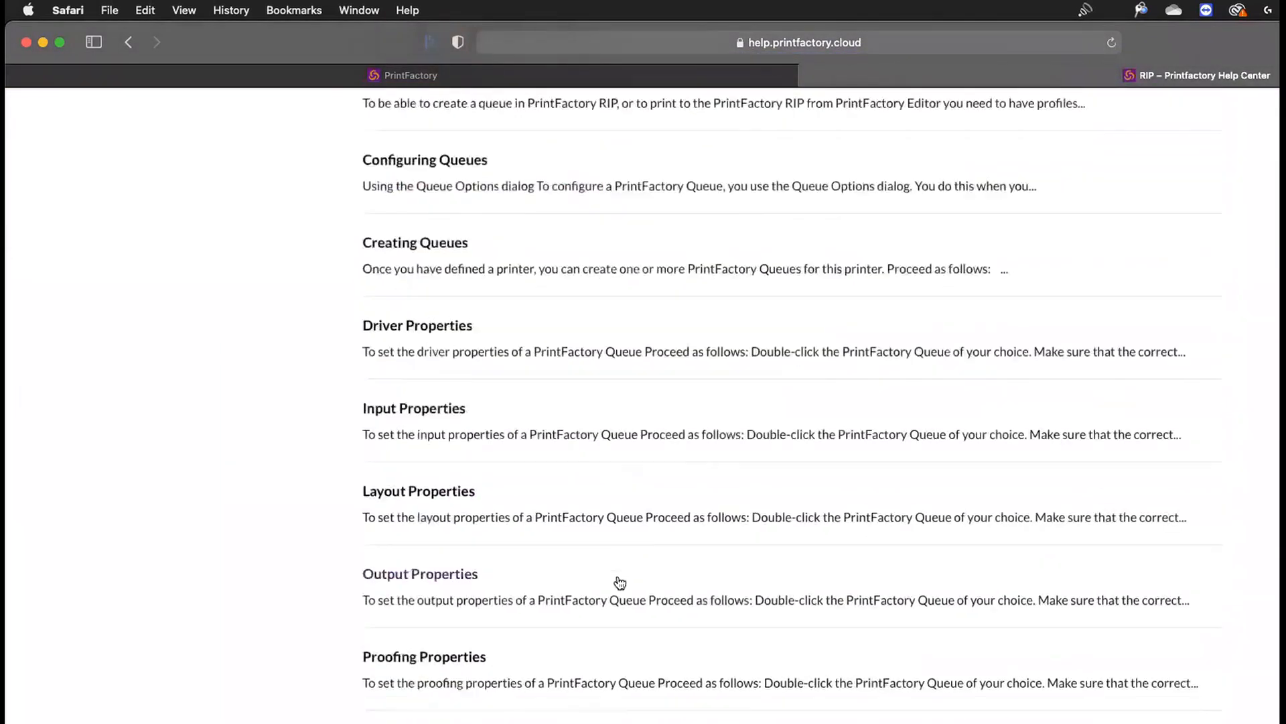
pyautogui.scroll(18, 618, 583)
pyautogui.scroll(3, 617, 583)
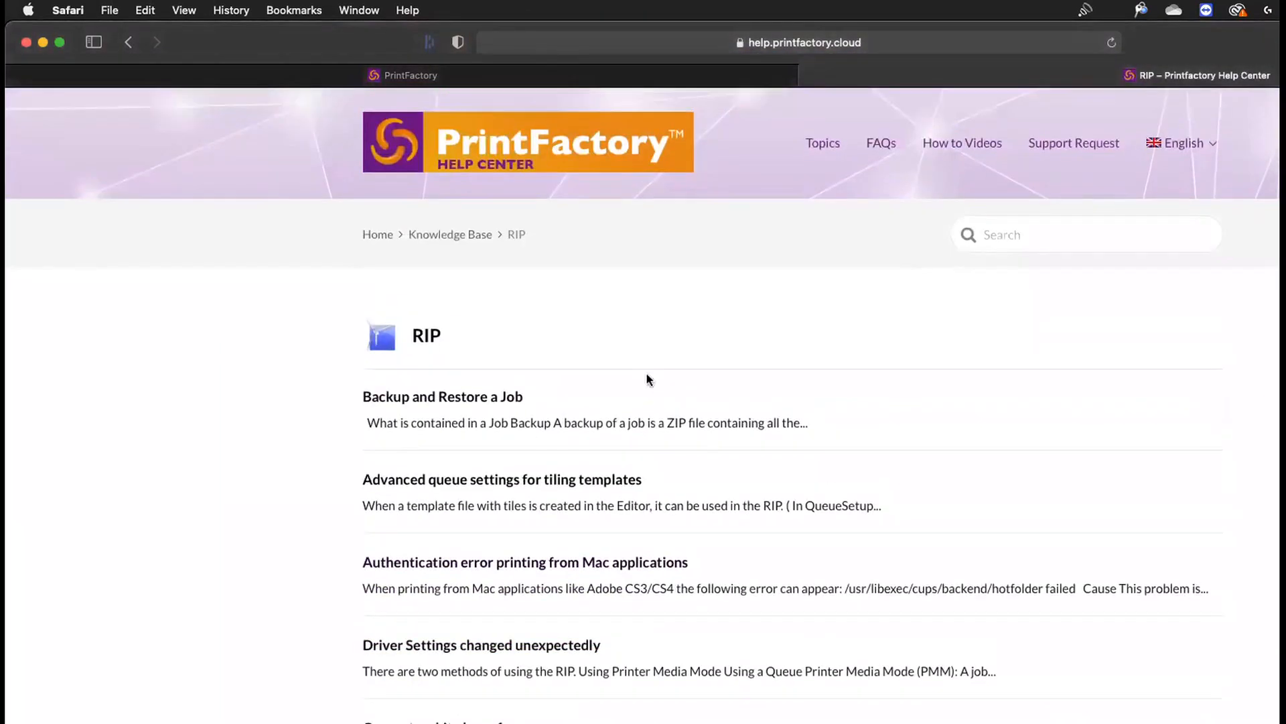
# Step: View the Create a PMM video page among the Calibrator how-to videos and return to the How-To Videos page
pyautogui.click(128, 42)
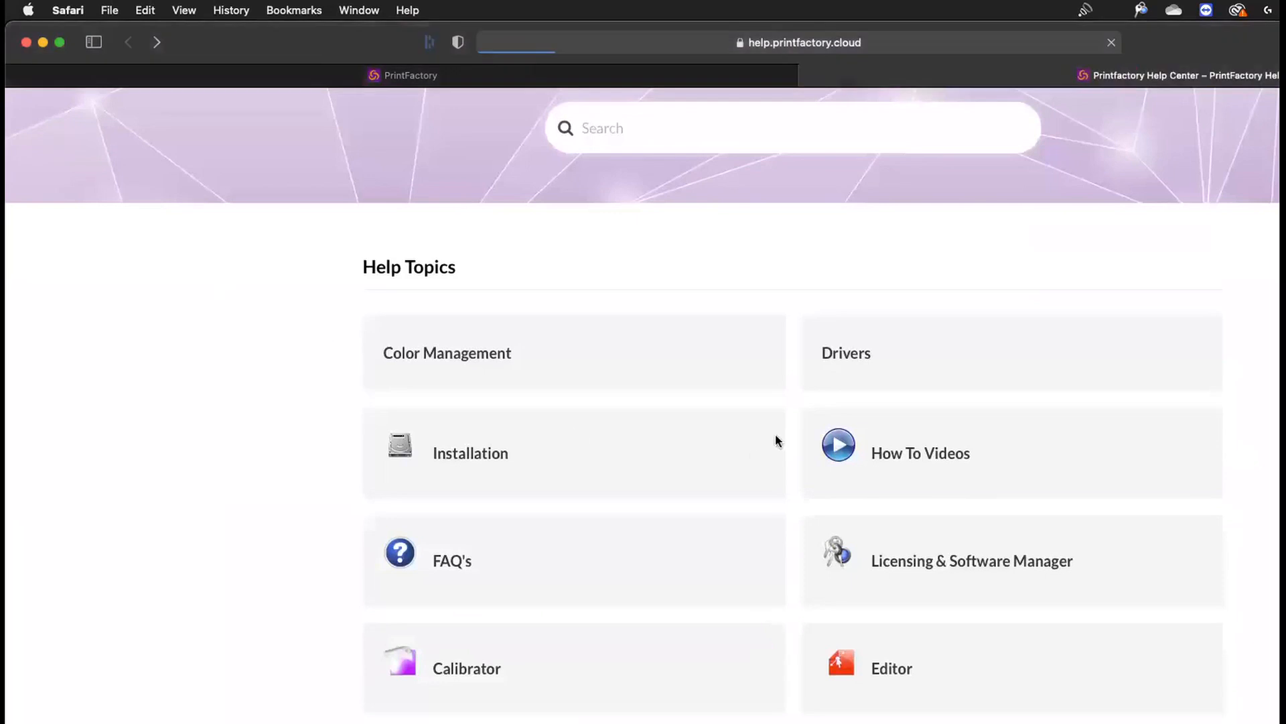
pyautogui.click(916, 453)
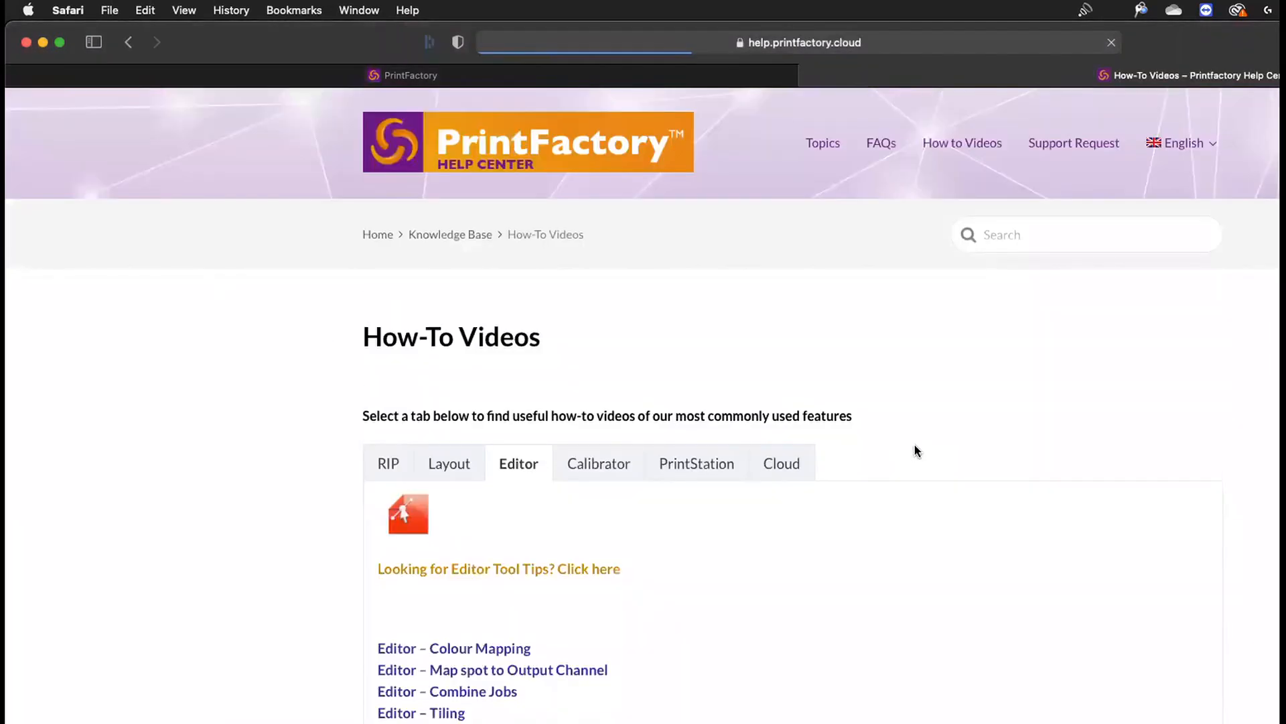
pyautogui.click(597, 466)
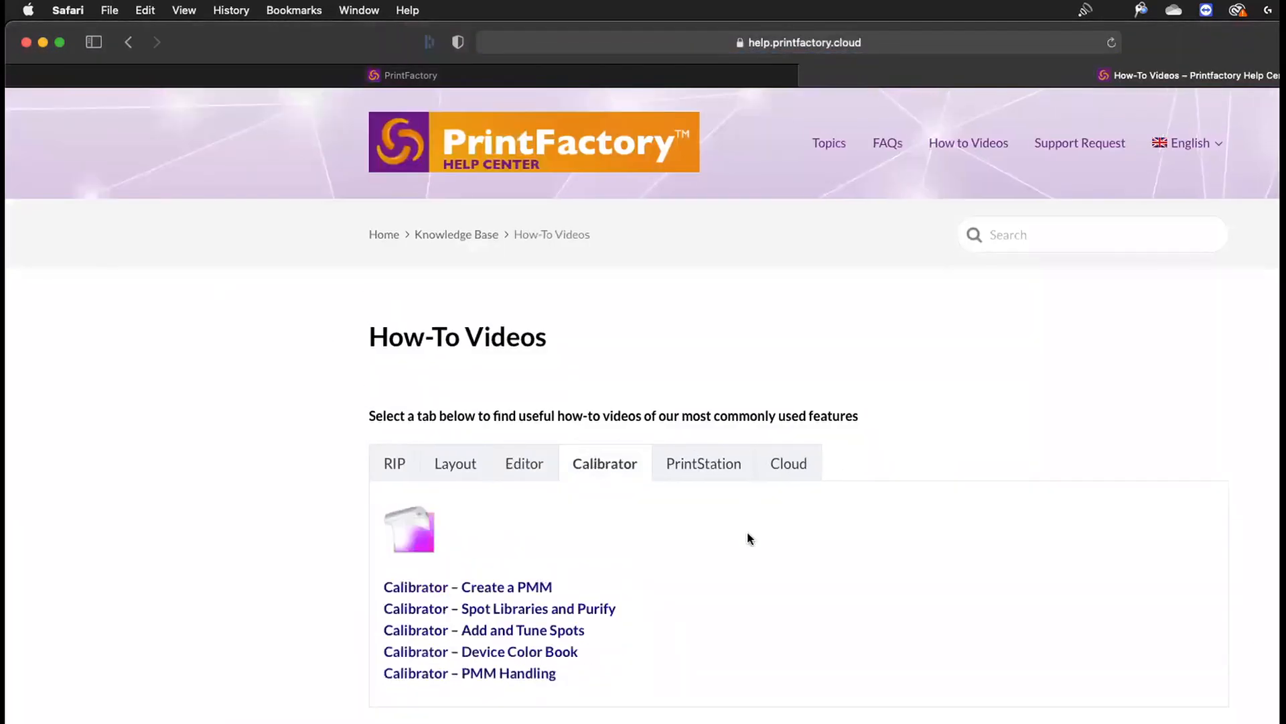
pyautogui.click(500, 589)
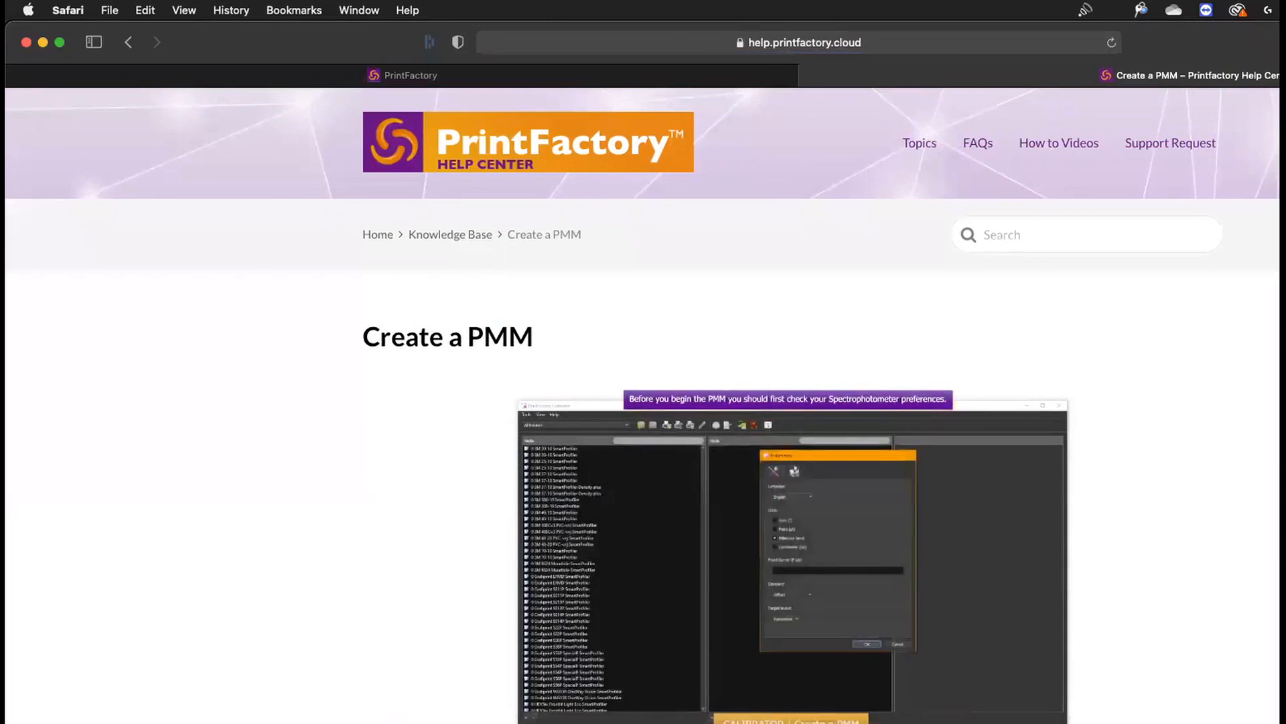
pyautogui.click(128, 45)
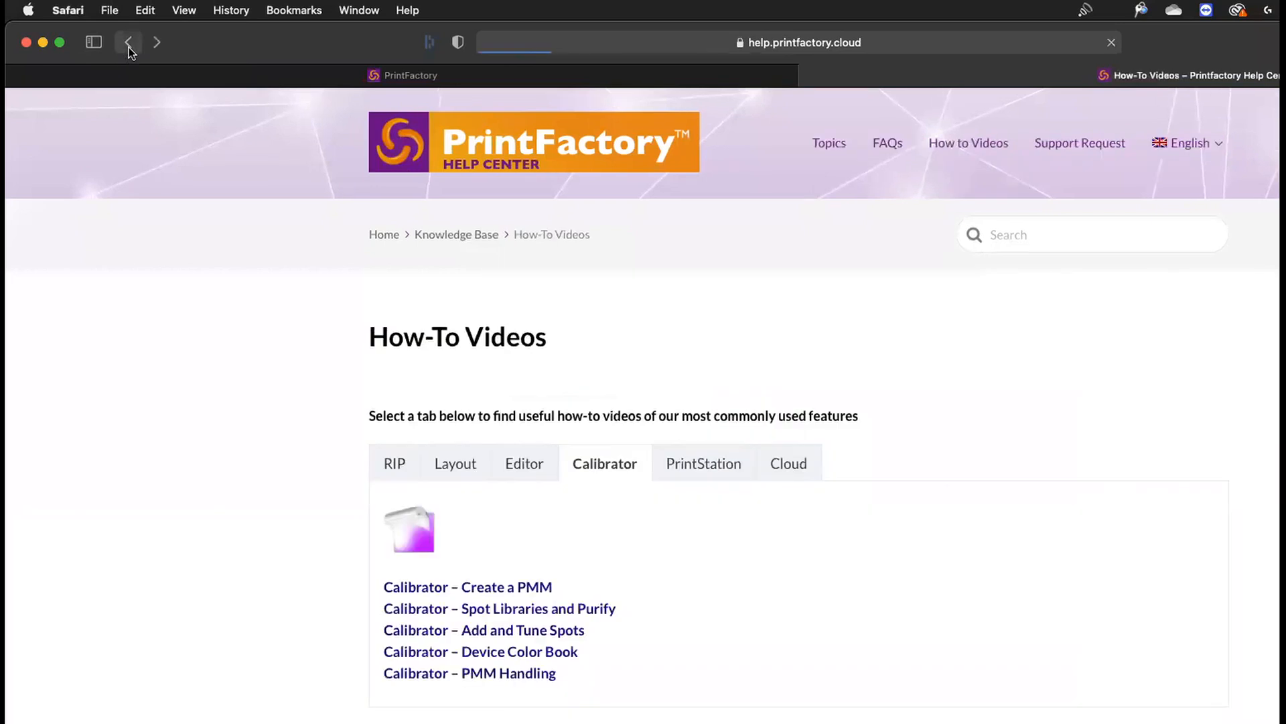
pyautogui.click(128, 44)
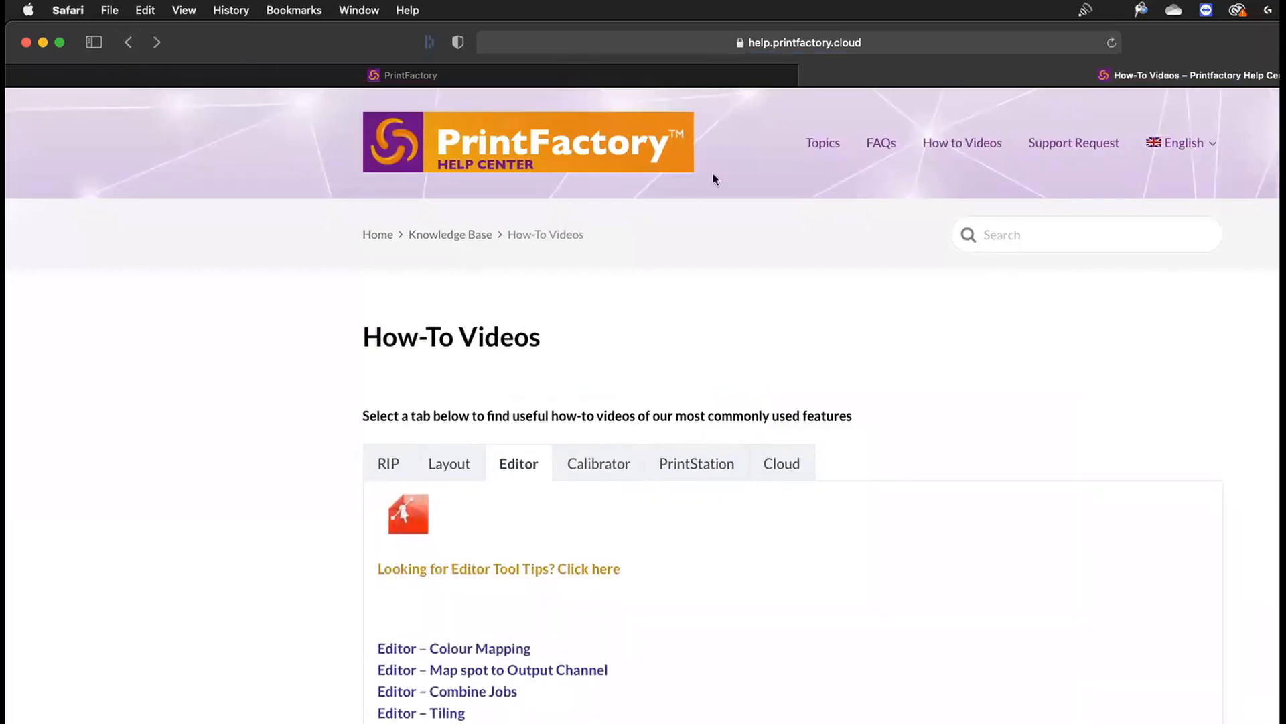
# Step: Return to the cloud portal and view the production devices, followed by the production jobs list
pyautogui.click(810, 76)
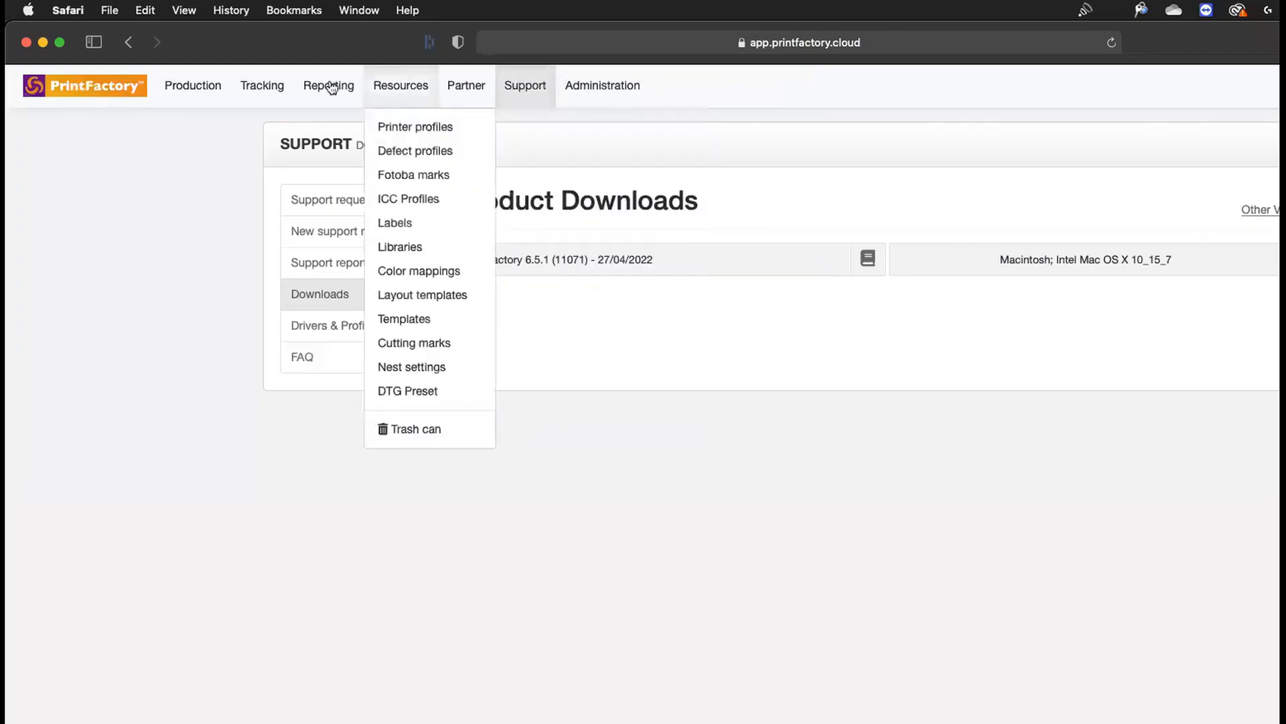
pyautogui.moveTo(258, 87)
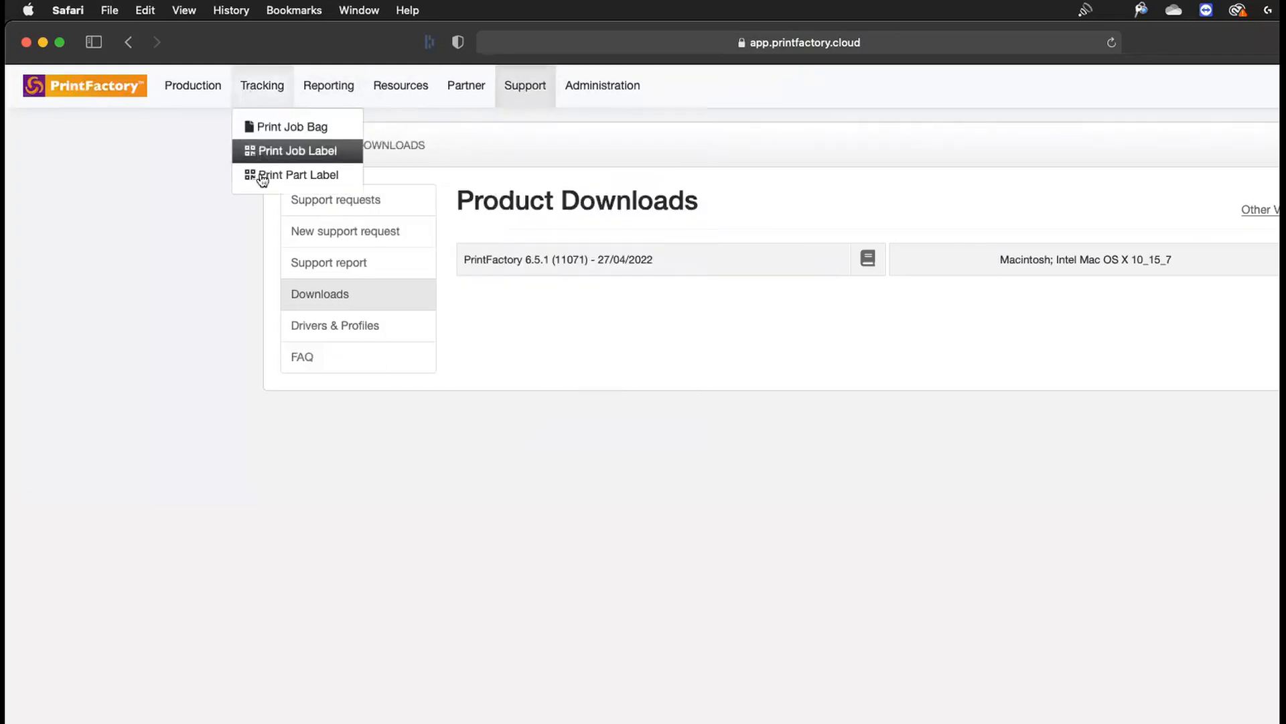
pyautogui.moveTo(222, 100)
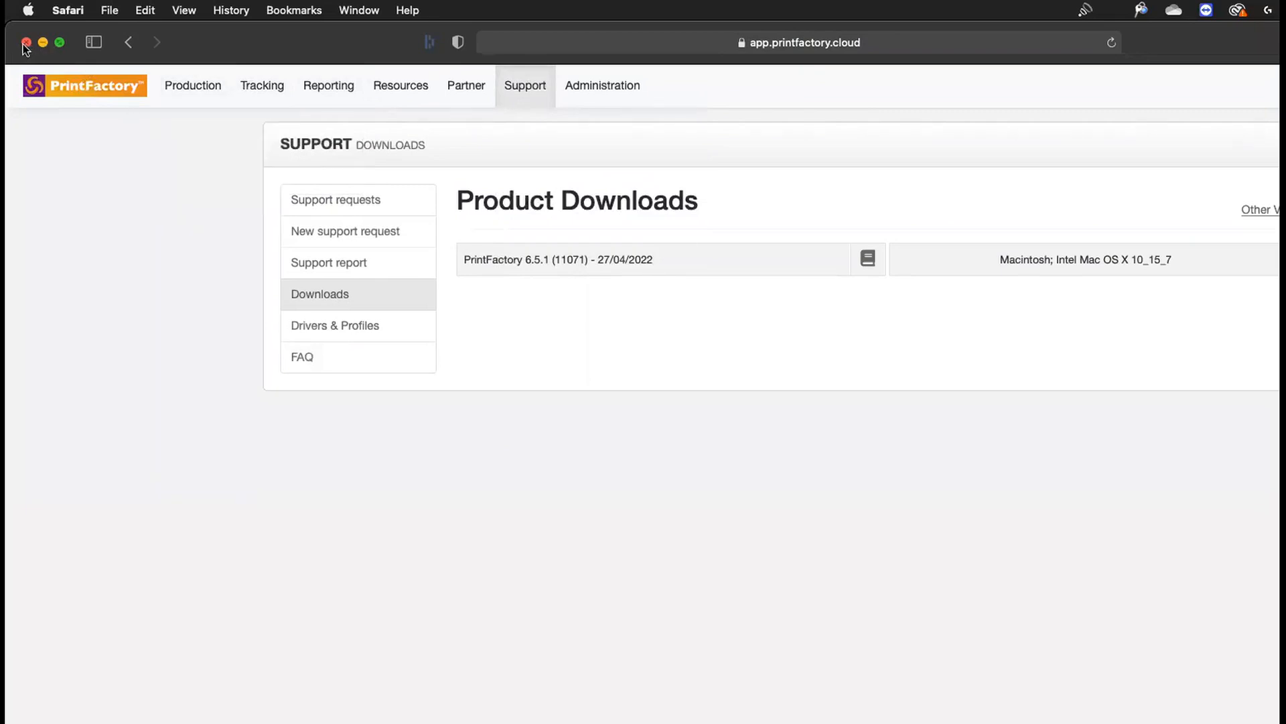
pyautogui.click(201, 127)
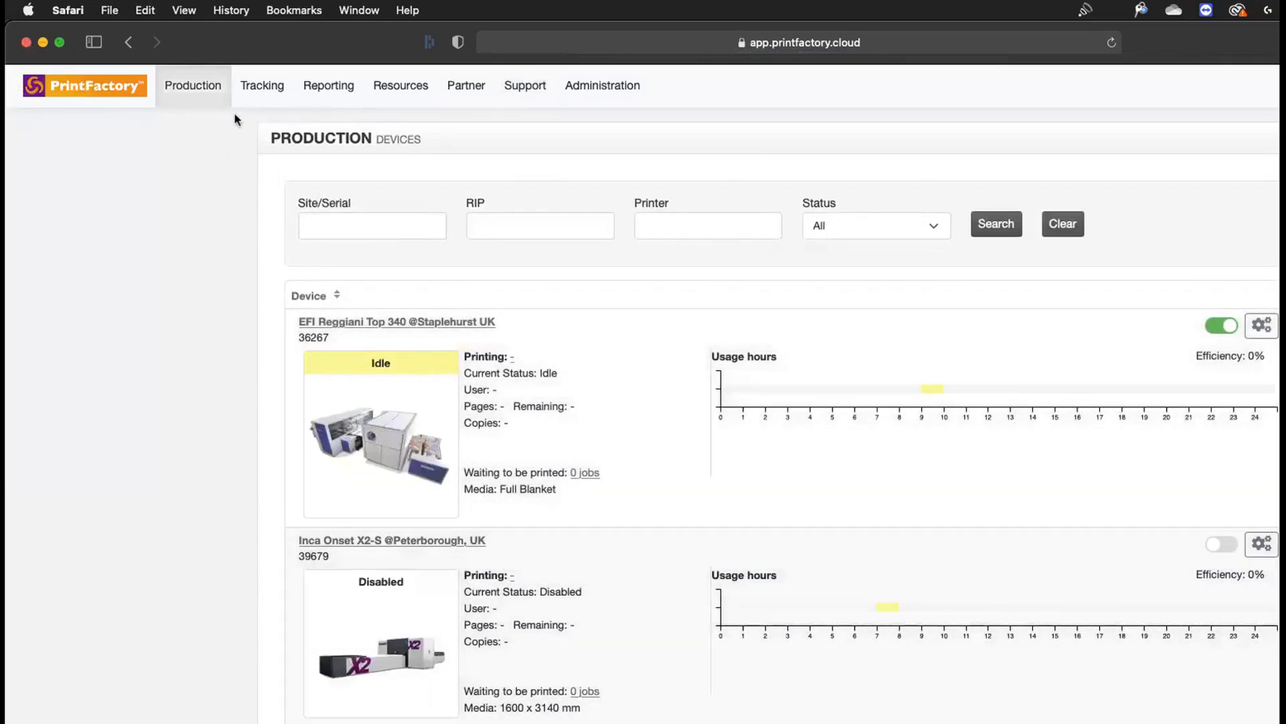
pyautogui.moveTo(213, 102)
pyautogui.click(200, 151)
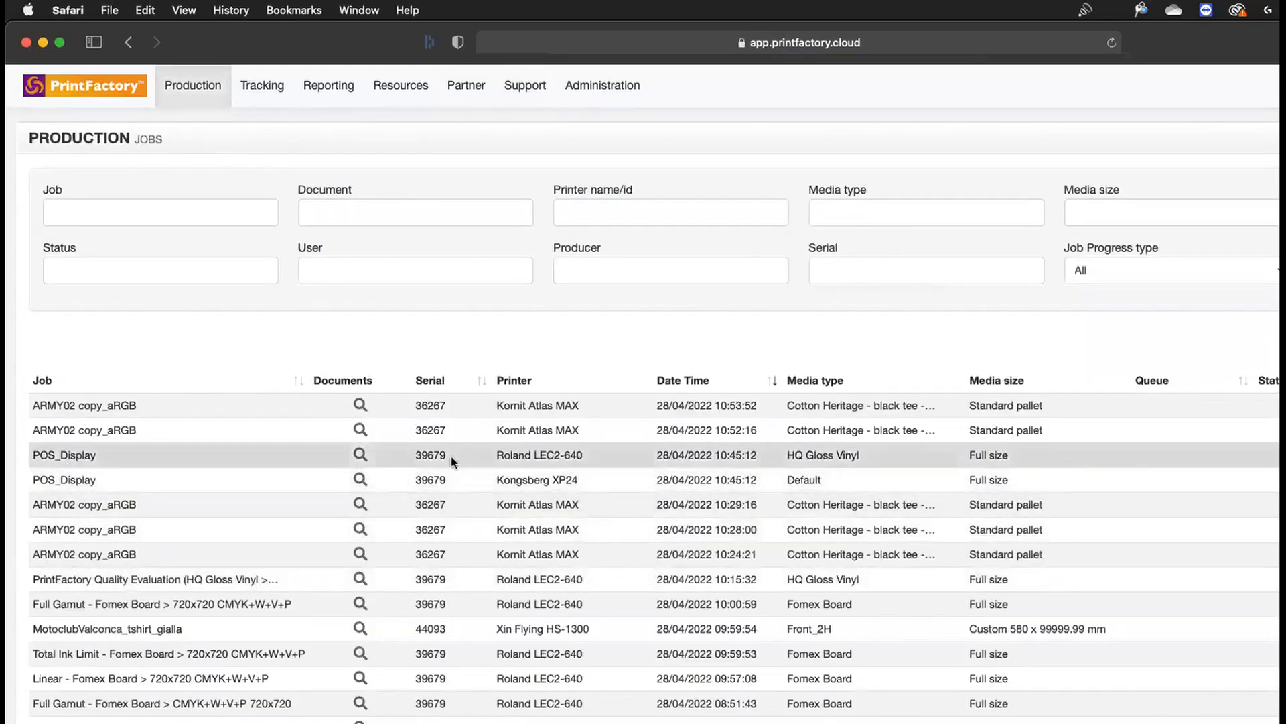
# Step: Open the Roland LEC2-640 POS_Display job's details and review its ink and media usage
pyautogui.click(69, 458)
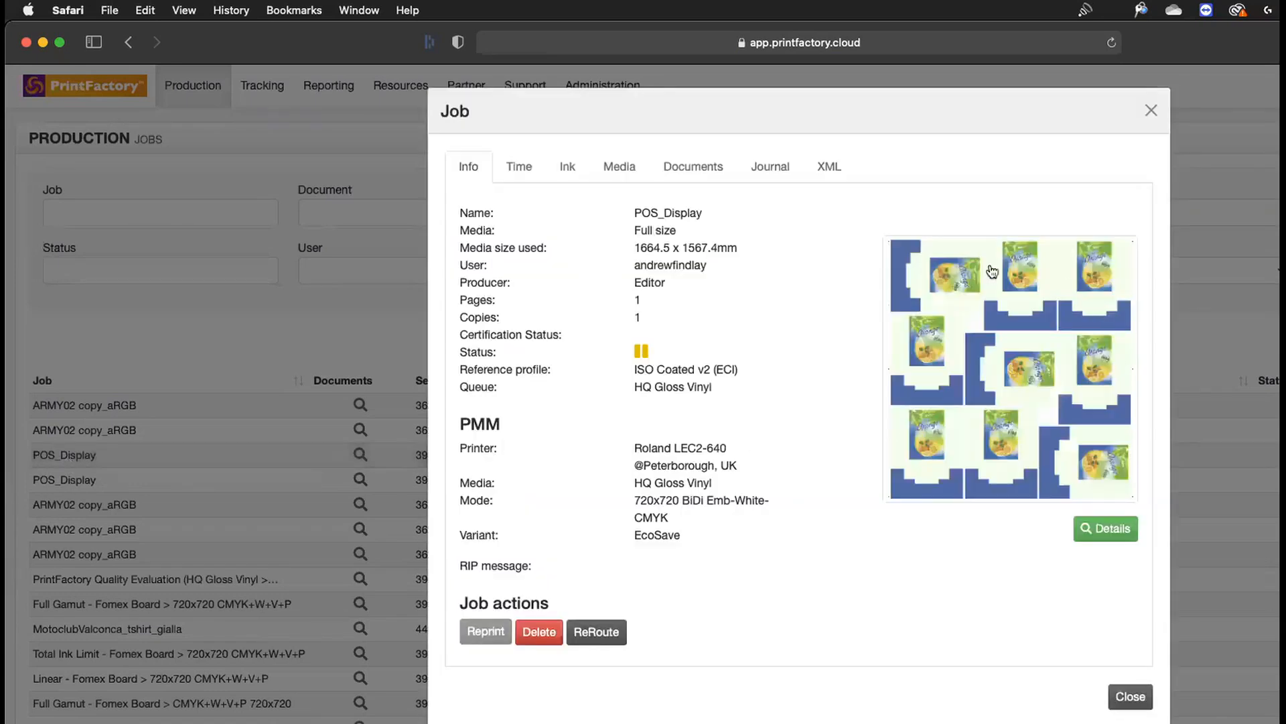
pyautogui.click(579, 170)
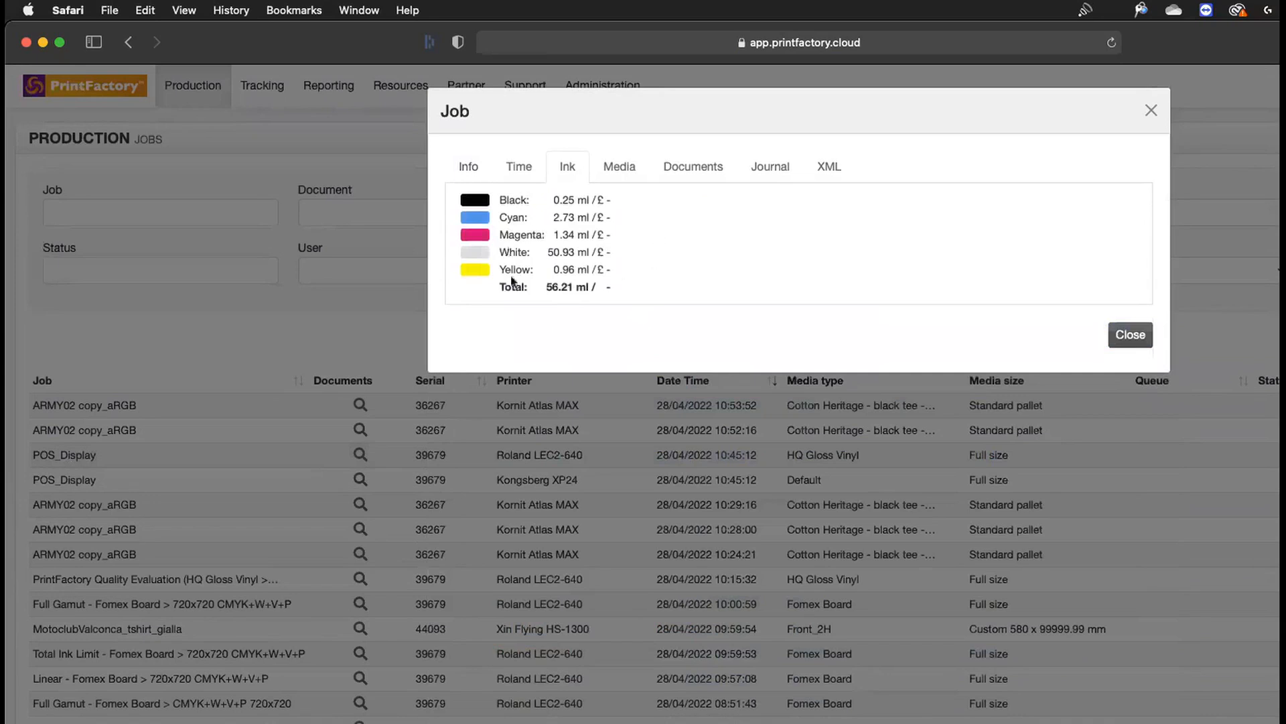
pyautogui.click(642, 171)
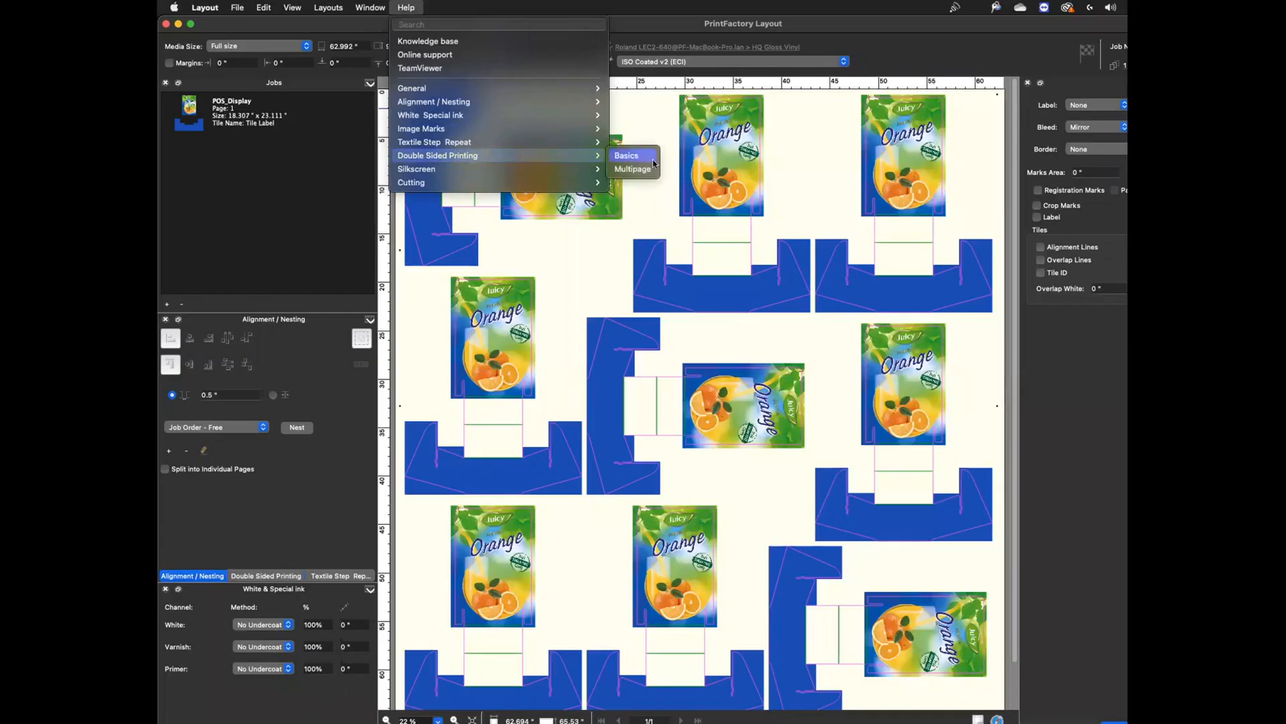
# Step: In PrintFactory Layout, play the Double Sided Printing Basics help video and reposition and enlarge its window
pyautogui.click(644, 162)
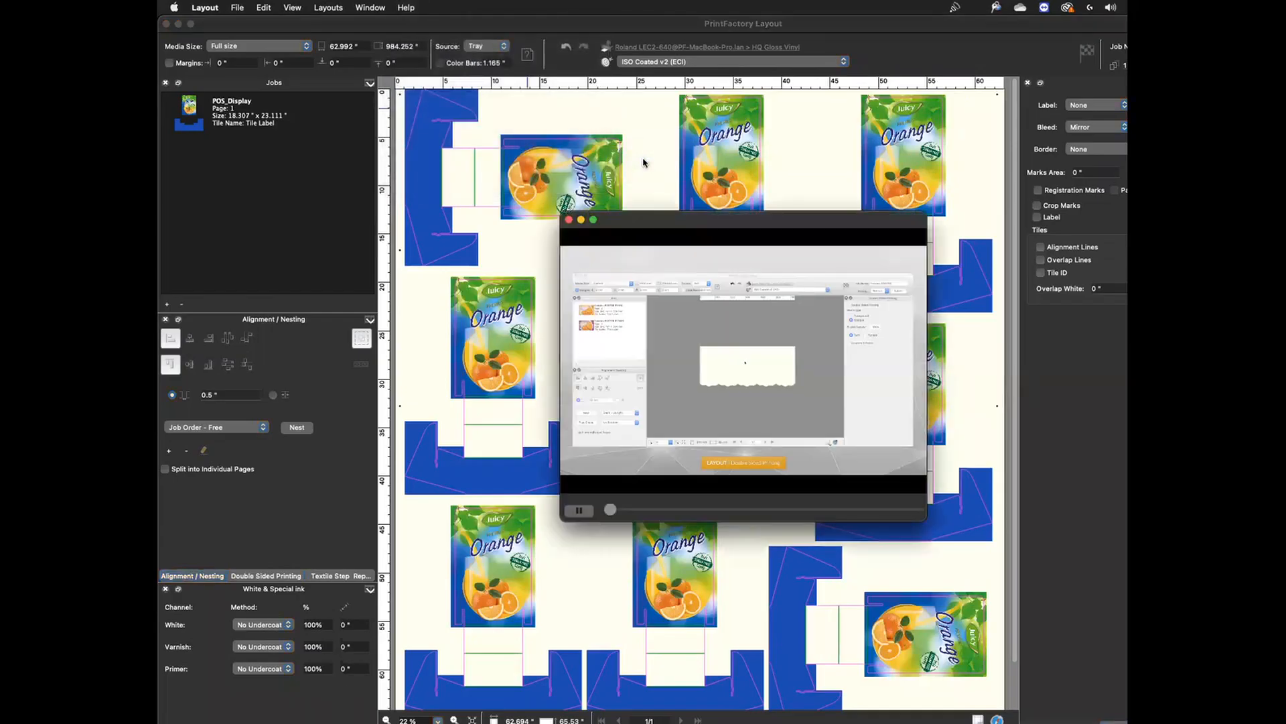
pyautogui.moveTo(847, 448); pyautogui.dragTo(601, 328)
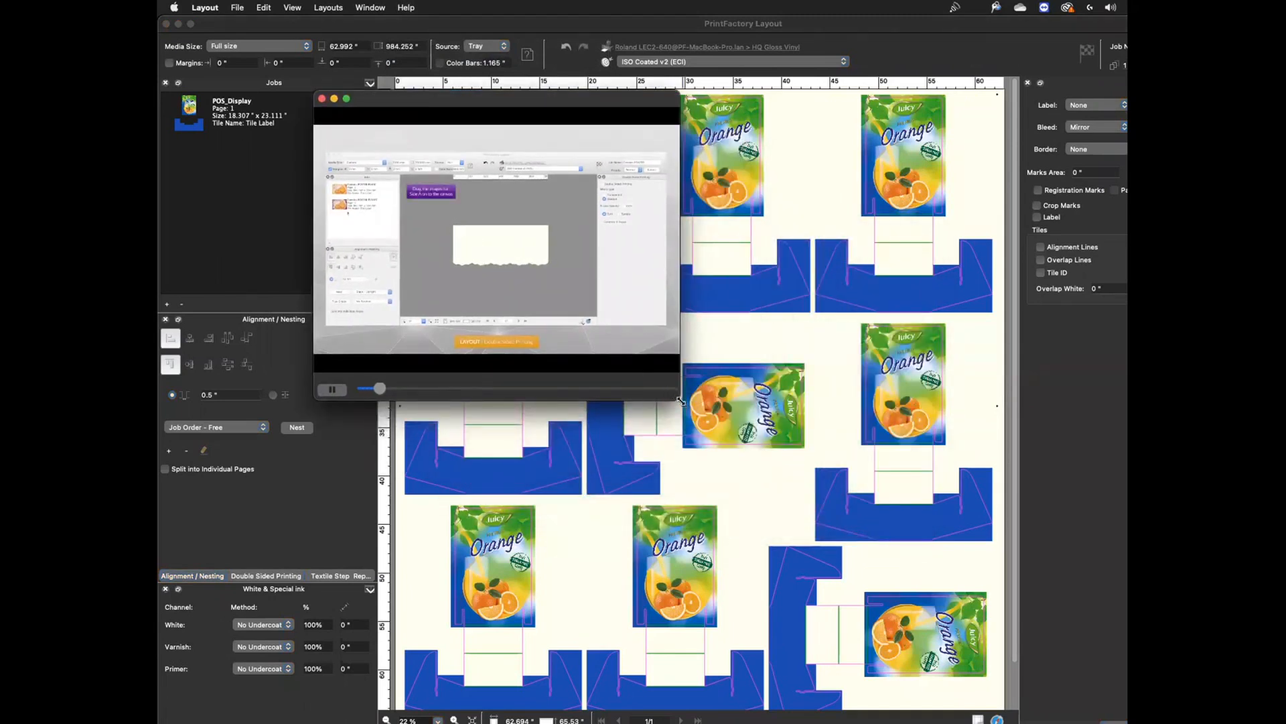
pyautogui.moveTo(682, 400); pyautogui.dragTo(1128, 631)
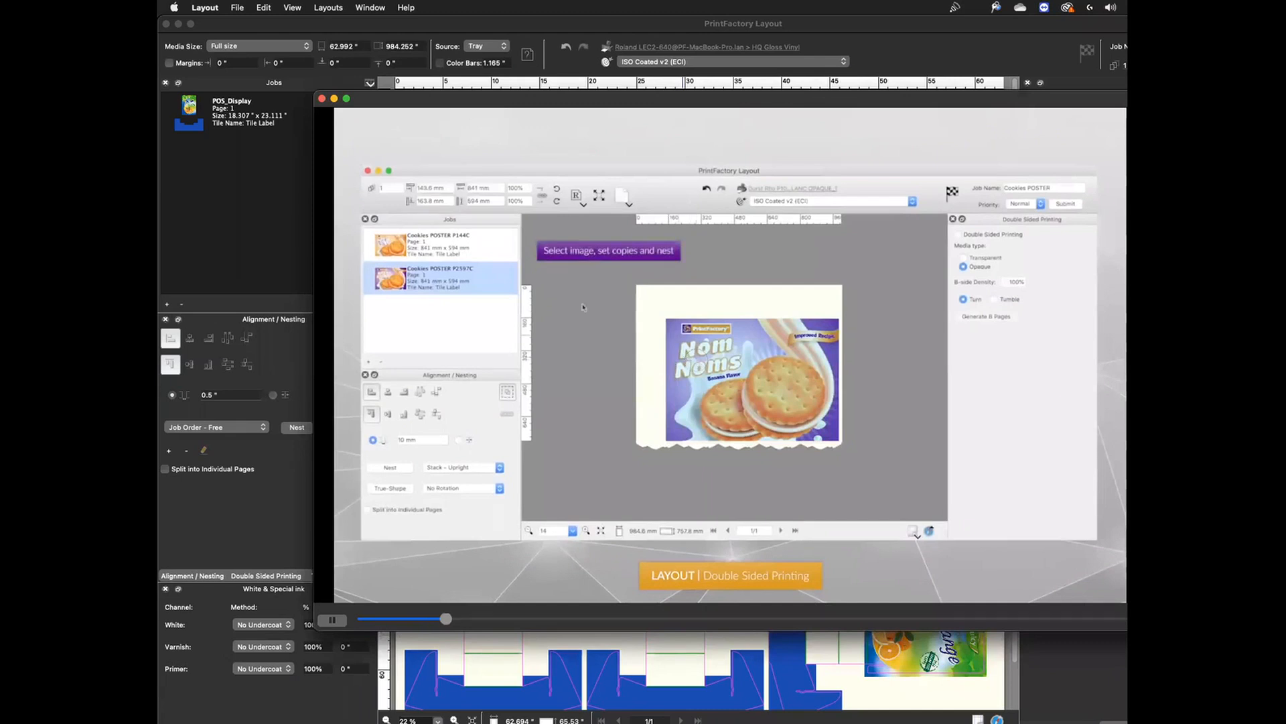